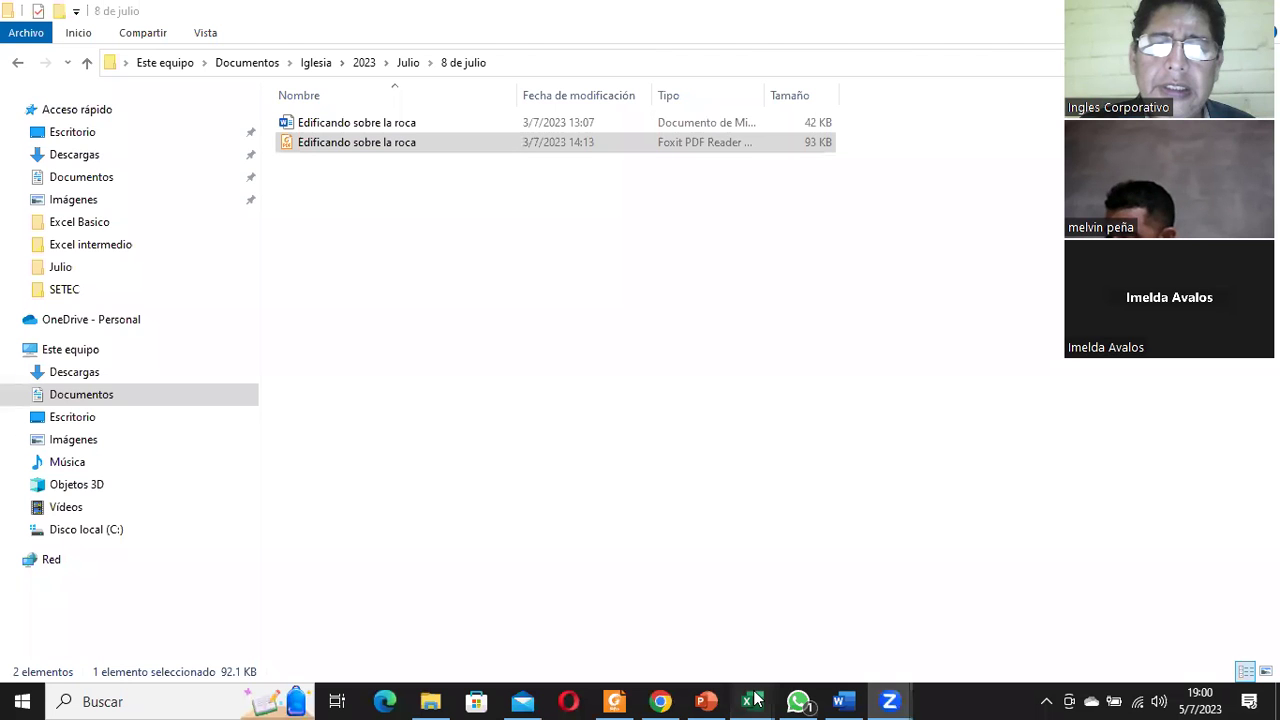
# Bring the PowerPoint deck forward and show its EXCEL BÁSICO title slide
pyautogui.moveTo(752, 700)
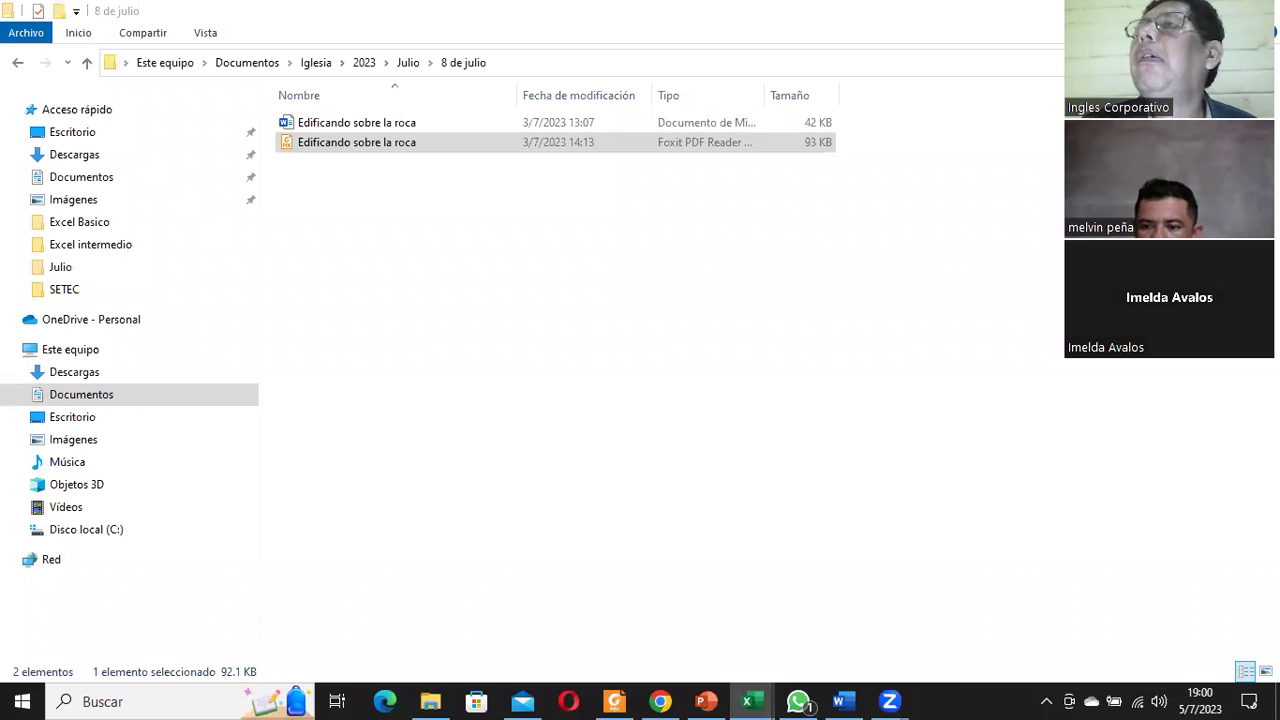
pyautogui.click(707, 700)
pyautogui.click(140, 226)
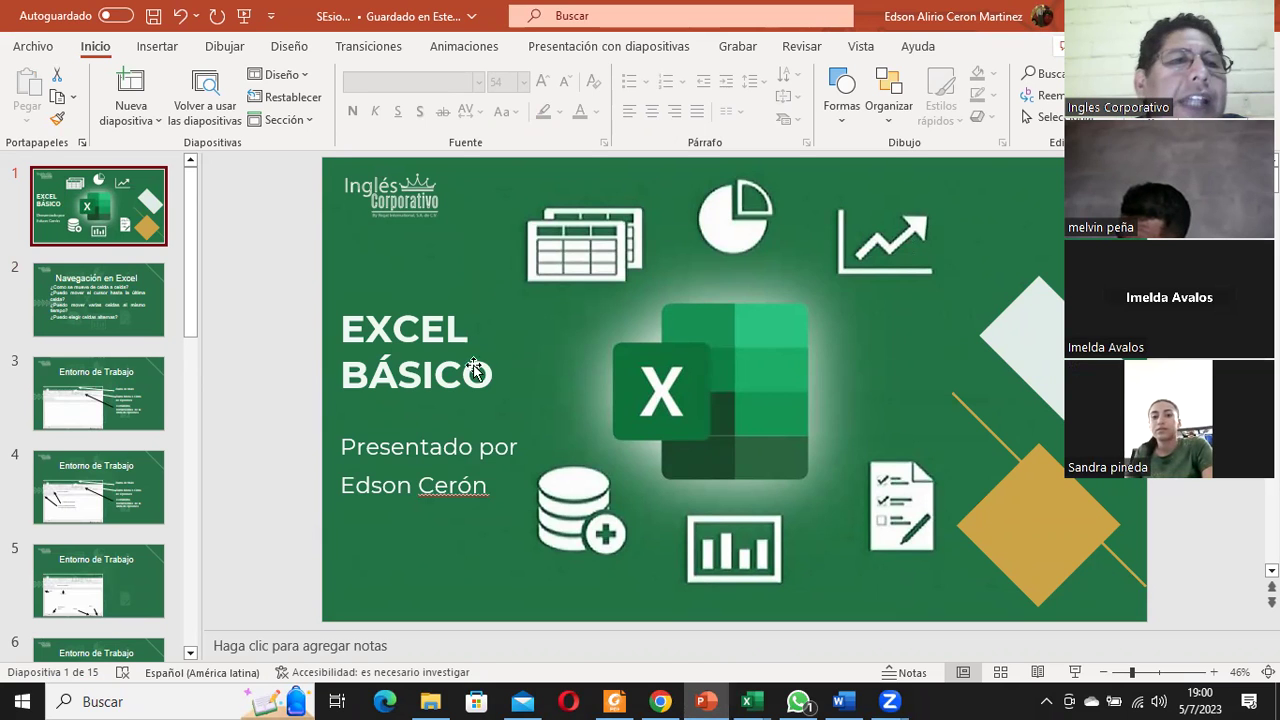
# Show slide 2, 'Navegación en Excel', with its four cell-navigation questions
pyautogui.click(160, 298)
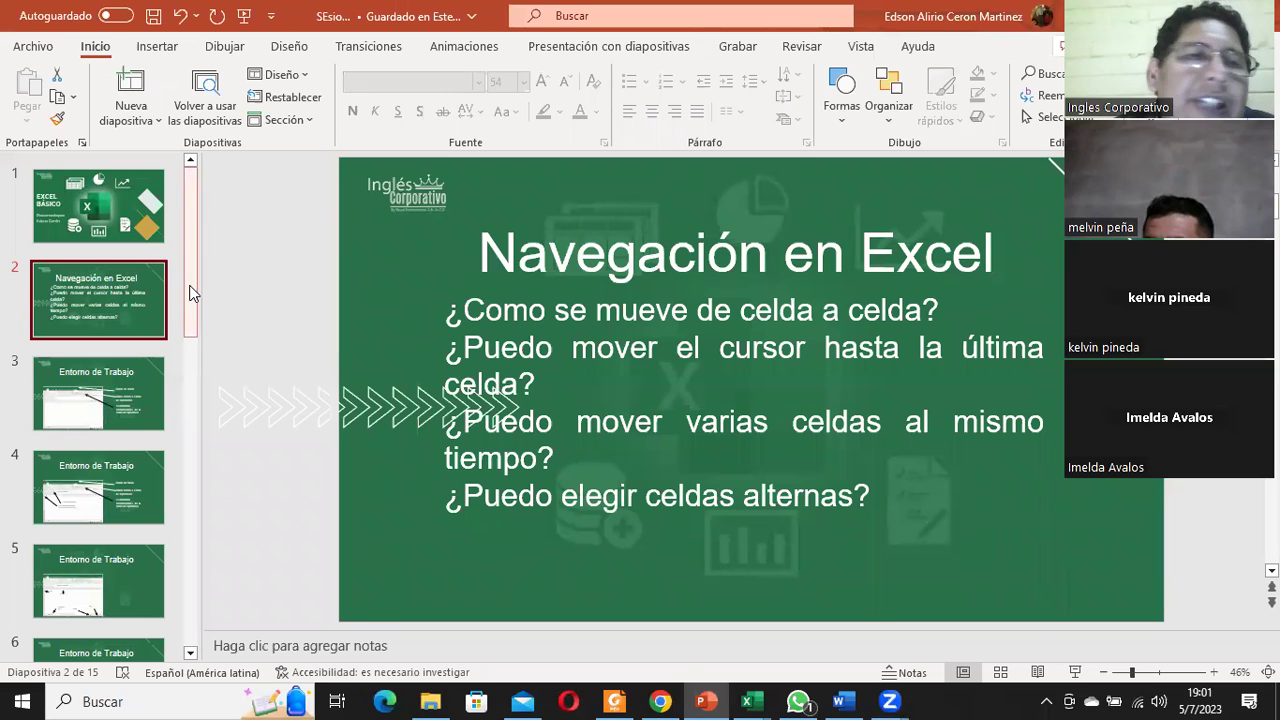
# Display slide 3, 'Entorno de Trabajo', labelling the Excel title bar and ribbon
pyautogui.click(95, 400)
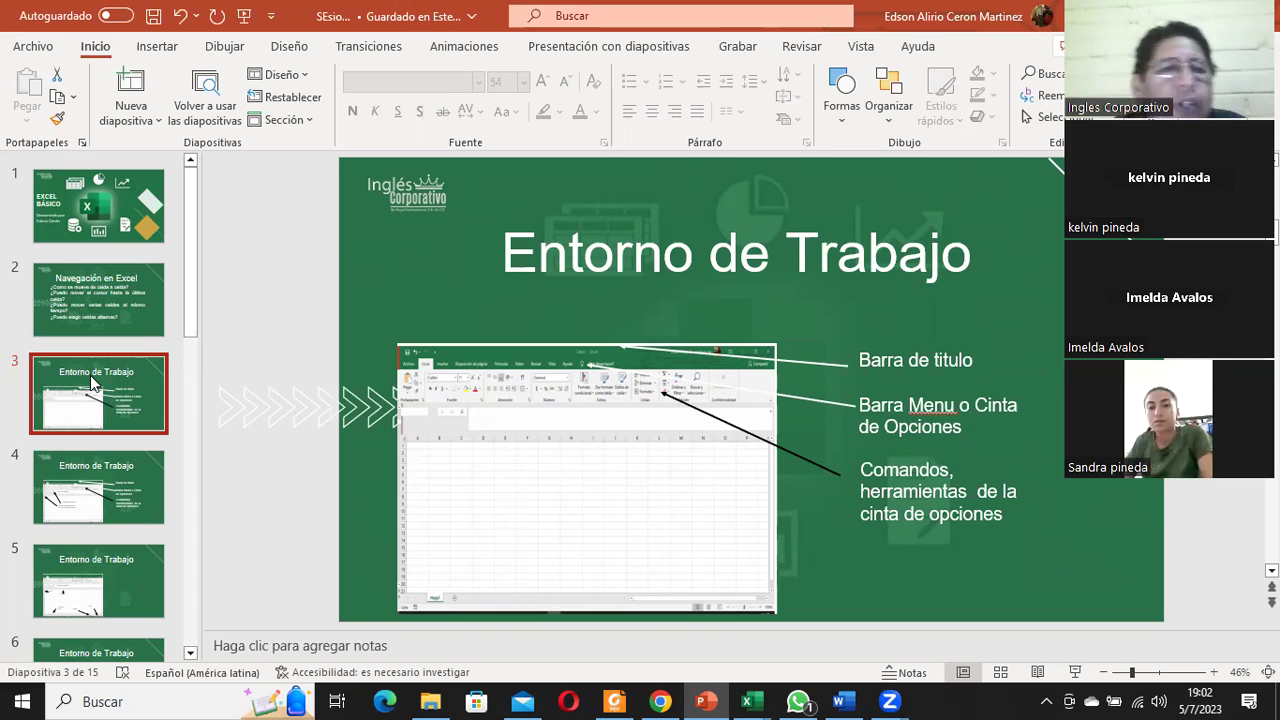
# Show slide 4's extra annotations, then bring the blank Libro1 workbook forward
pyautogui.click(122, 470)
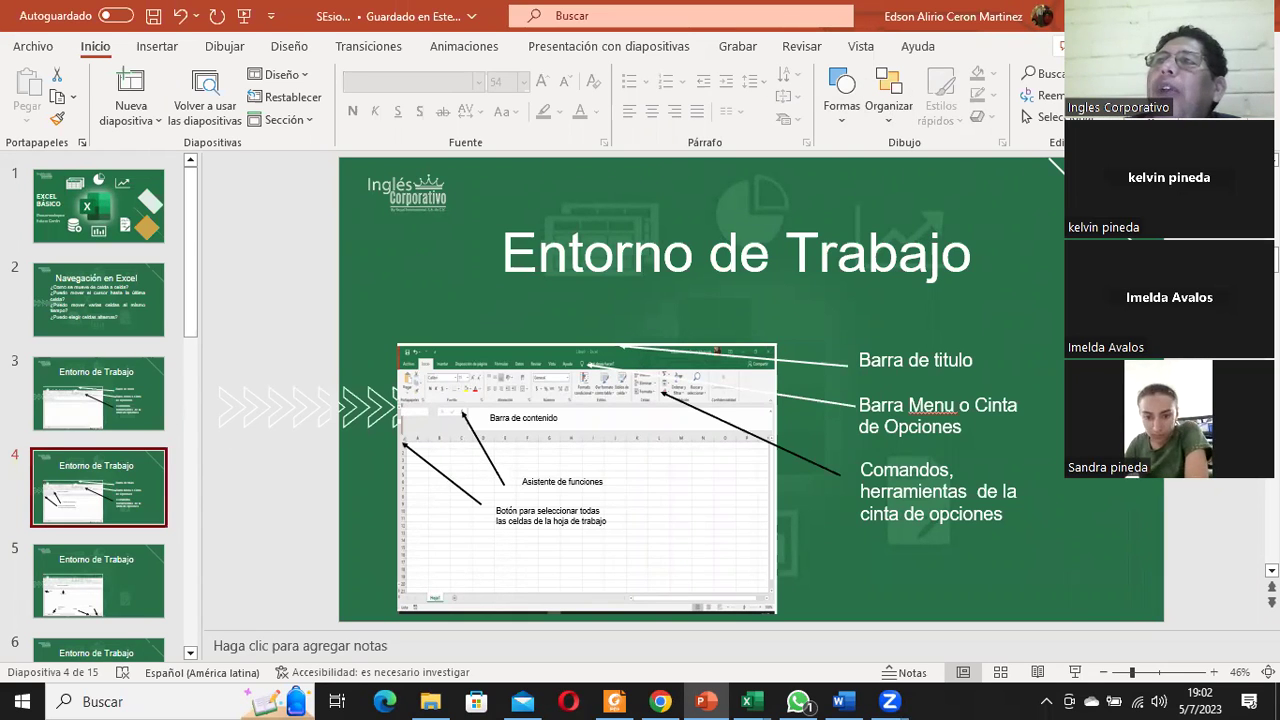
pyautogui.hotkey('alt', 'Tab')
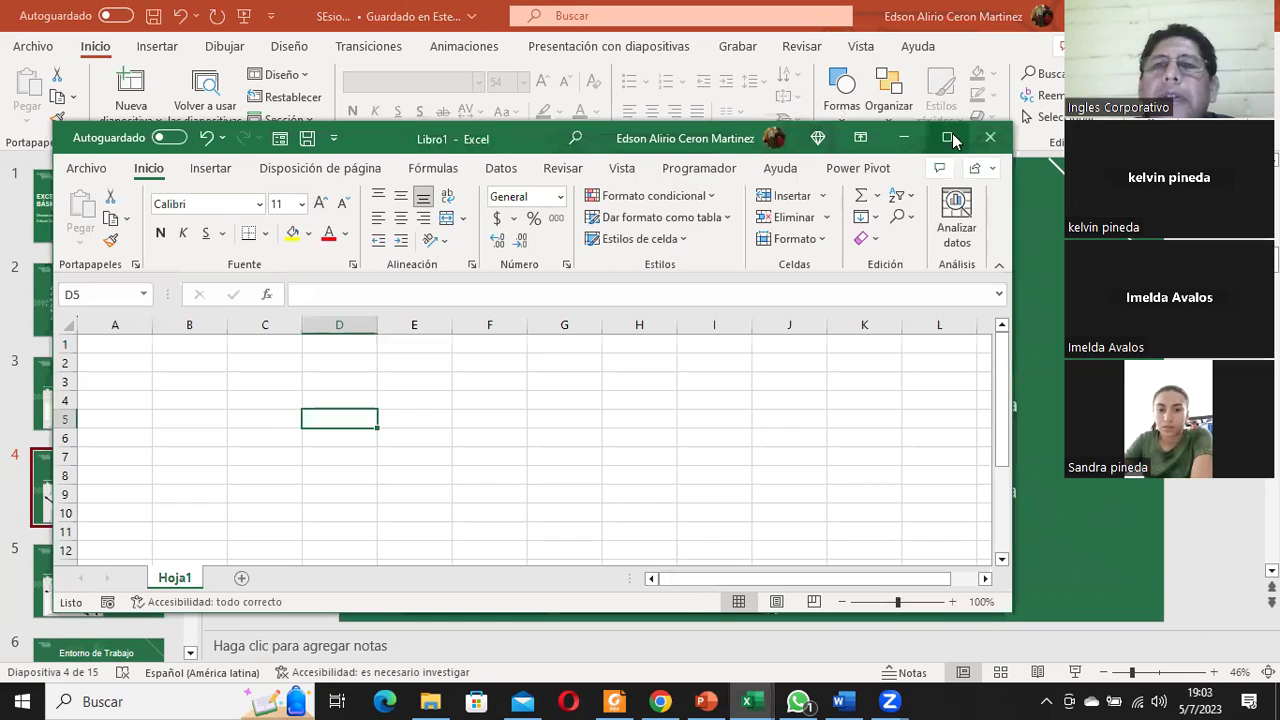
# Maximize Libro1, select all cells, activate E8 and scroll the grid before returning to PowerPoint
pyautogui.click(946, 134)
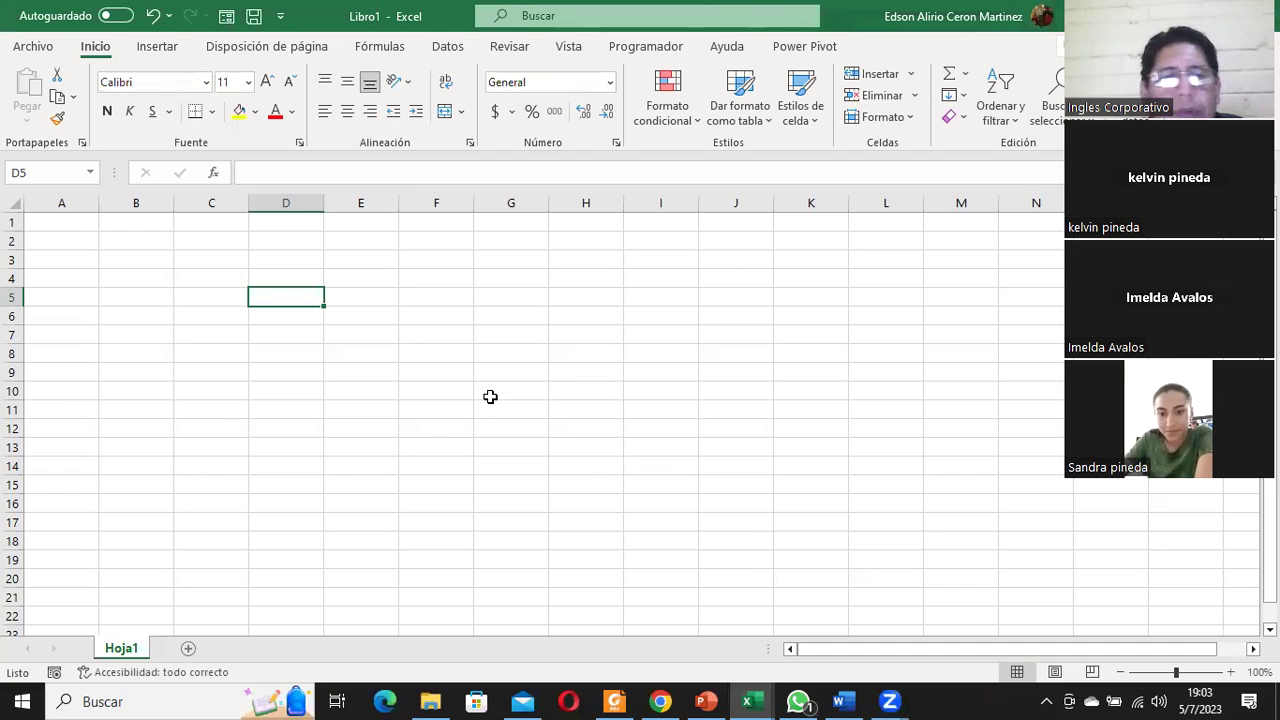
pyautogui.click(12, 202)
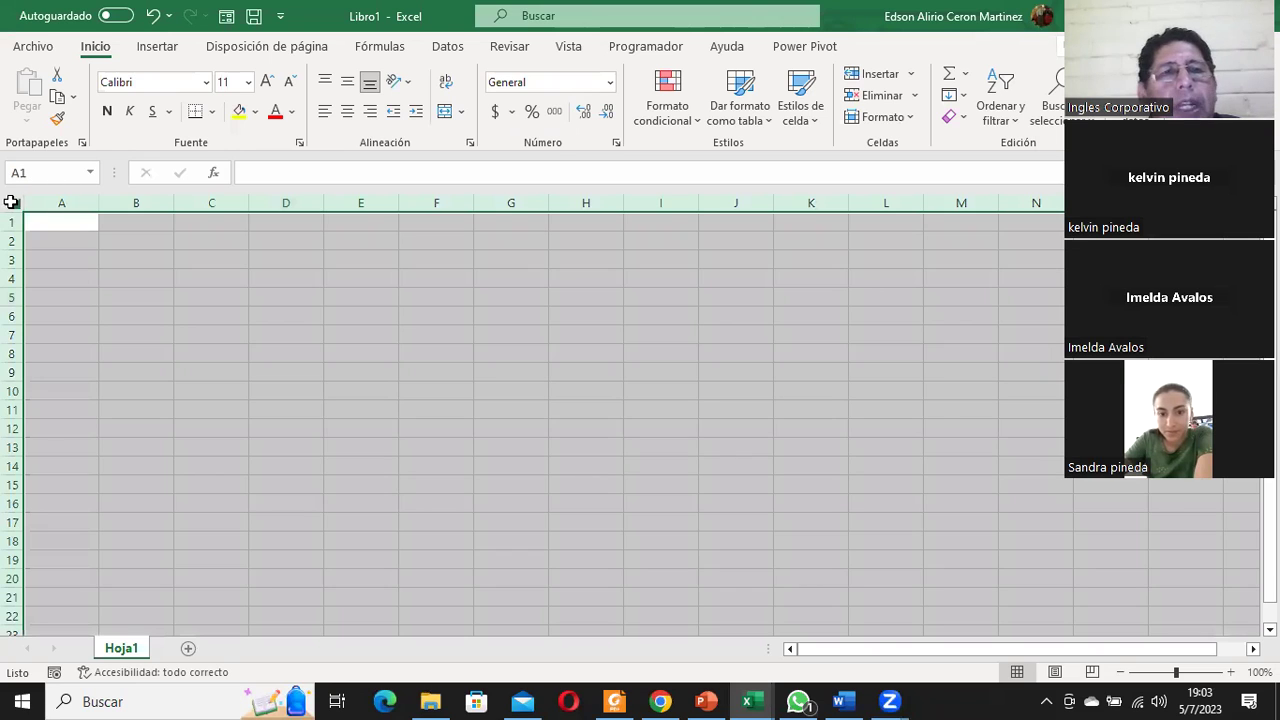
pyautogui.click(380, 354)
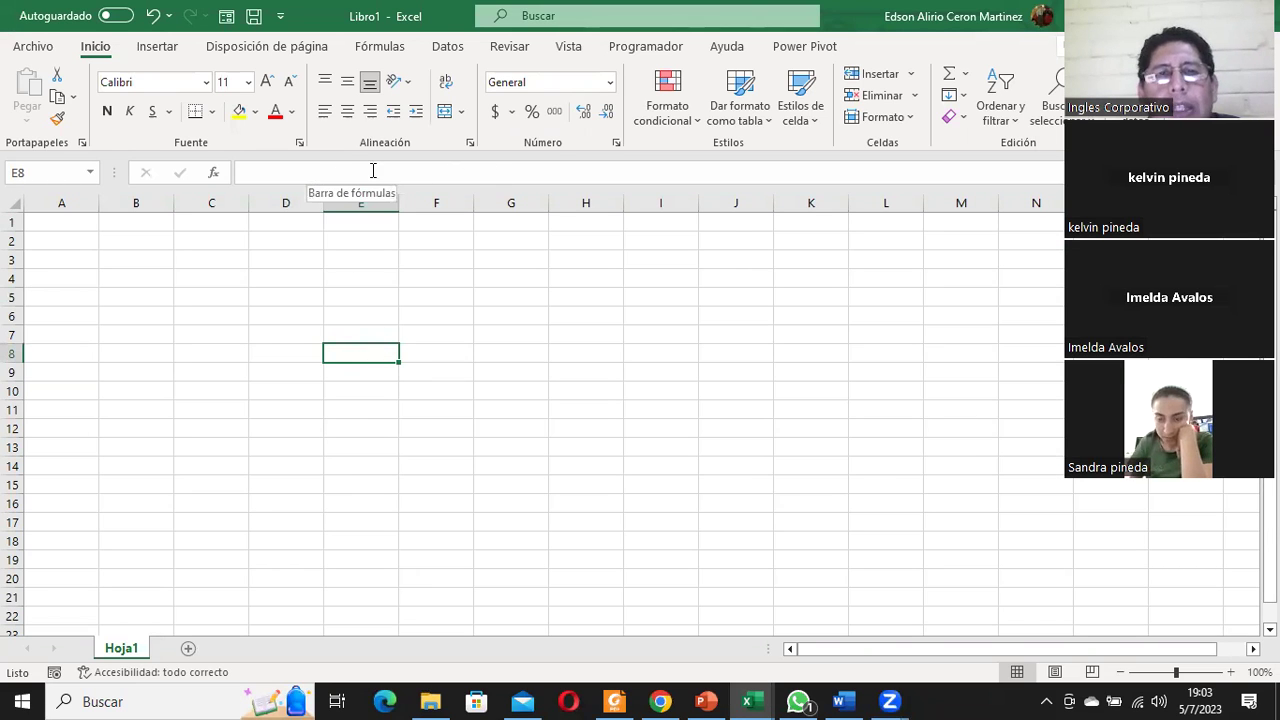
pyautogui.click(376, 172)
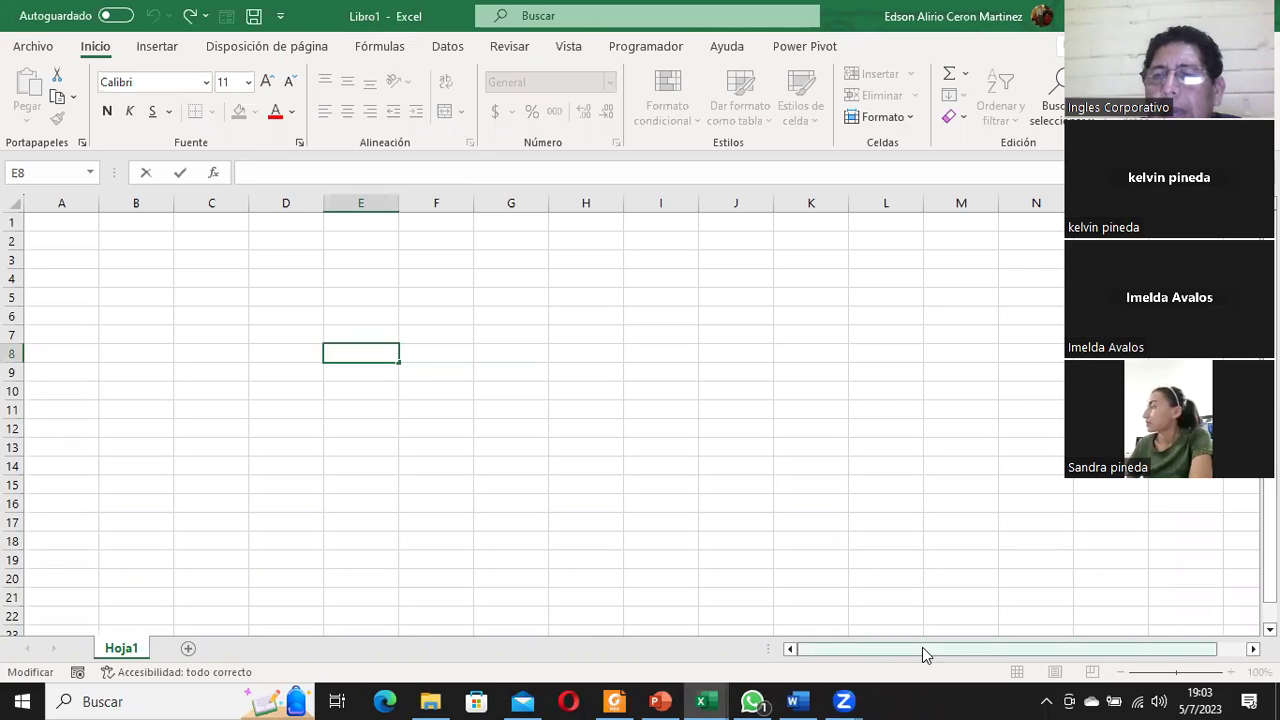
pyautogui.scroll(-1, 540, 420)
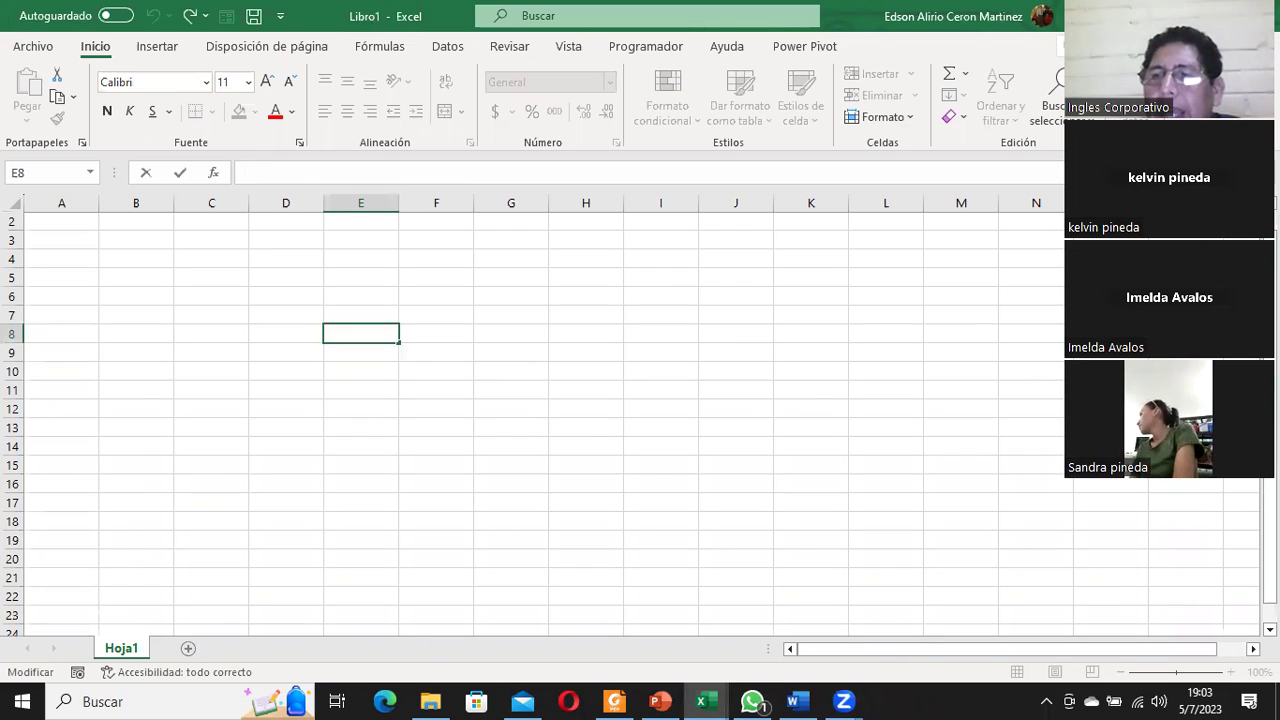
pyautogui.hscroll(1, 1063, 655)
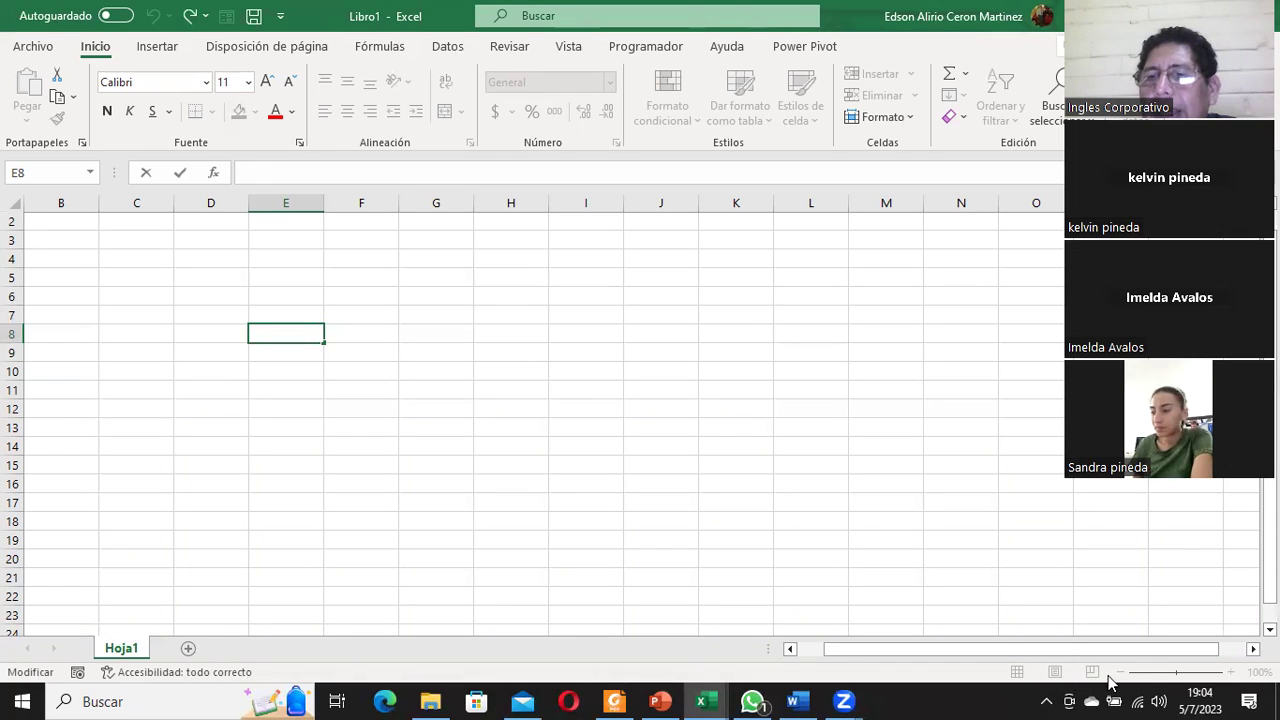
pyautogui.click(660, 701)
# Move from slide 5 on rows, columns and zoom to slide 6 on the status bar
pyautogui.click(143, 559)
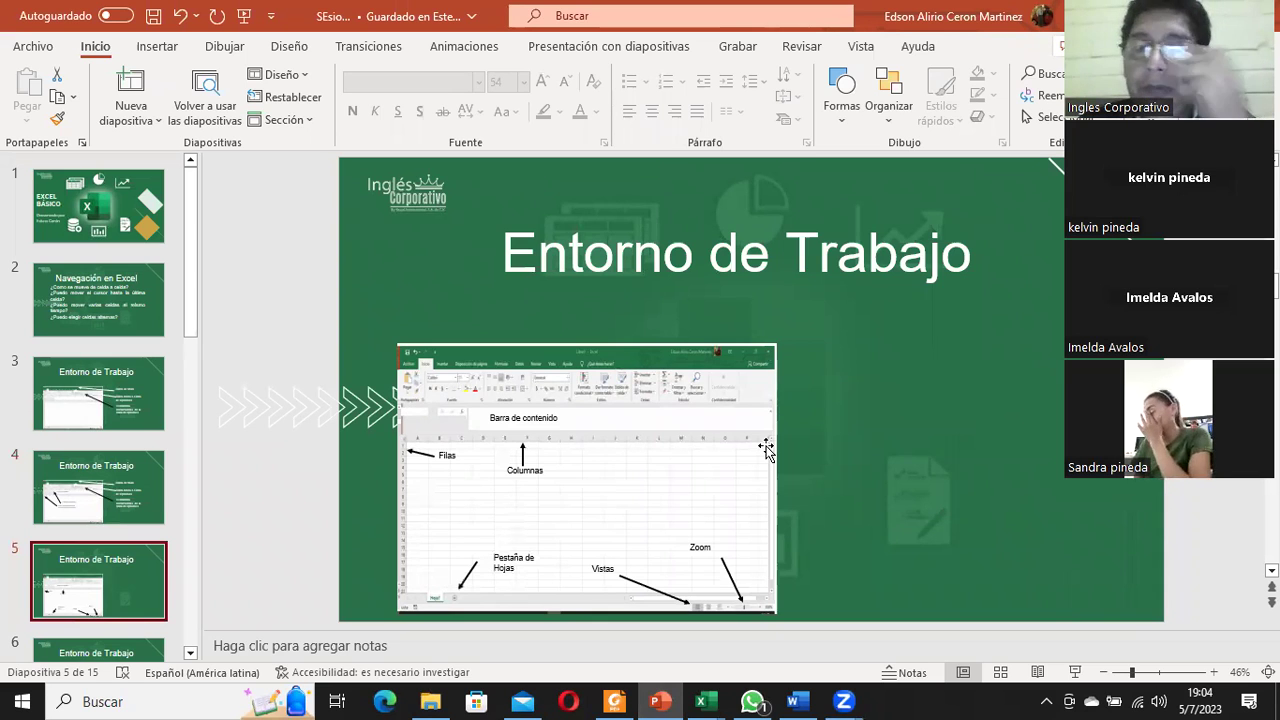
pyautogui.click(188, 654)
pyautogui.click(188, 654)
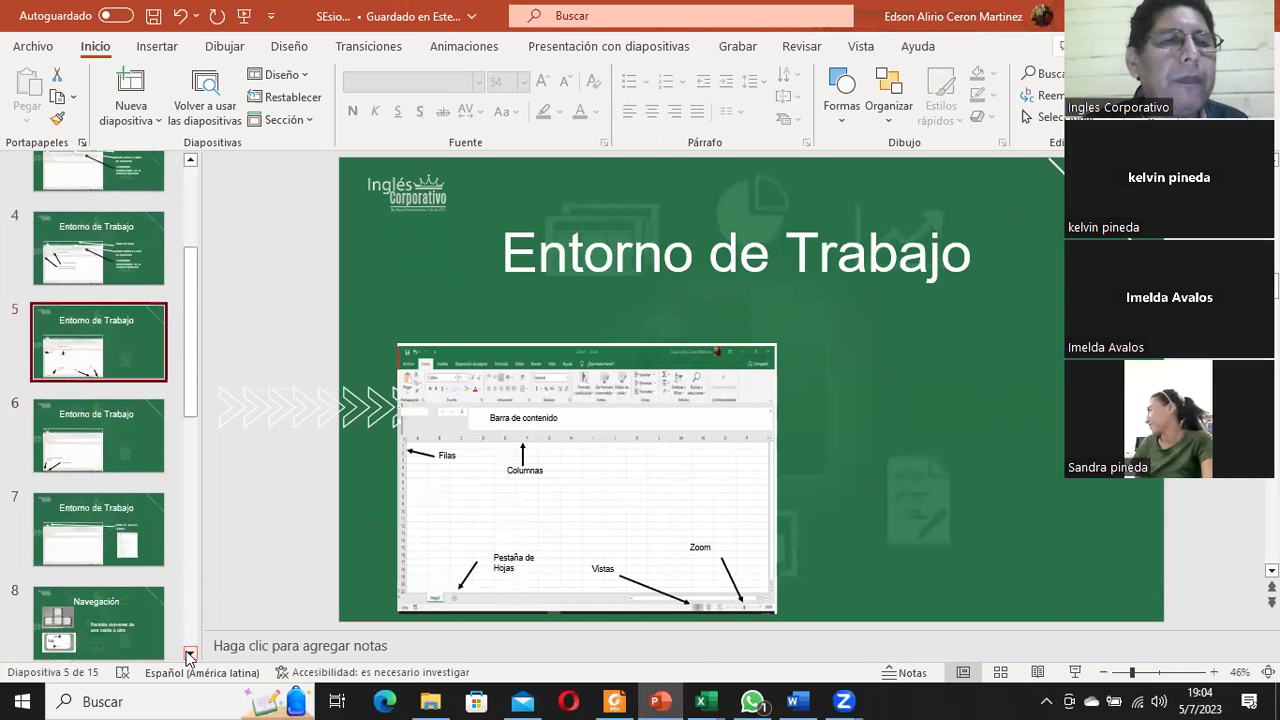
pyautogui.click(104, 452)
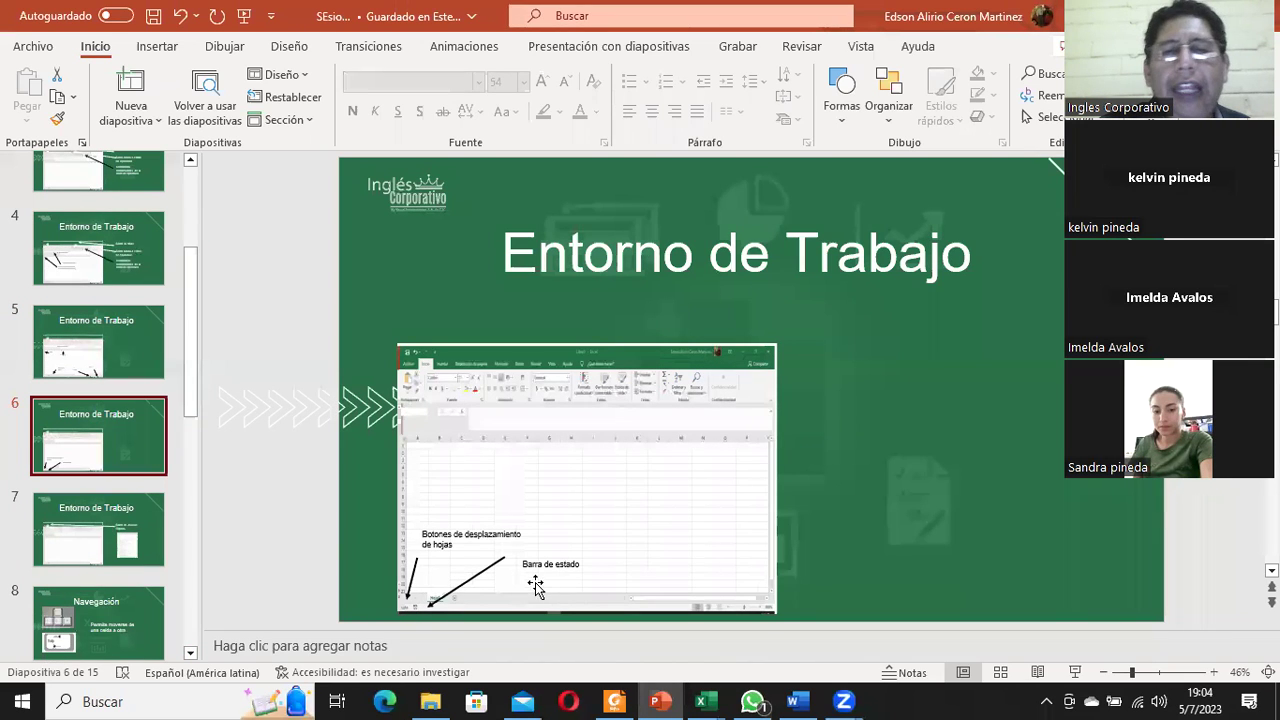
# Bring the Libro1 workbook to the front, then go back to the PowerPoint deck
pyautogui.moveTo(713, 700)
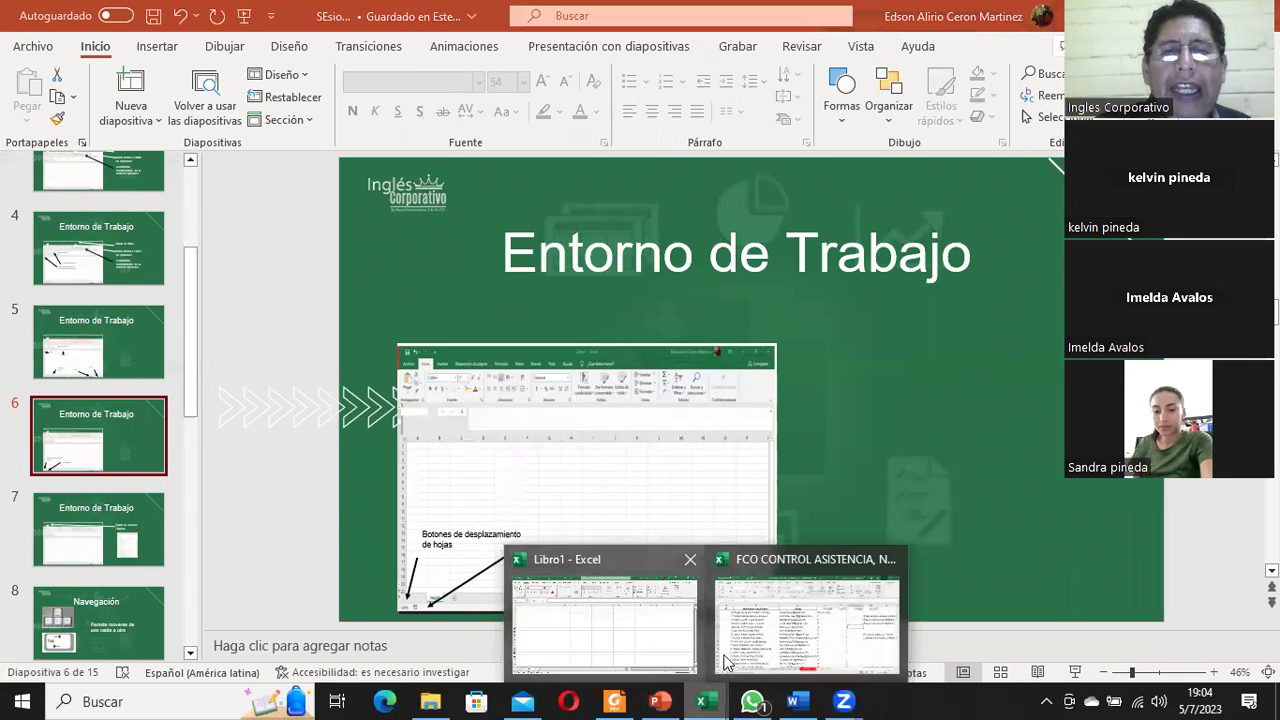
pyautogui.click(686, 631)
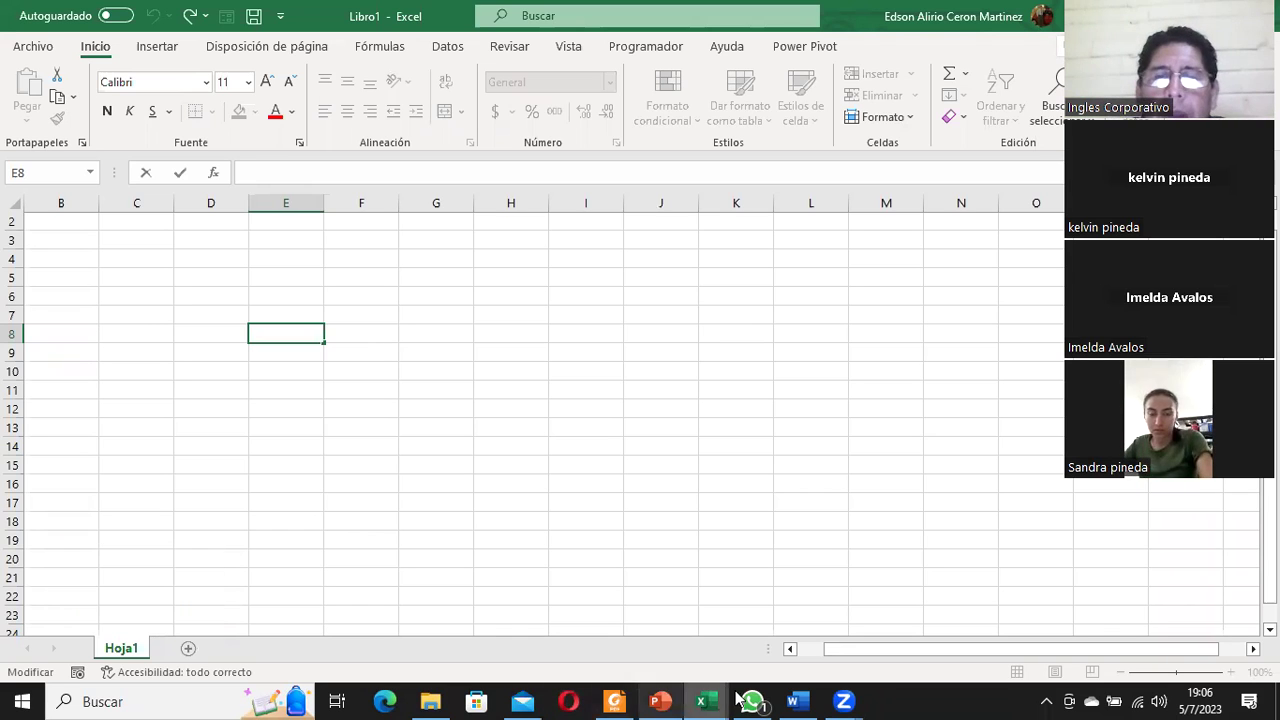
pyautogui.click(660, 701)
# Show slide 7 on the Barra de Acceso Rápido and check the speaker volume
pyautogui.click(118, 543)
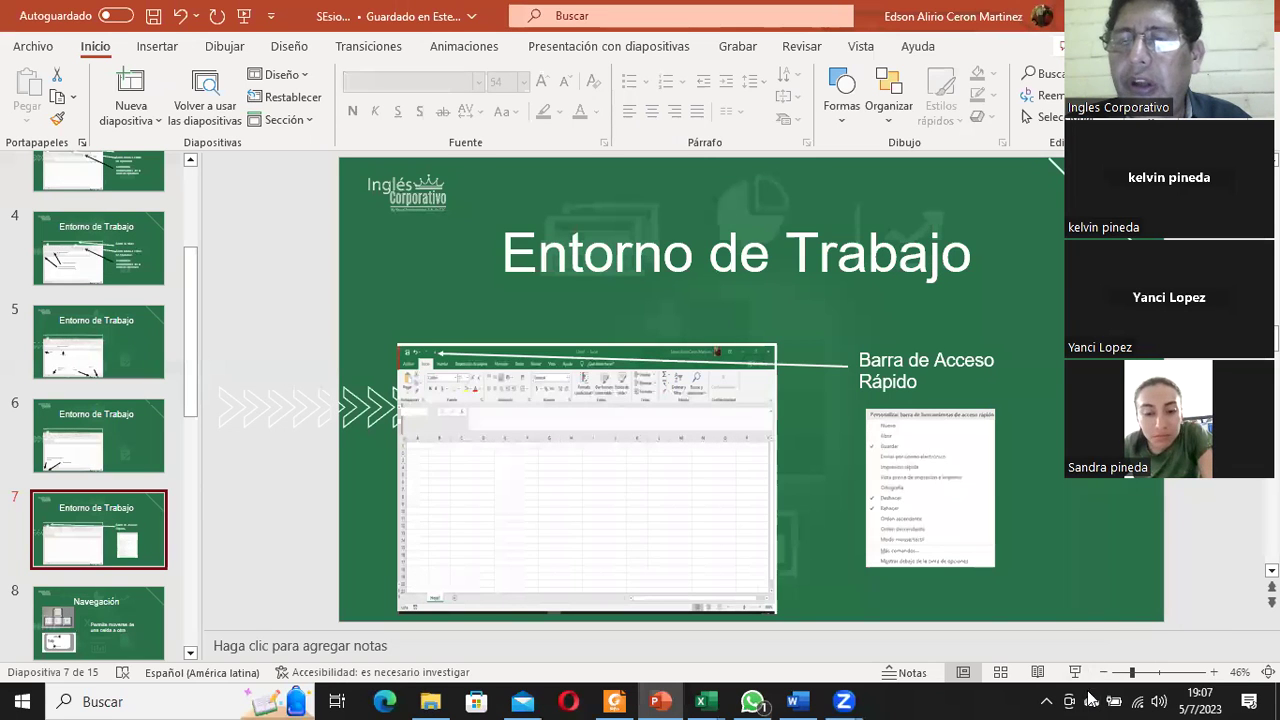
pyautogui.click(1161, 701)
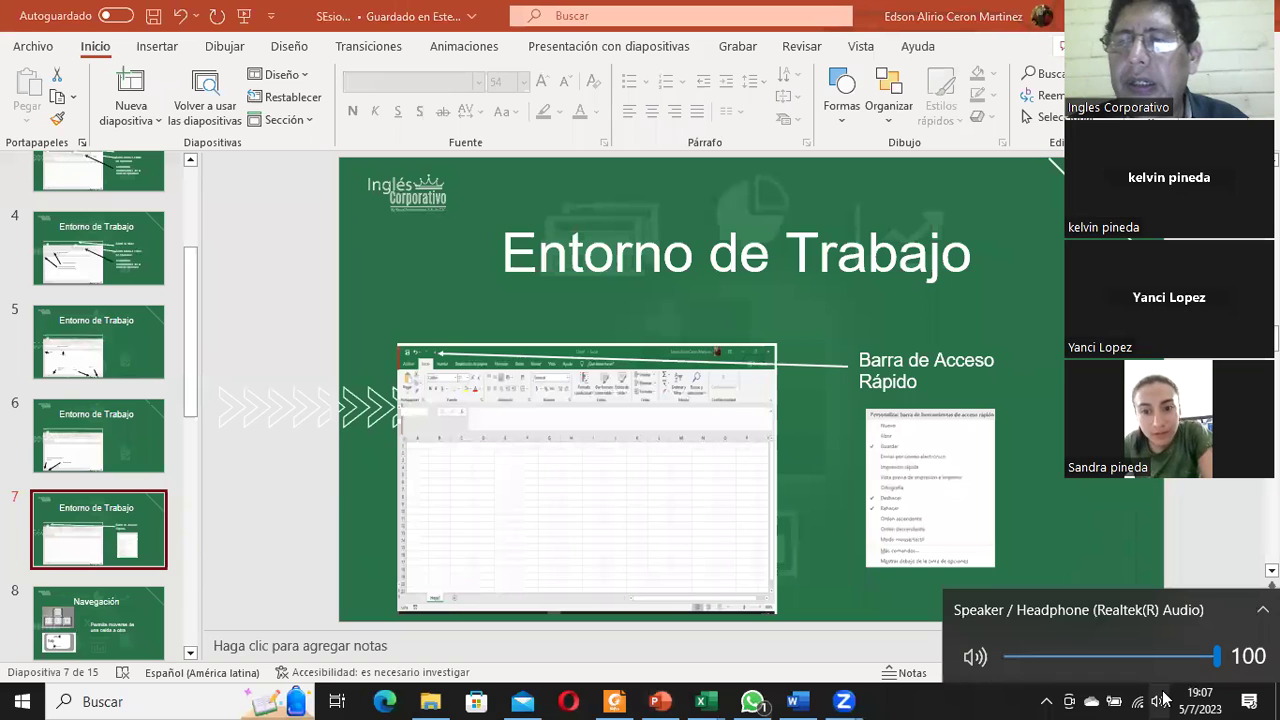
pyautogui.click(1226, 481)
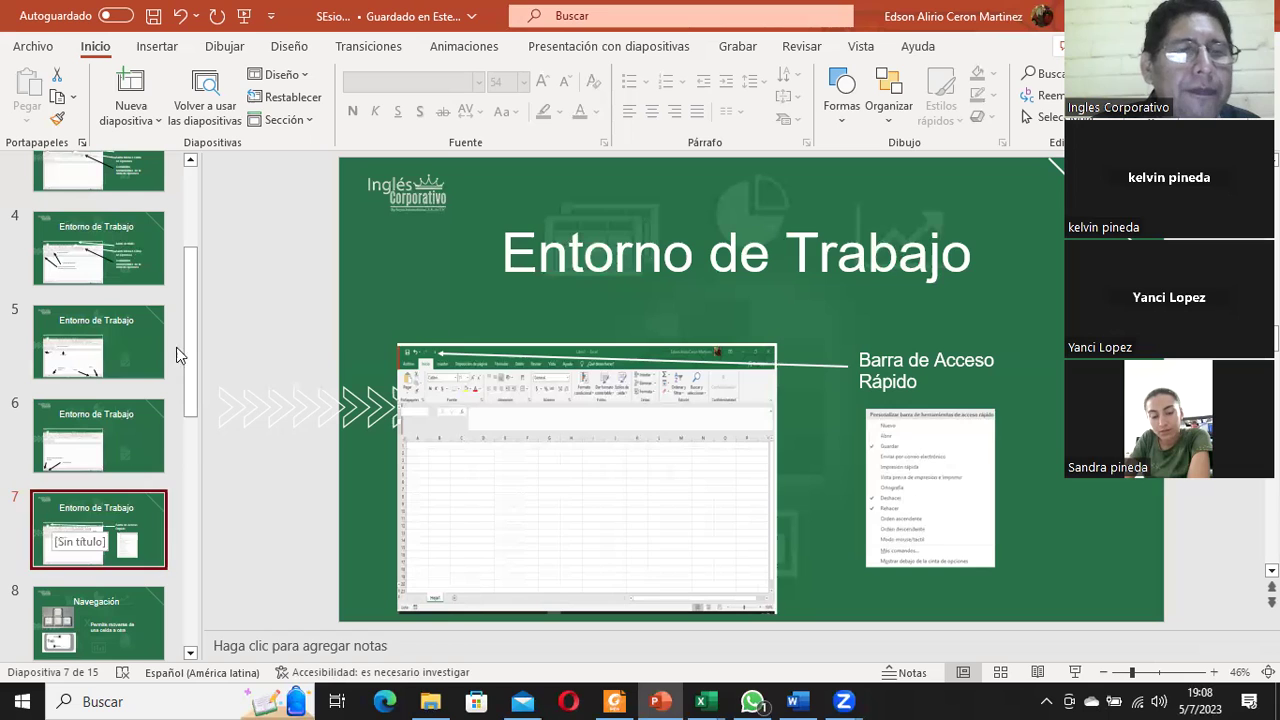
# Display slide 8, 'Navegación', with its arrow-key and Tab-key pictures
pyautogui.click(137, 641)
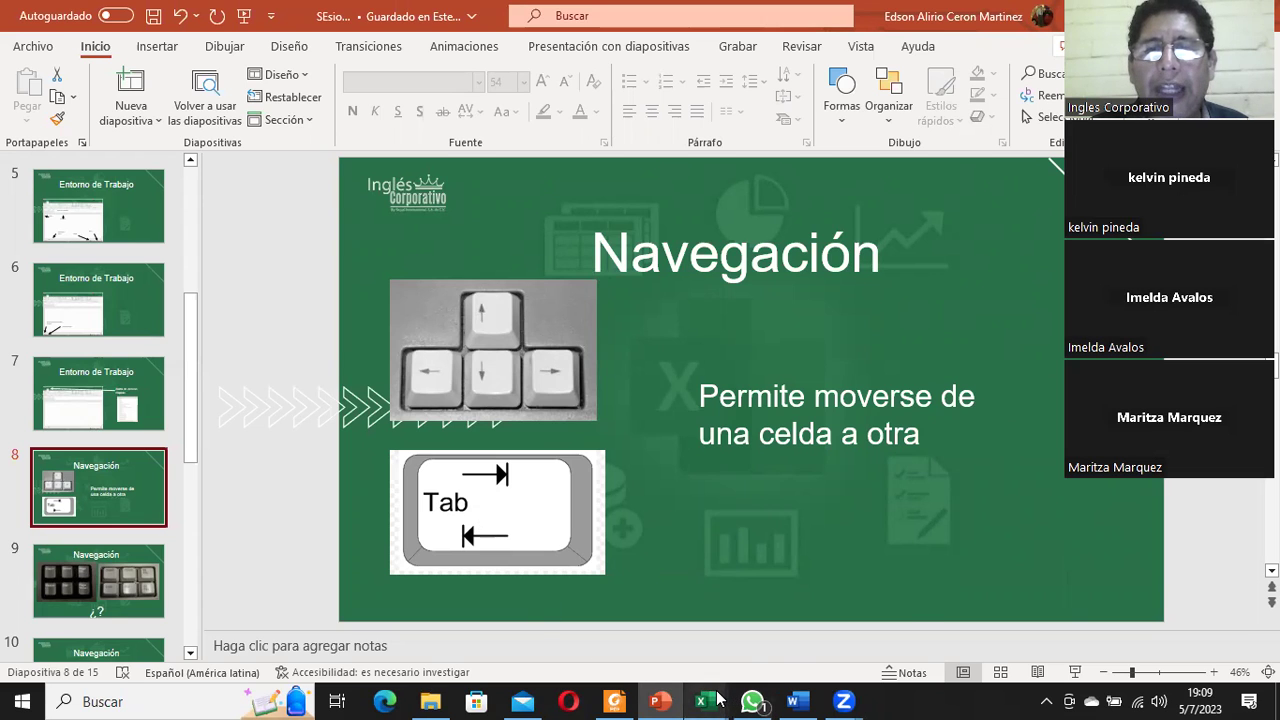
# In Libro1, select B2, move with Left, Down and Up arrows, then return to the slides
pyautogui.moveTo(716, 698)
pyautogui.click(647, 651)
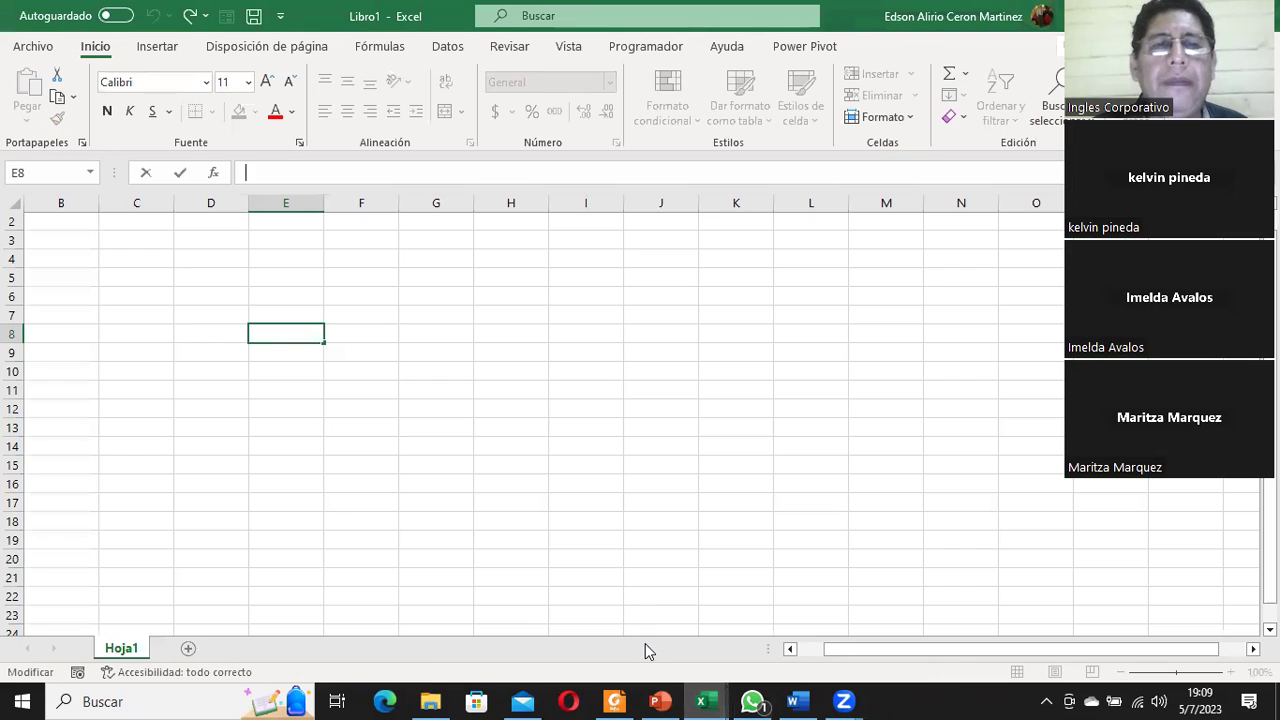
pyautogui.click(49, 224)
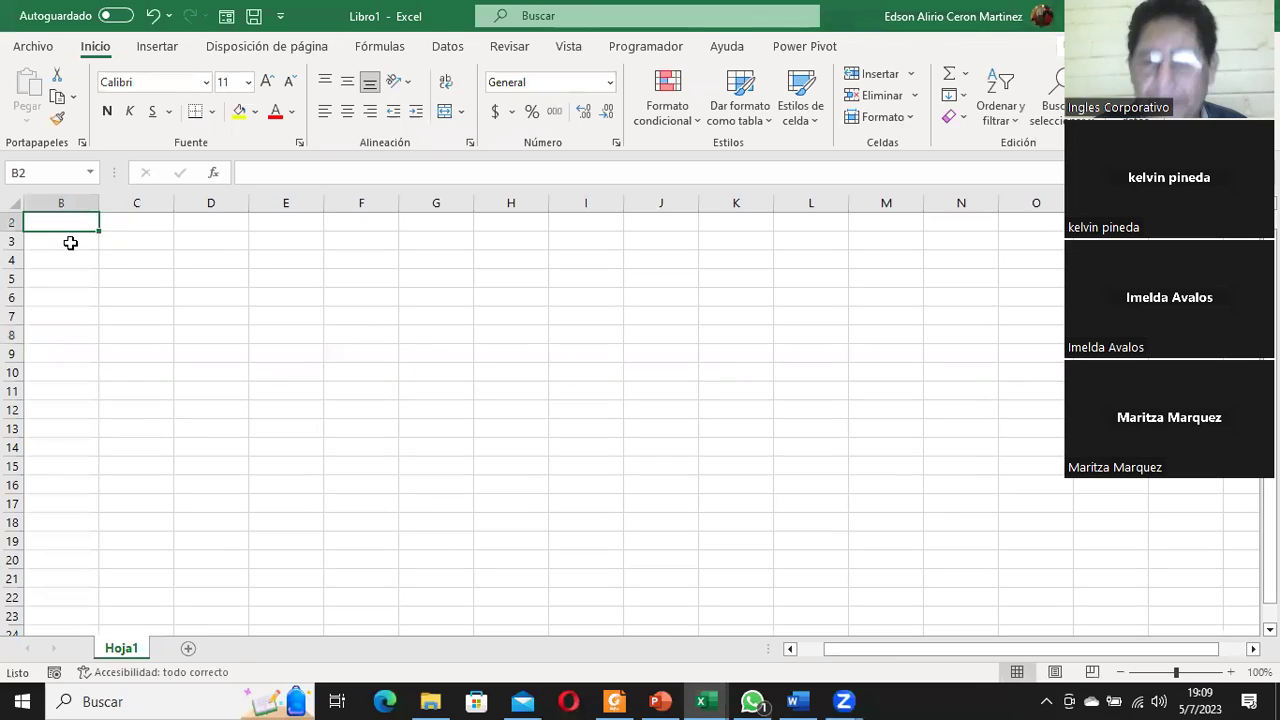
pyautogui.press('Left')
pyautogui.press('Down')
pyautogui.press('Down')
pyautogui.press('Up')
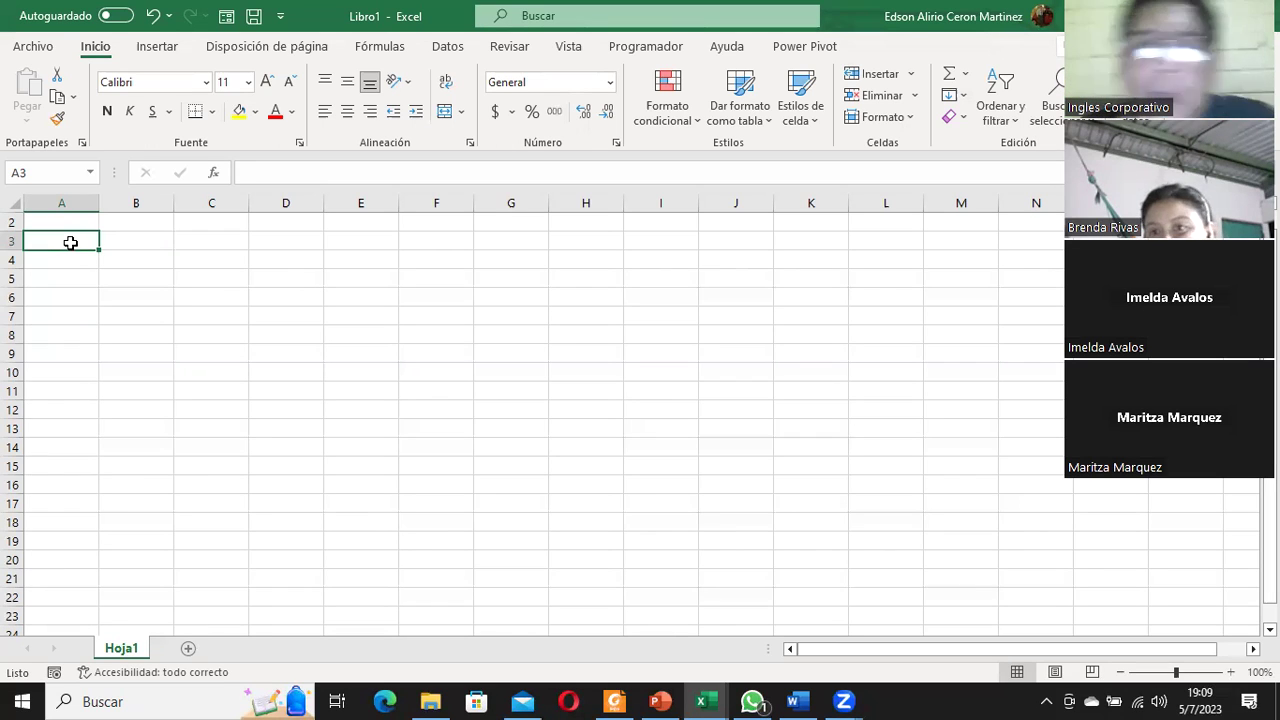
pyautogui.click(659, 701)
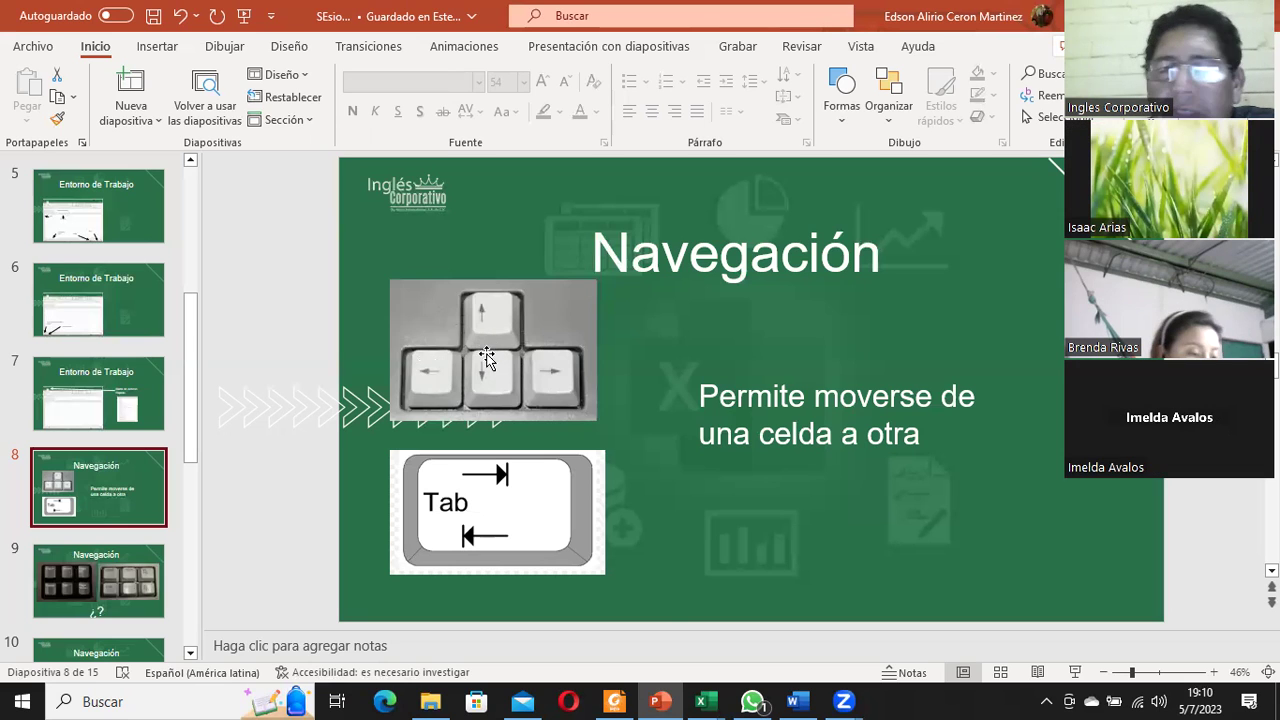
# Bring the Libro1 workbook forward and select cell A2
pyautogui.moveTo(701, 700)
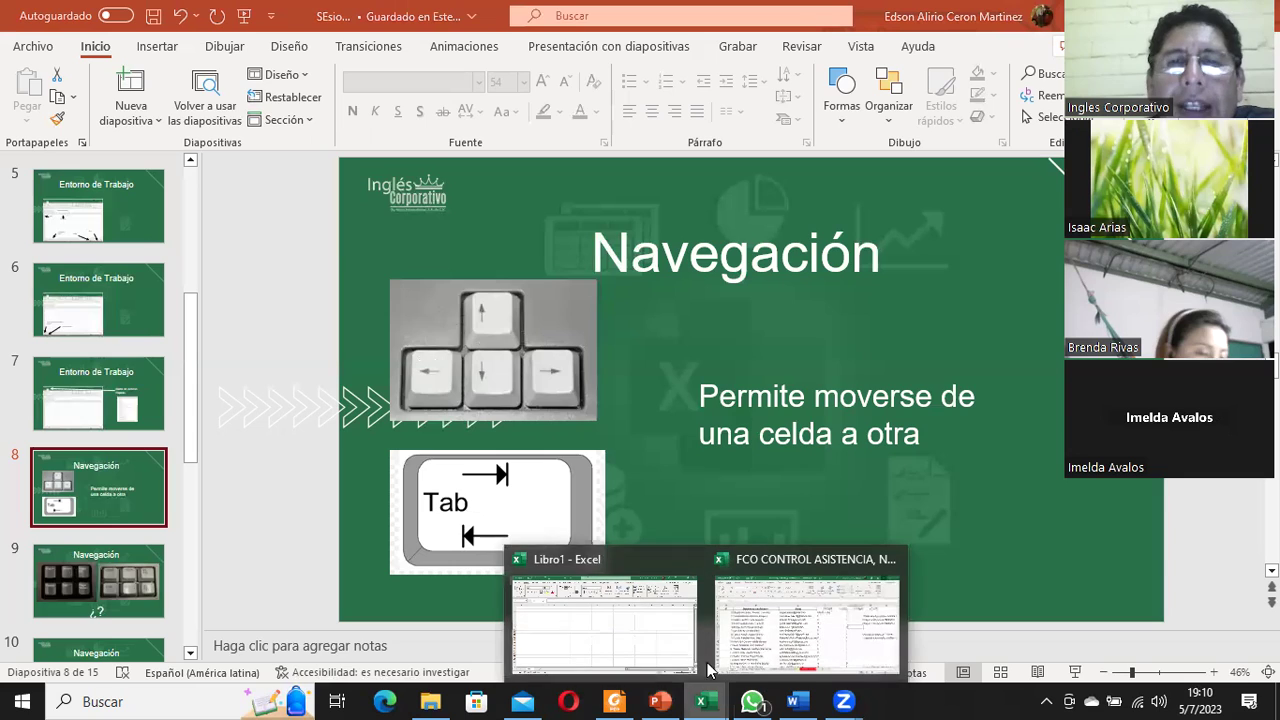
pyautogui.click(640, 637)
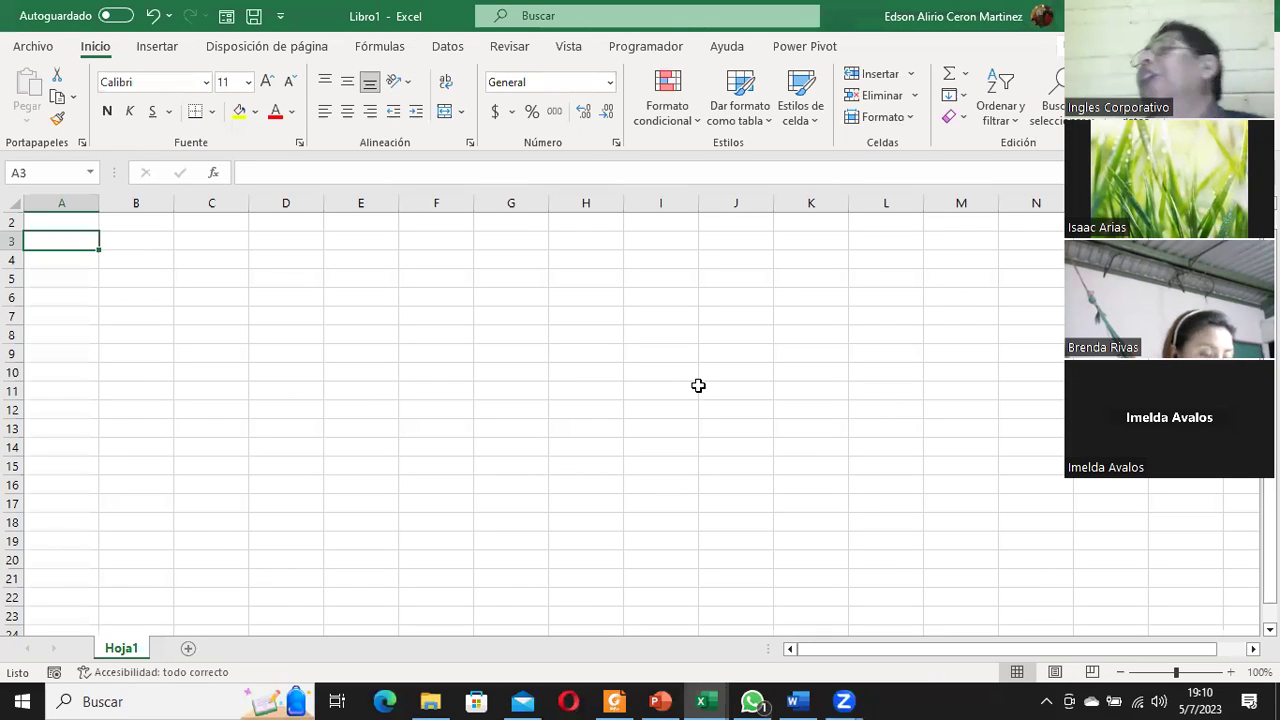
pyautogui.click(57, 222)
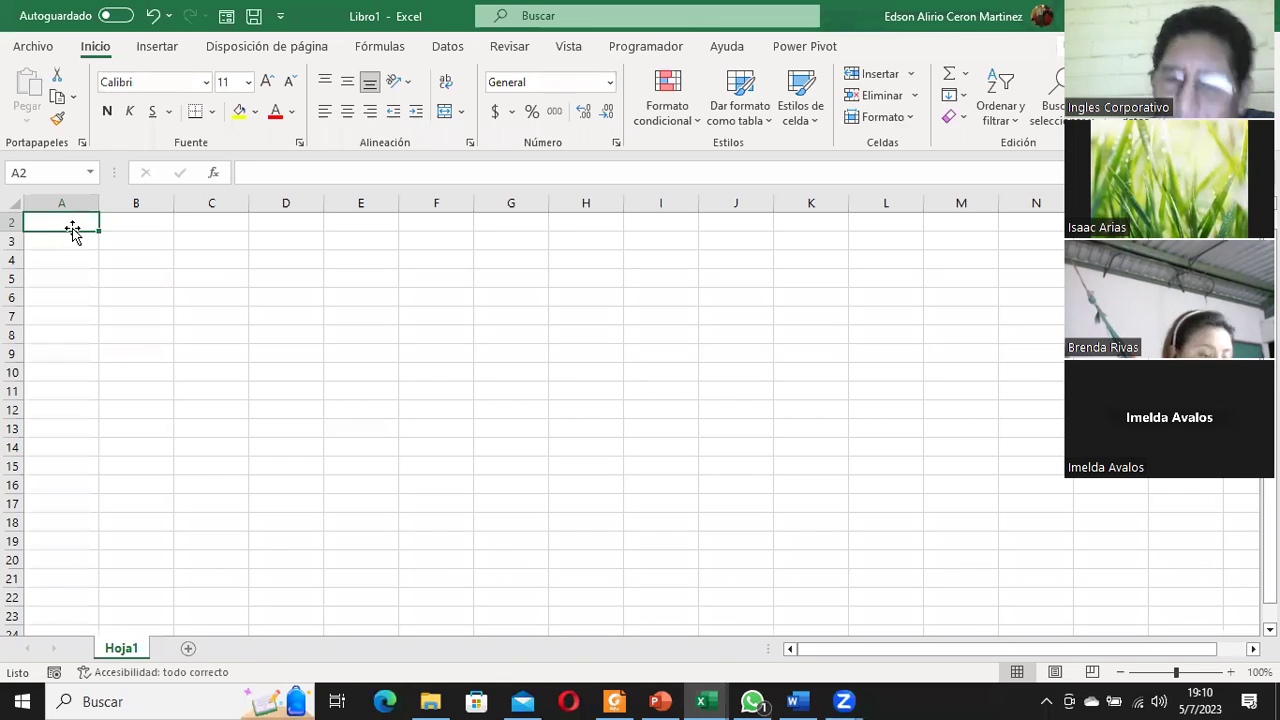
# Move the active cell with the arrow keys over to column E, down it, then left to D7
pyautogui.press('Right')
pyautogui.press('Right')
pyautogui.press('Right')
pyautogui.press('Right')
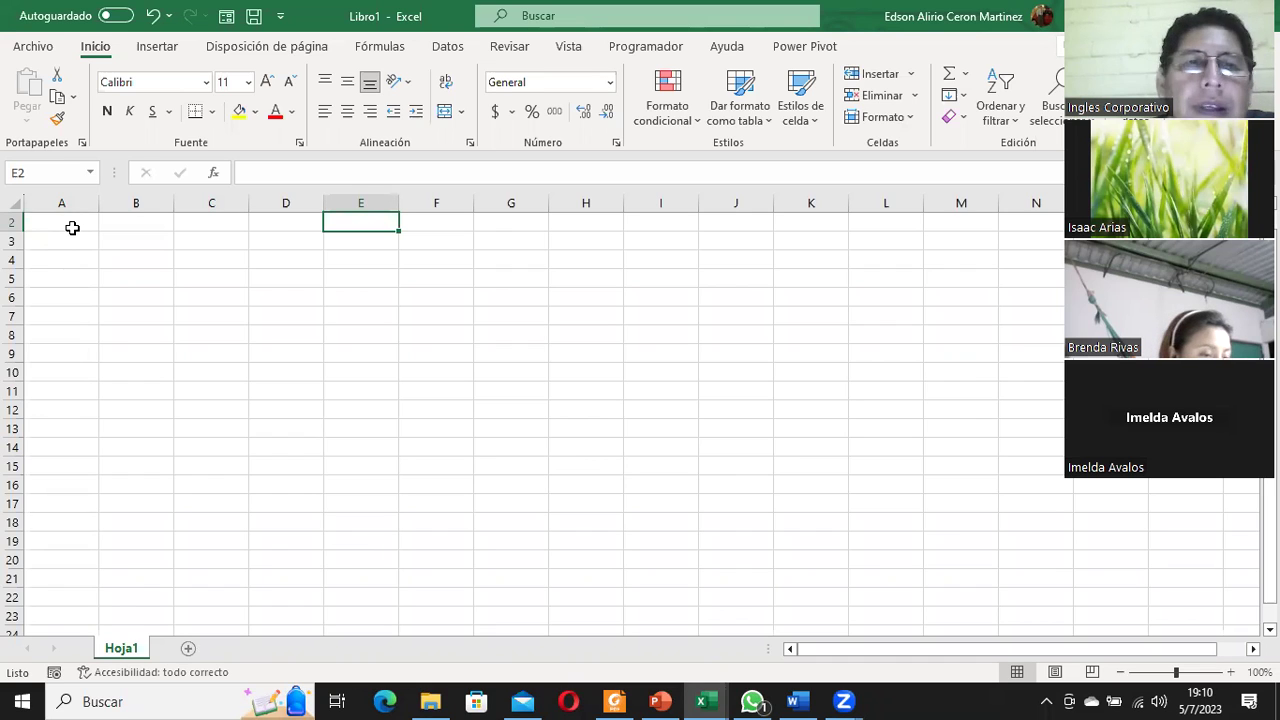
pyautogui.press('Down')
pyautogui.press('Down')
pyautogui.press('Down')
pyautogui.press('Down')
pyautogui.press('Up')
pyautogui.press('Up')
pyautogui.press('Up')
pyautogui.press('Up')
pyautogui.press('Down')
pyautogui.press('Down')
pyautogui.press('Down')
pyautogui.press('Down')
pyautogui.press('Down')
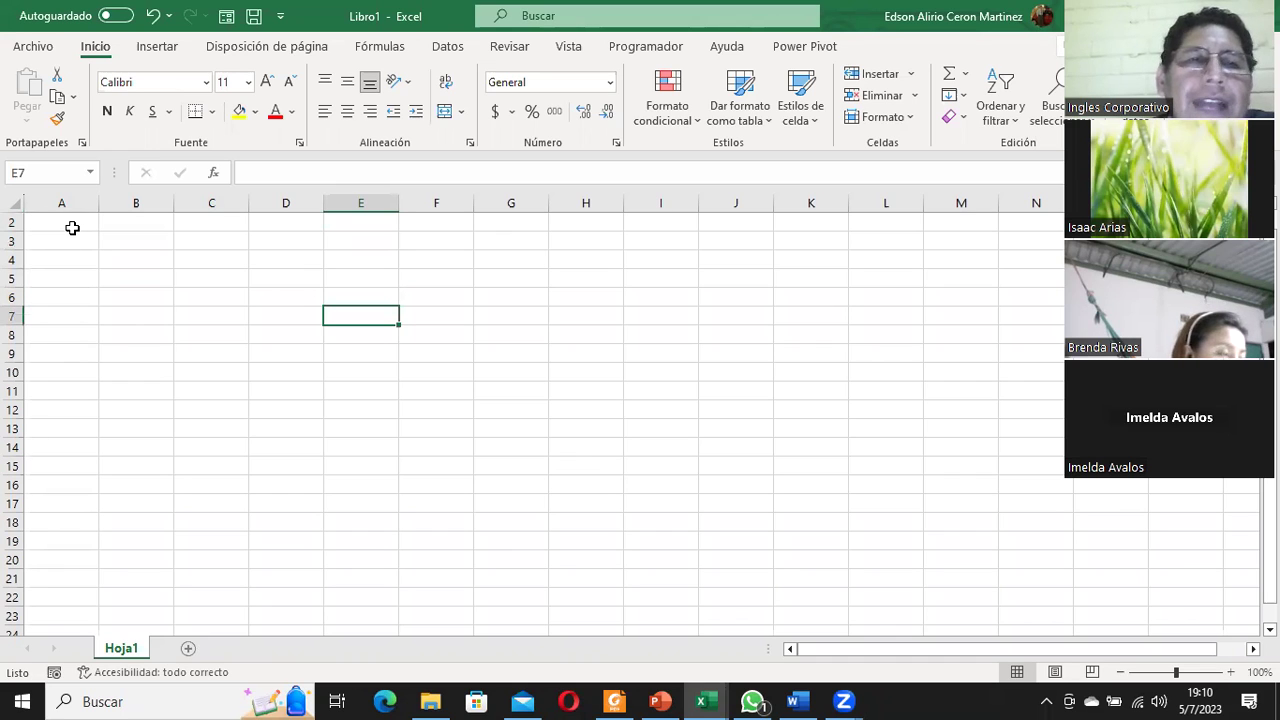
pyautogui.press('Left')
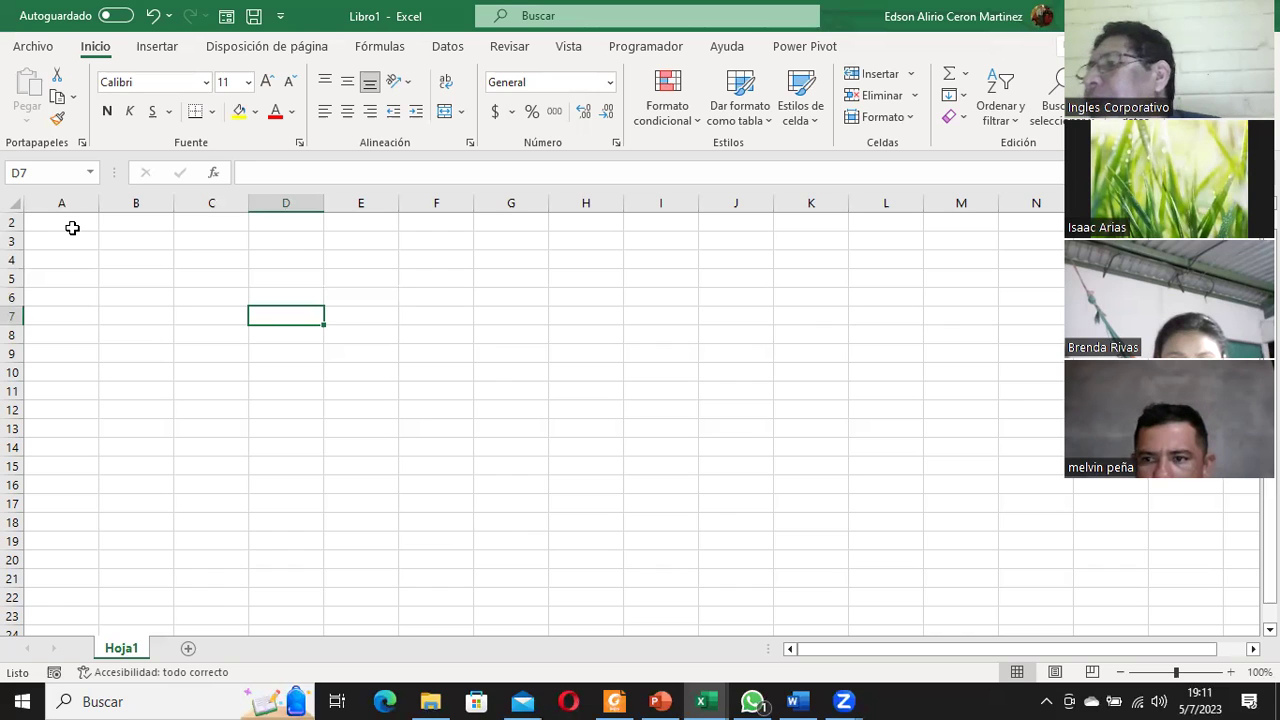
# Switch to the PowerPoint presentation showing slide 8, Navegación
pyautogui.click(660, 699)
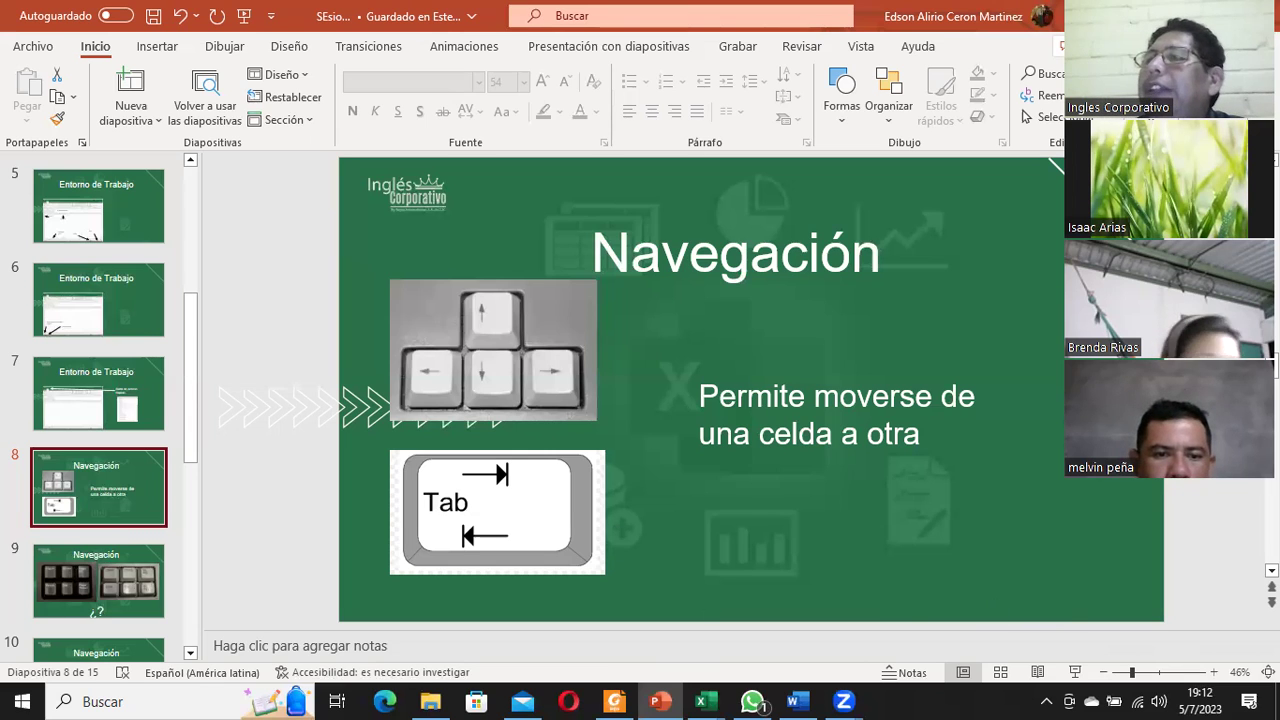
# Bring Libro1 forward and enter the word 'Shift' in cell D7
pyautogui.moveTo(717, 692)
pyautogui.click(666, 655)
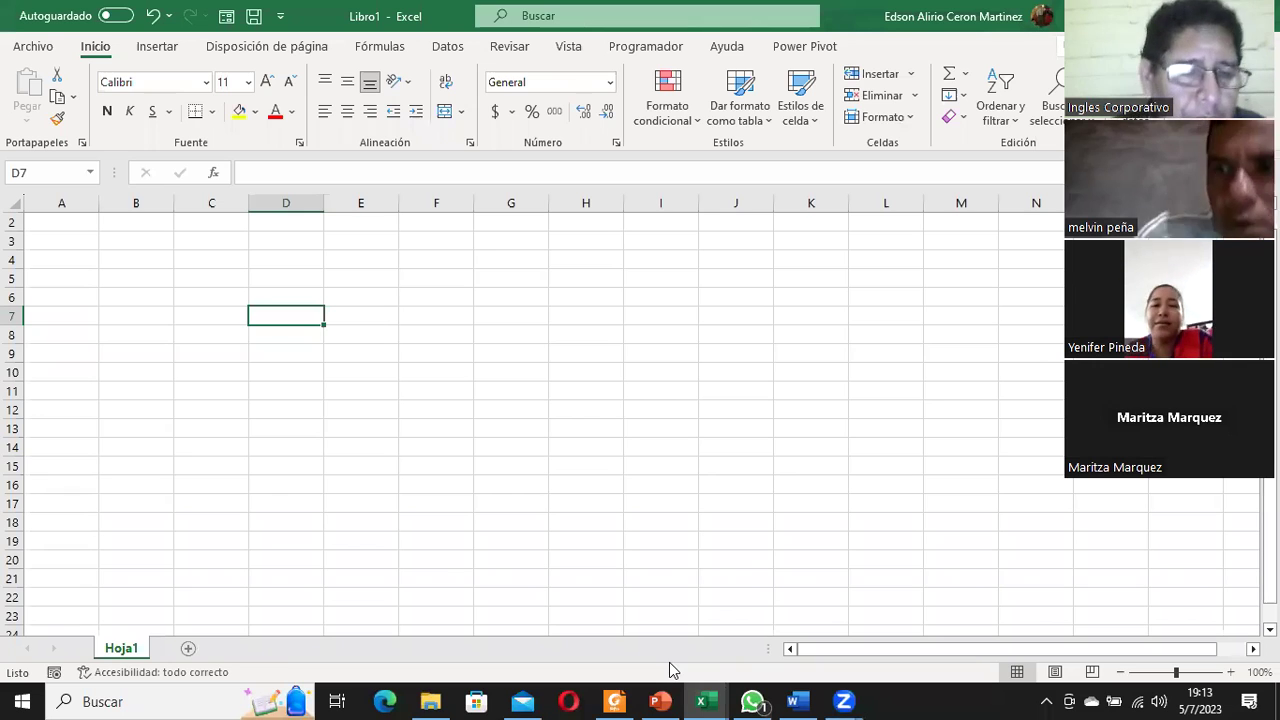
pyautogui.write('s')
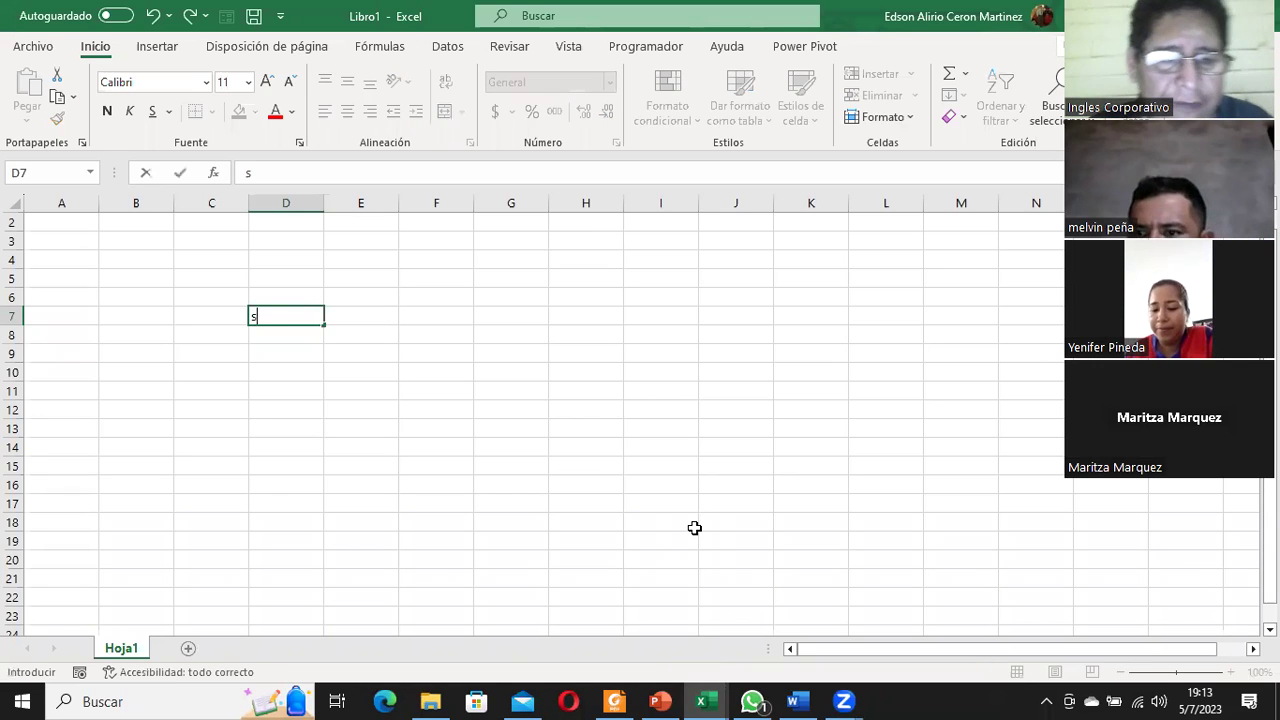
pyautogui.write('hith')
pyautogui.press('BackSpace')
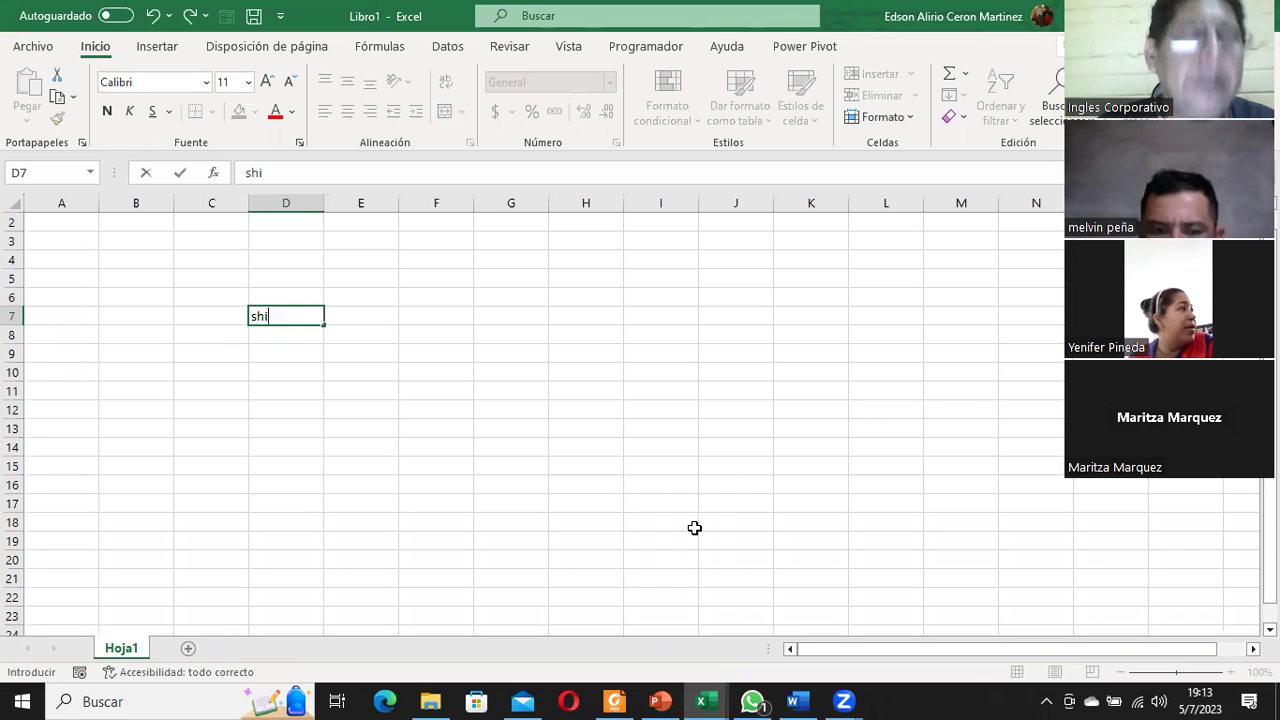
pyautogui.press('BackSpace')
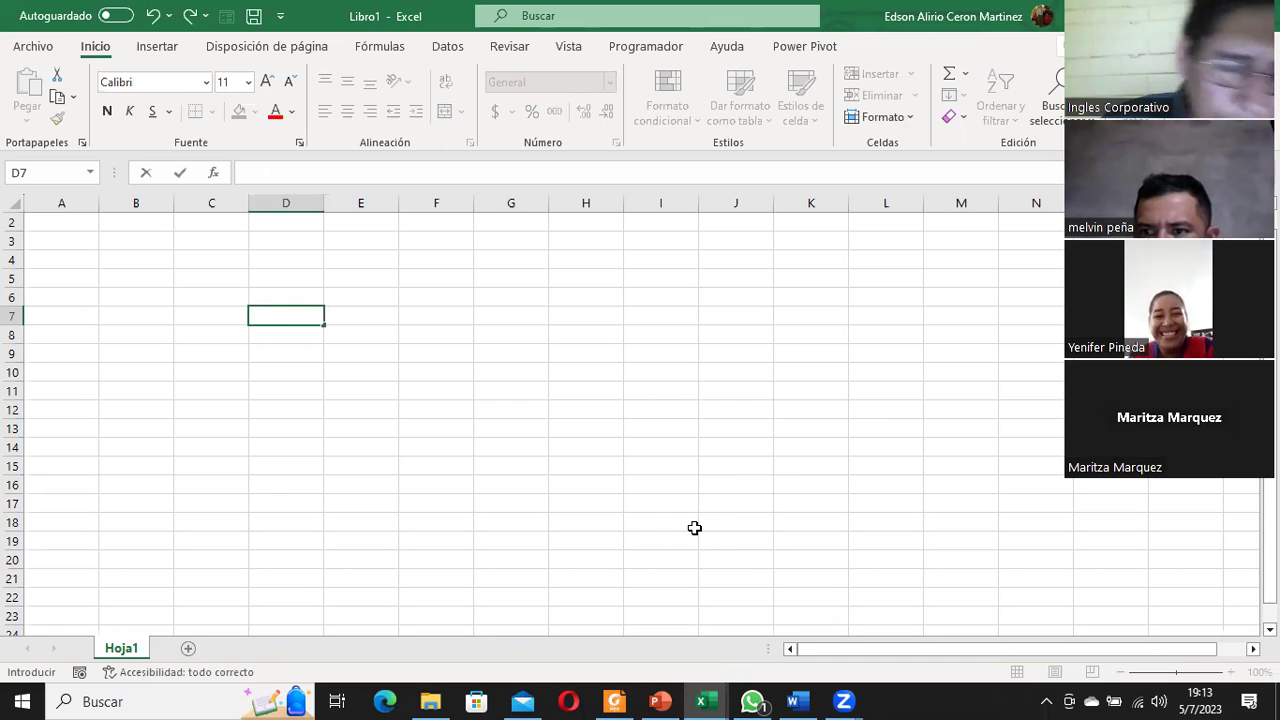
pyautogui.write('s')
pyautogui.press('Escape')
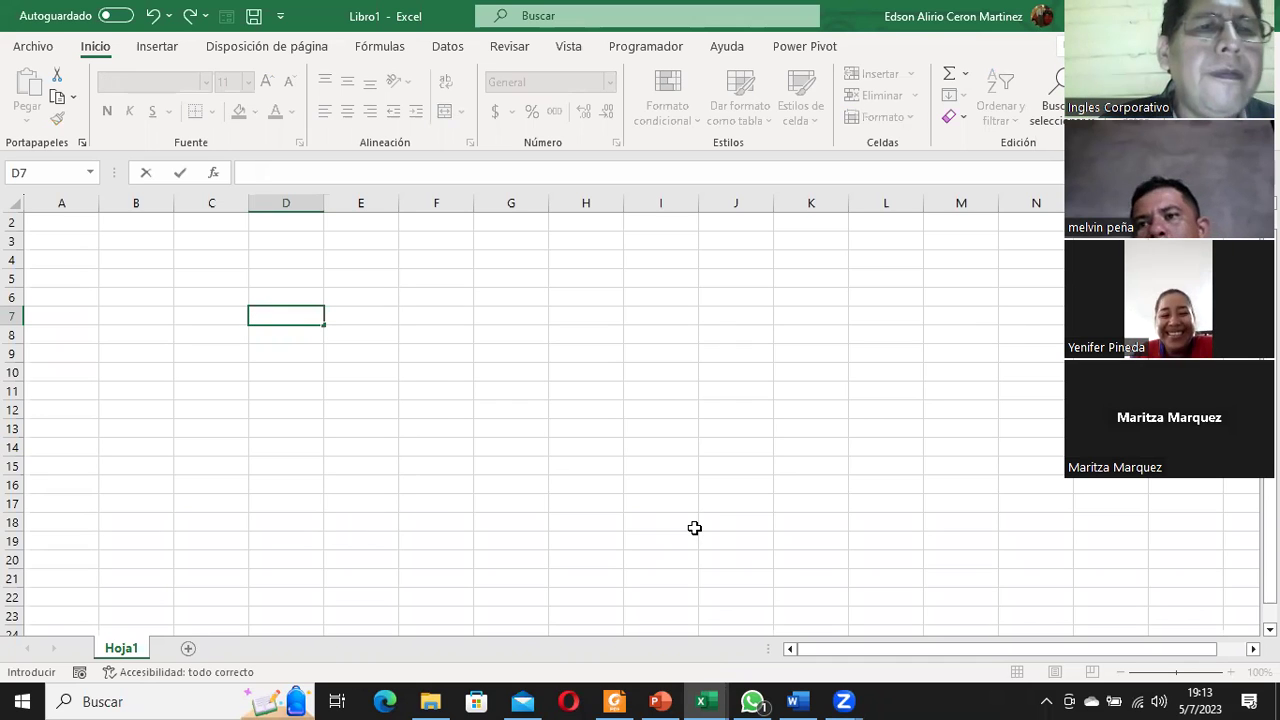
pyautogui.write('Shift')
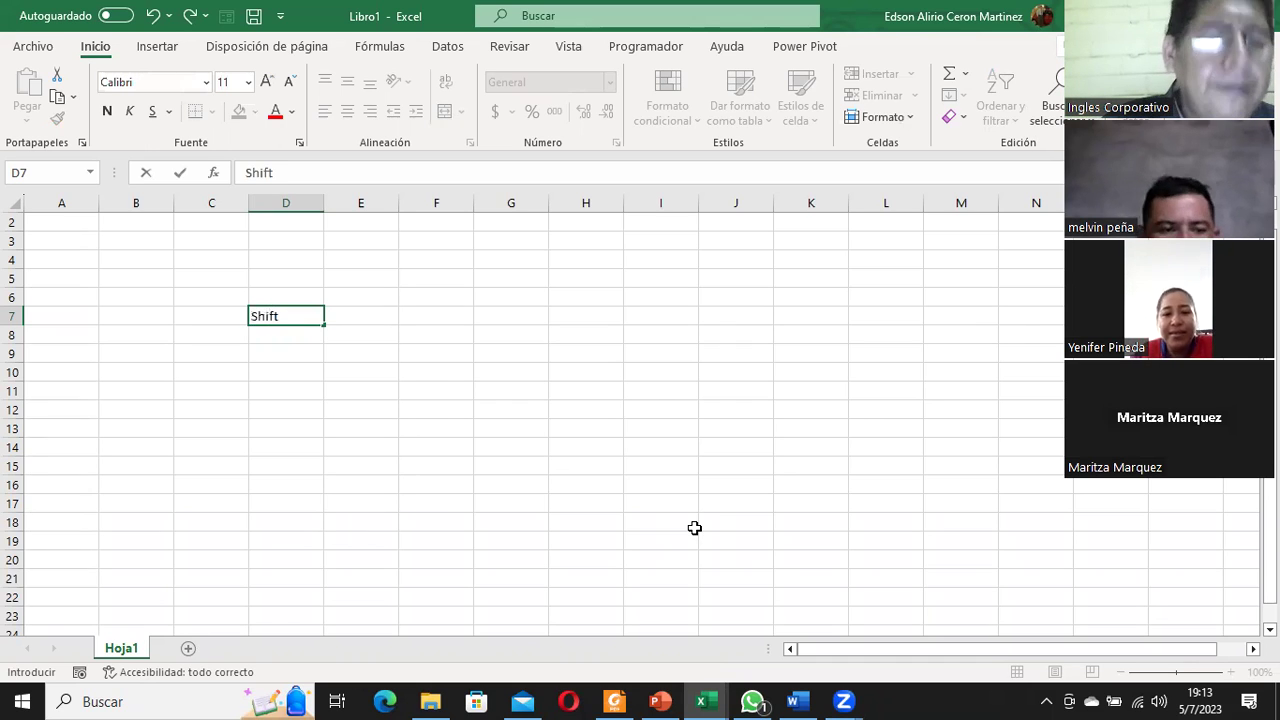
pyautogui.press('Return')
# Enter 'Cambiar a' in cell D8
pyautogui.write('C')
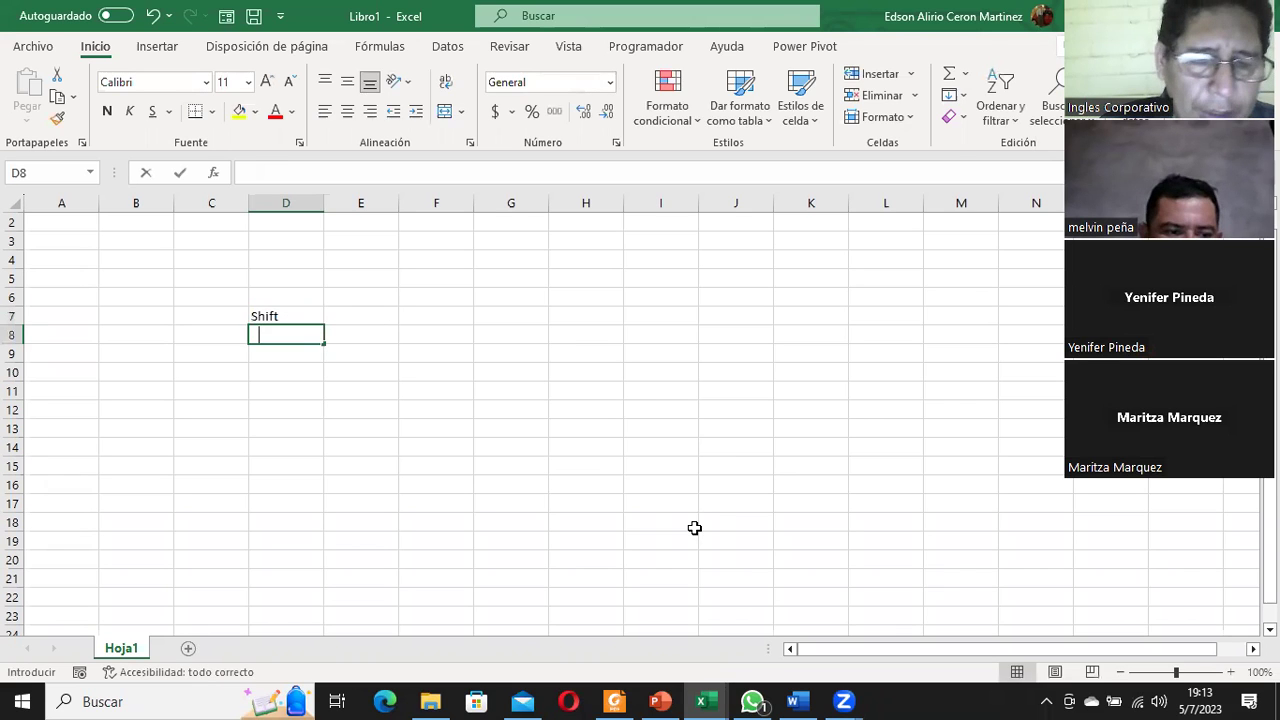
pyautogui.write('Ambai')
pyautogui.press('BackSpace')
pyautogui.press('BackSpace')
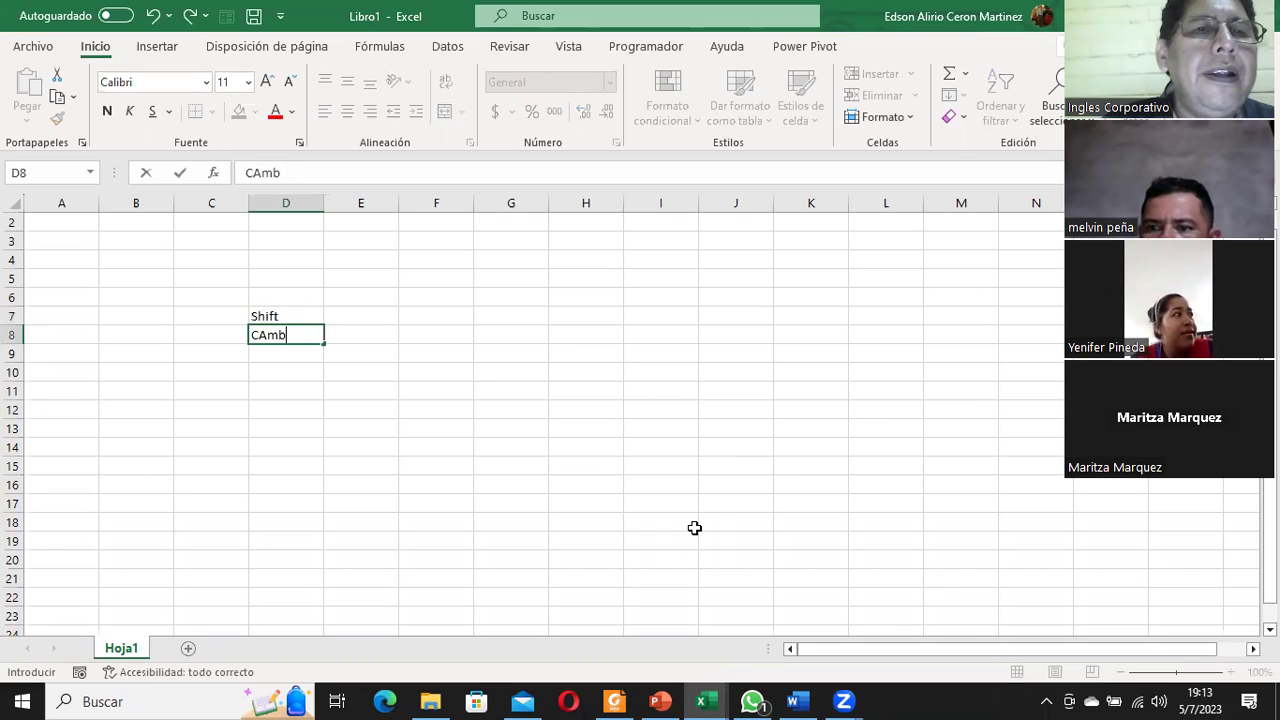
pyautogui.press('BackSpace')
pyautogui.press('BackSpace')
pyautogui.press('BackSpace')
pyautogui.write('ambiar a')
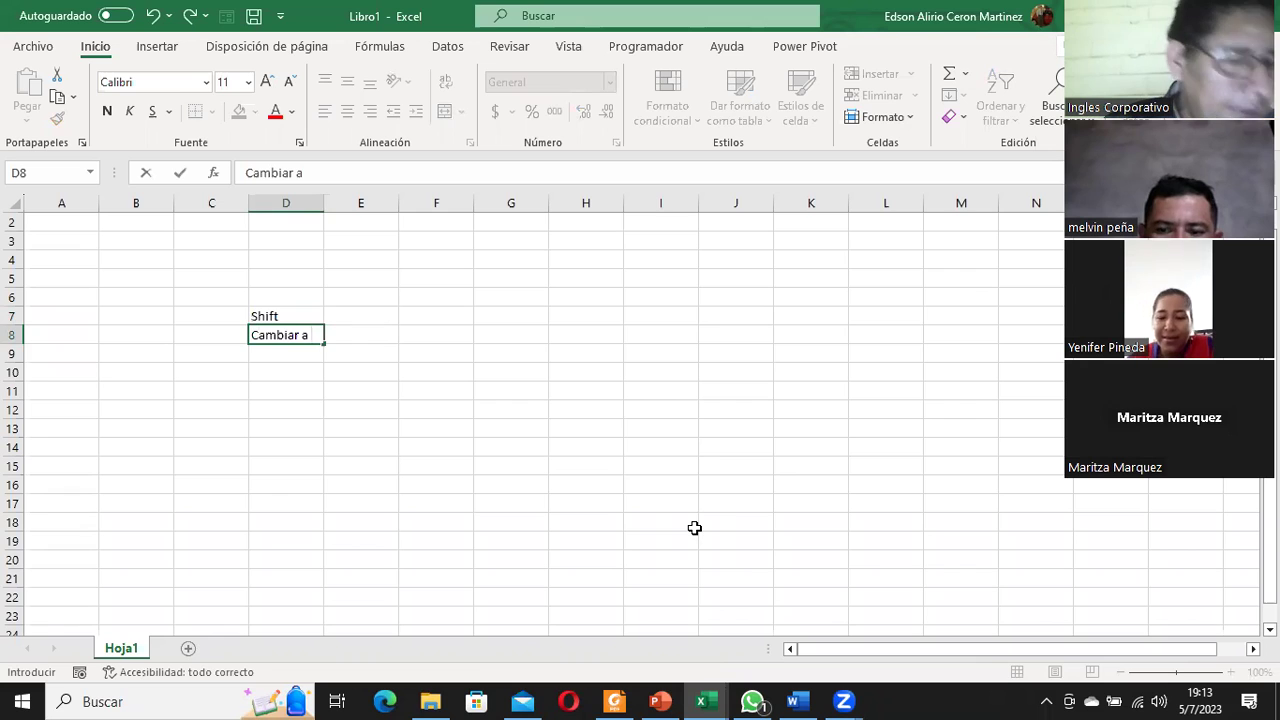
pyautogui.press('Return')
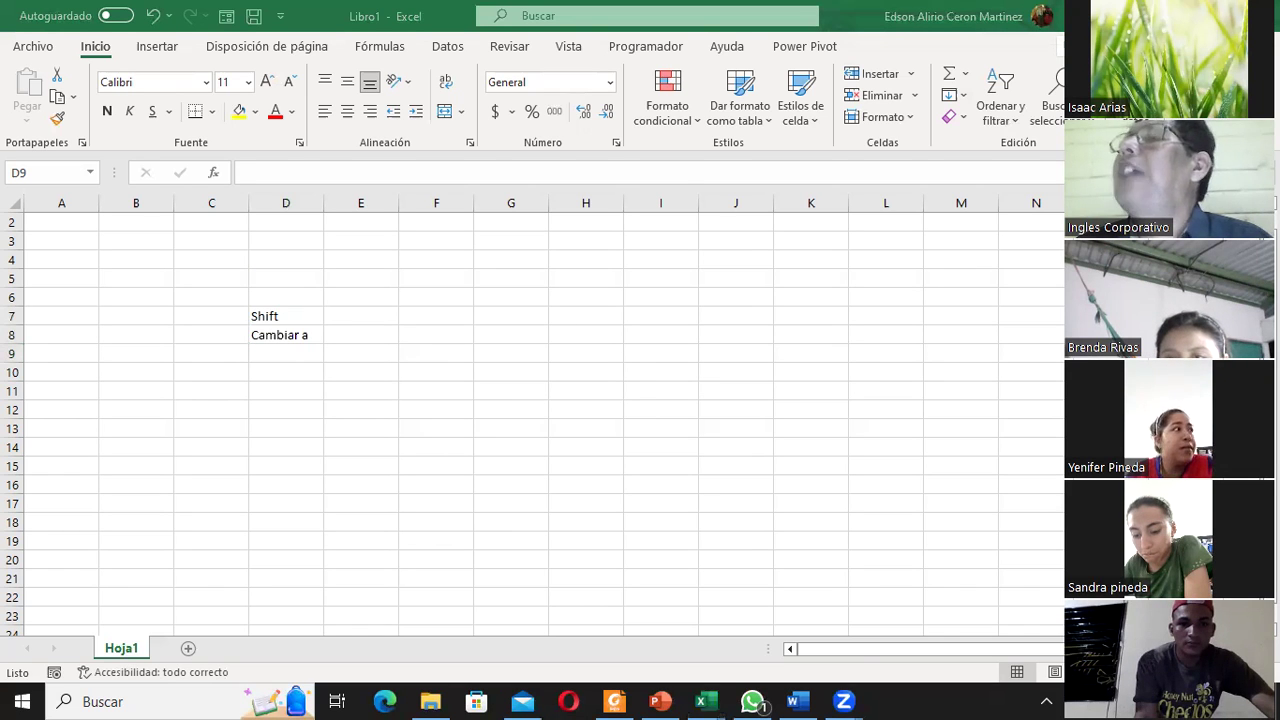
# Bring the presentation forward and step through slides 9 and 10 to slide 11, Selección correlativa
pyautogui.click(660, 701)
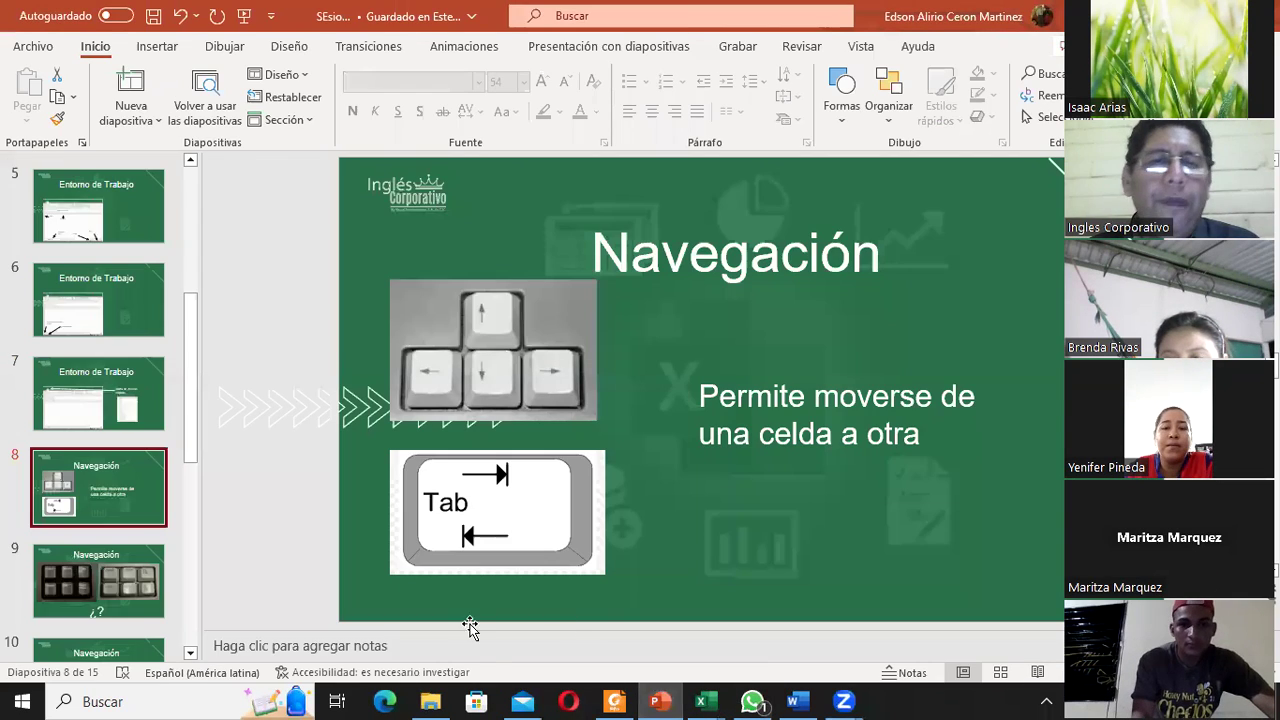
pyautogui.click(75, 591)
pyautogui.click(86, 598)
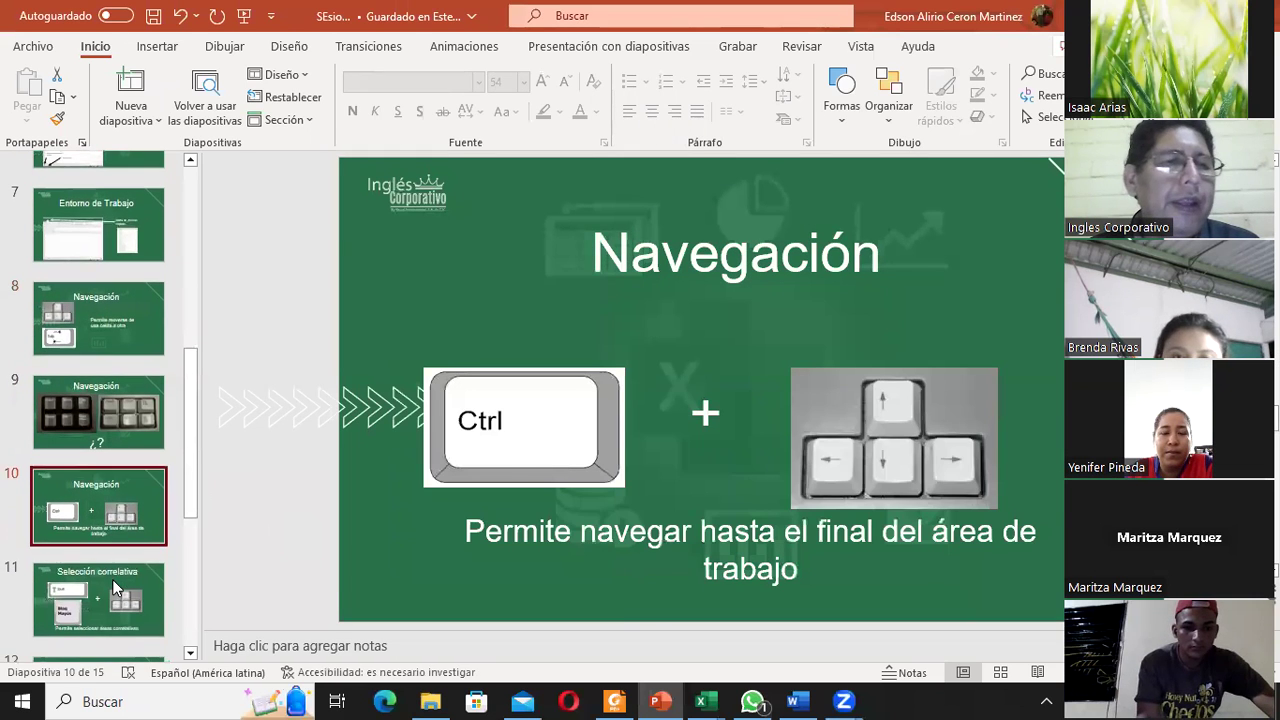
pyautogui.click(113, 583)
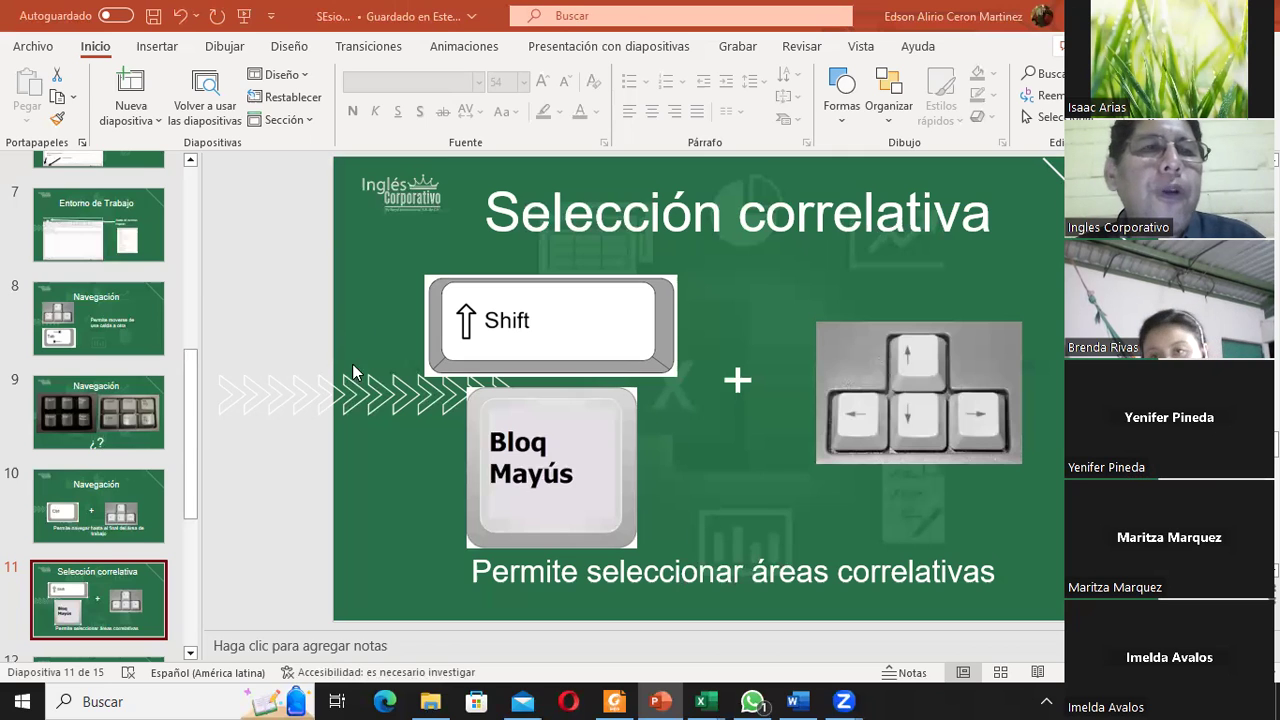
# Return to slide 8, Navegación, about moving from one cell to another
pyautogui.click(119, 320)
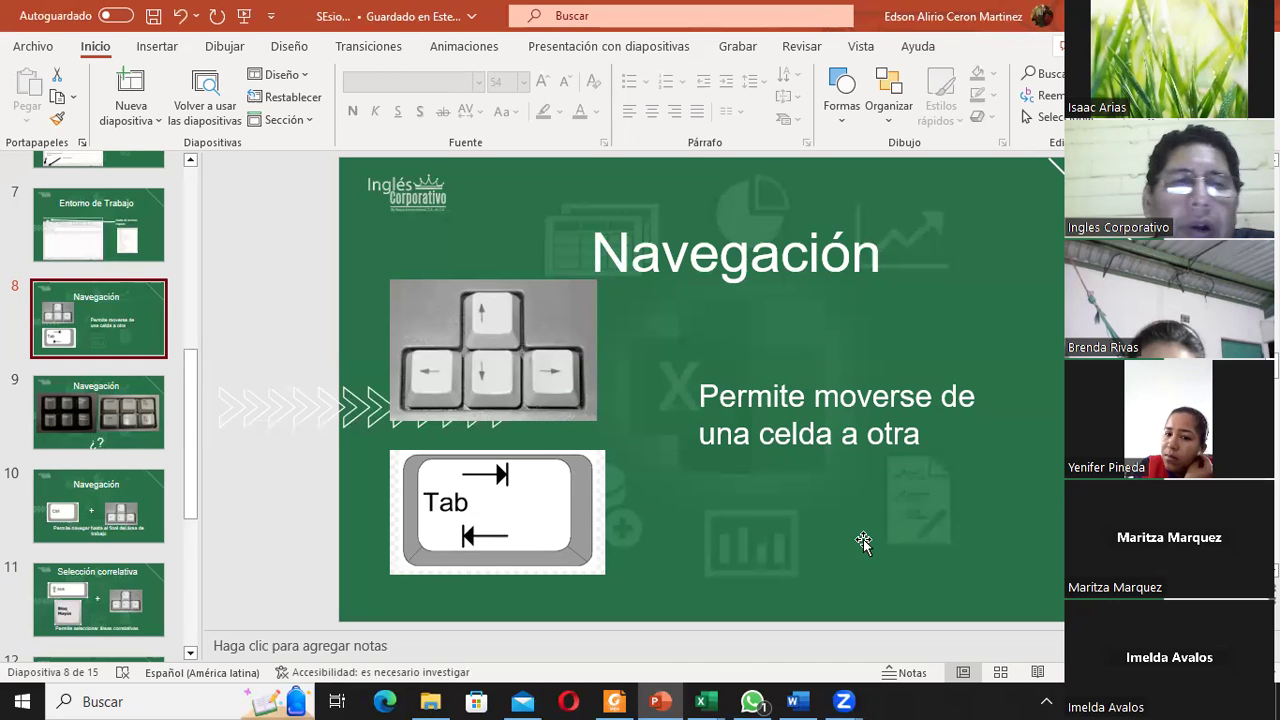
# Display slide 9, picturing the Insert, Home, End and Page keys
pyautogui.click(93, 432)
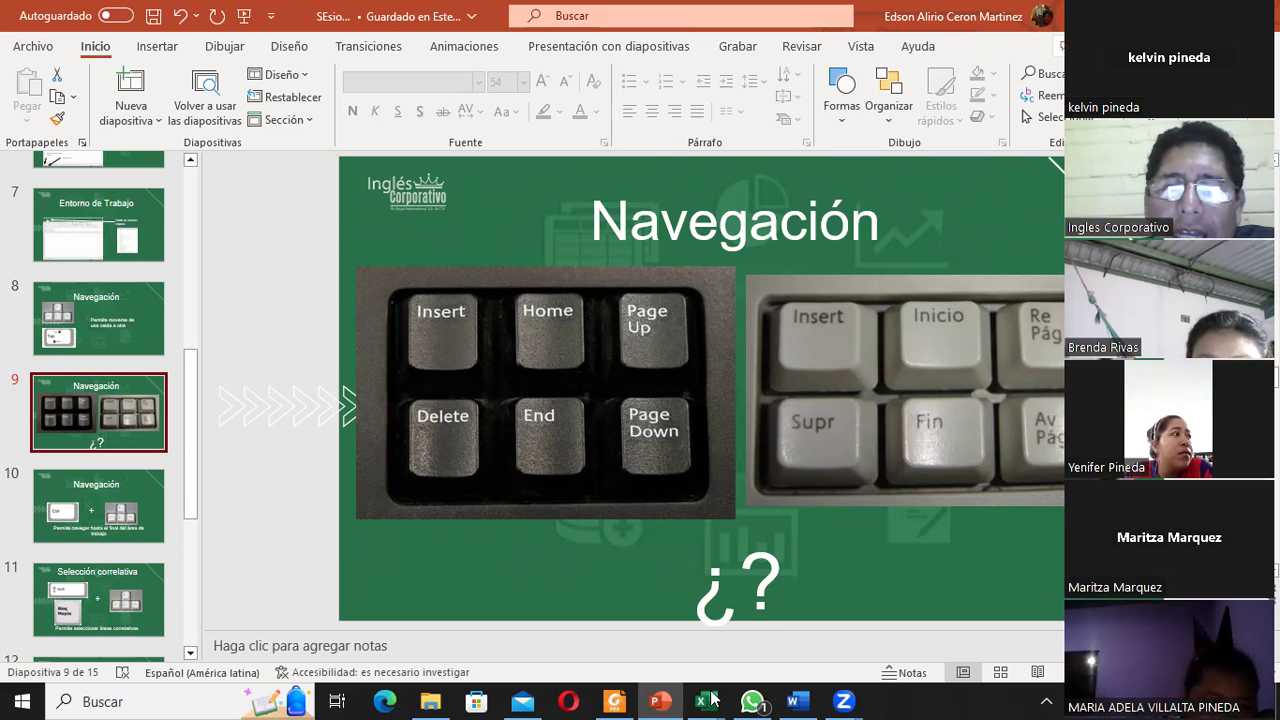
pyautogui.moveTo(703, 699)
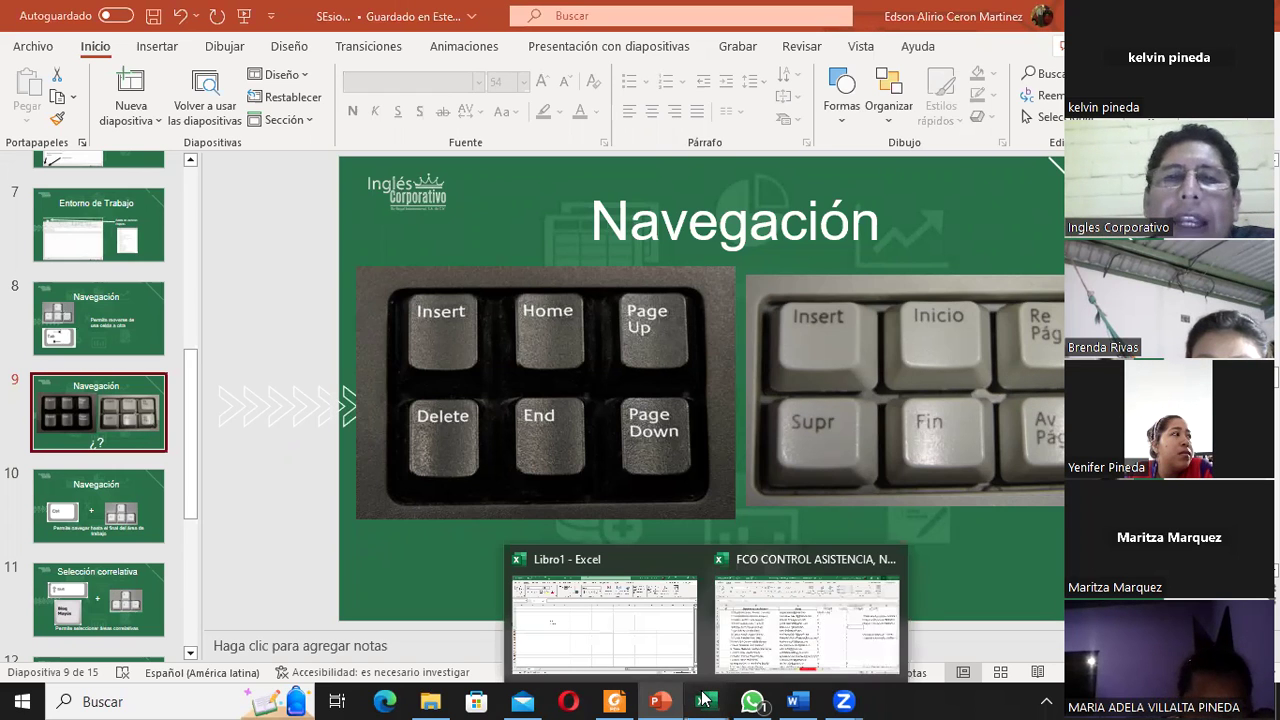
pyautogui.click(611, 657)
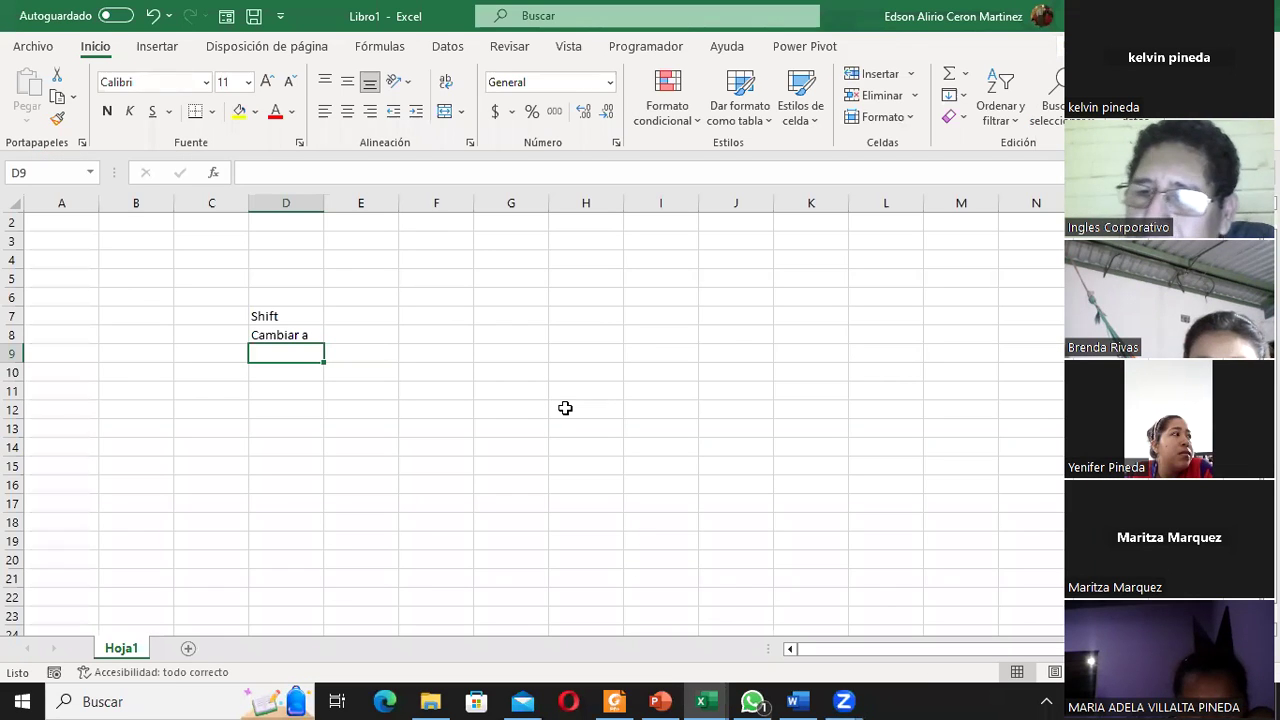
pyautogui.scroll(1, 565, 408)
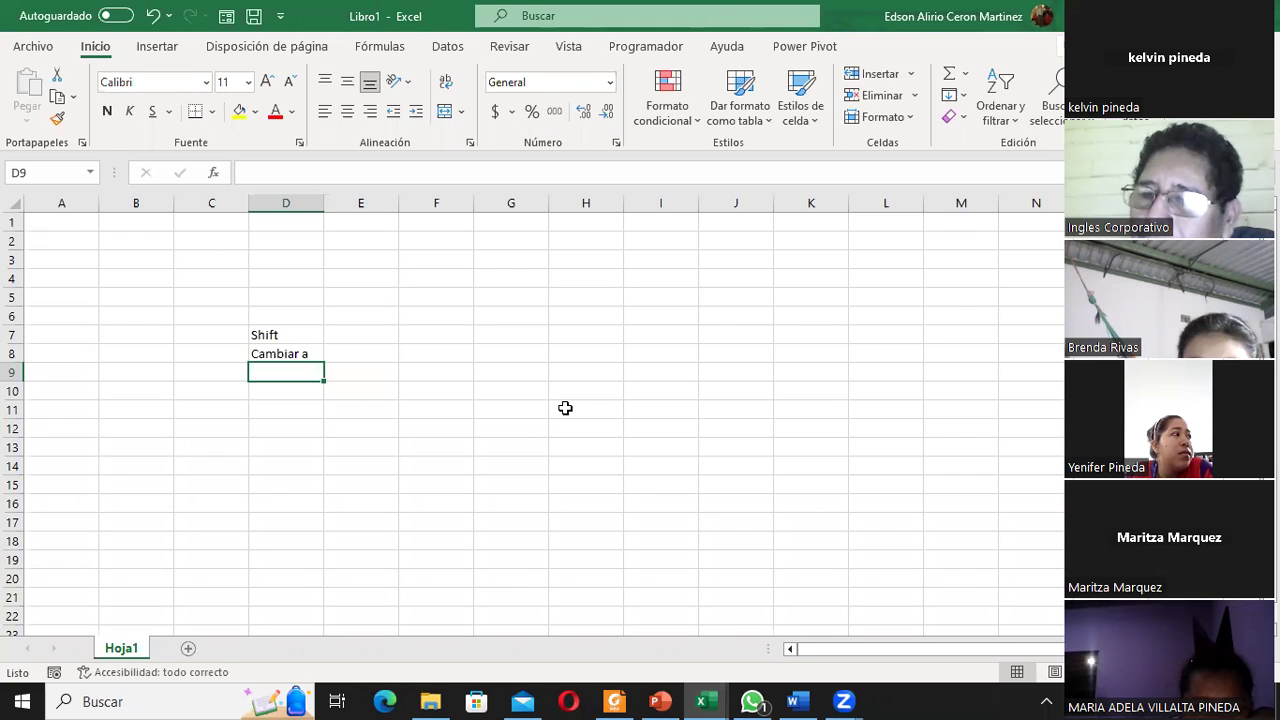
pyautogui.click(662, 701)
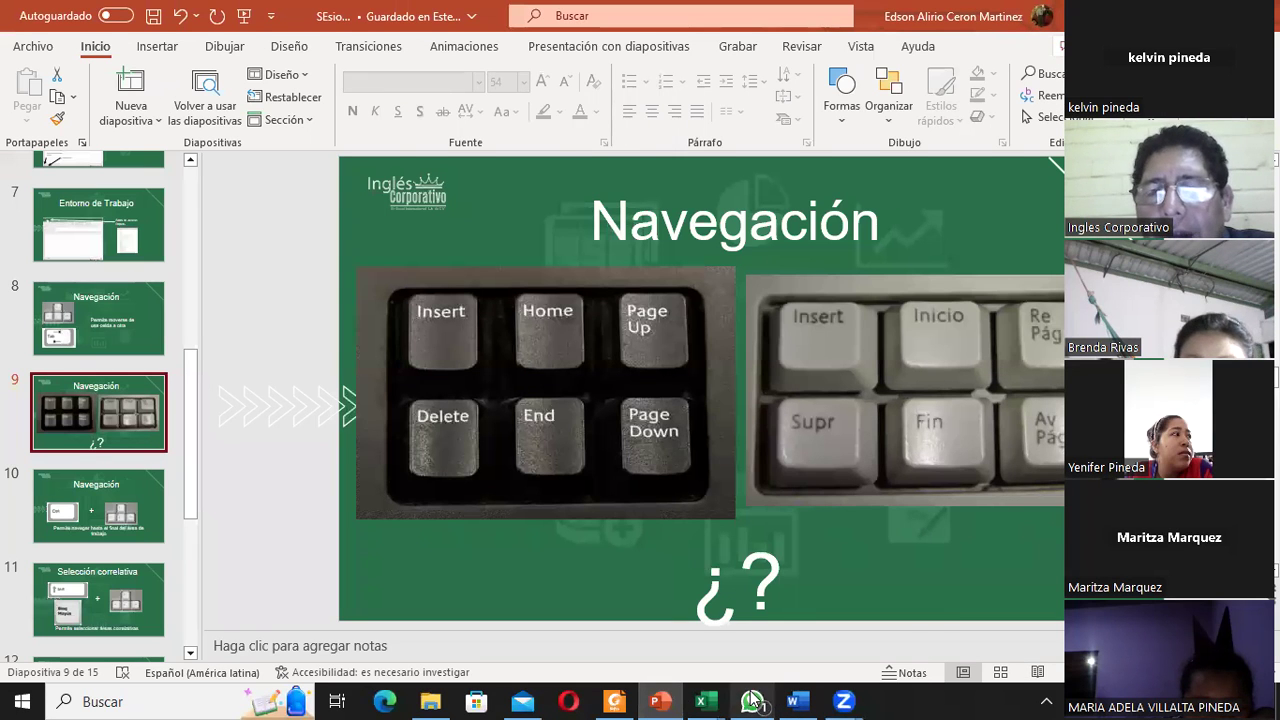
pyautogui.moveTo(702, 701)
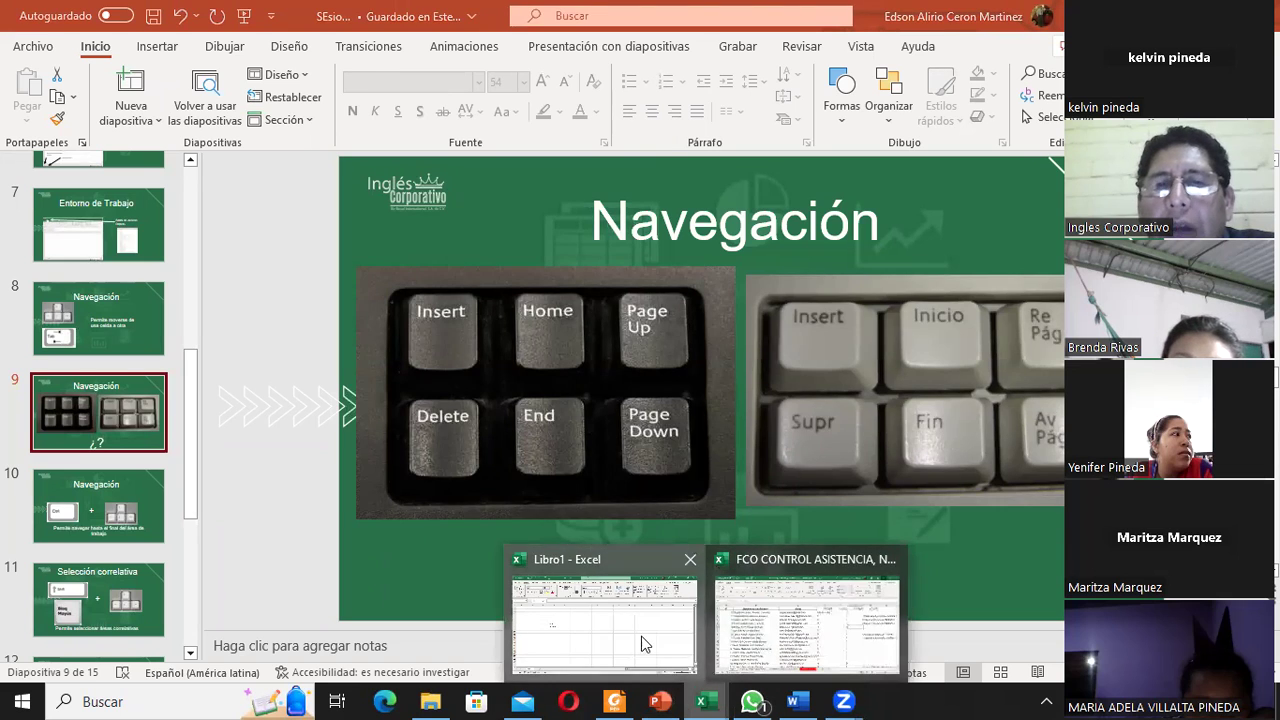
# Bring Libro1 forward and page down, up, then down again to show rows 23–44
pyautogui.click(643, 643)
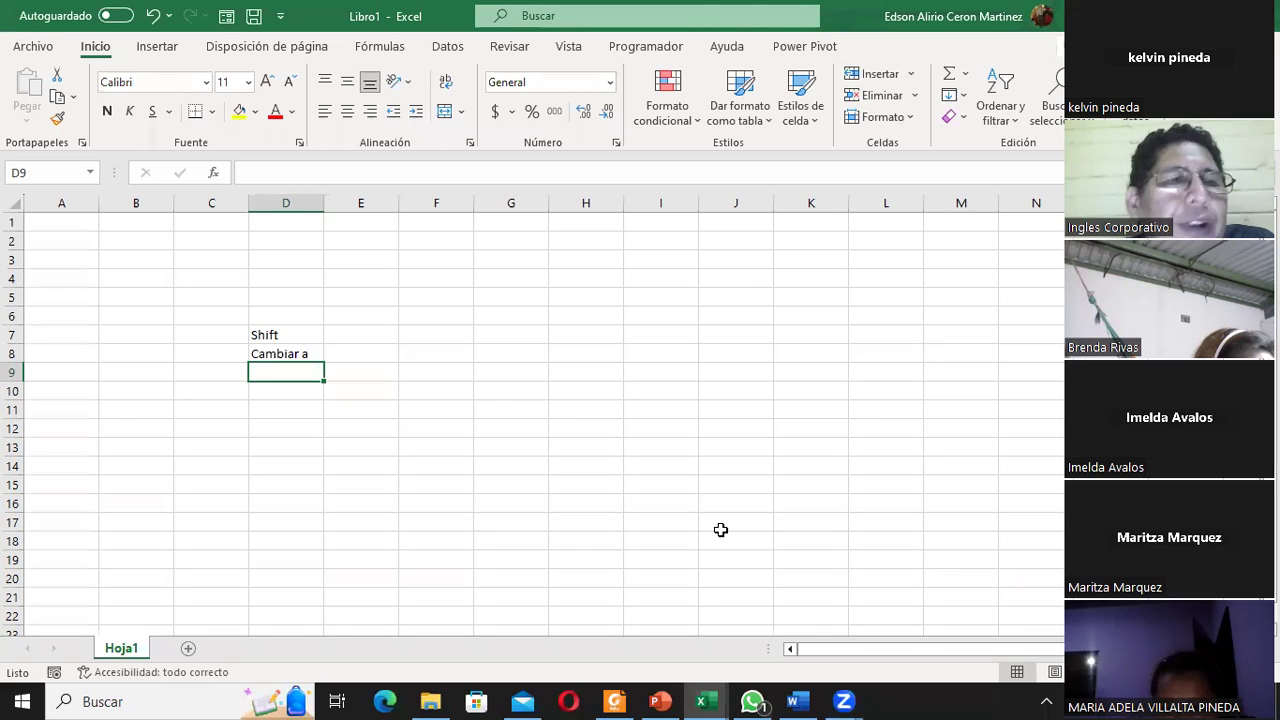
pyautogui.press('pagedown')
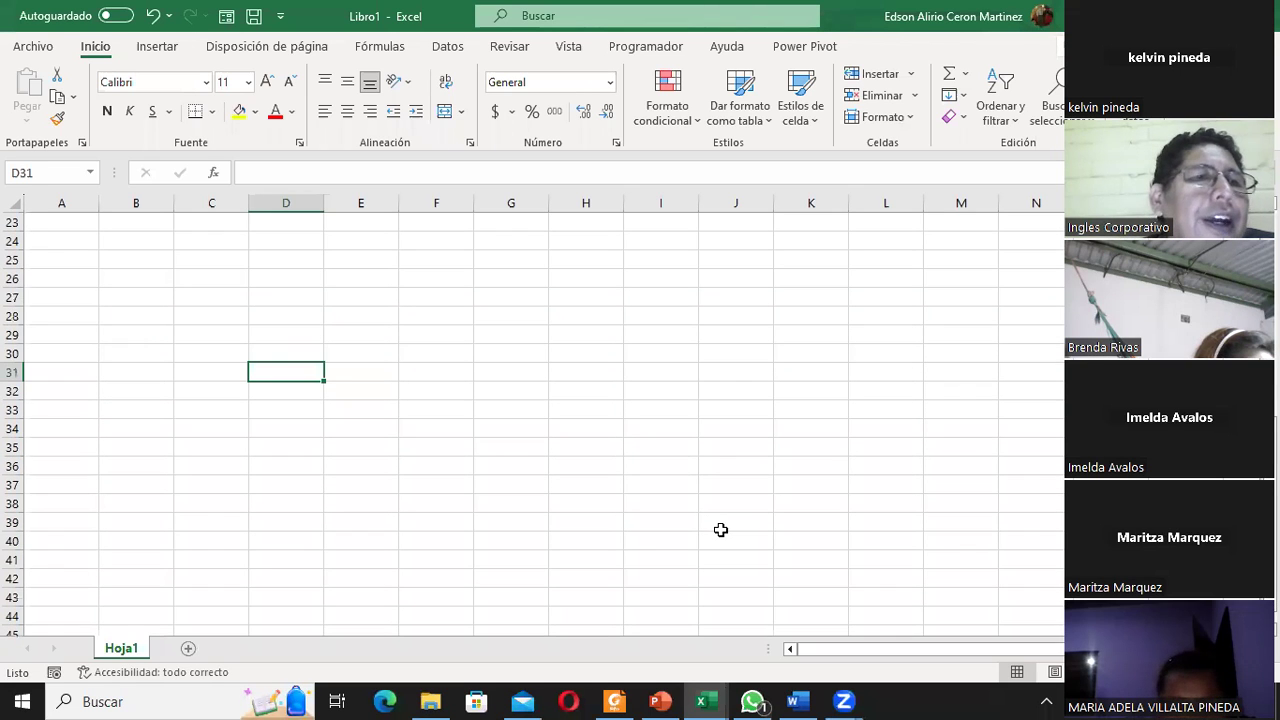
pyautogui.press('pageup')
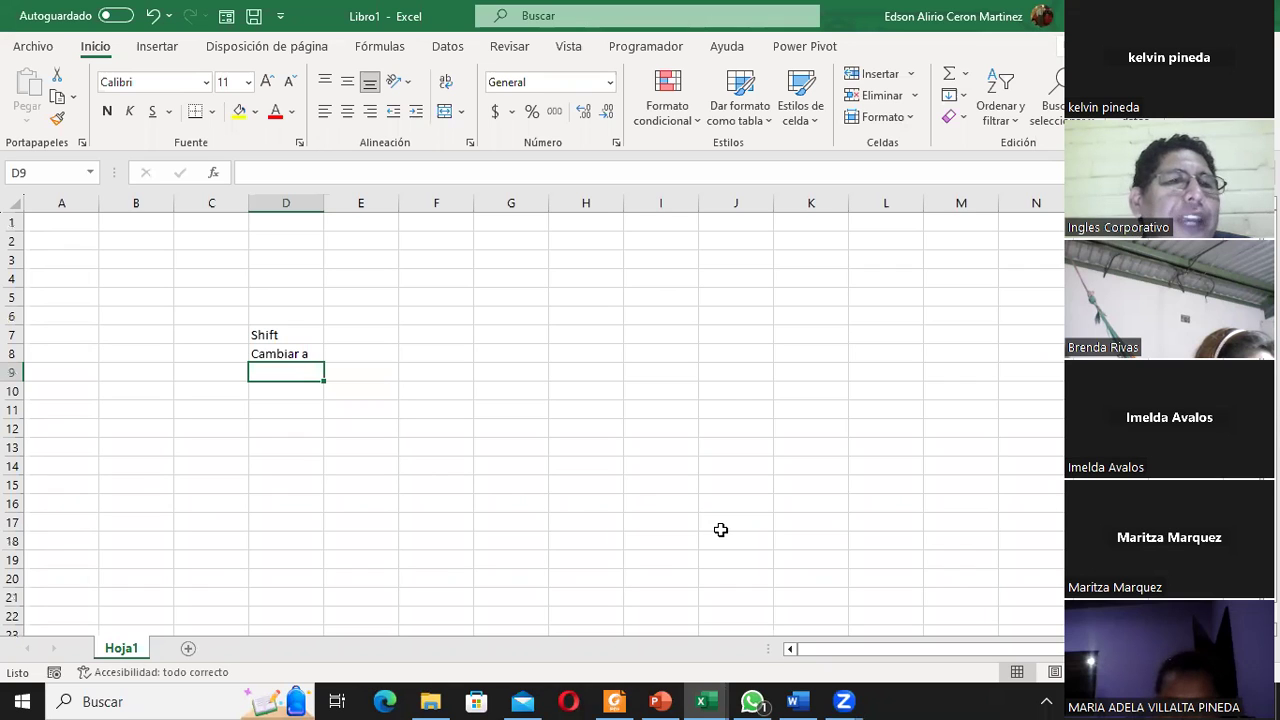
pyautogui.press('pagedown')
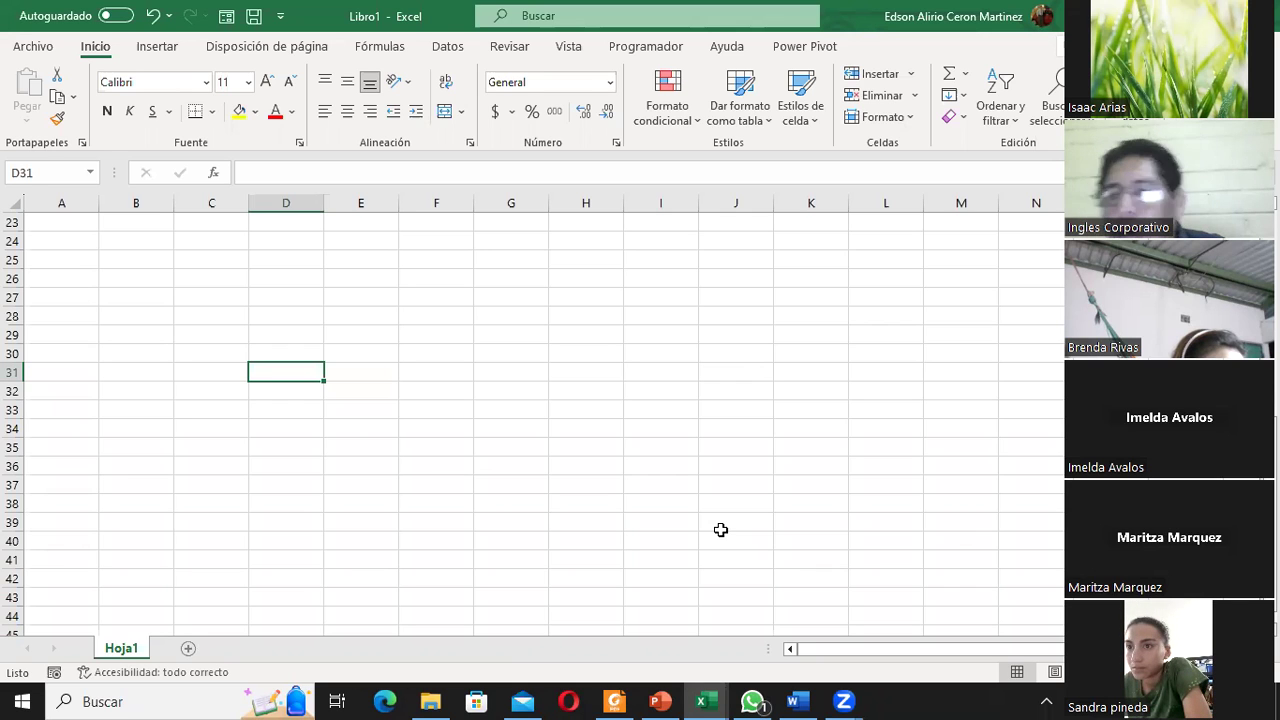
# Bring PowerPoint's Navegación slide 9 back in front of the workbook
pyautogui.click(660, 701)
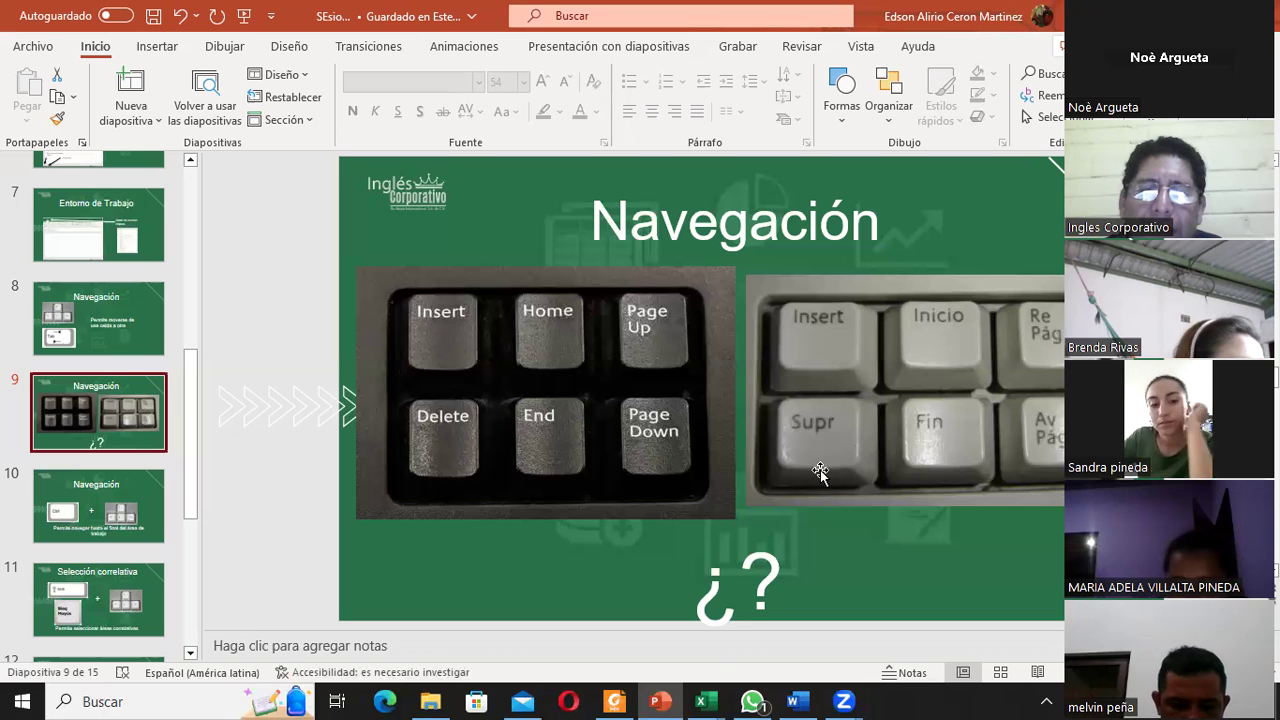
# Bring Libro1 forward and use Home to jump the active cell from D31 to A31
pyautogui.moveTo(701, 701)
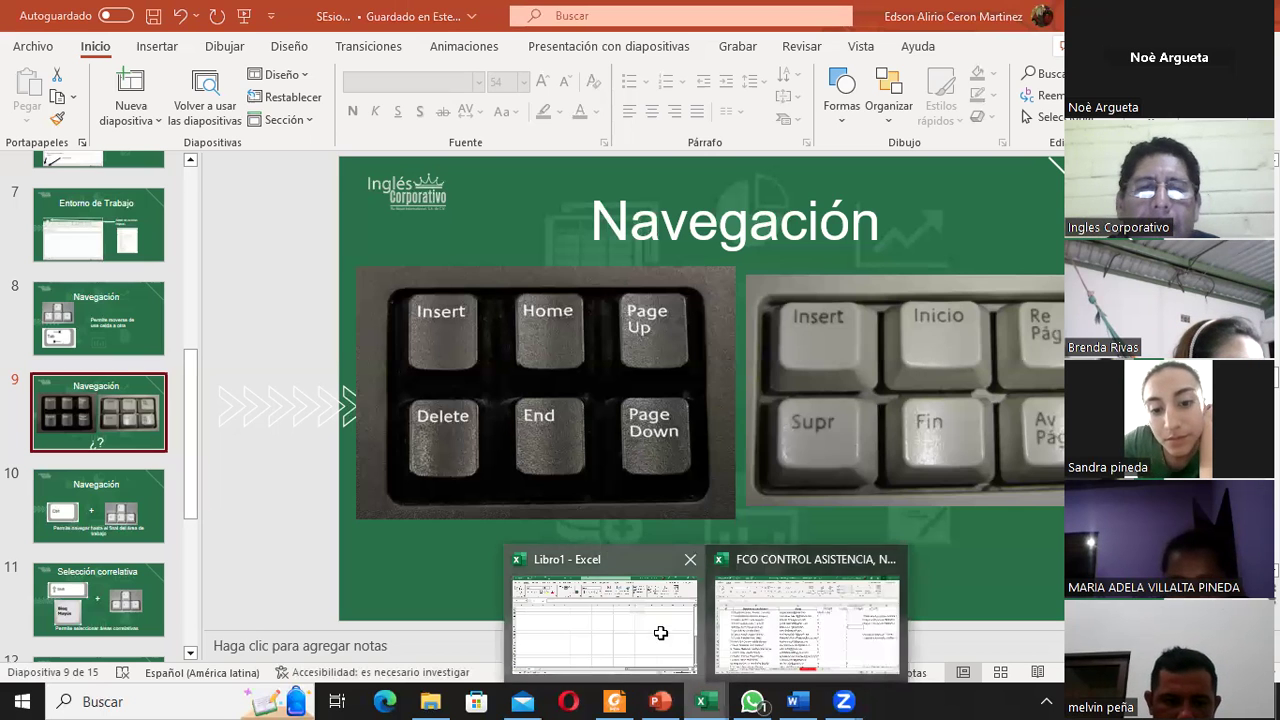
pyautogui.click(660, 633)
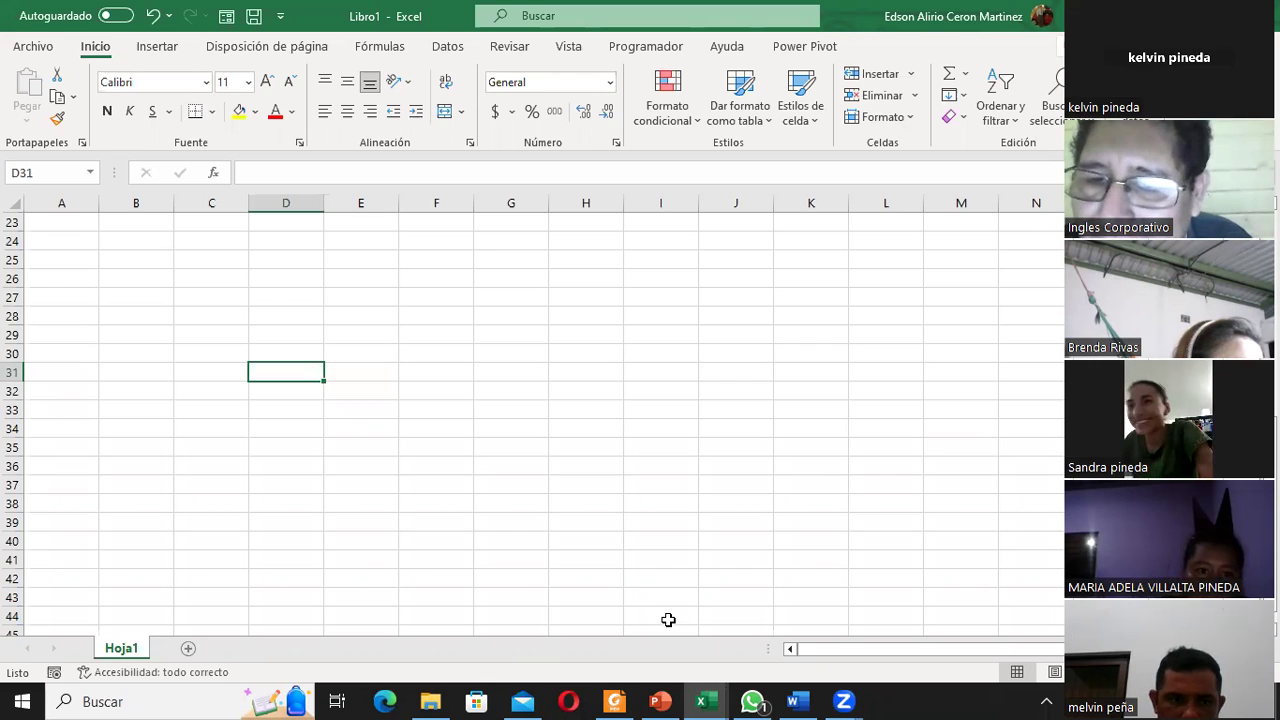
pyautogui.press('Home')
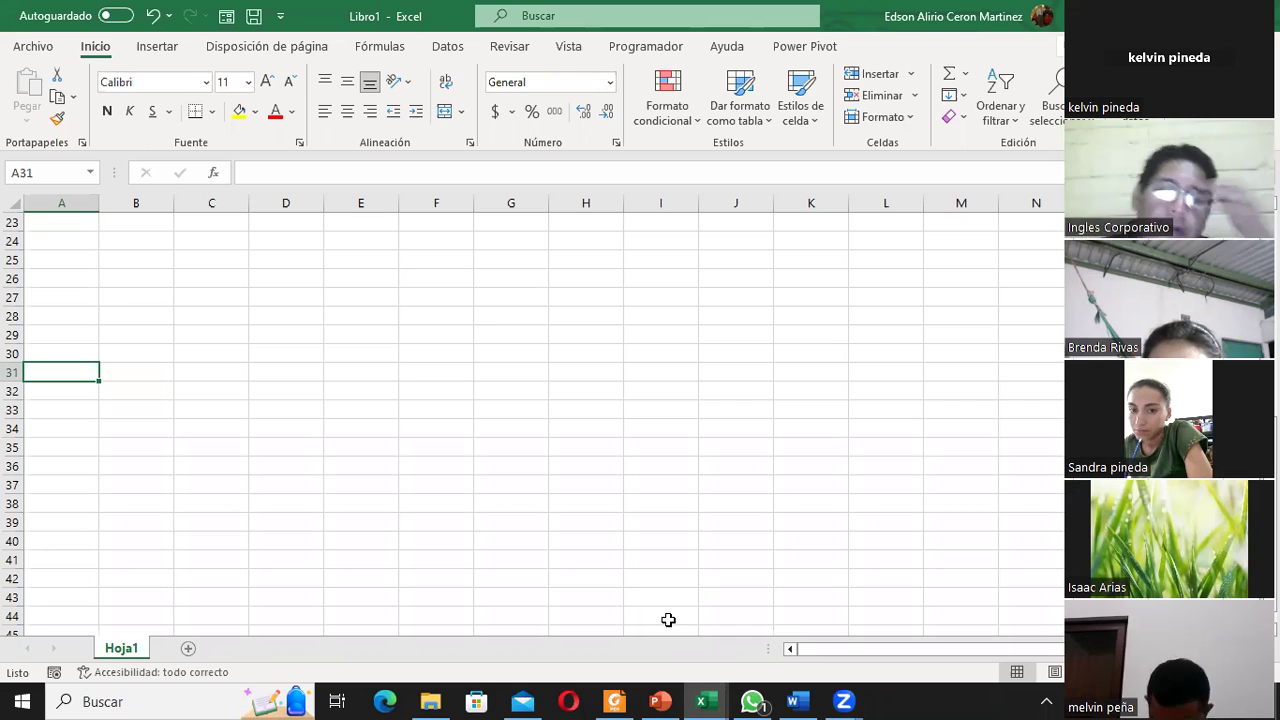
# Bring the presentation forward on slide 10, about navigating to the worksheet's end
pyautogui.click(662, 701)
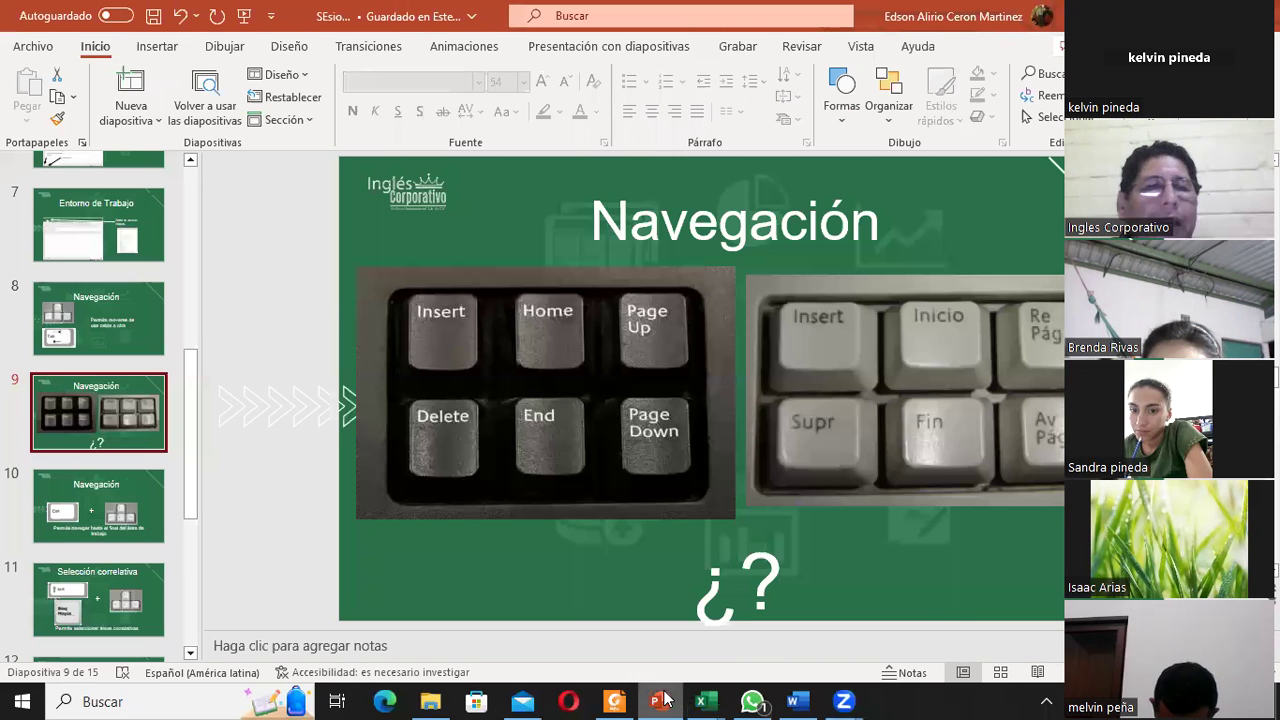
pyautogui.click(120, 518)
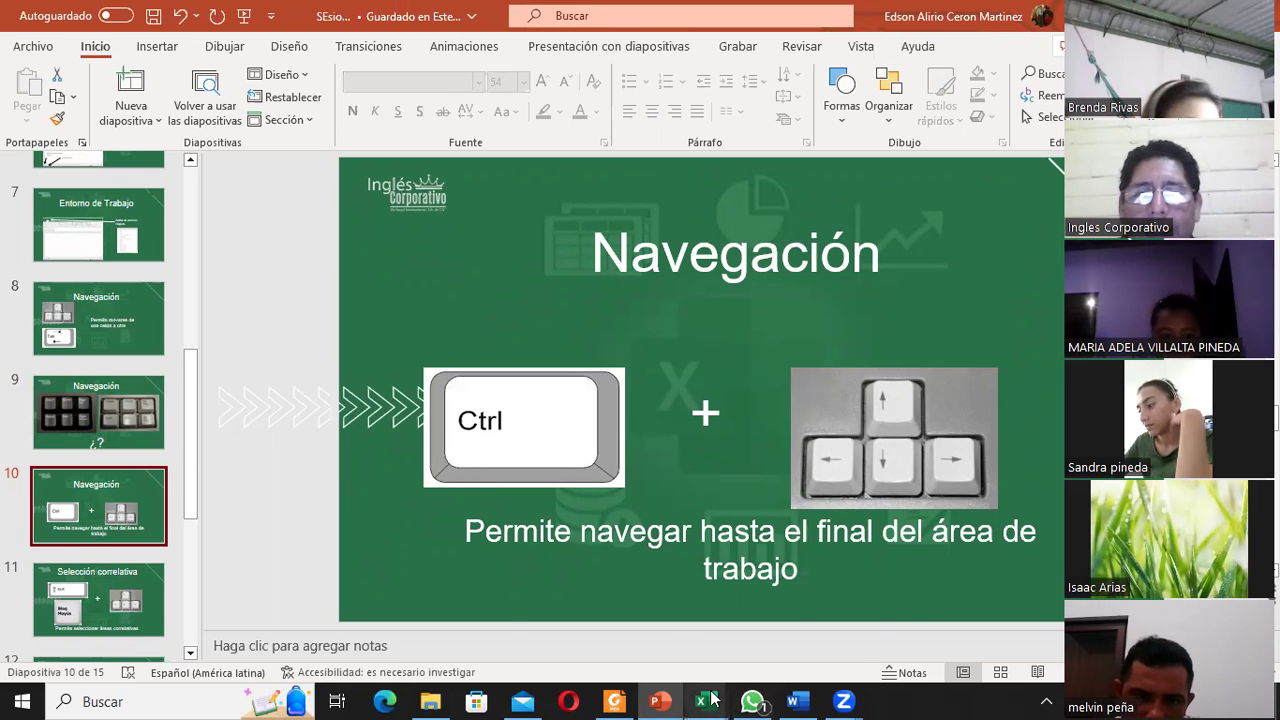
# Return to Libro1, step right to C31, then jump to XFD31, the last column of row 31
pyautogui.moveTo(707, 700)
pyautogui.click(623, 623)
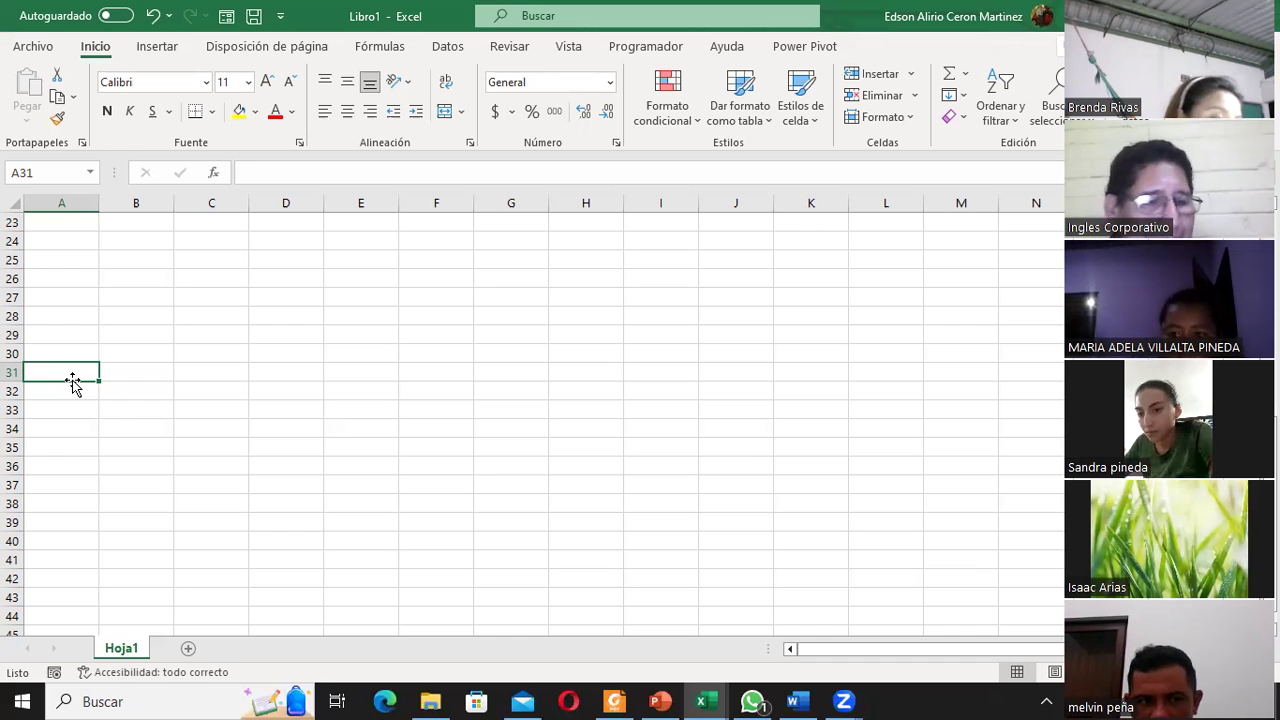
pyautogui.press('Right')
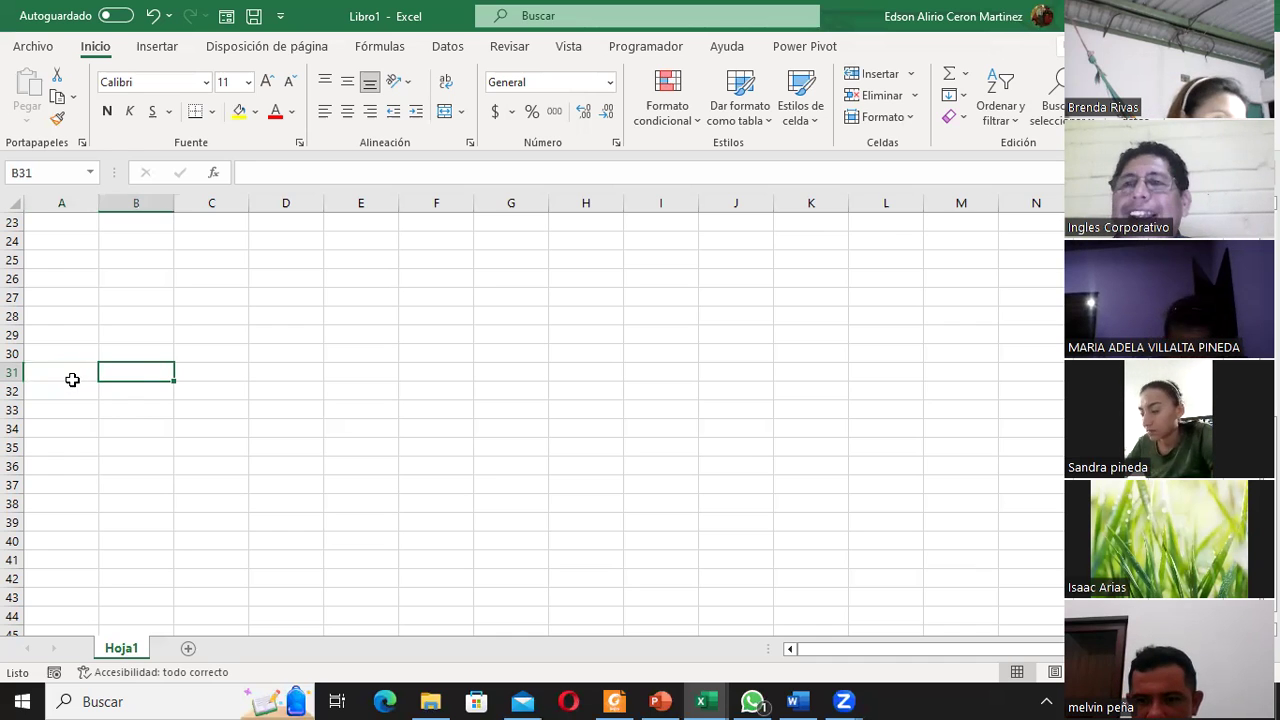
pyautogui.press('Right')
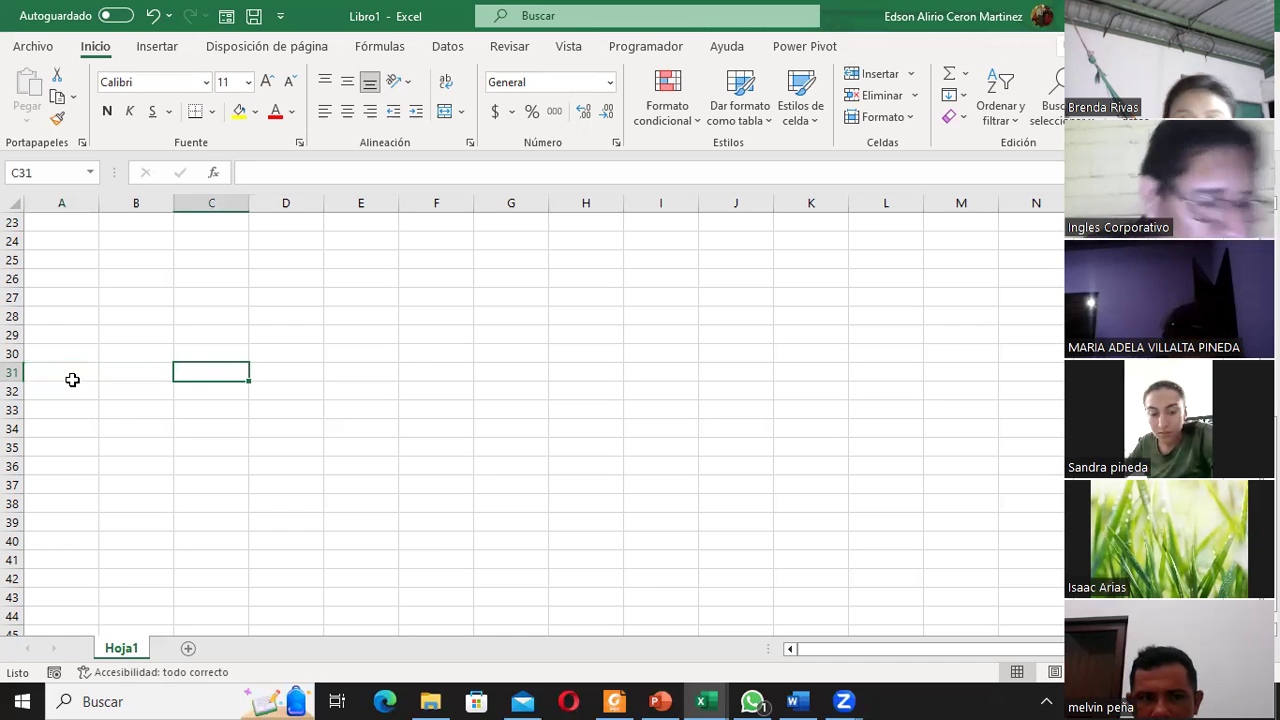
pyautogui.hotkey('ctrl', 'Right')
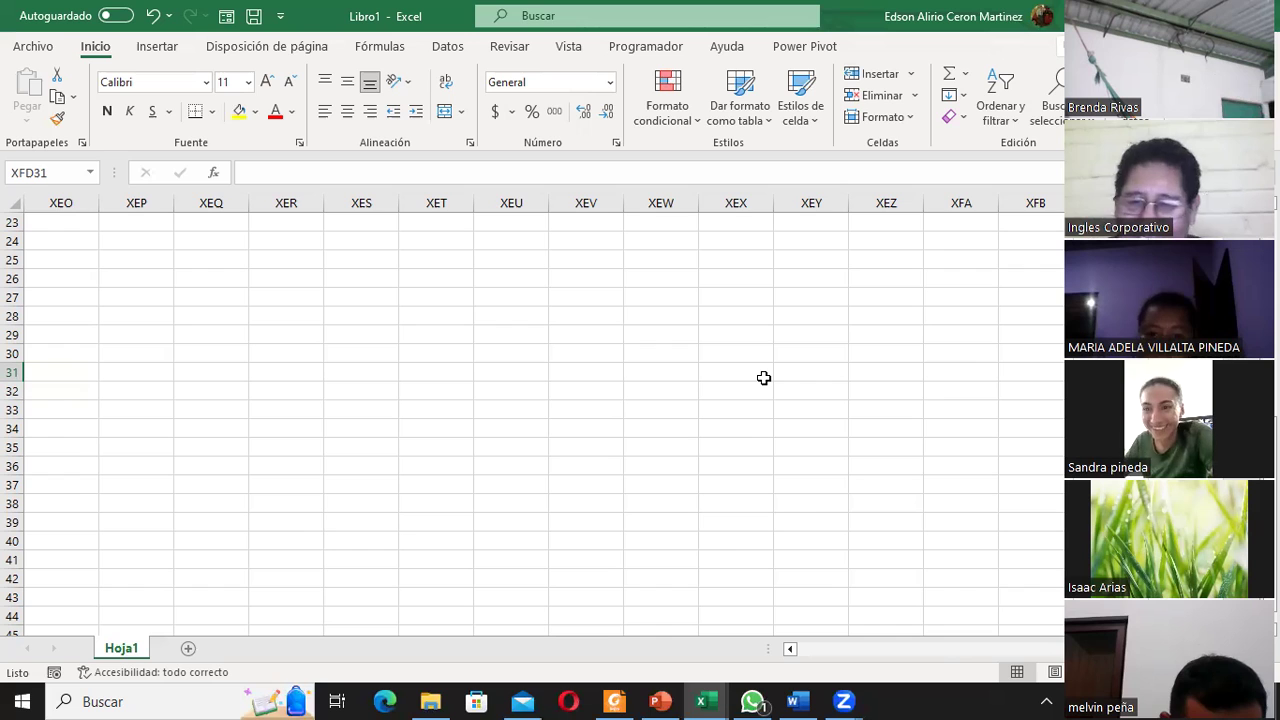
# Jump down from XFD31 to XFD1048576, the worksheet's bottom-right cell
pyautogui.hotkey('ctrl', 'Down')
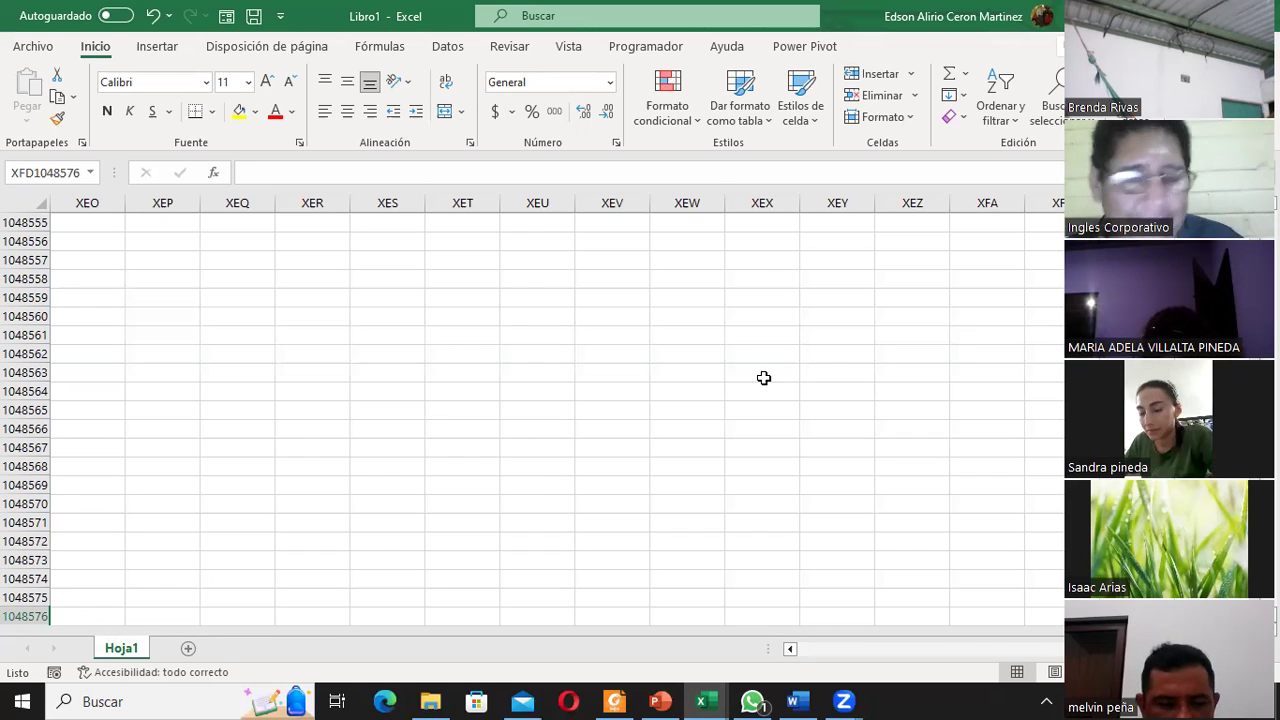
# Jump left from XFD1048576 to A1048576, the first cell of the last row
pyautogui.hotkey('ctrl', 'Left')
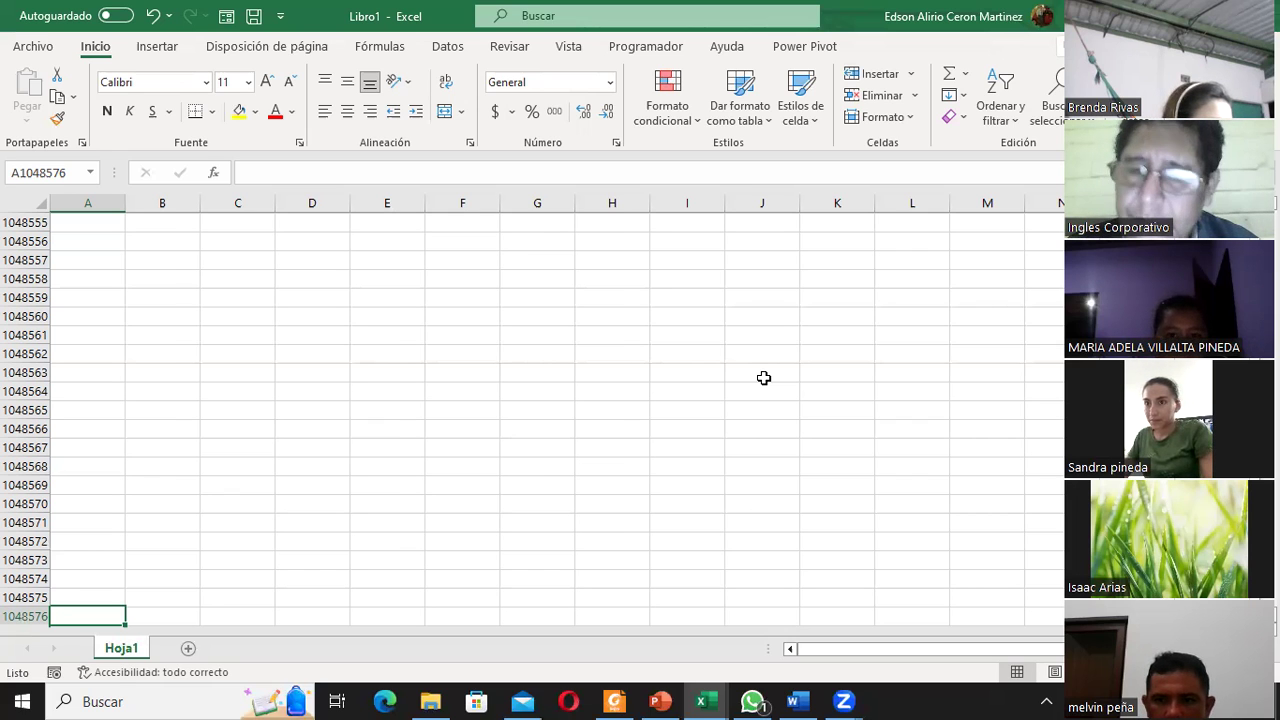
# Move around the used cells D7 'Shift' and D8 'Cambiar a', then over to column A
pyautogui.hotkey('ctrl', 'Home')
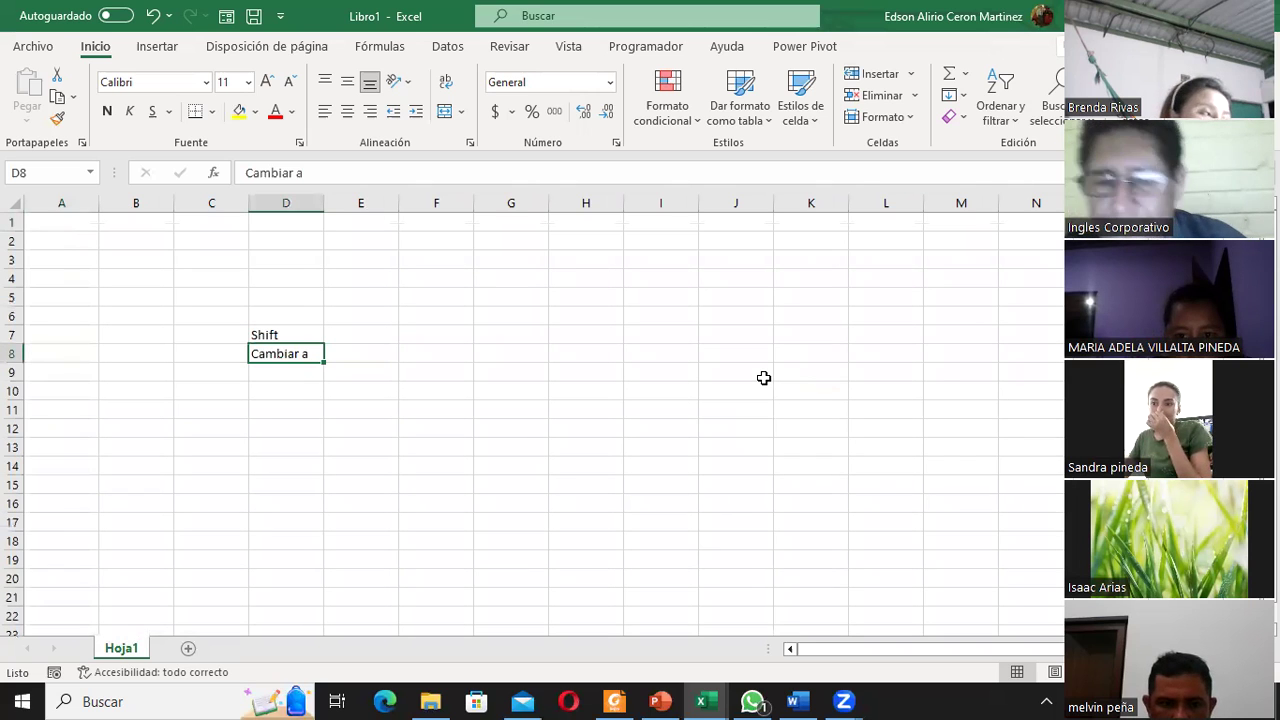
pyautogui.press('Right')
pyautogui.press('Right')
pyautogui.press('Right')
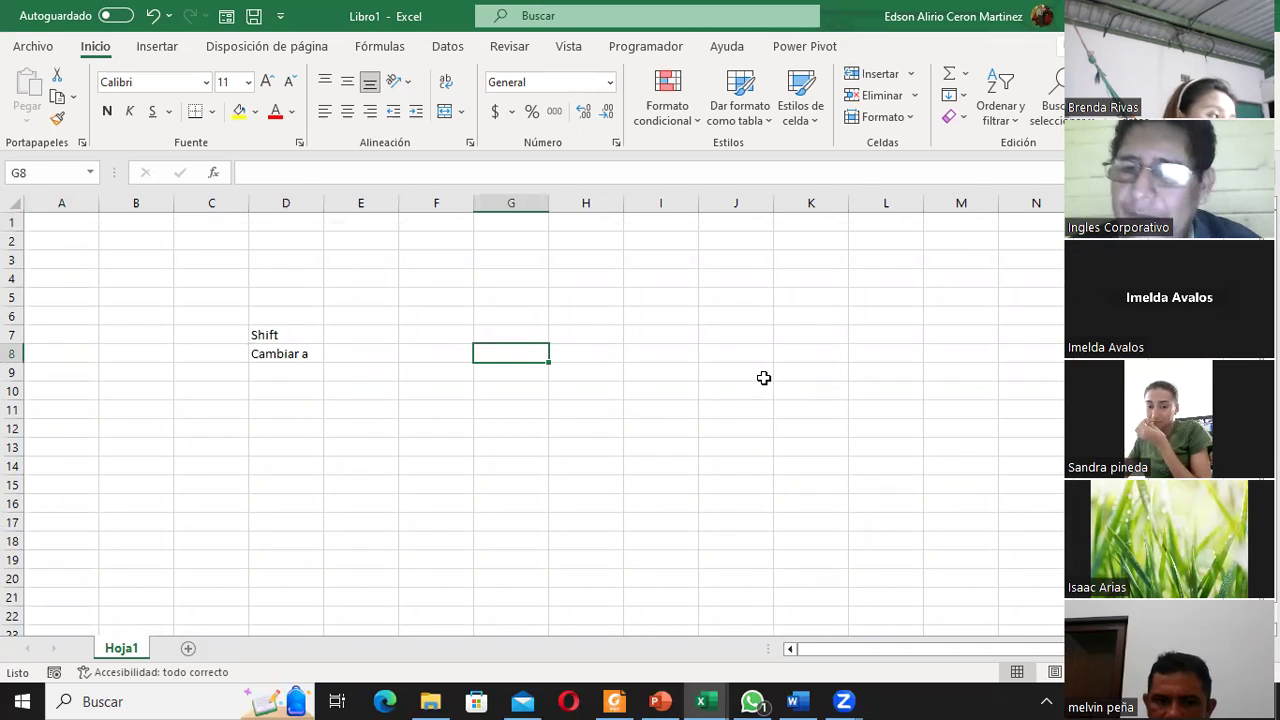
pyautogui.press('Left')
pyautogui.press('Left')
pyautogui.press('Left')
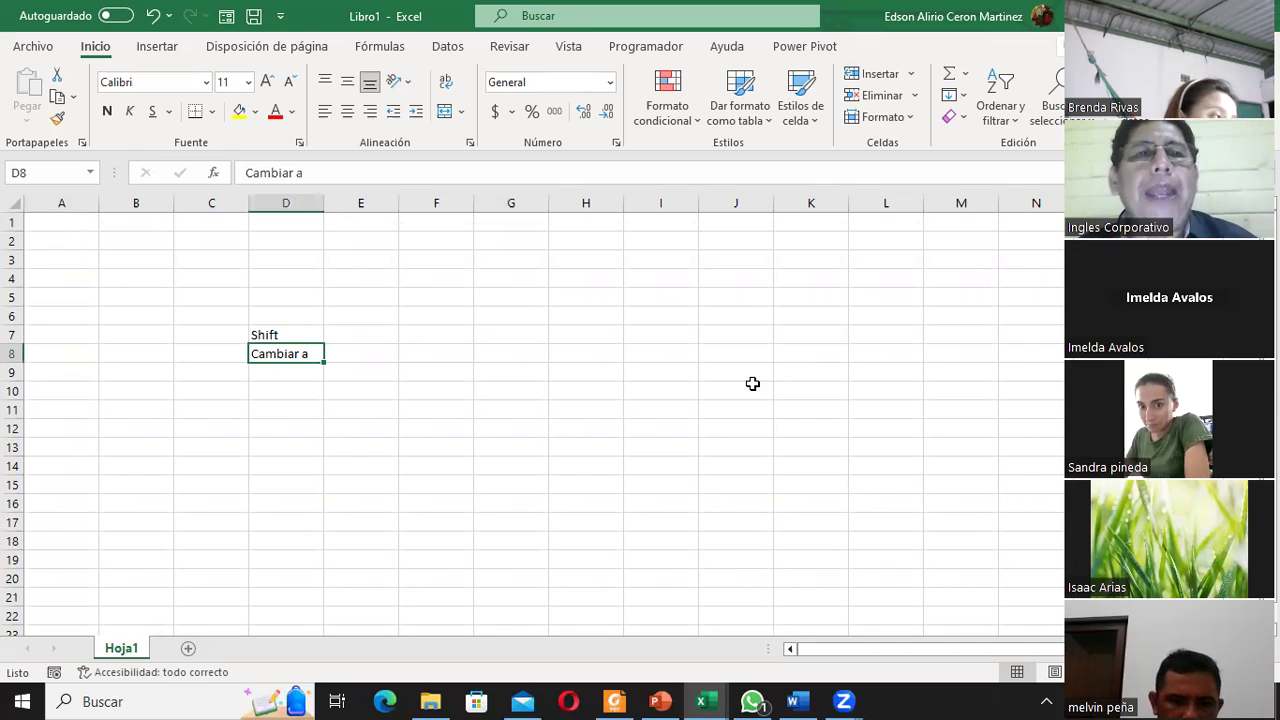
pyautogui.click(286, 335)
pyautogui.click(281, 352)
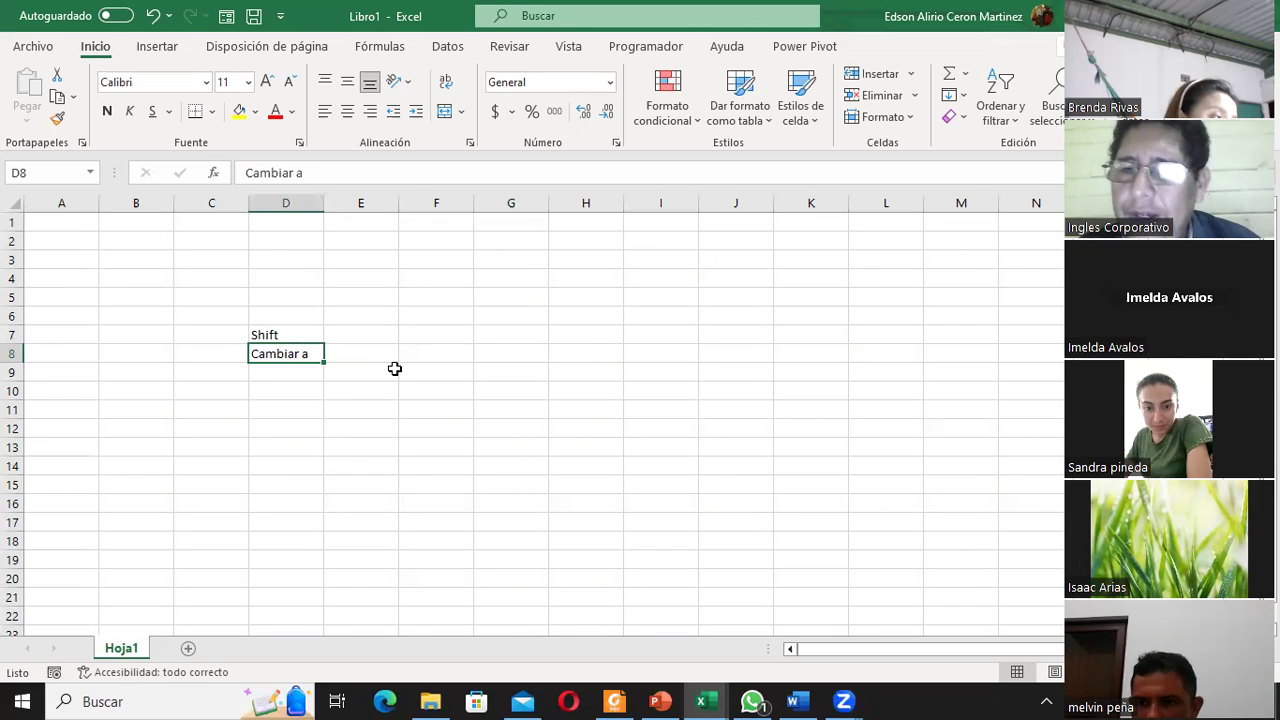
pyautogui.press('Left')
pyautogui.press('Left')
pyautogui.press('Left')
pyautogui.press('Up')
pyautogui.press('Up')
pyautogui.press('Up')
pyautogui.press('Up')
pyautogui.press('Up')
pyautogui.press('Up')
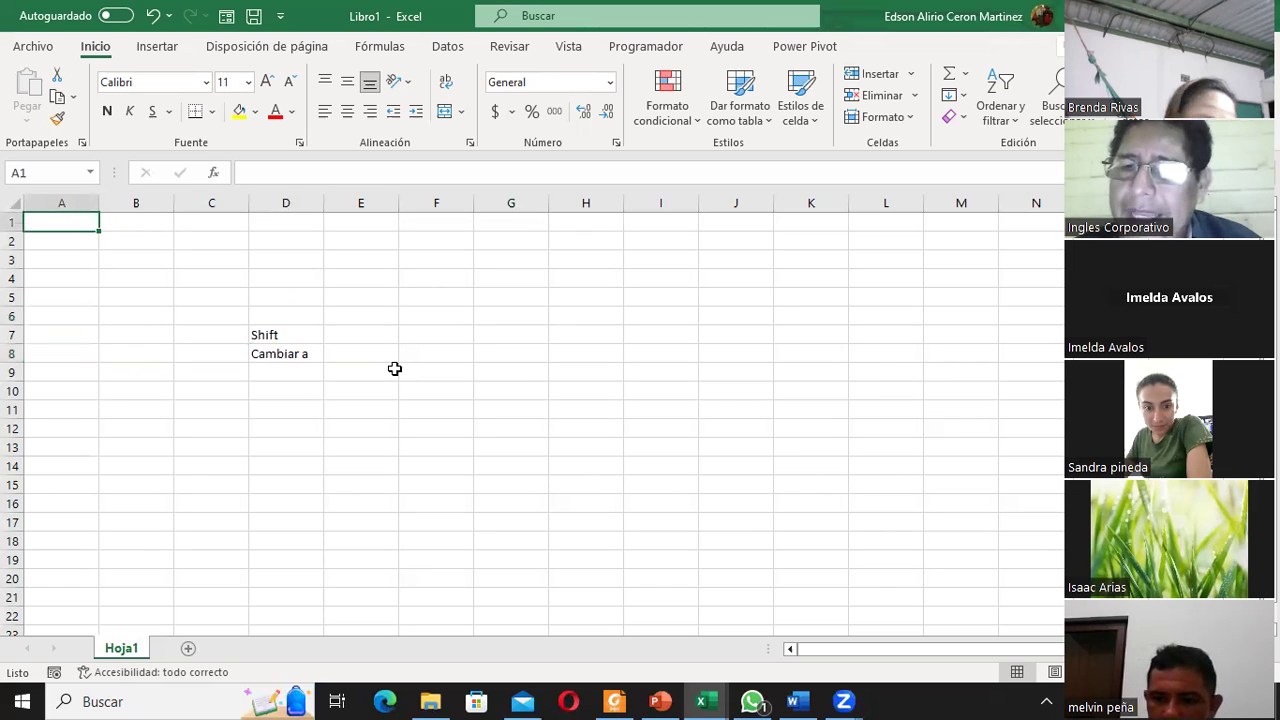
# Jump to the last used cell D8, step around nearby cells, then return to A1
pyautogui.hotkey('ctrl', 'End')
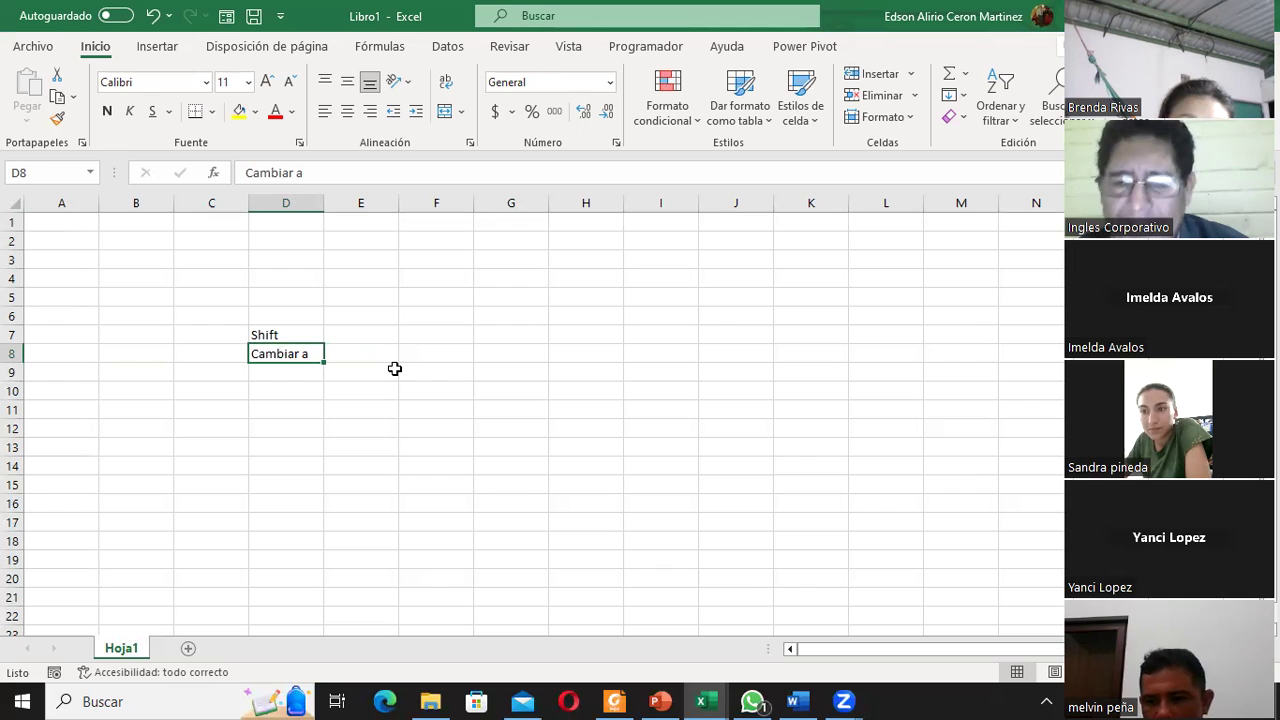
pyautogui.press('Down')
pyautogui.press('Down')
pyautogui.press('Left')
pyautogui.press('Left')
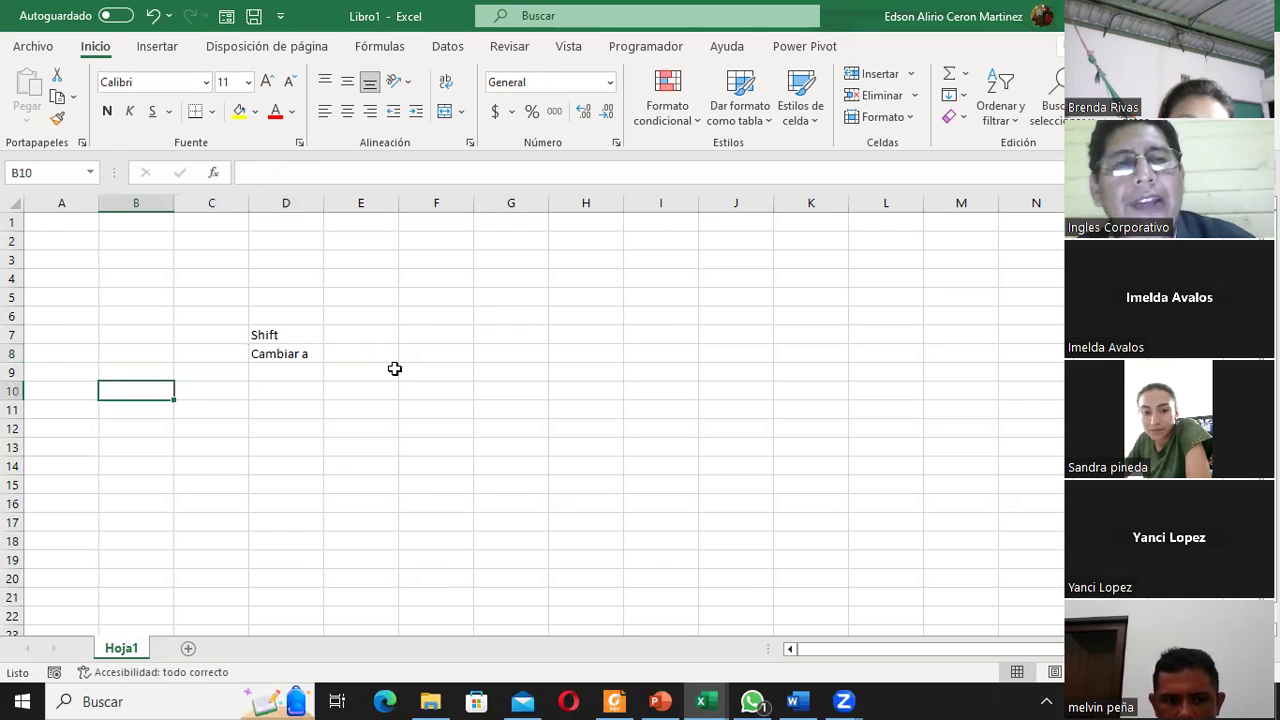
pyautogui.press('Up')
pyautogui.press('Right')
pyautogui.press('Right')
pyautogui.press('Up')
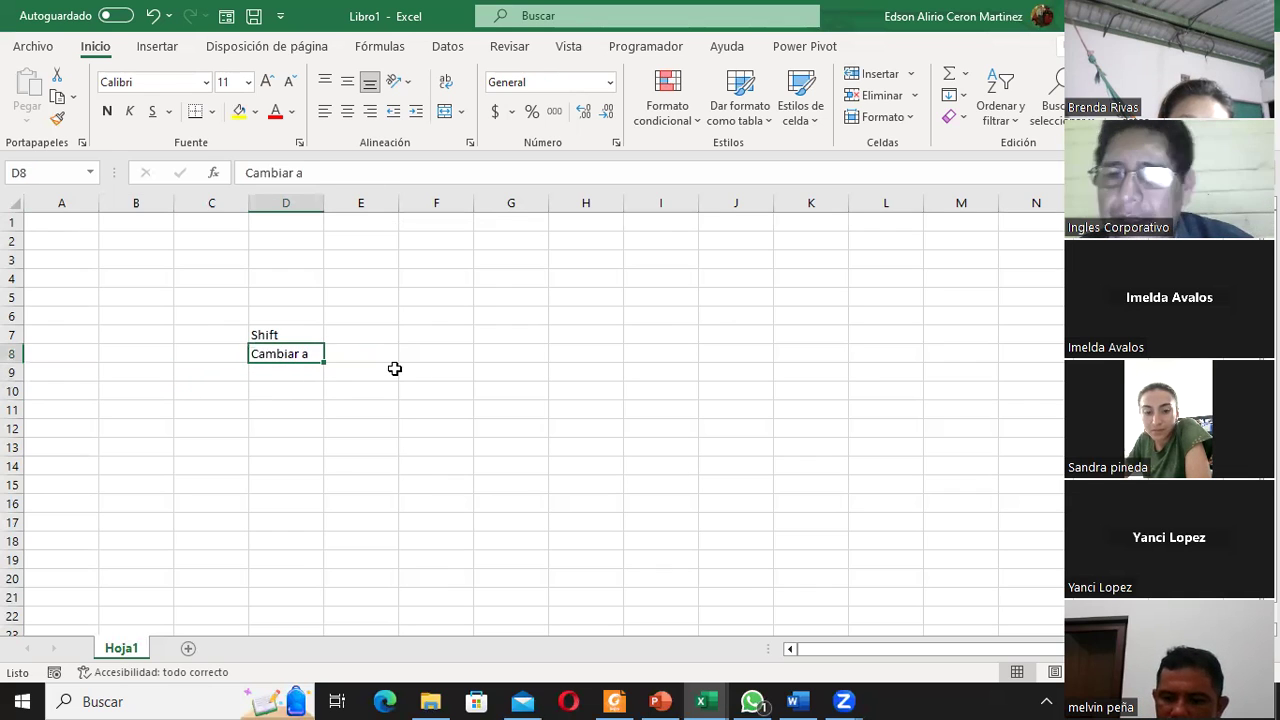
pyautogui.hotkey('ctrl', 'Home')
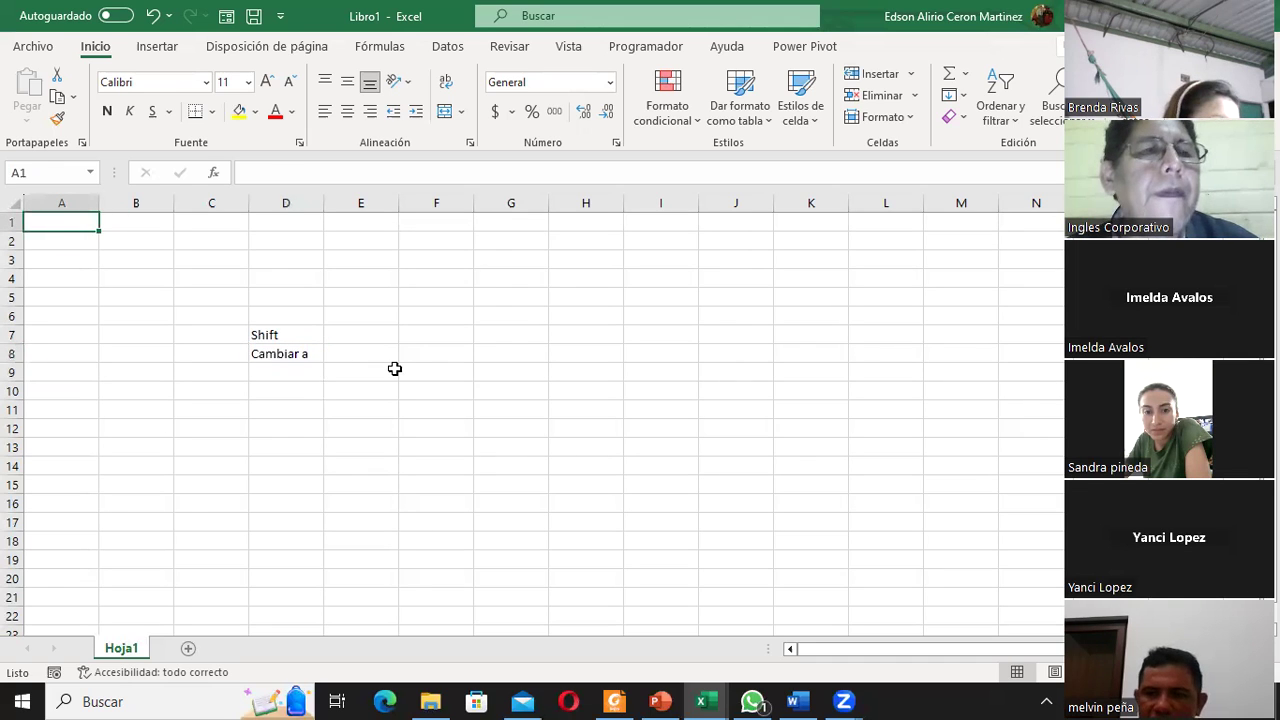
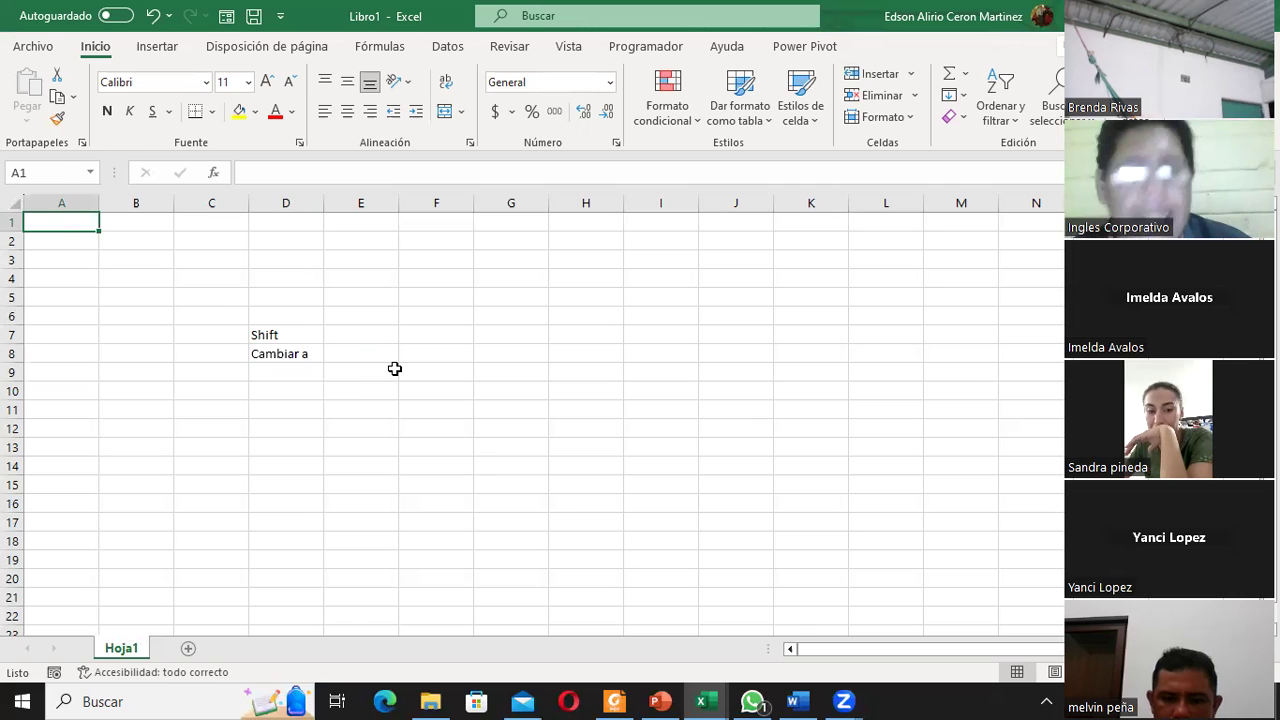
# Jump to the sheet's last row with Ctrl+Down, back to A1 with Ctrl+Up, then show the slides
pyautogui.hotkey('ctrl', 'Down')
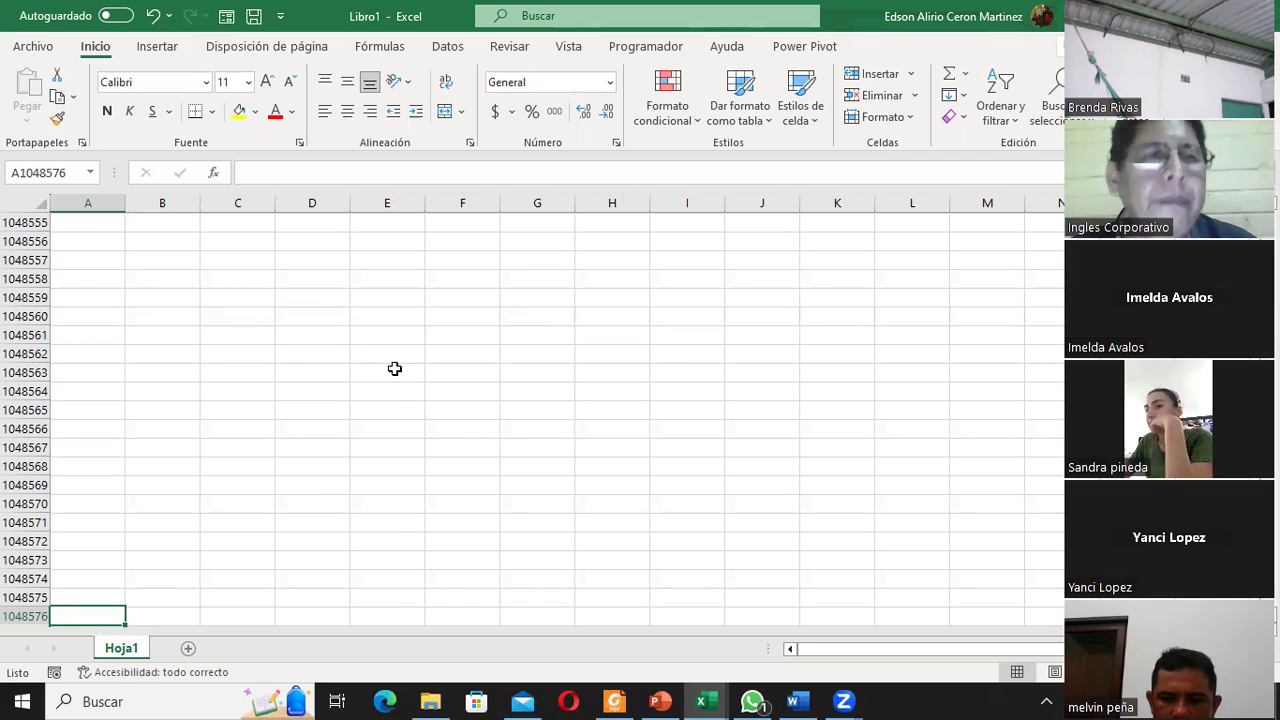
pyautogui.hotkey('ctrl', 'Up')
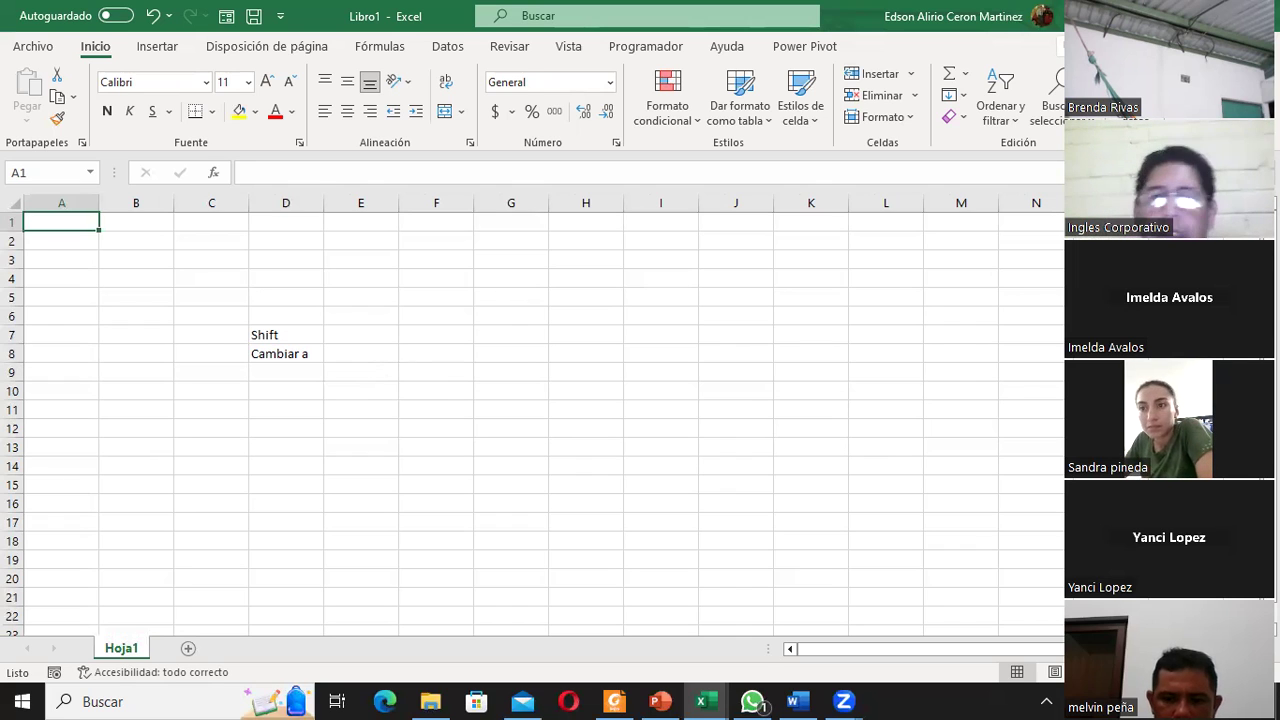
pyautogui.click(660, 701)
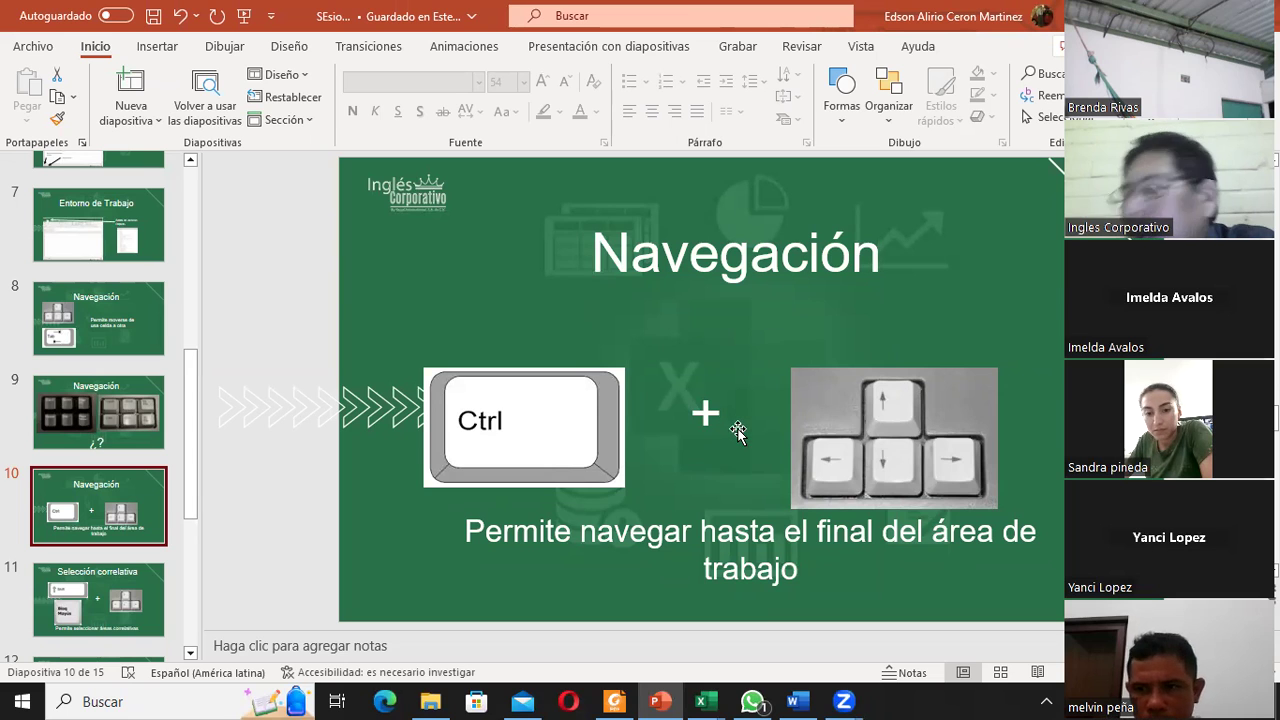
# Scroll the presentation to slide 11, 'Selección correlativa', then bring Libro1 back in front
pyautogui.scroll(-1, 470, 530)
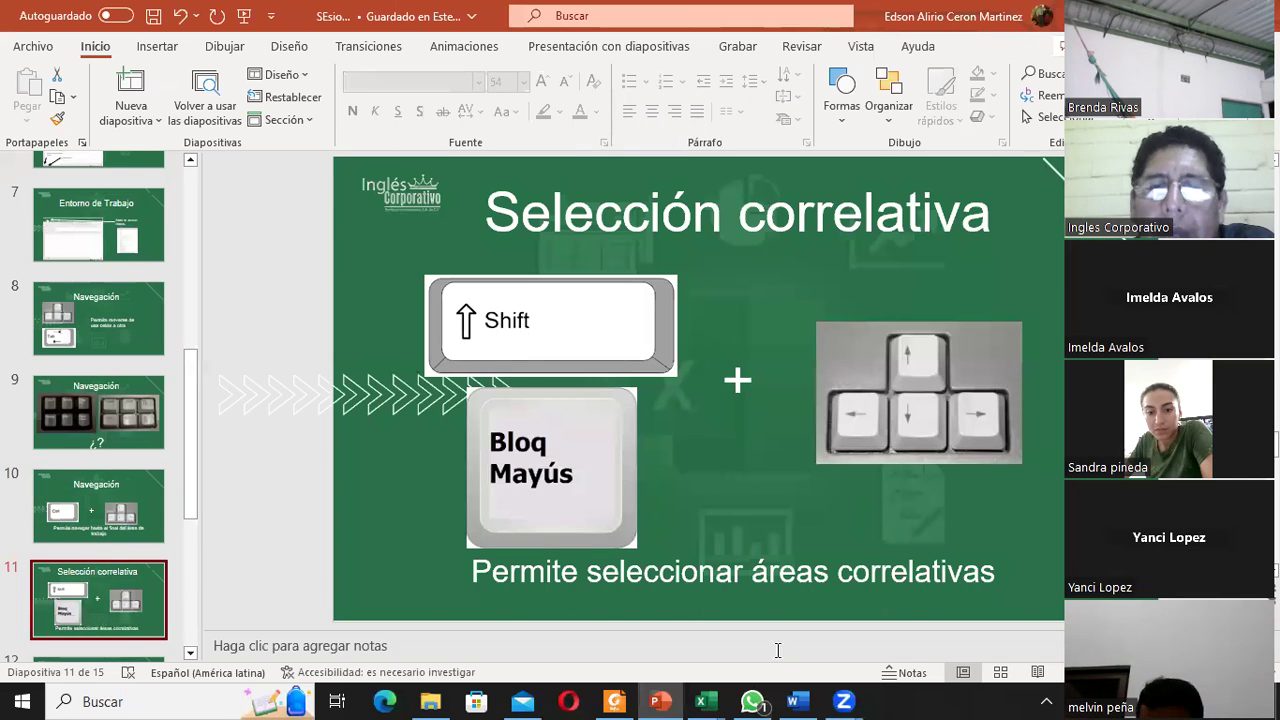
pyautogui.moveTo(710, 700)
pyautogui.click(651, 623)
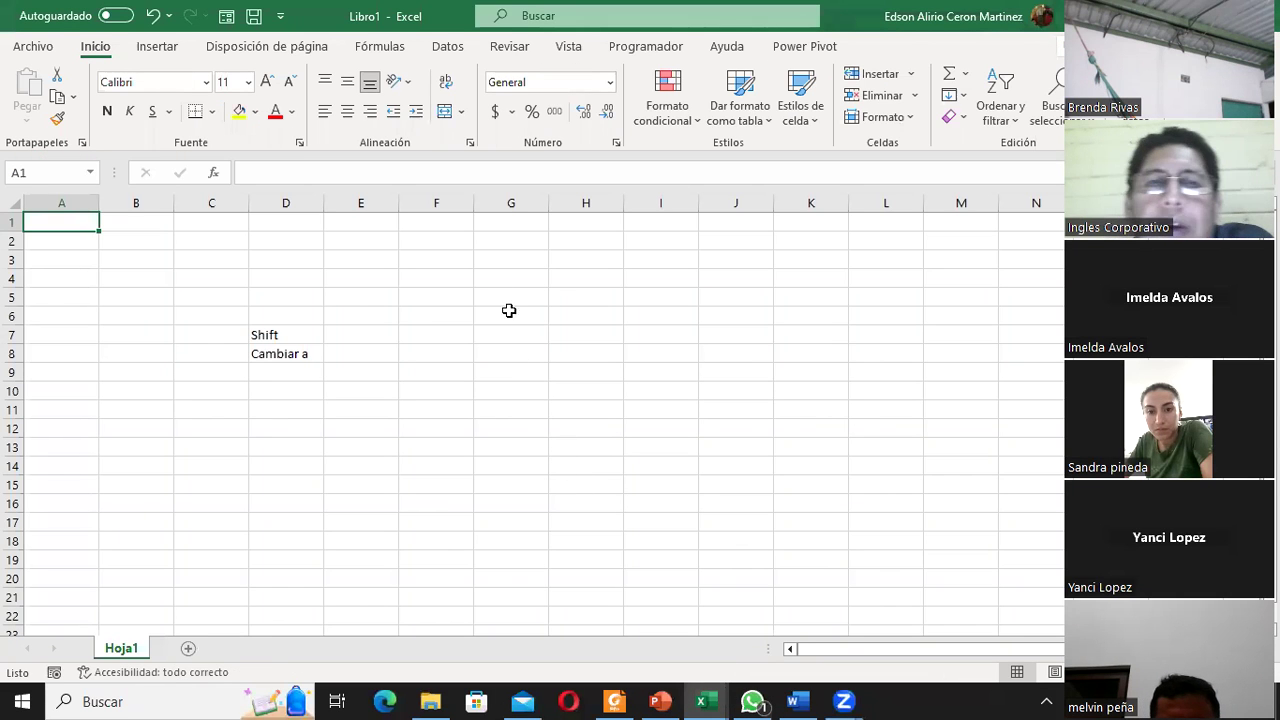
# Drag-select G2:G14 down column G and H5:L5 along row 5, then make G5 active
pyautogui.click(509, 217)
pyautogui.moveTo(510, 239); pyautogui.dragTo(527, 467)
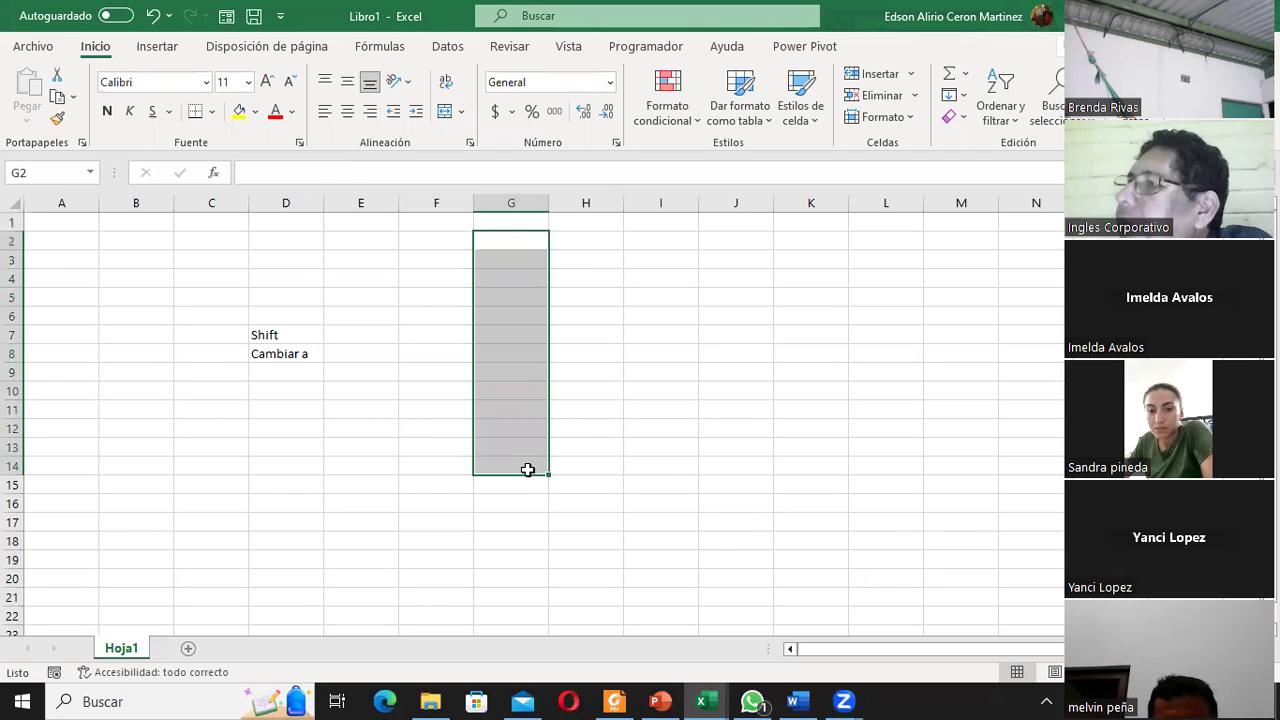
pyautogui.moveTo(601, 297); pyautogui.dragTo(912, 299)
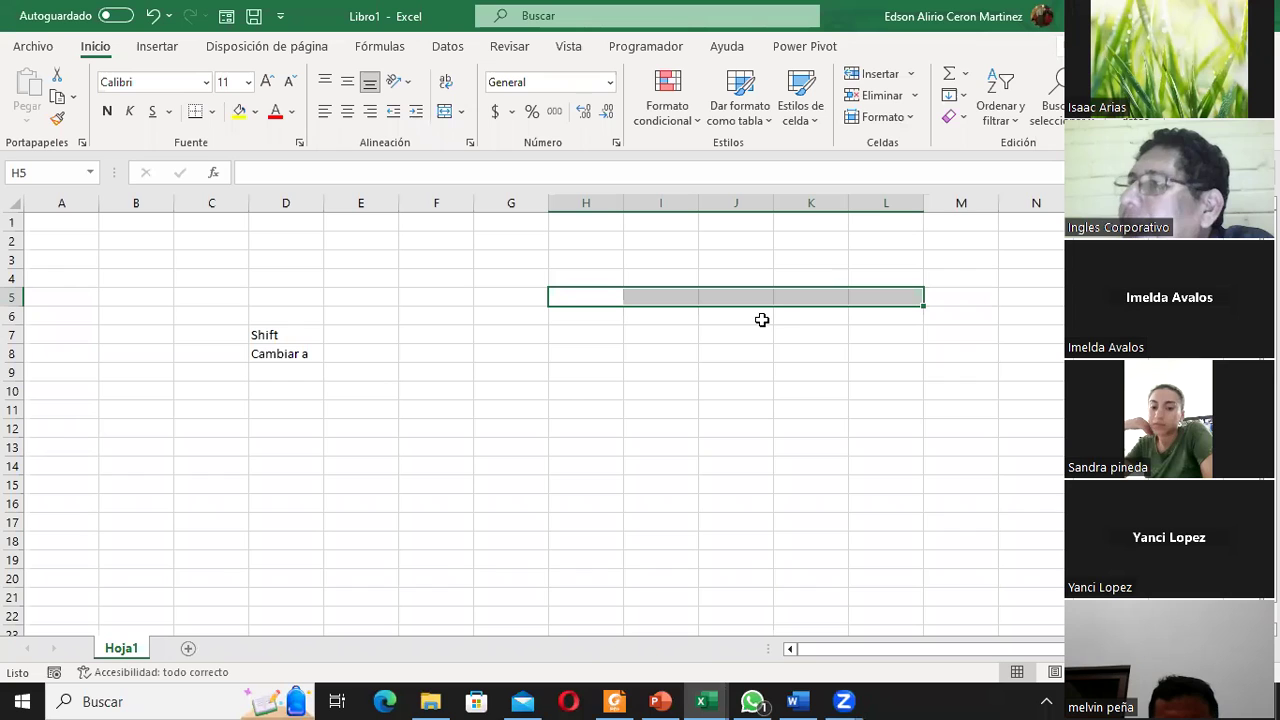
pyautogui.click(672, 374)
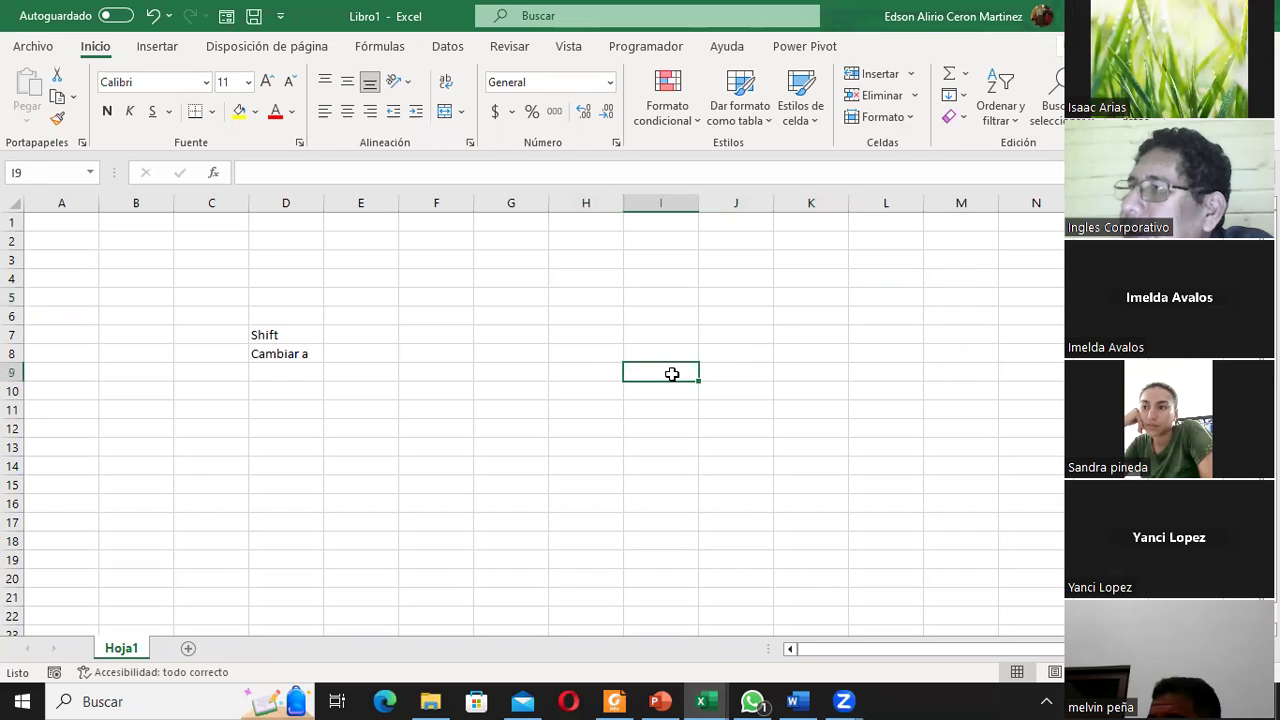
pyautogui.click(488, 290)
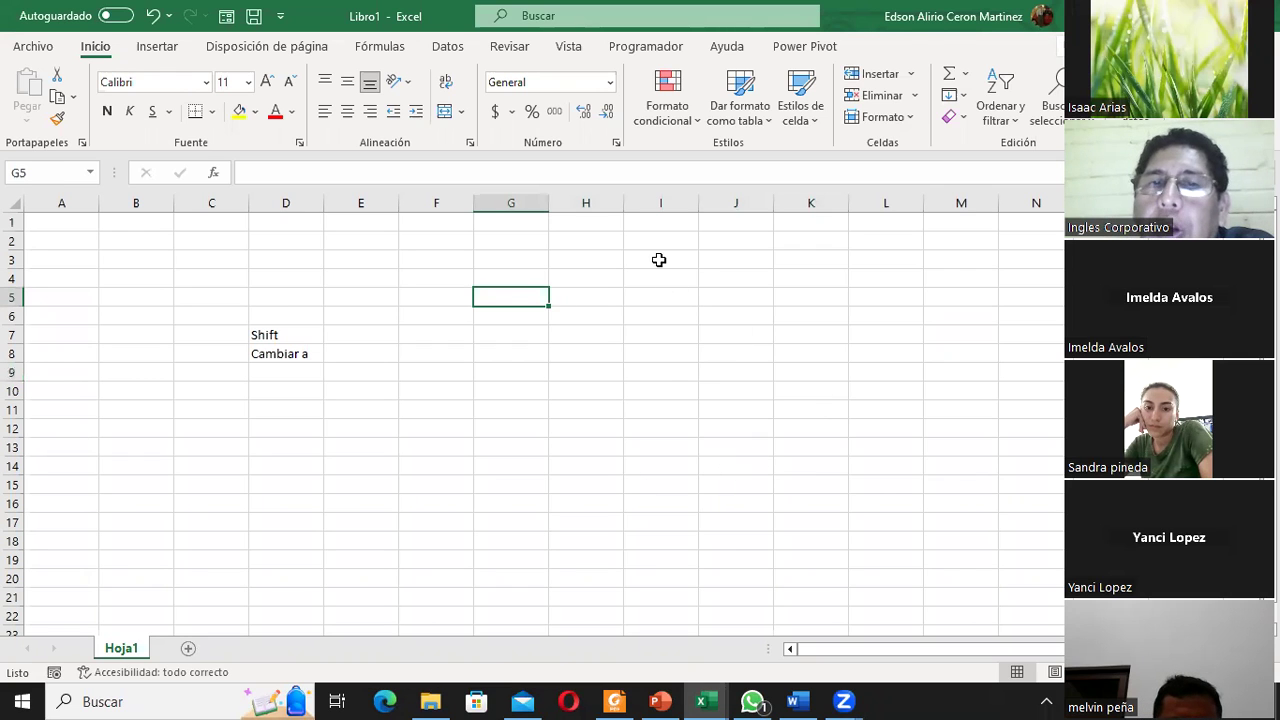
# Drag-select I3:I12, G6:K6, a row 9 range and H3:H11, then return to the slides
pyautogui.moveTo(659, 260); pyautogui.dragTo(674, 428)
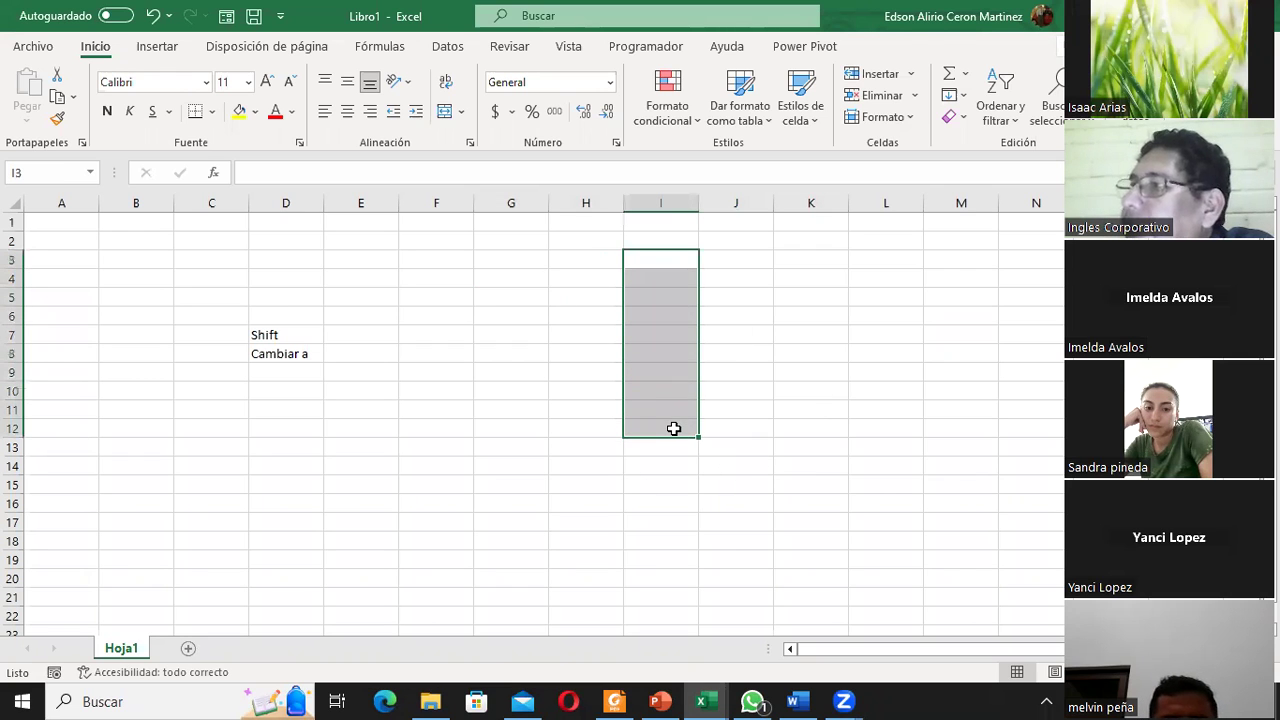
pyautogui.moveTo(512, 323); pyautogui.dragTo(786, 317)
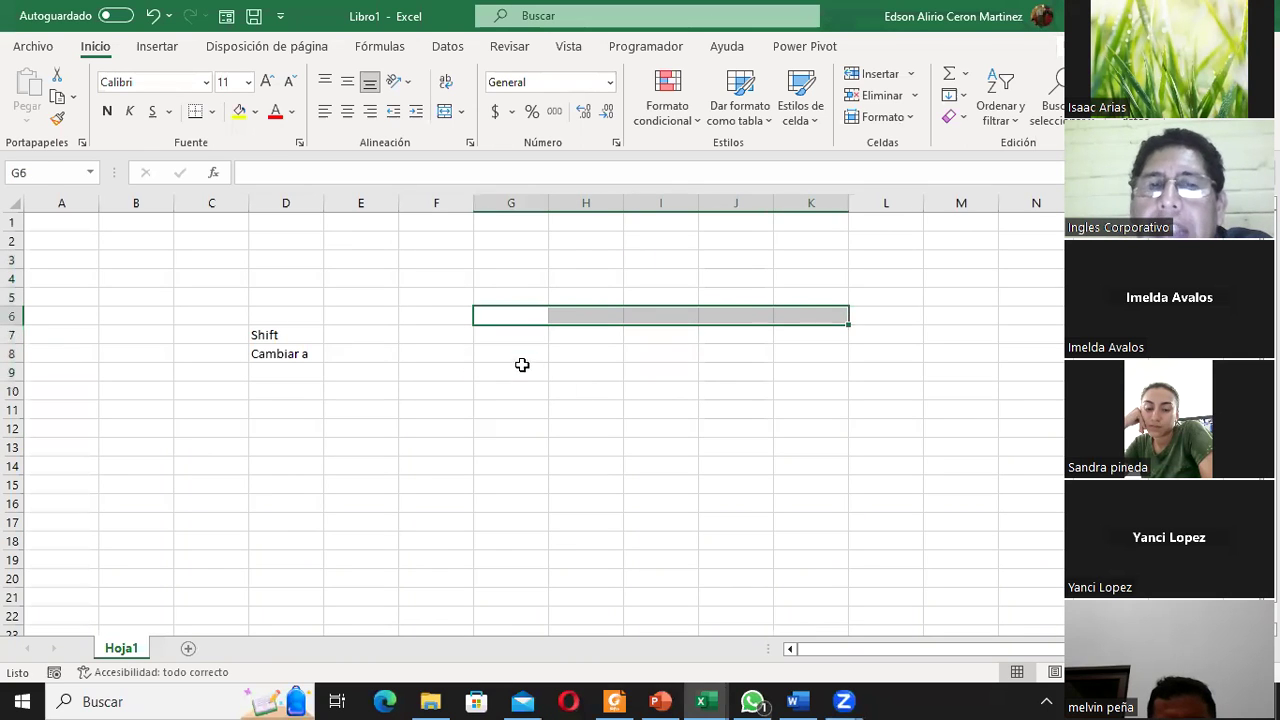
pyautogui.moveTo(522, 365); pyautogui.dragTo(857, 366)
pyautogui.moveTo(583, 266); pyautogui.dragTo(611, 423)
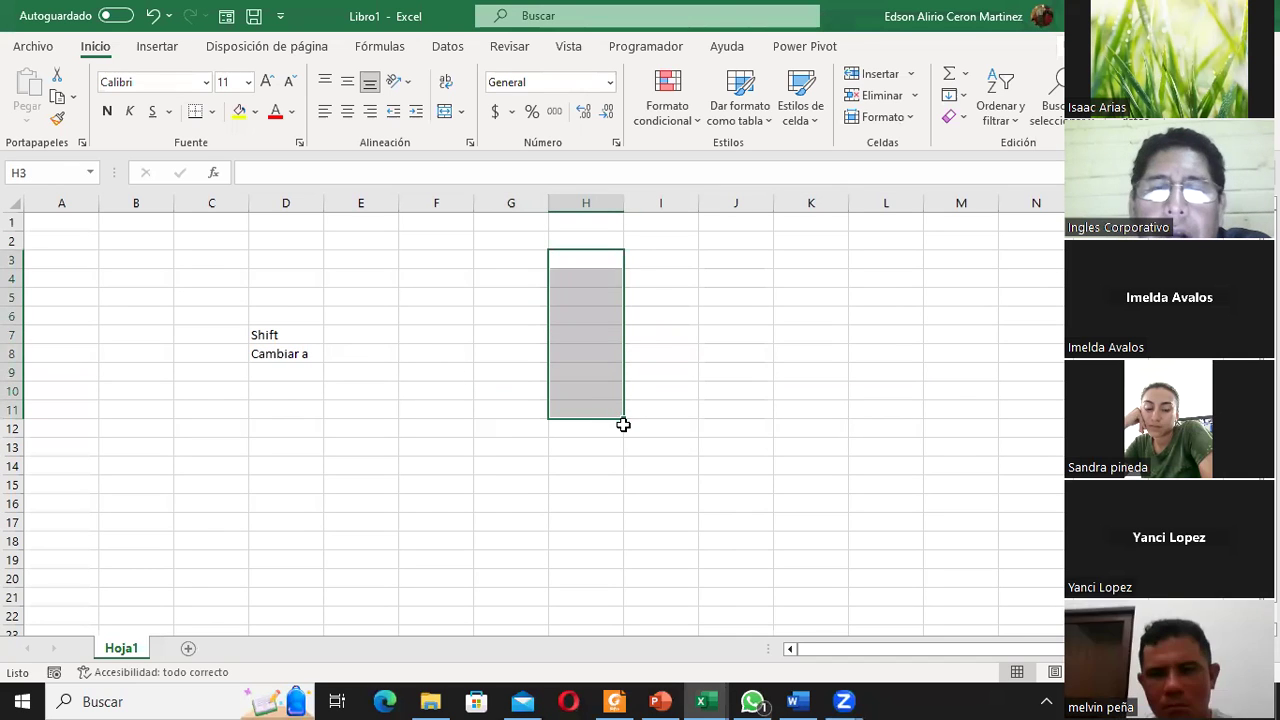
pyautogui.click(660, 700)
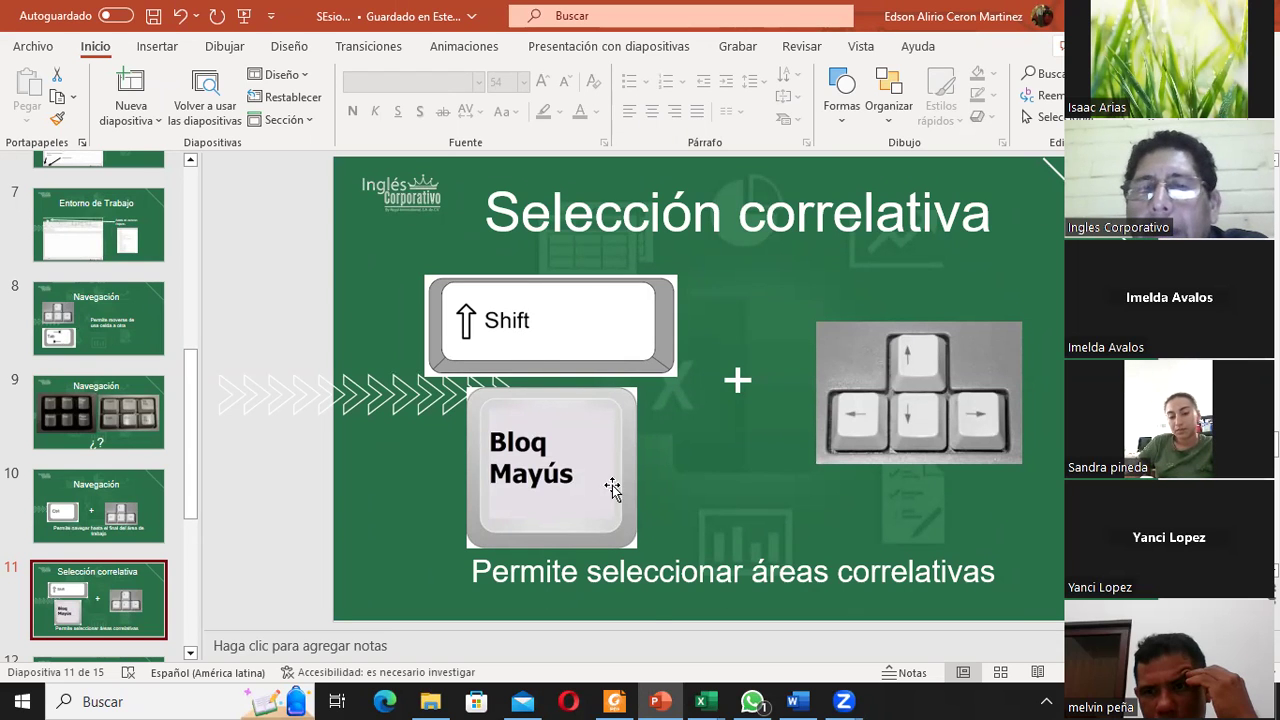
# Bring the Libro1 workbook back in front of the PowerPoint presentation
pyautogui.moveTo(705, 700)
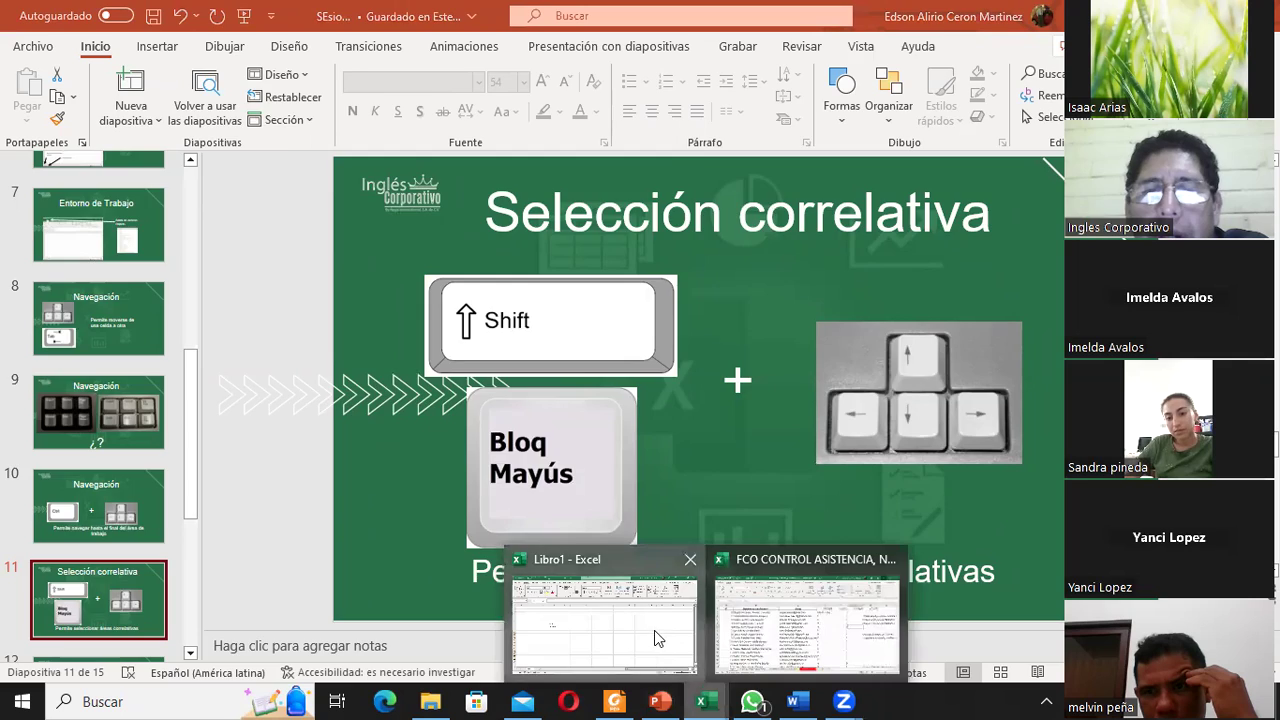
pyautogui.click(654, 634)
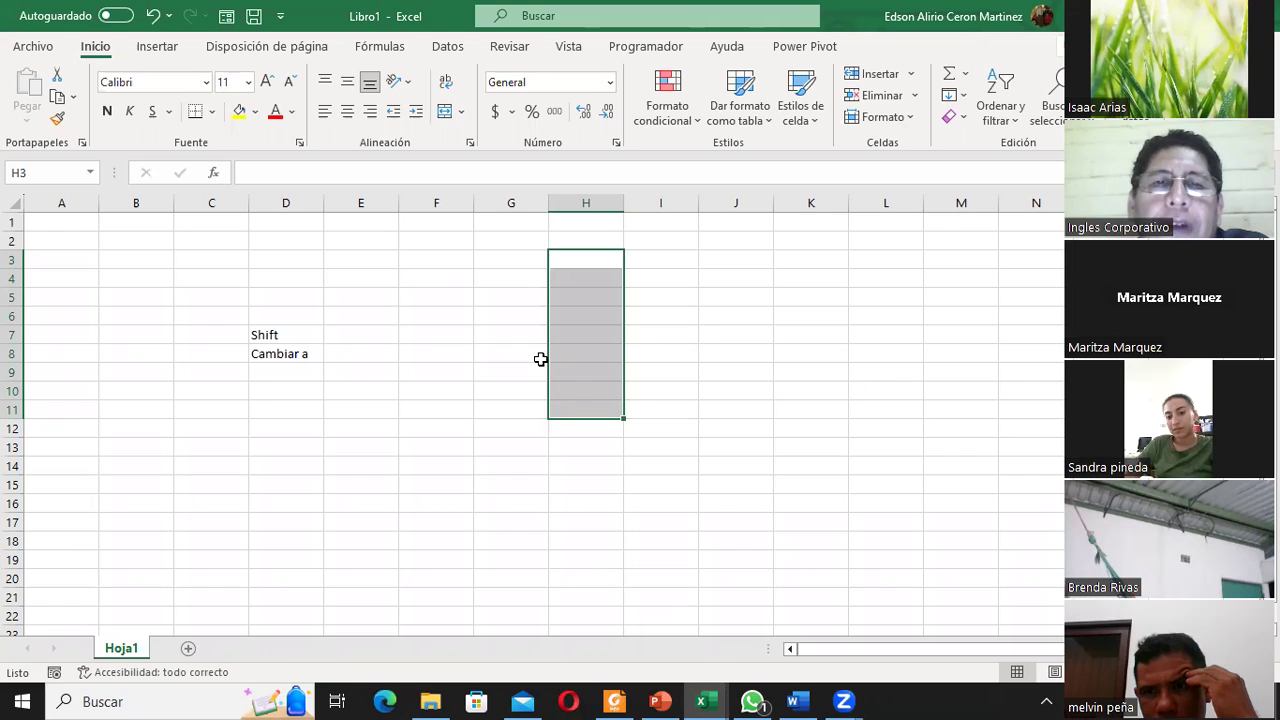
# From F6, extend the selection along row 6 with Shift+Right, then collapse back to F6
pyautogui.click(445, 312)
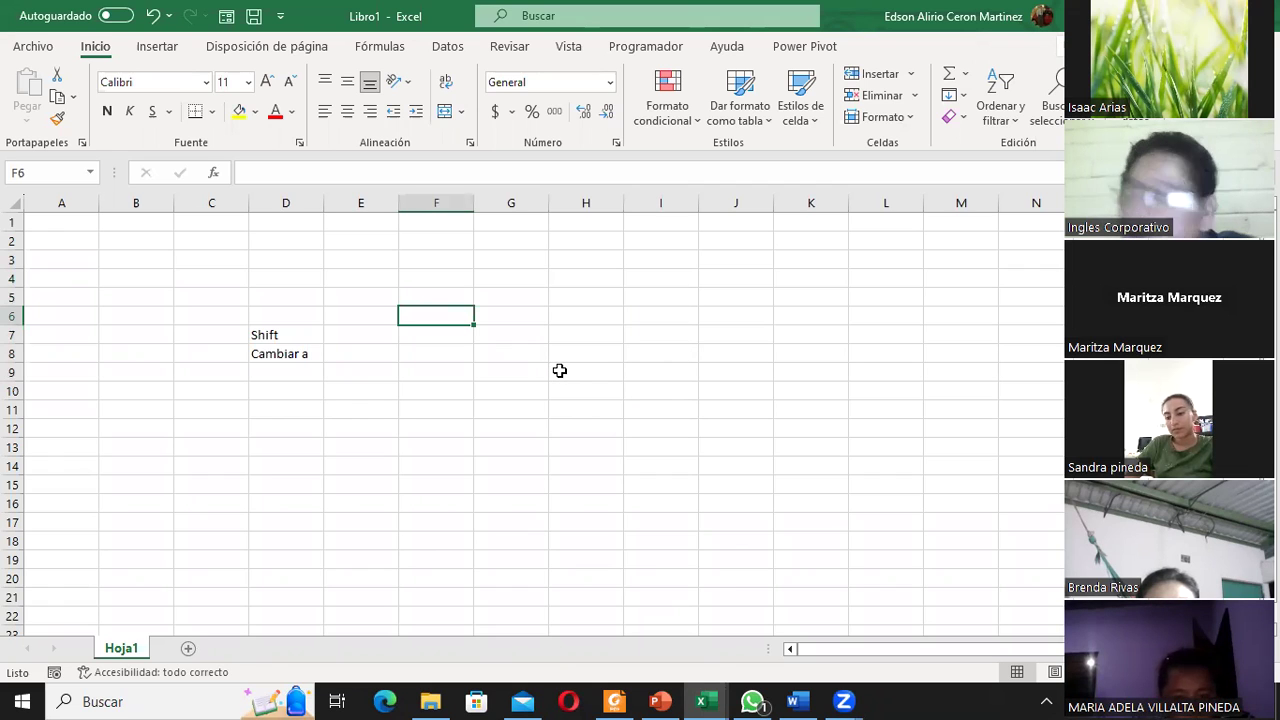
pyautogui.hotkey('shift', 'Right')
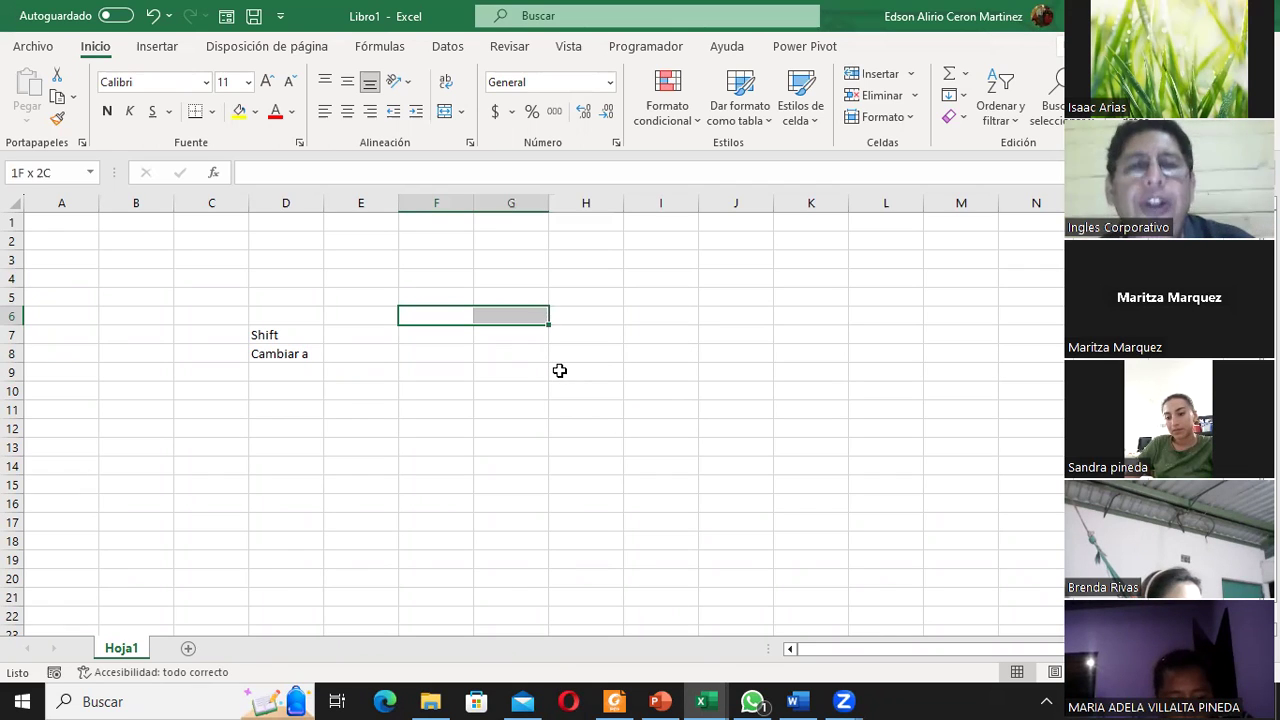
pyautogui.hotkey('shift', 'Right')
pyautogui.hotkey('shift', 'Right')
pyautogui.hotkey('shift', 'Right')
pyautogui.hotkey('shift', 'Right')
pyautogui.hotkey('shift', 'Right')
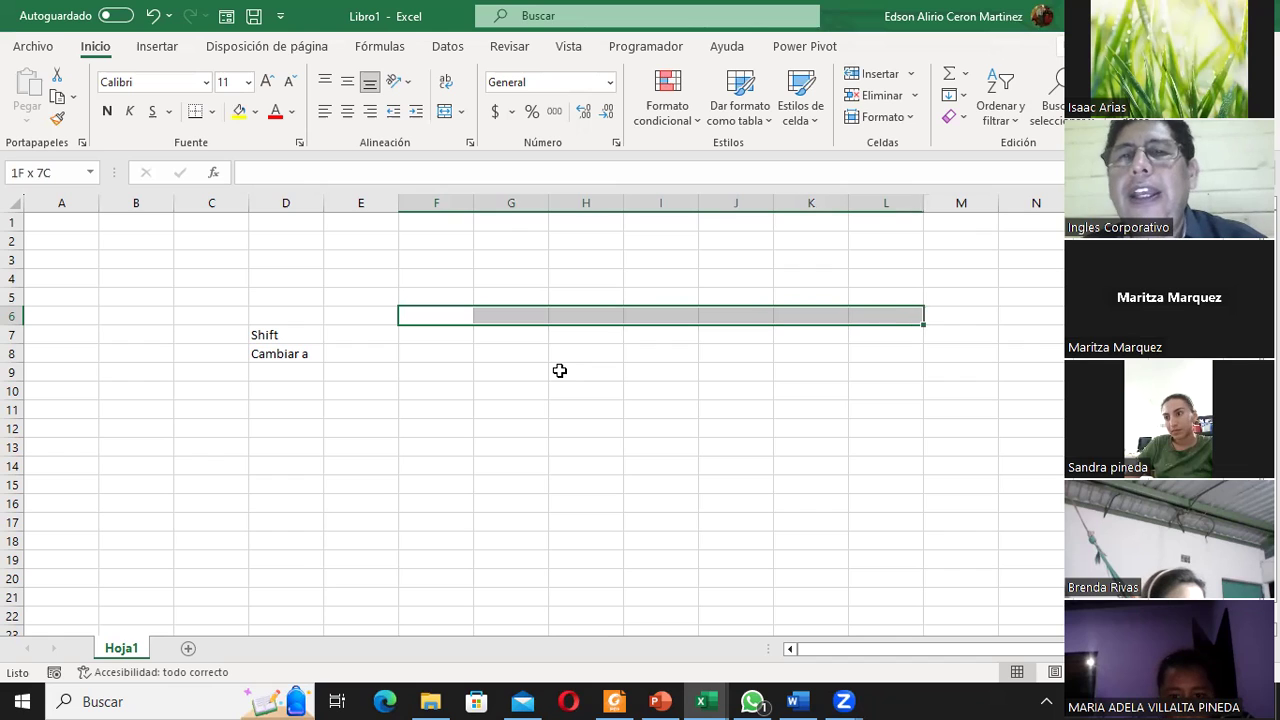
pyautogui.hotkey('shift', 'Right')
pyautogui.hotkey('shift', 'Right')
pyautogui.hotkey('shift', 'Right')
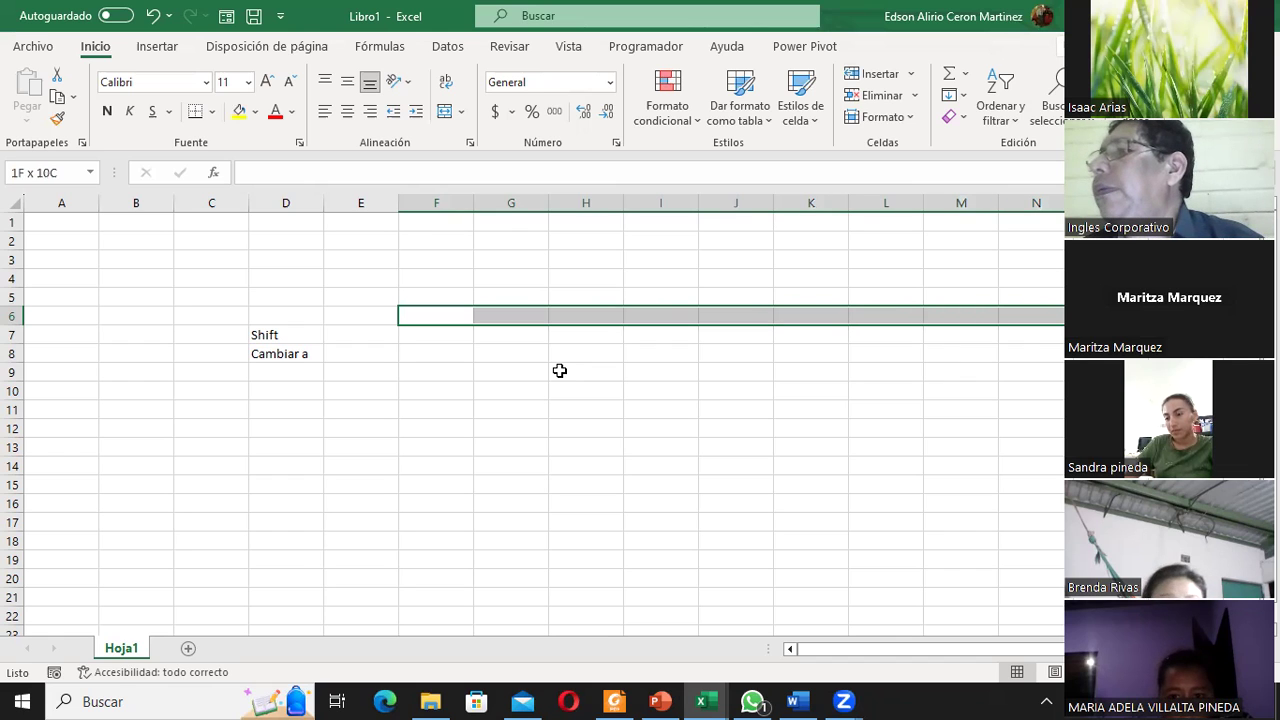
pyautogui.hotkey('shift', 'Right')
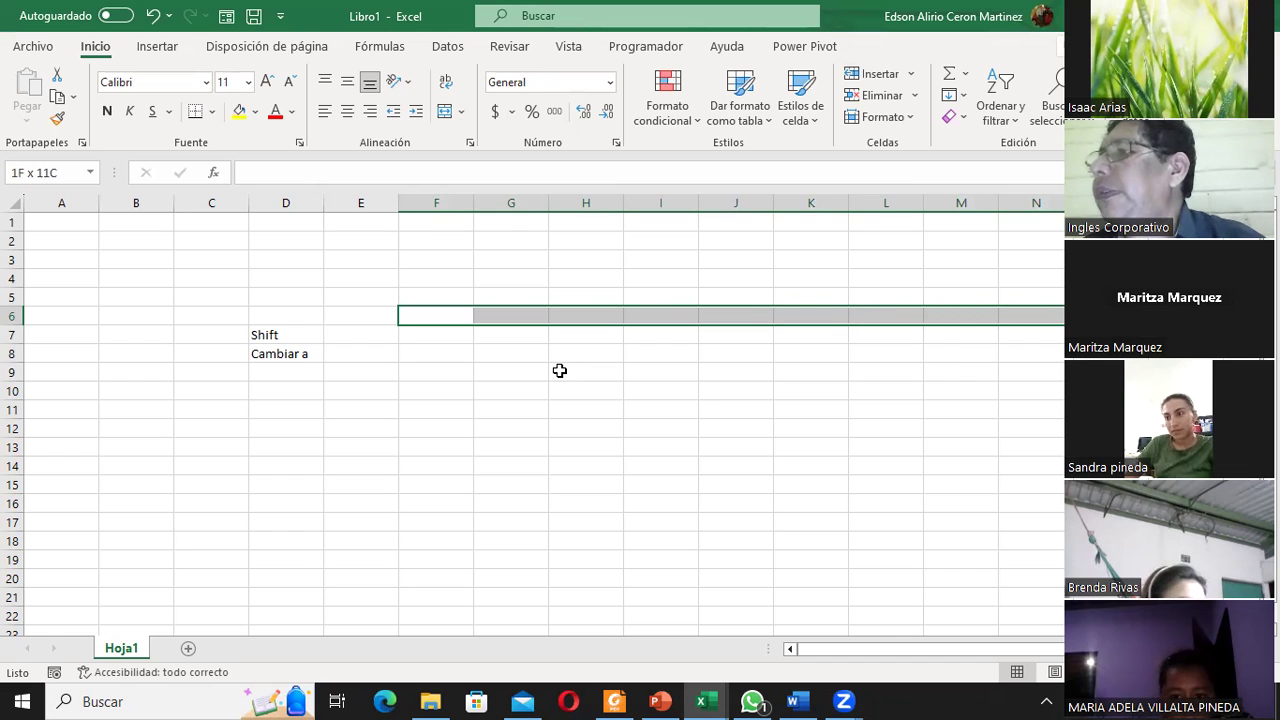
pyautogui.hotkey('shift', 'Right')
pyautogui.hotkey('shift', 'Right')
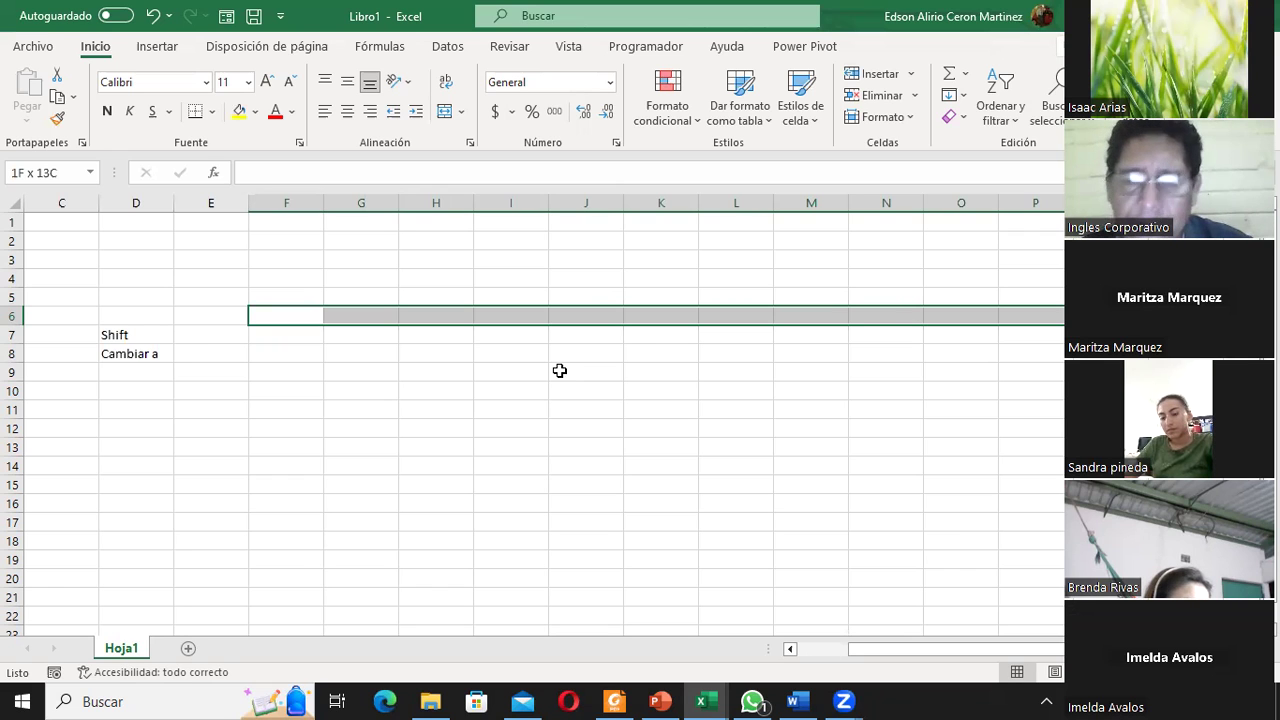
pyautogui.press('Left')
pyautogui.press('Right')
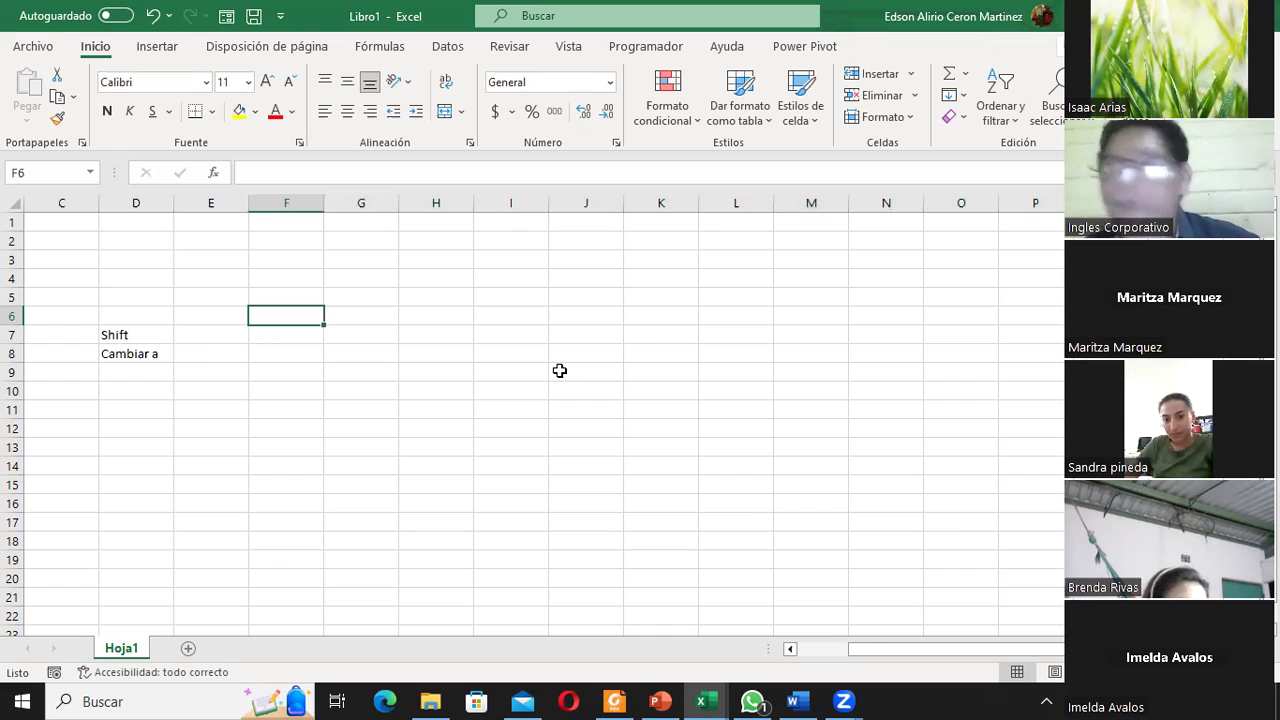
# Extend the selection down column F with Shift+Down to reach F20
pyautogui.hotkey('shift', 'Down')
pyautogui.hotkey('shift', 'Down')
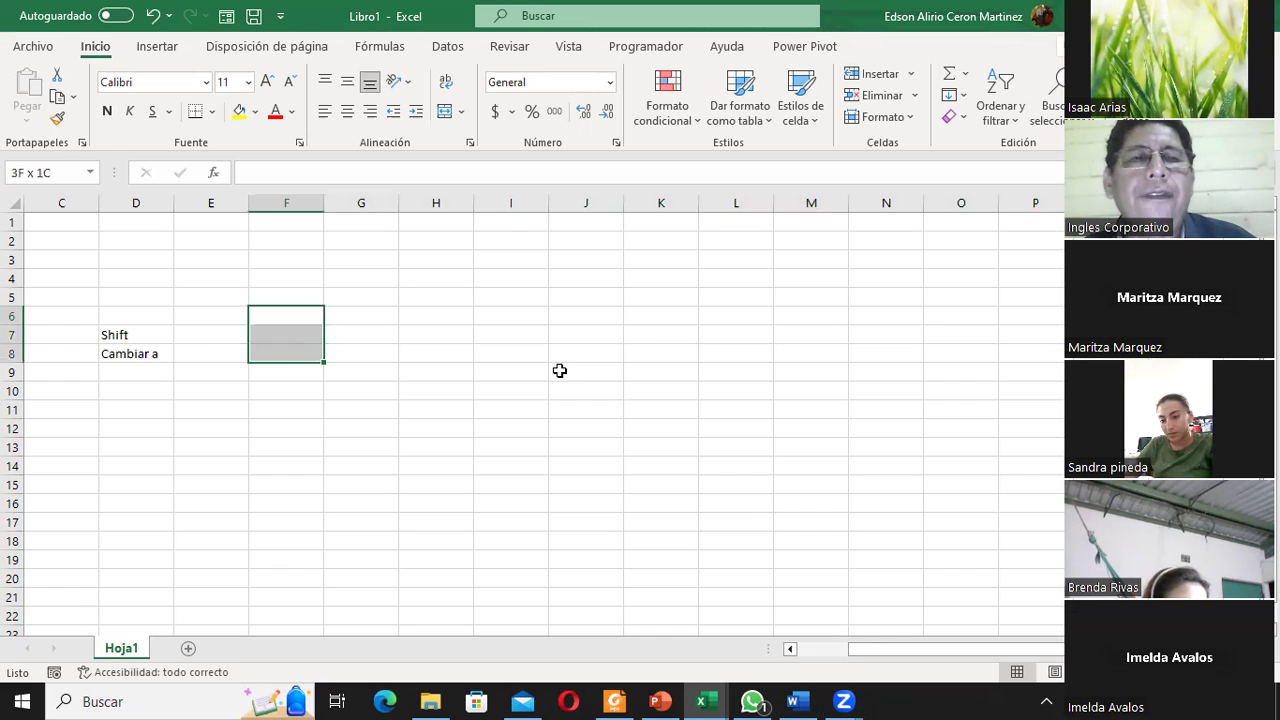
pyautogui.hotkey('shift', 'Down')
pyautogui.hotkey('shift', 'Down')
pyautogui.hotkey('shift', 'Down')
pyautogui.hotkey('shift', 'Down')
pyautogui.hotkey('shift', 'Down')
pyautogui.hotkey('shift', 'Down')
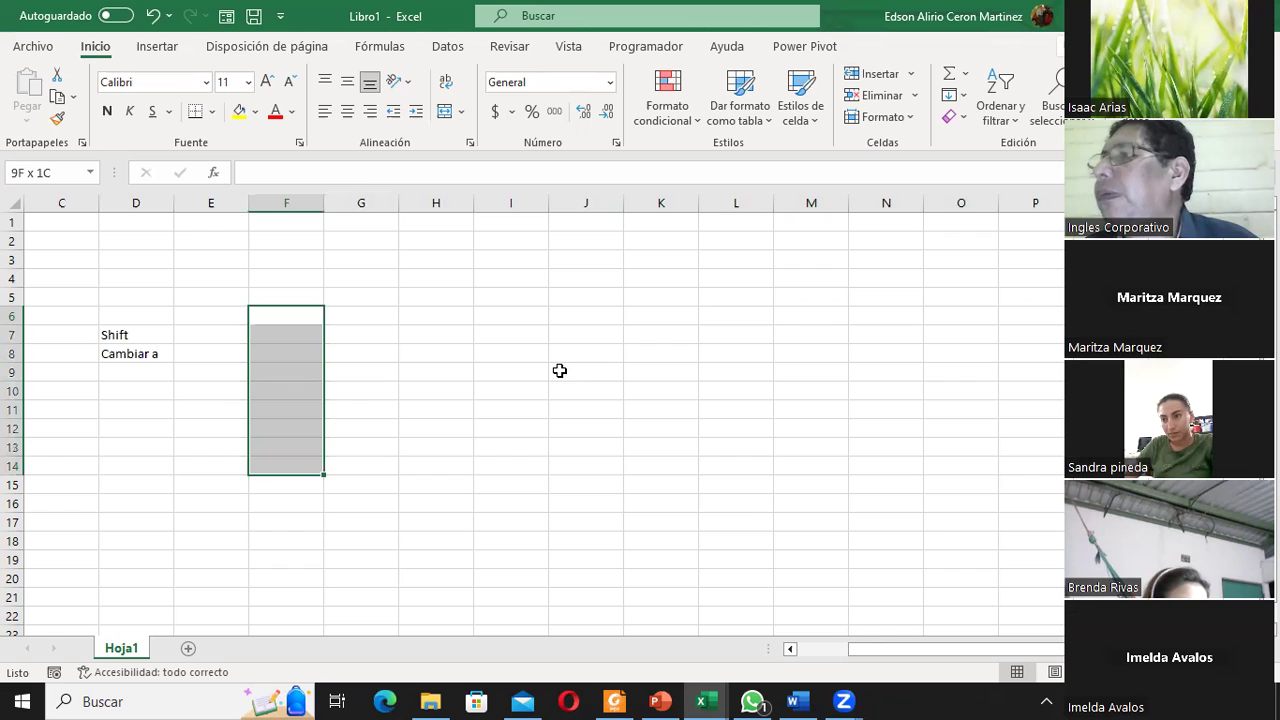
pyautogui.hotkey('shift', 'Down')
pyautogui.hotkey('shift', 'Down')
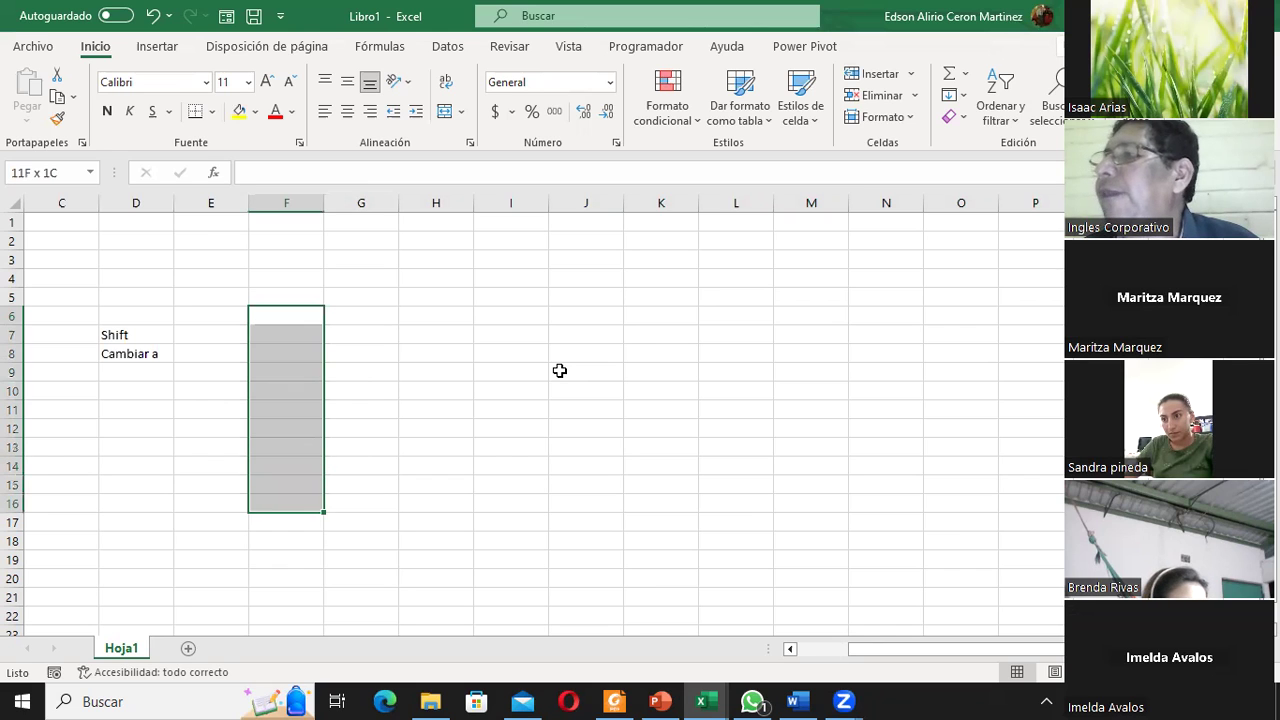
pyautogui.hotkey('shift', 'Down')
pyautogui.hotkey('shift', 'Down')
pyautogui.hotkey('shift', 'Down')
pyautogui.hotkey('shift', 'Down')
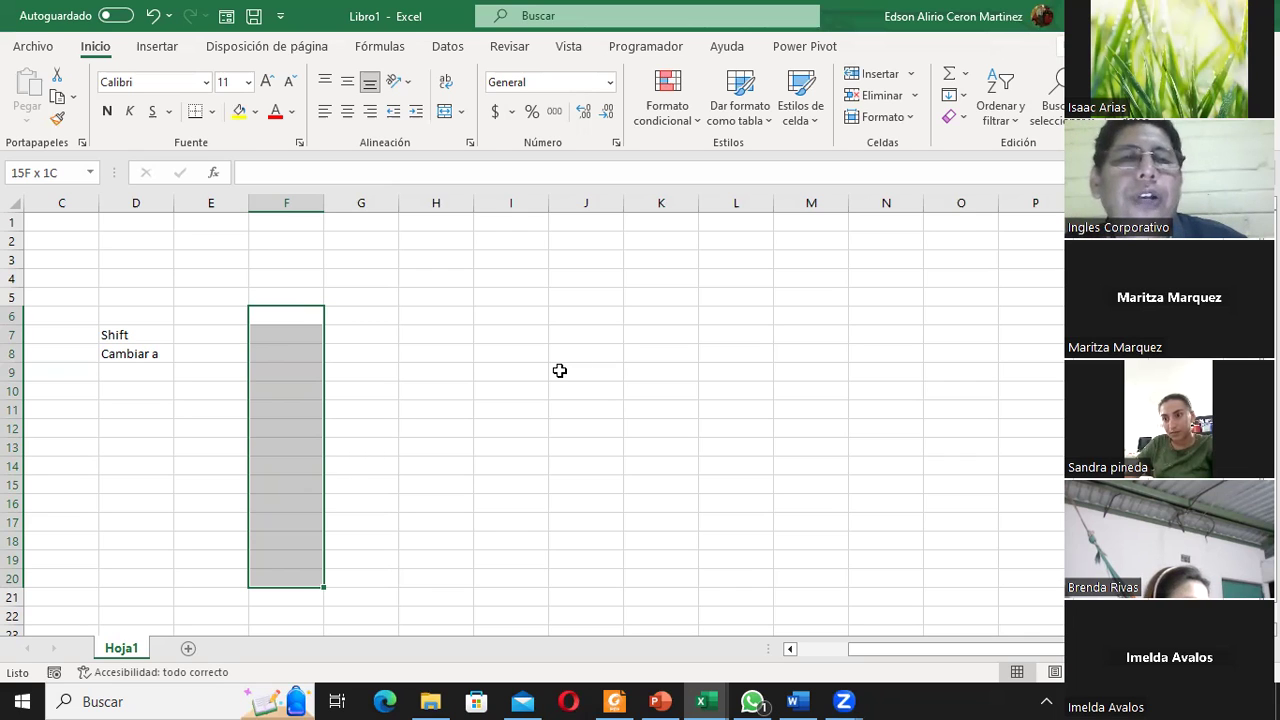
# From J9, stretch the selection left to G9, up, down to row 12, and right past J
pyautogui.click(559, 371)
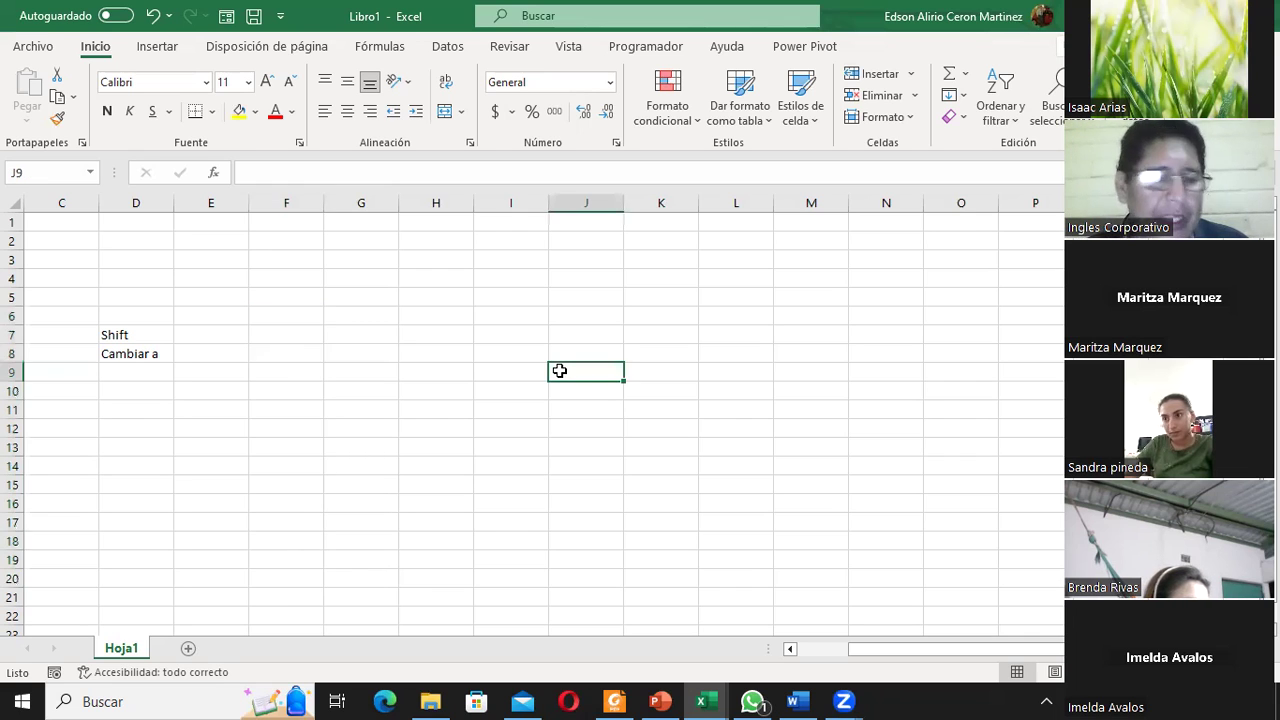
pyautogui.hotkey('shift', 'Left')
pyautogui.hotkey('shift', 'Left')
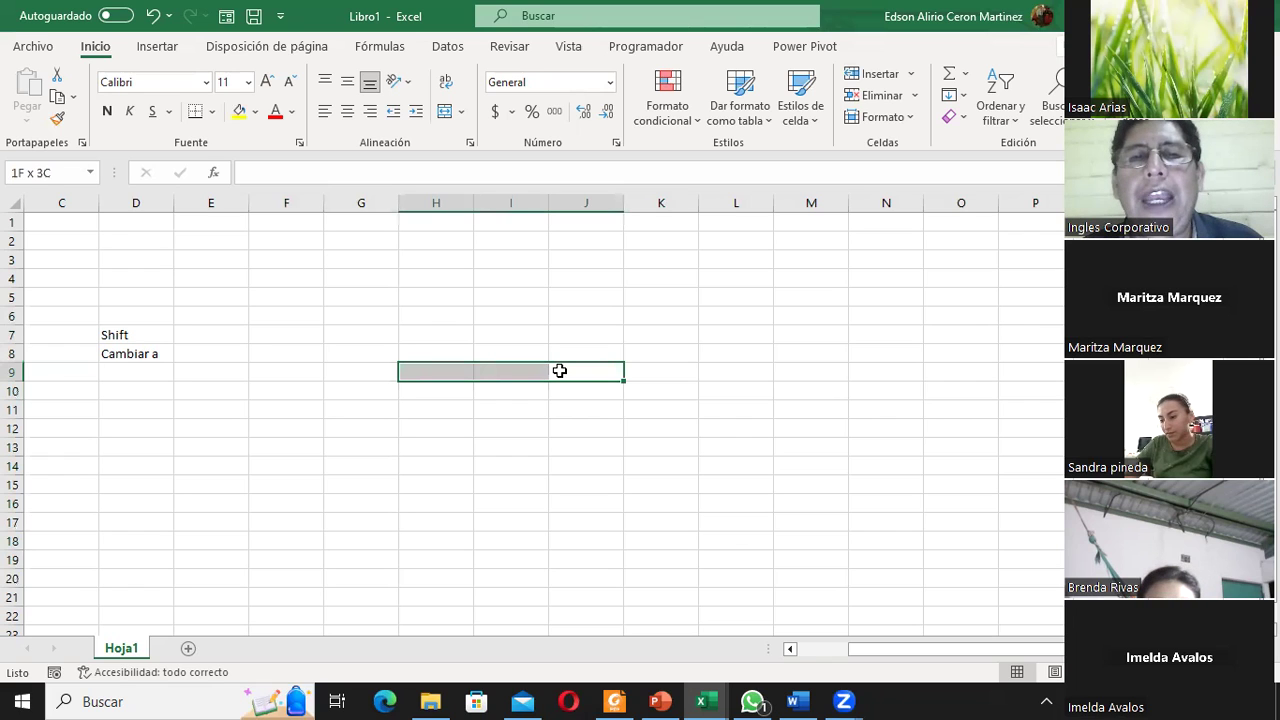
pyautogui.hotkey('shift', 'Left')
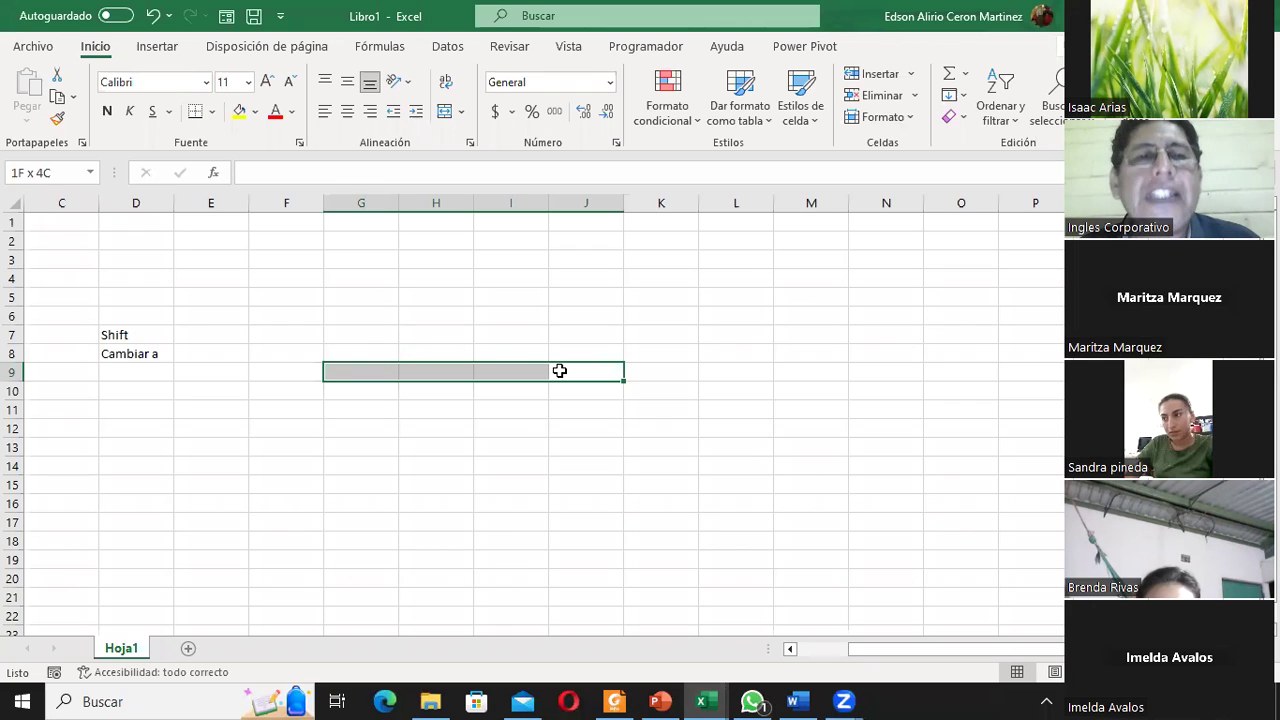
pyautogui.hotkey('shift', 'Up')
pyautogui.hotkey('shift', 'Up')
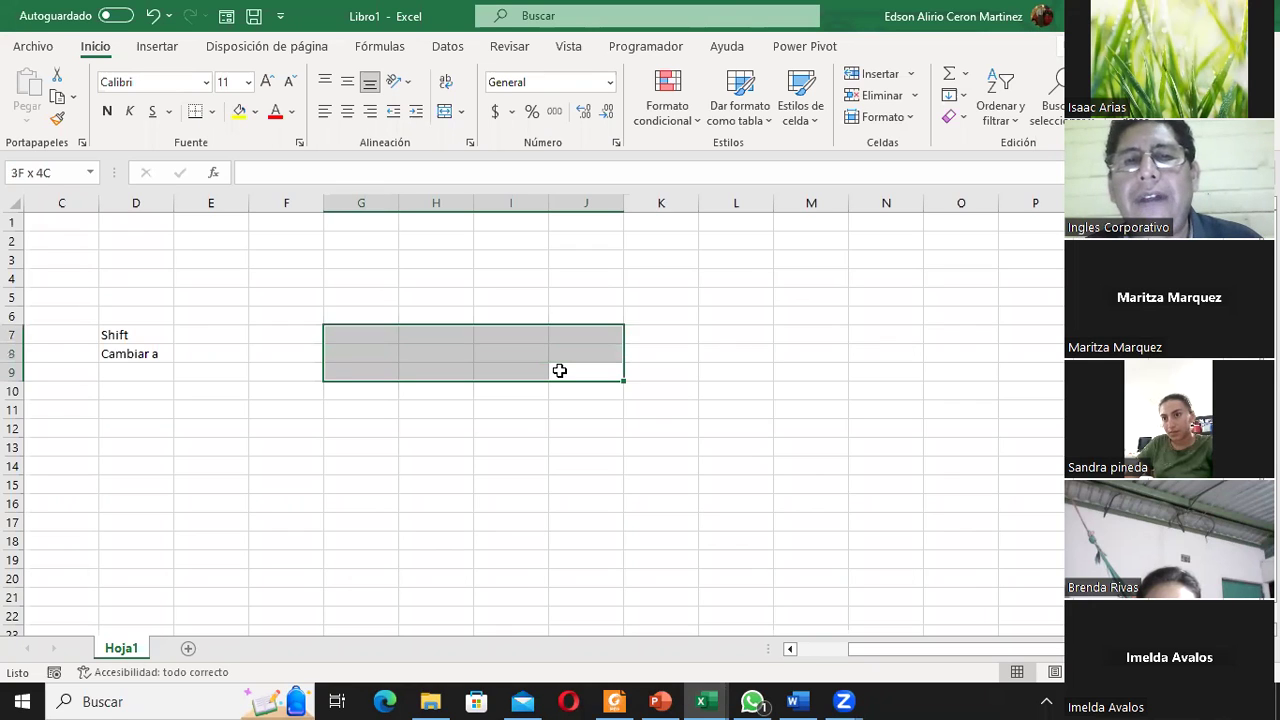
pyautogui.hotkey('shift', 'Up')
pyautogui.hotkey('shift', 'Up')
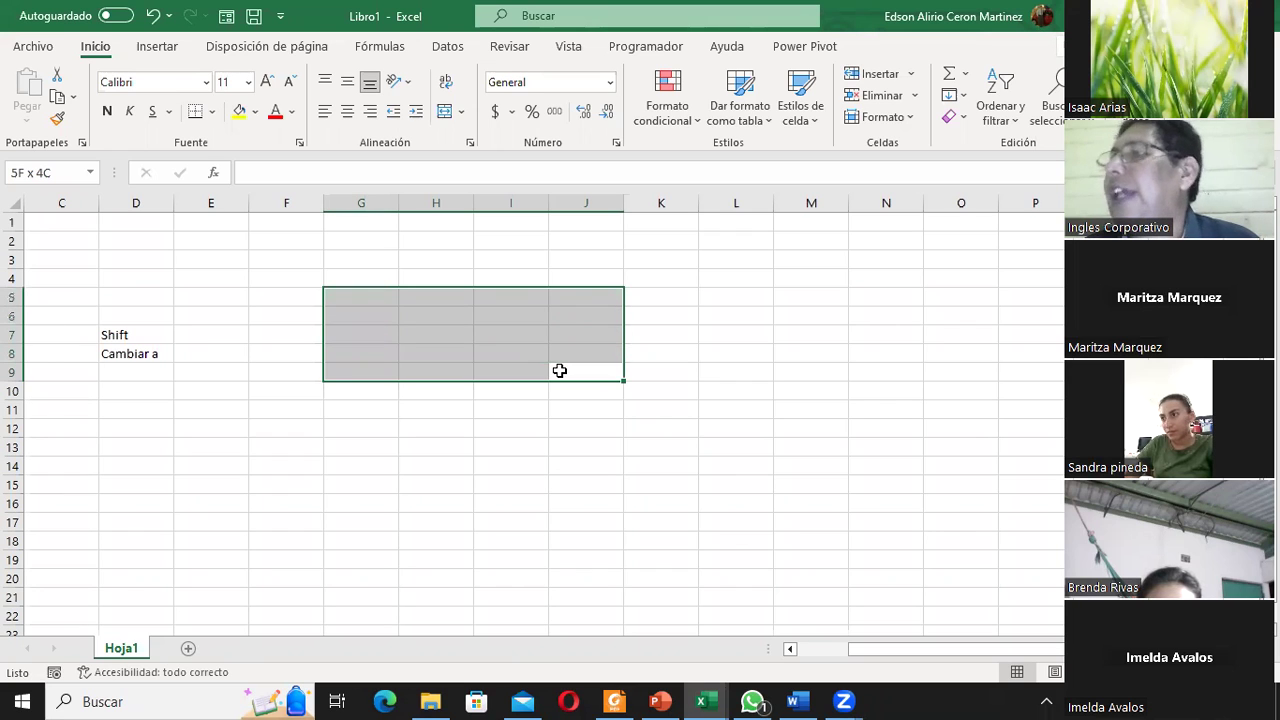
pyautogui.hotkey('shift', 'Down')
pyautogui.hotkey('shift', 'Down')
pyautogui.hotkey('shift', 'Down')
pyautogui.hotkey('shift', 'Down')
pyautogui.hotkey('shift', 'Down')
pyautogui.hotkey('shift', 'Down')
pyautogui.hotkey('shift', 'Down')
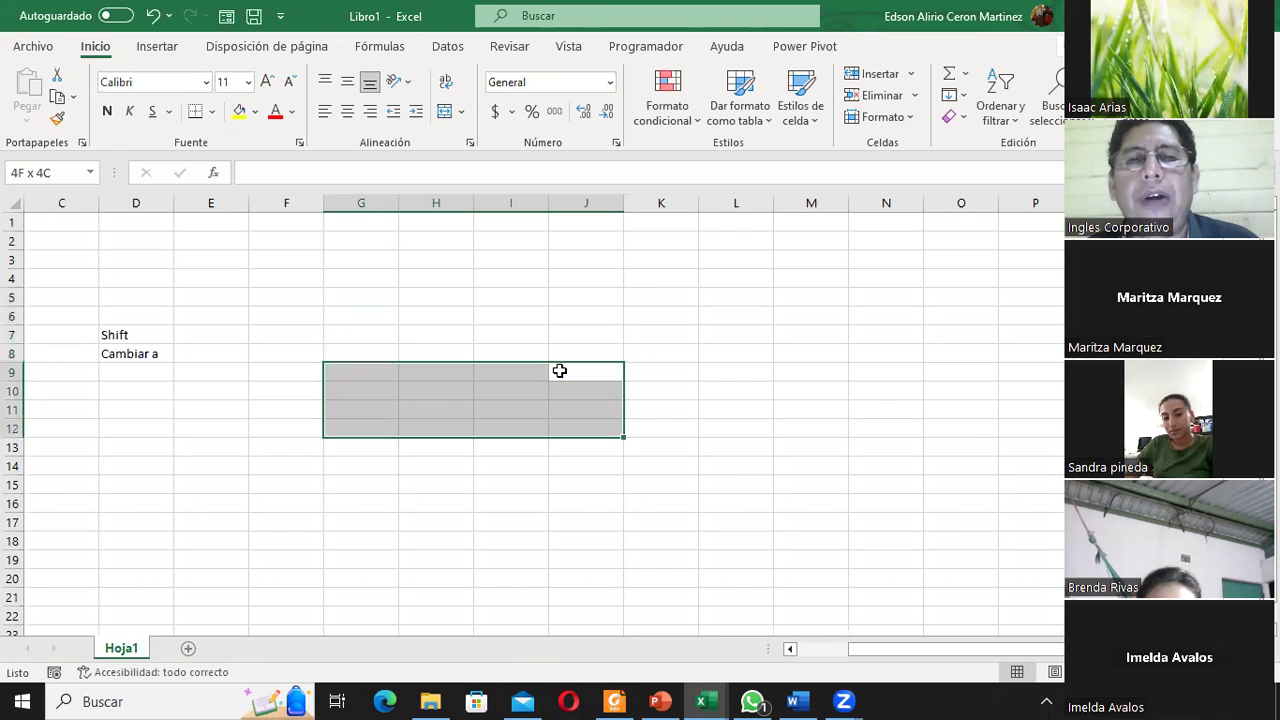
pyautogui.hotkey('shift', 'Down')
pyautogui.hotkey('shift', 'Down')
pyautogui.hotkey('shift', 'Down')
pyautogui.hotkey('shift', 'Right')
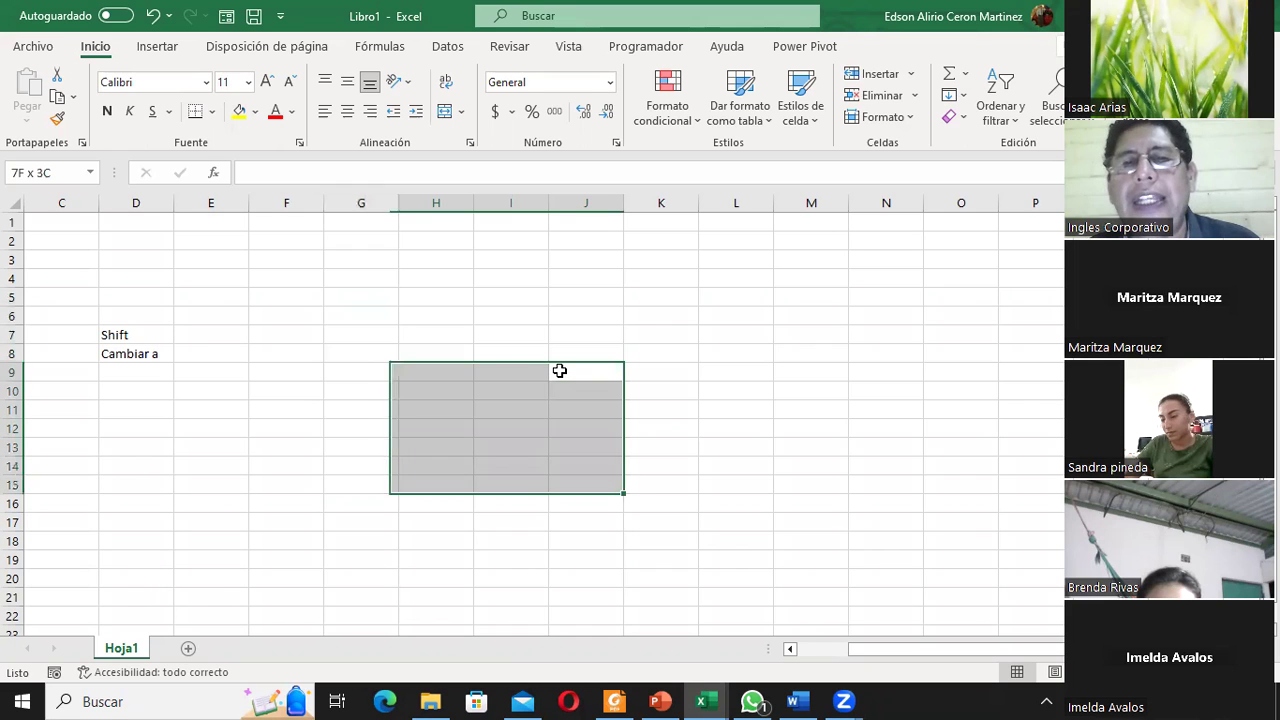
pyautogui.hotkey('shift', 'Right')
pyautogui.hotkey('shift', 'Right')
pyautogui.hotkey('shift', 'Right')
pyautogui.hotkey('shift', 'Right')
pyautogui.hotkey('shift', 'Right')
pyautogui.hotkey('shift', 'Right')
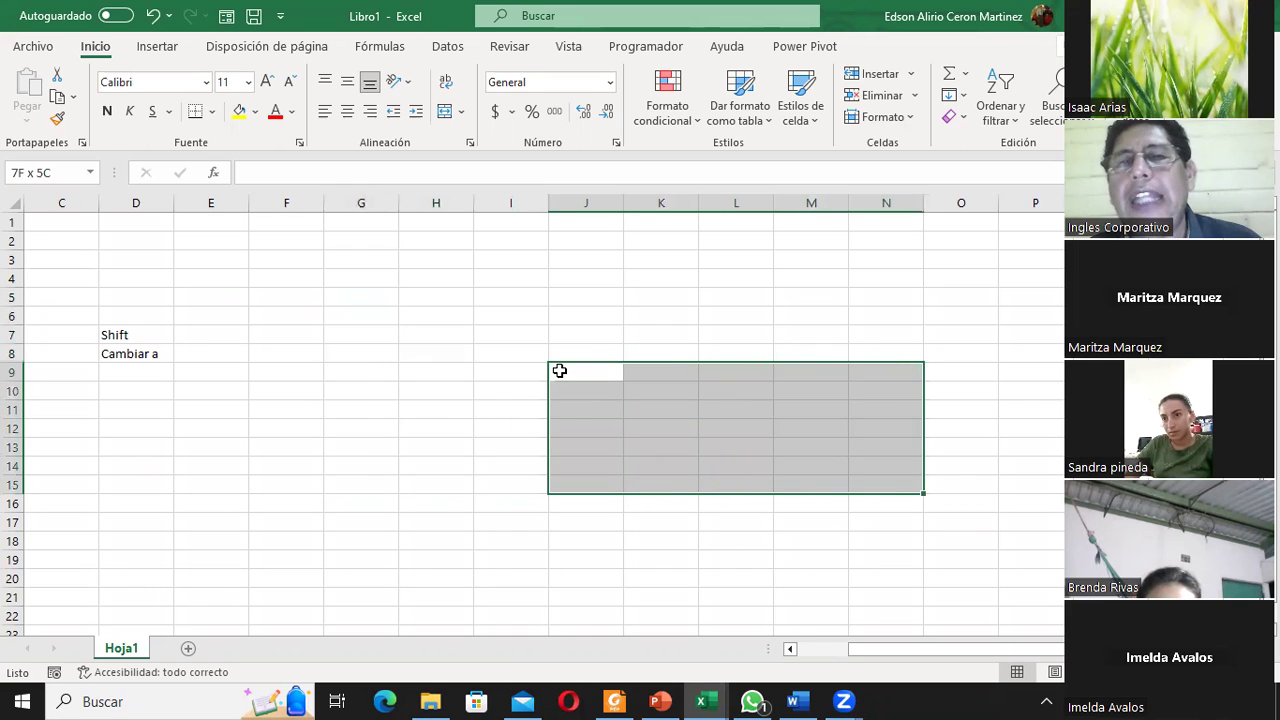
# Collapse to one cell, then reshape the selection through I9:K11 to end at G9:I13
pyautogui.hotkey('shift', 'Left')
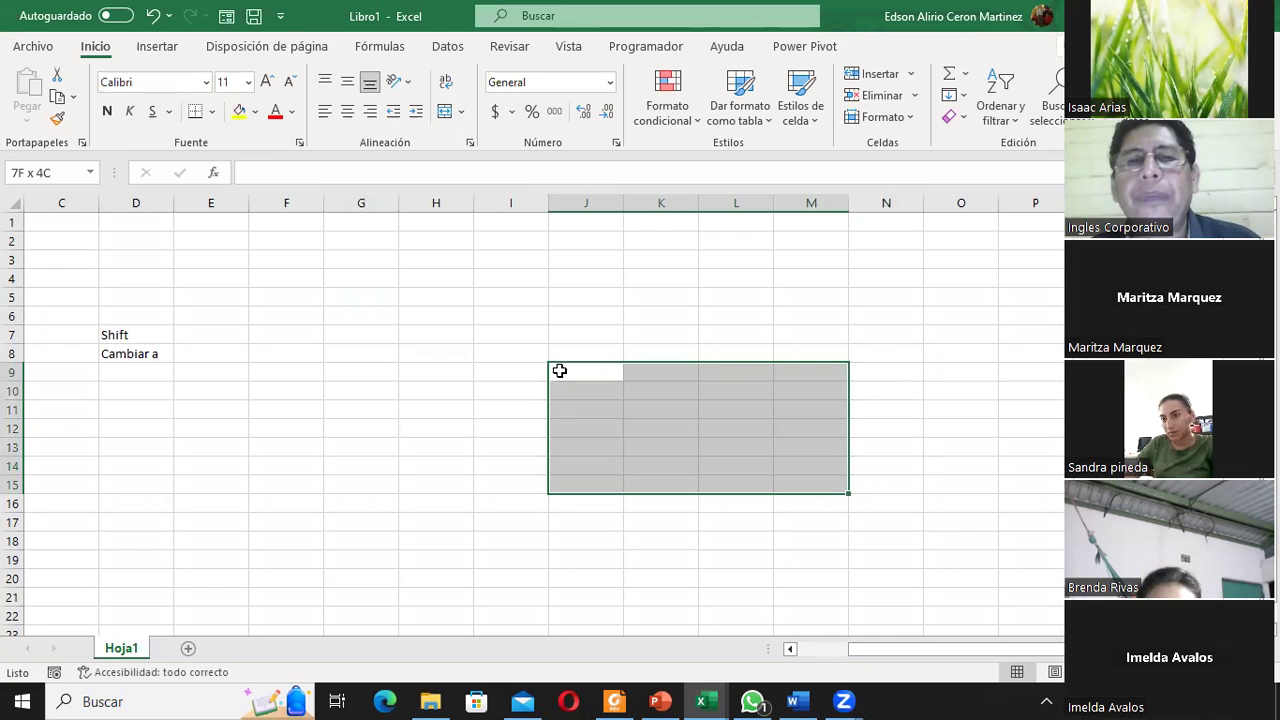
pyautogui.press('Left')
pyautogui.press('Left')
pyautogui.press('Right')
pyautogui.hotkey('shift', 'Up')
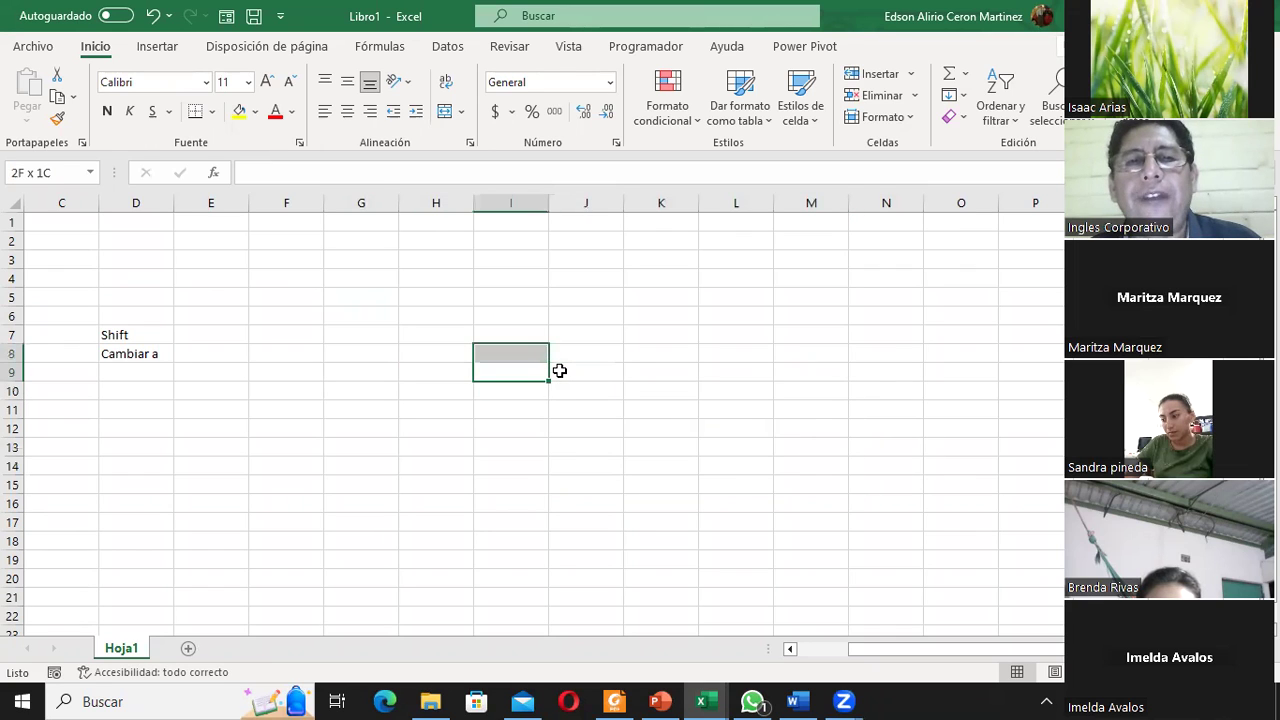
pyautogui.hotkey('shift', 'Up')
pyautogui.hotkey('shift', 'Up')
pyautogui.hotkey('shift', 'Right')
pyautogui.hotkey('shift', 'Right')
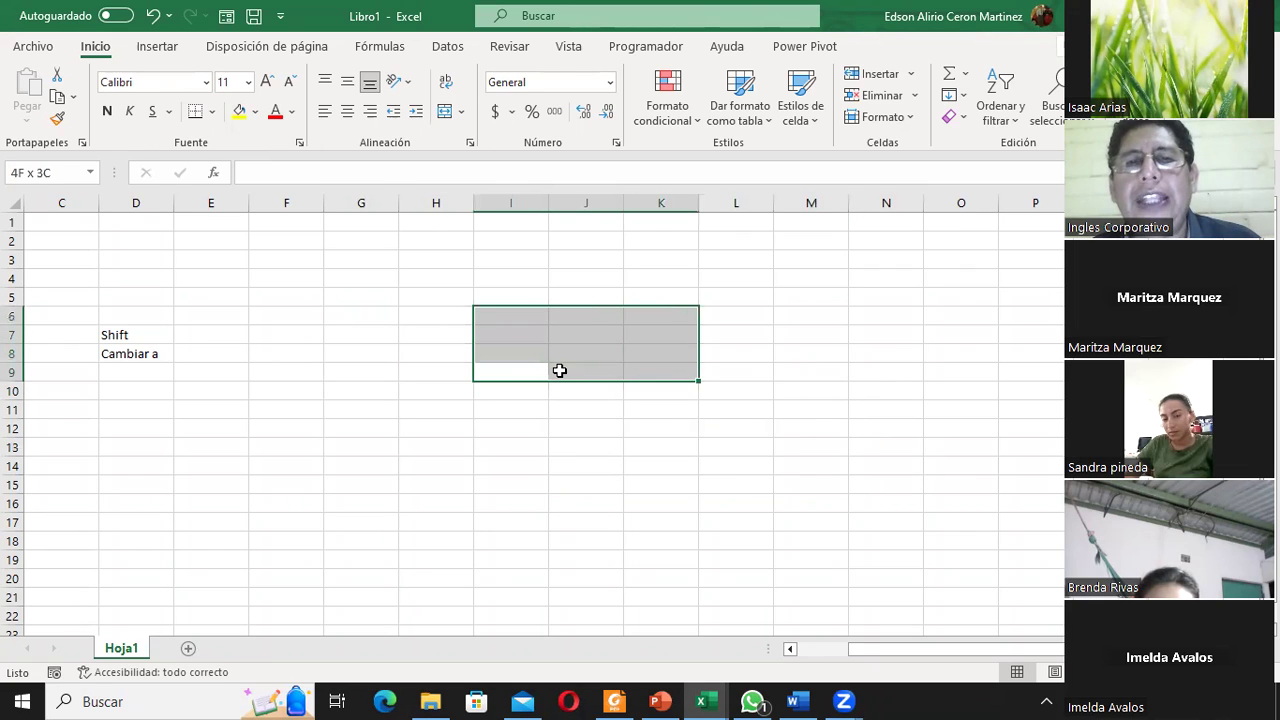
pyautogui.hotkey('shift', 'Down')
pyautogui.hotkey('shift', 'Down')
pyautogui.hotkey('shift', 'Down')
pyautogui.hotkey('shift', 'Down')
pyautogui.hotkey('shift', 'Down')
pyautogui.hotkey('shift', 'Down')
pyautogui.hotkey('shift', 'Down')
pyautogui.hotkey('shift', 'Left')
pyautogui.hotkey('shift', 'Left')
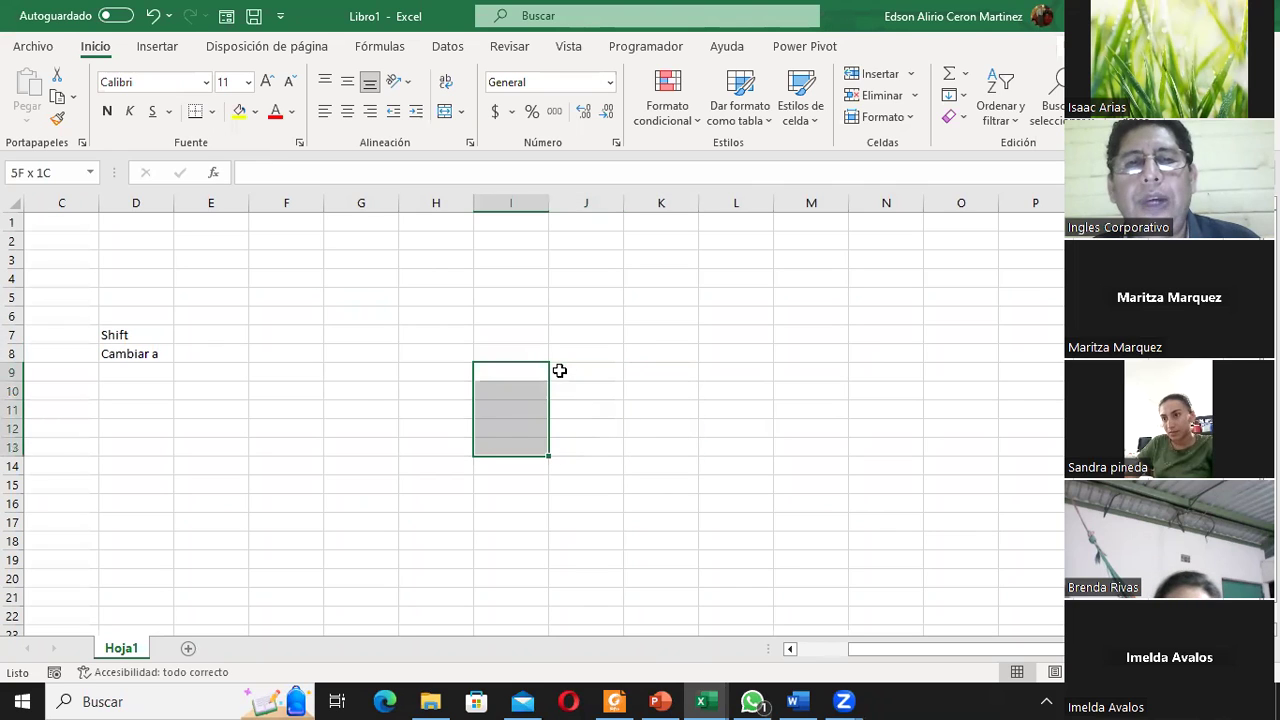
pyautogui.hotkey('shift', 'Left')
pyautogui.hotkey('shift', 'Left')
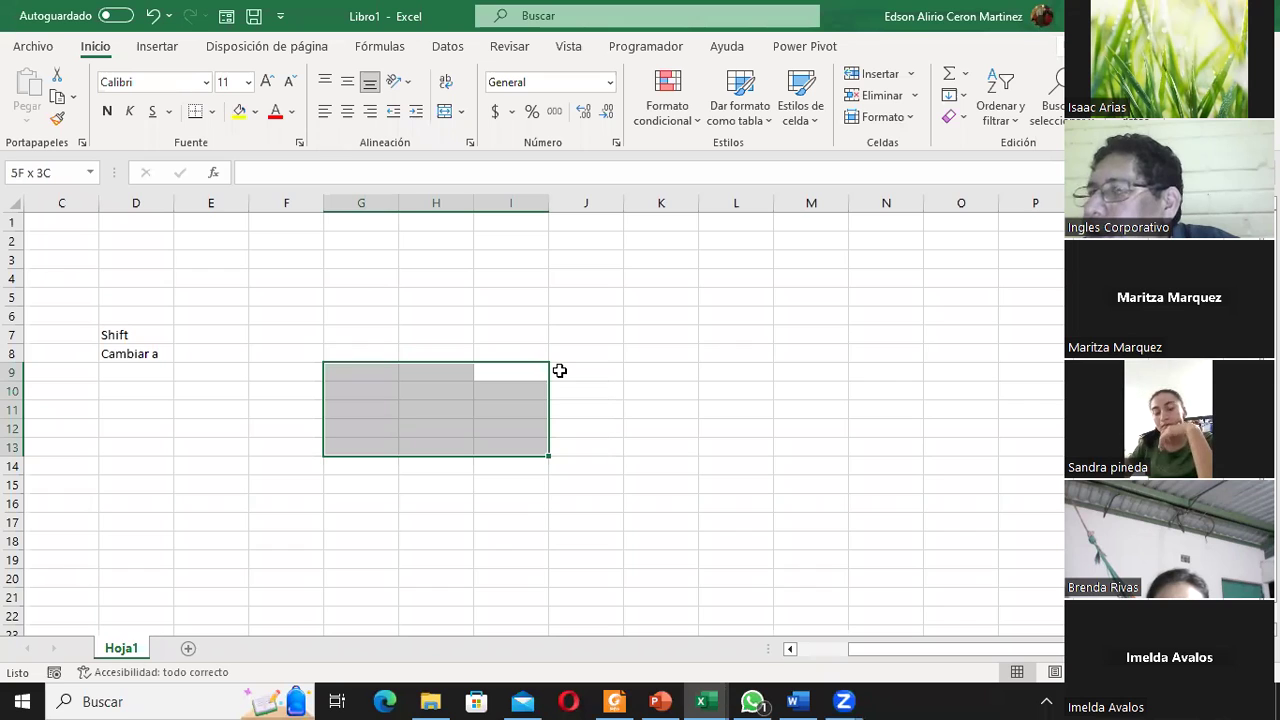
pyautogui.click(677, 311)
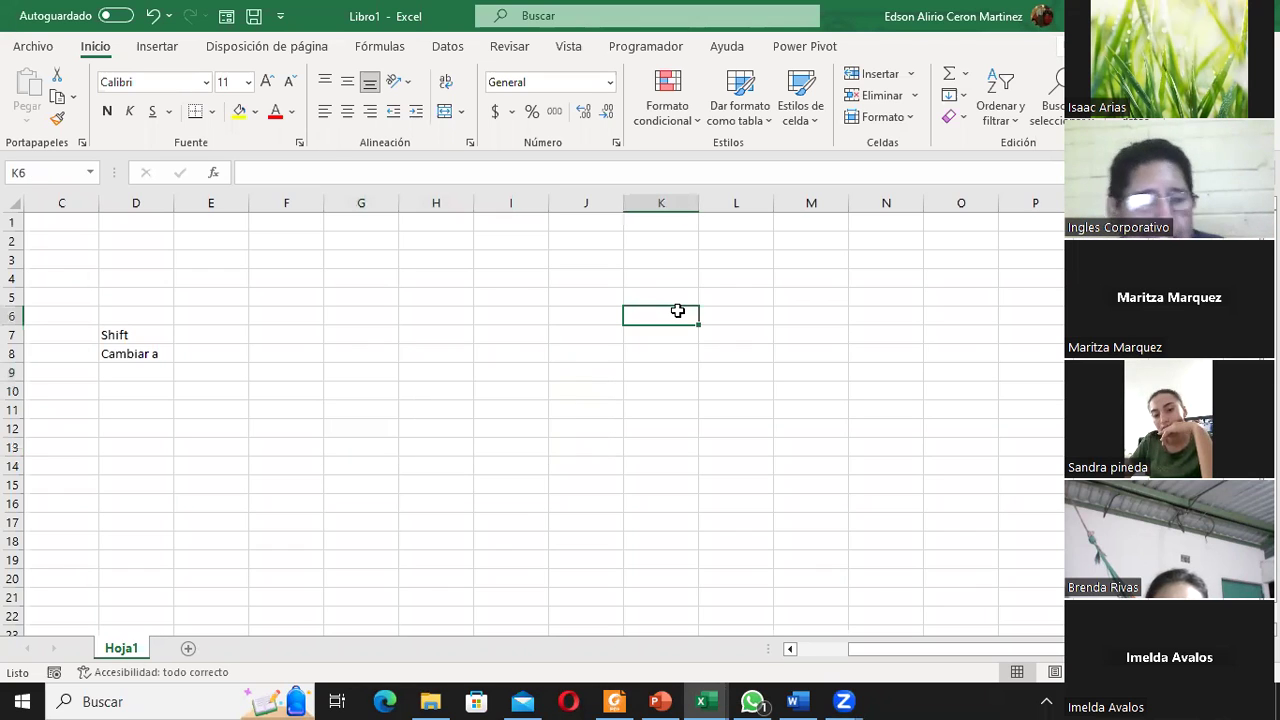
pyautogui.moveTo(677, 311); pyautogui.dragTo(680, 527)
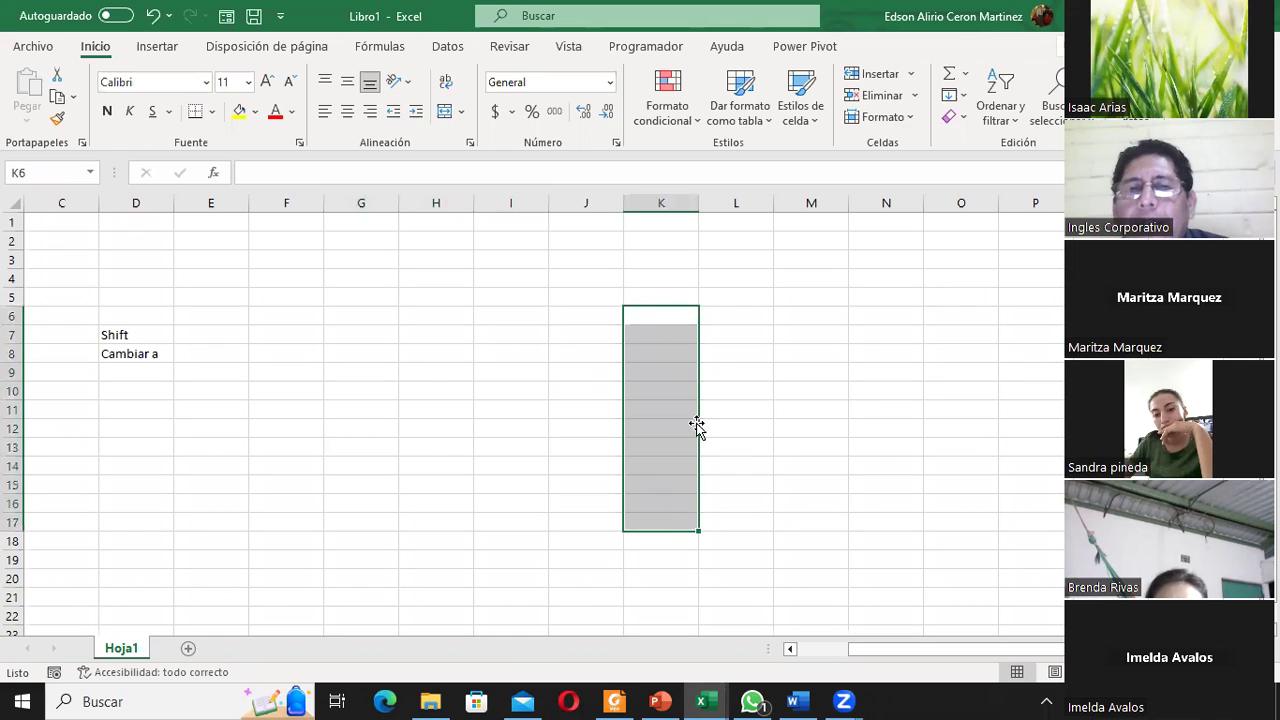
pyautogui.keyDown('ctrl'); pyautogui.moveTo(791, 319); pyautogui.dragTo(811, 518); pyautogui.keyUp('ctrl')
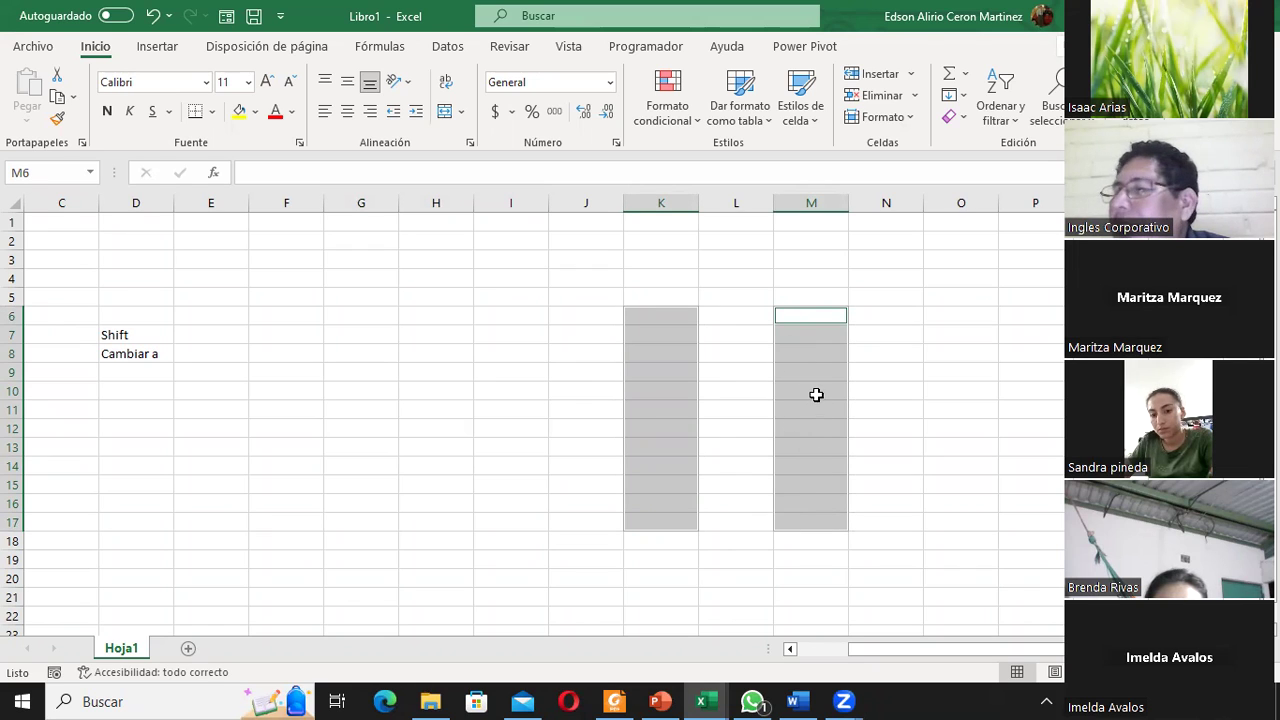
pyautogui.keyDown('ctrl'); pyautogui.moveTo(576, 378); pyautogui.dragTo(872, 453); pyautogui.keyUp('ctrl')
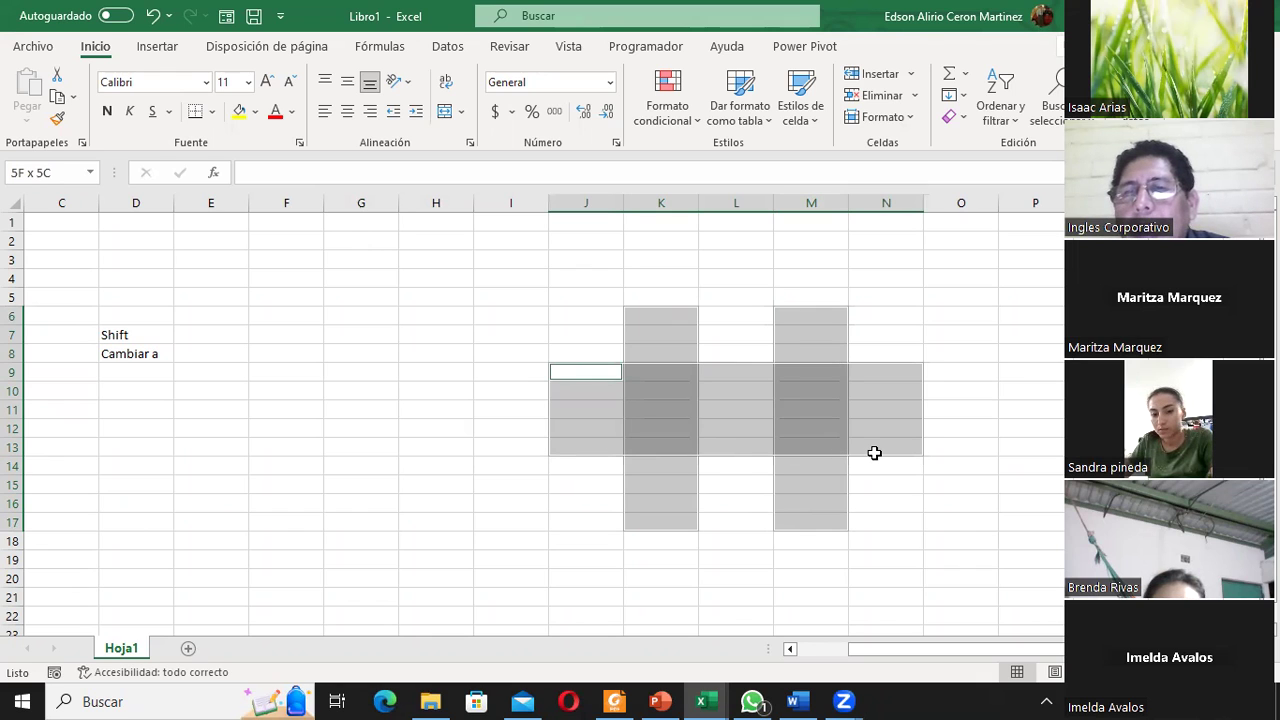
pyautogui.click(949, 393)
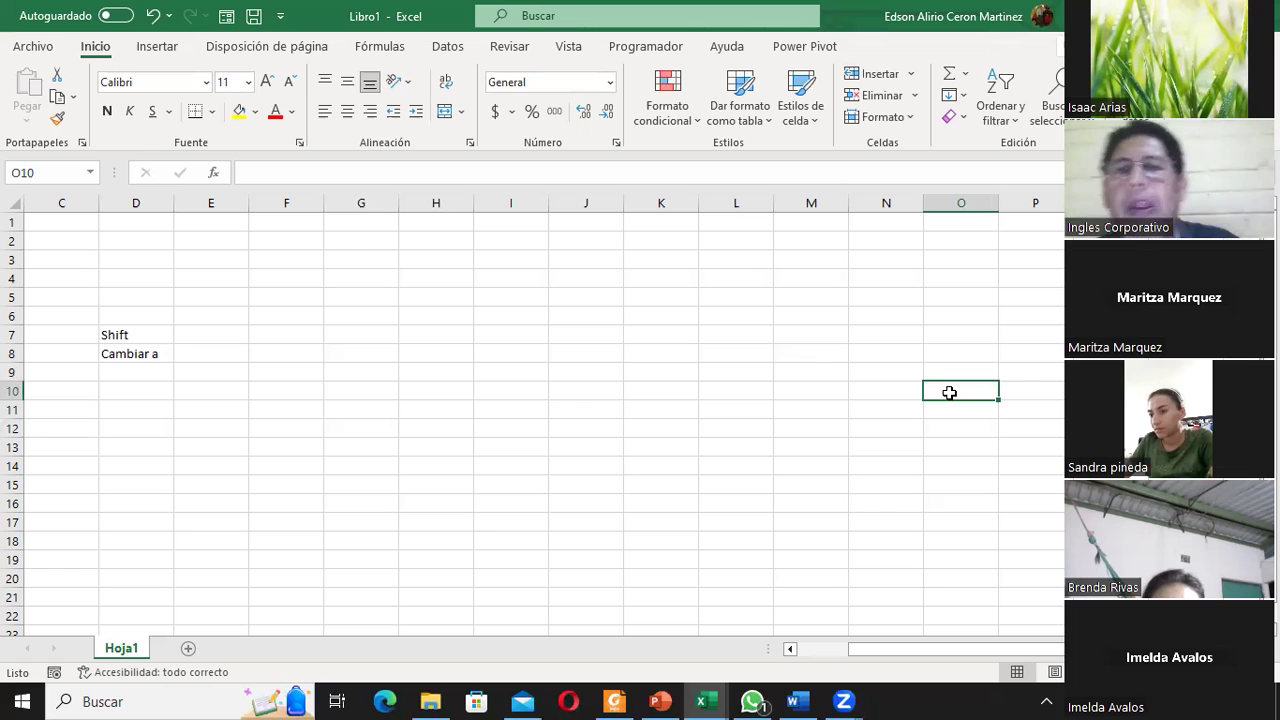
pyautogui.click(470, 394)
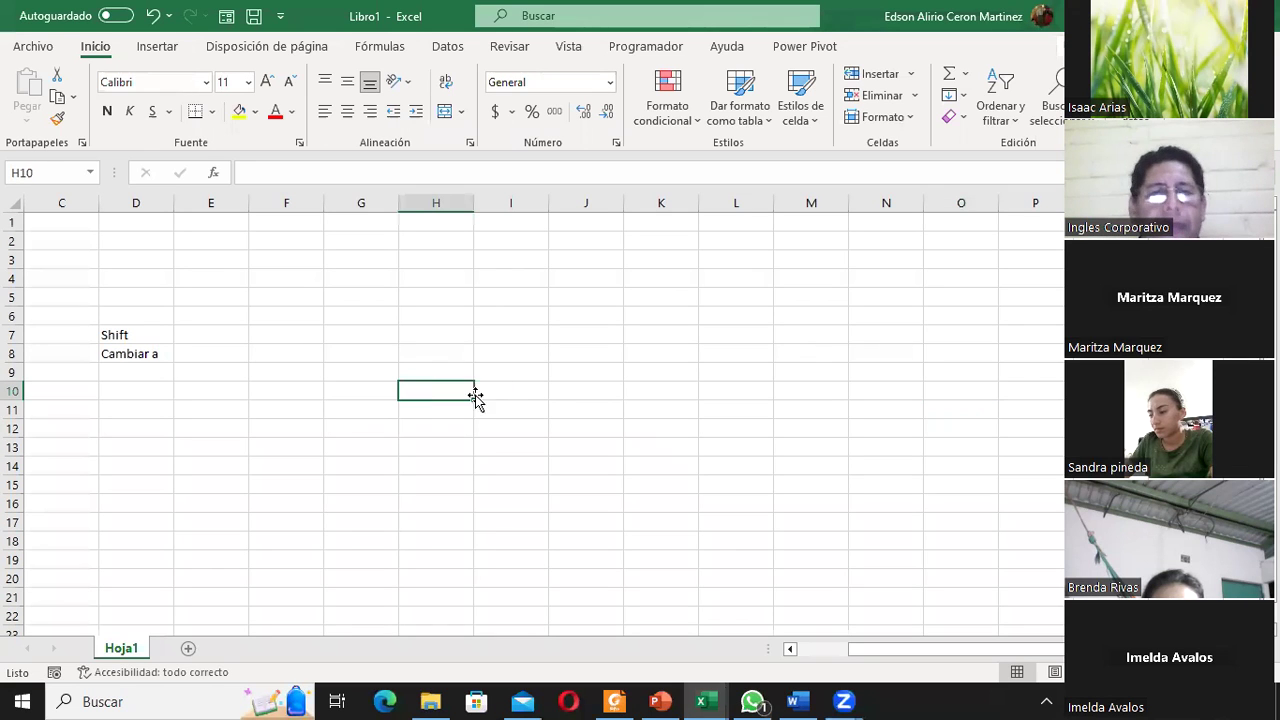
# Switch to PowerPoint and move through slides 12, 11, then back to slide 12
pyautogui.click(658, 699)
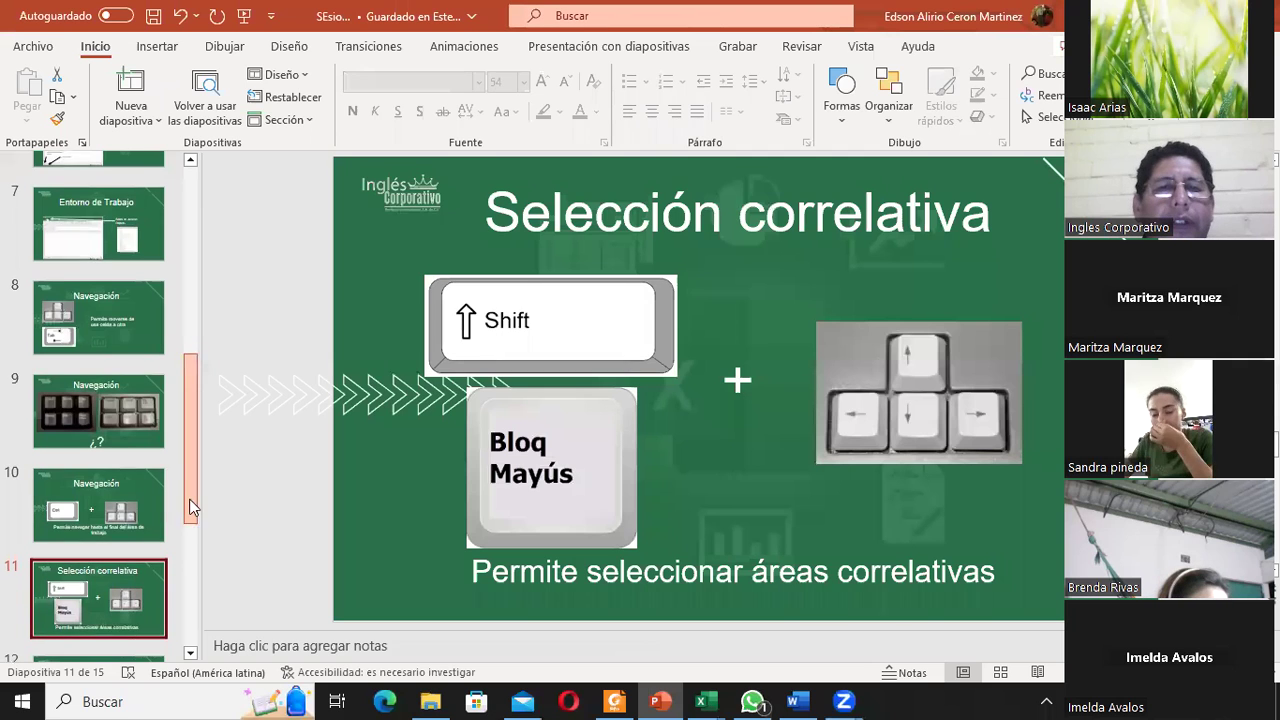
pyautogui.moveTo(191, 481); pyautogui.dragTo(193, 531)
pyautogui.click(114, 558)
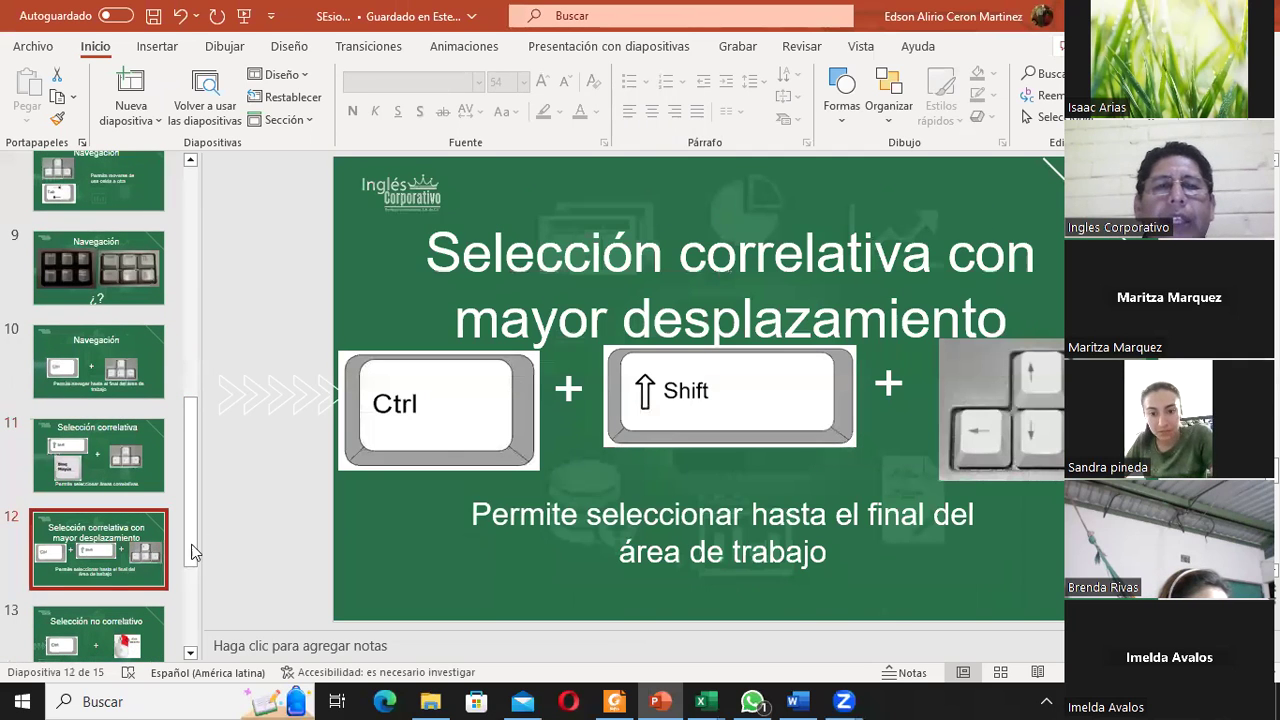
pyautogui.click(103, 463)
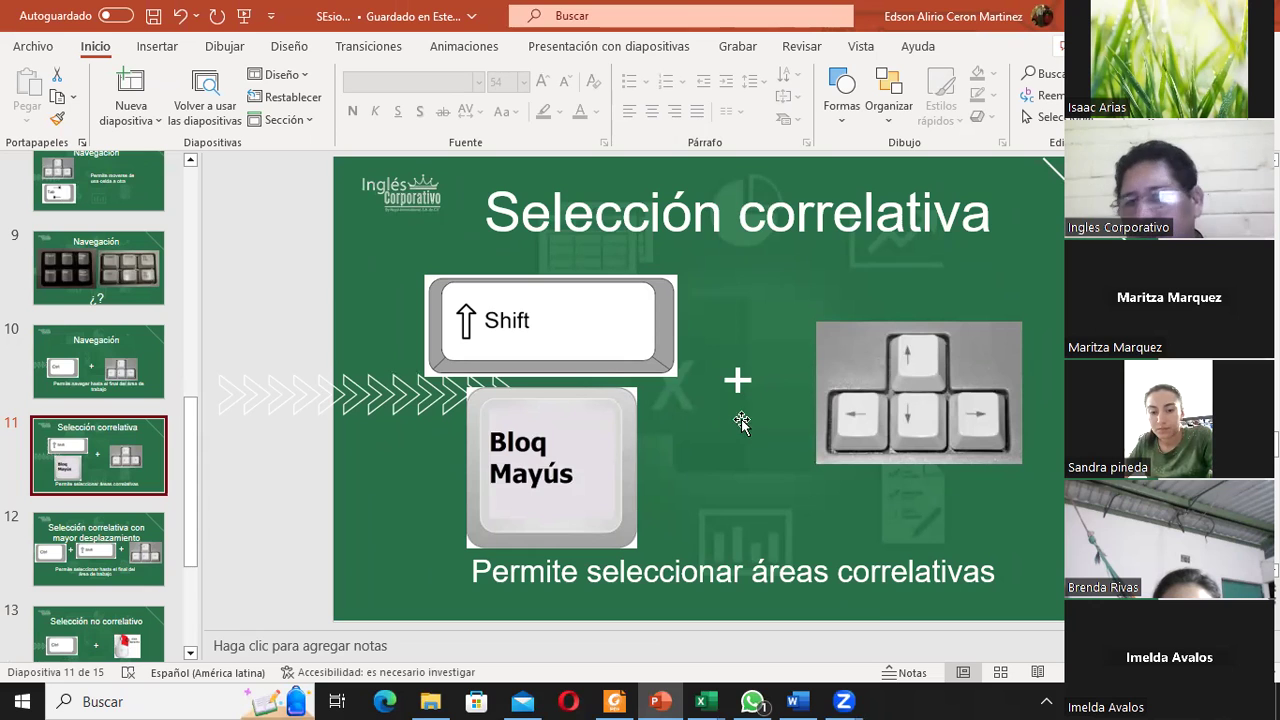
pyautogui.click(100, 563)
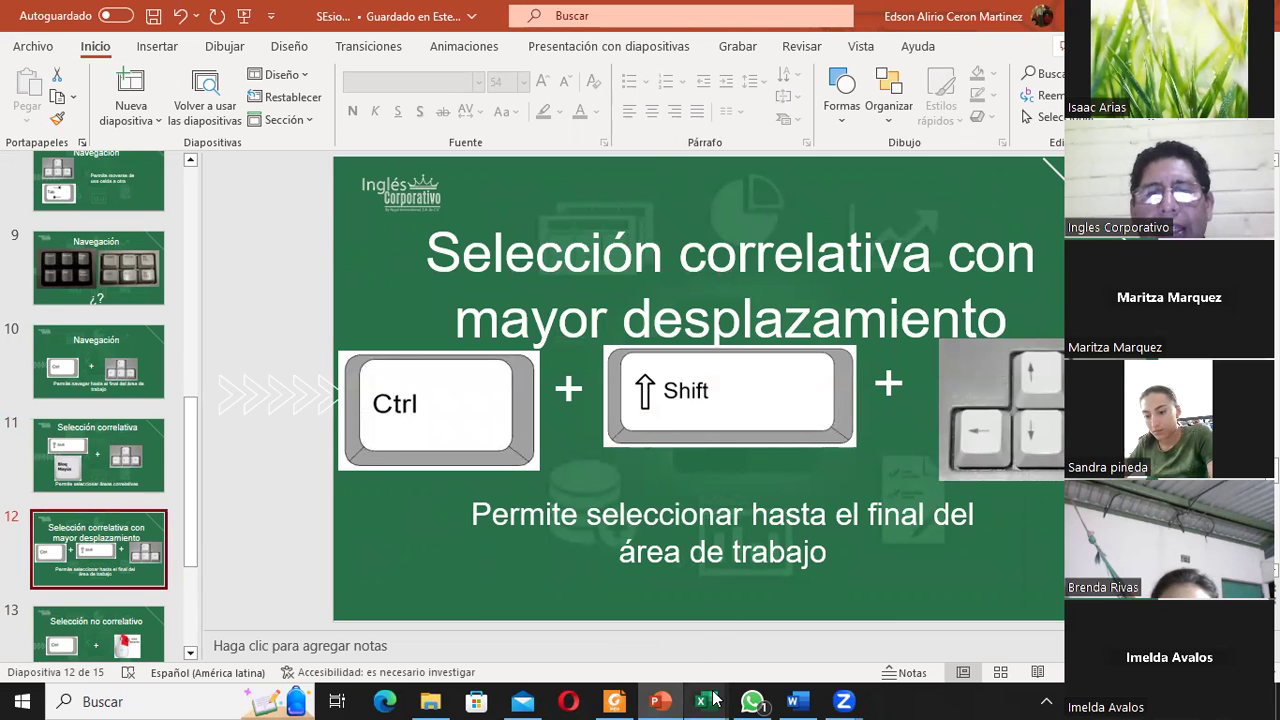
# Back in Libro1, select row 4 to the last column with Ctrl+Shift+Right, then return to F4
pyautogui.moveTo(711, 697)
pyautogui.click(668, 636)
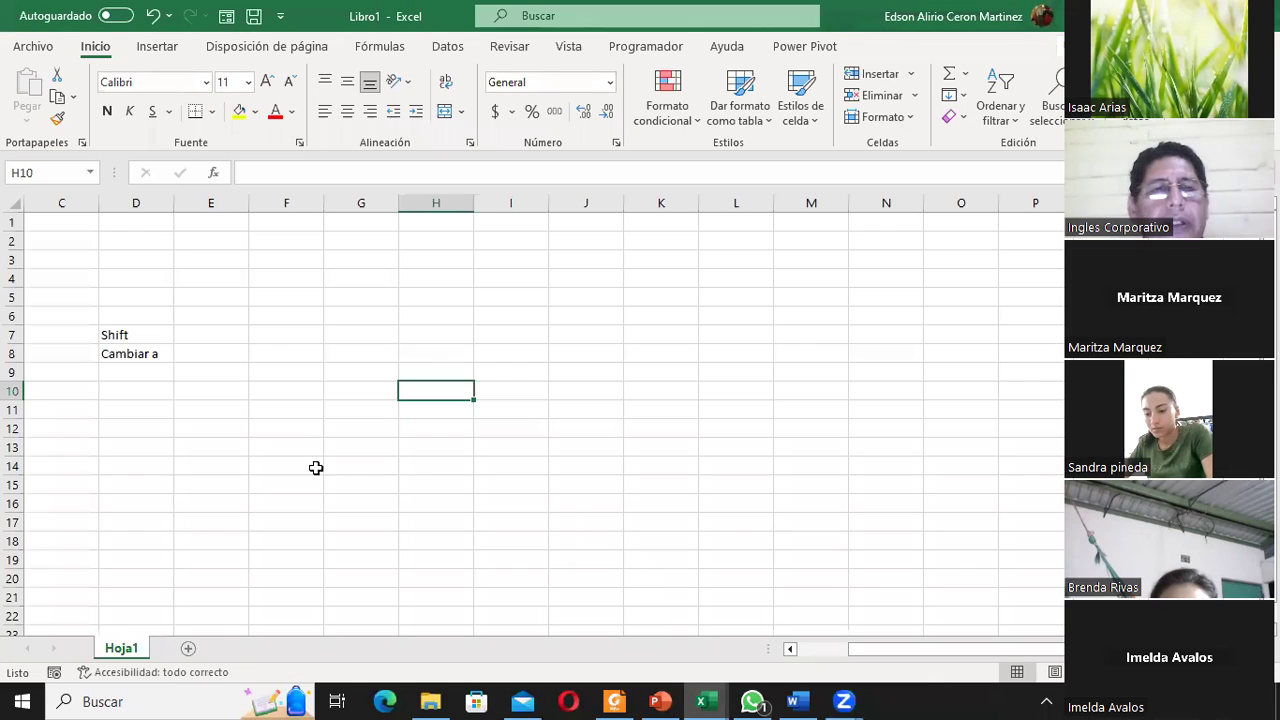
pyautogui.click(362, 276)
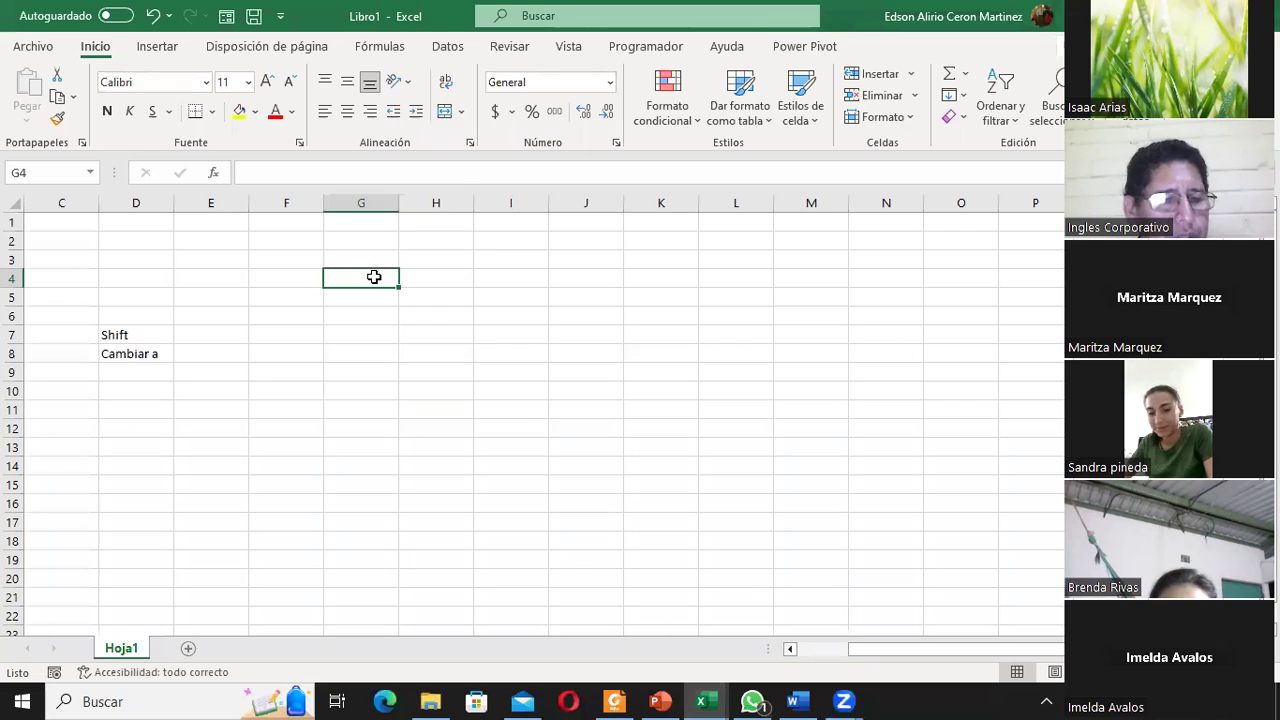
pyautogui.hotkey('ctrl', 'shift', 'Right')
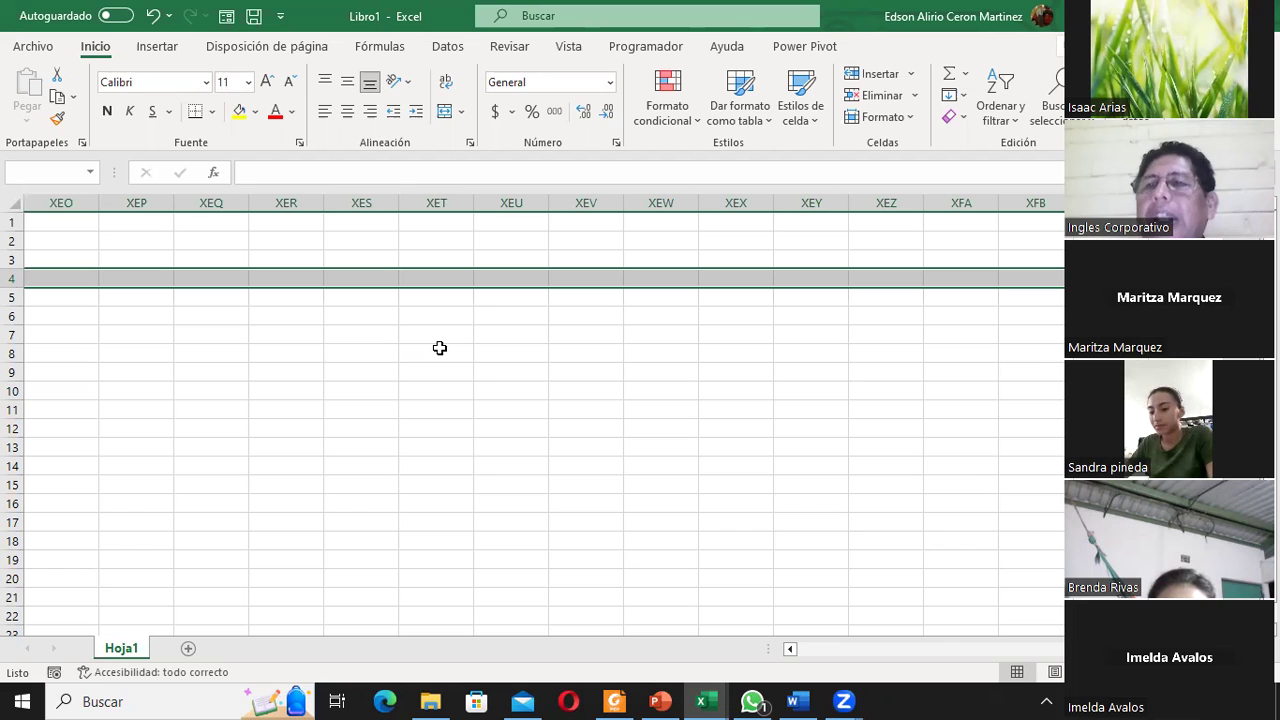
pyautogui.hotkey('ctrl', 'shift', 'Left')
pyautogui.press('Left')
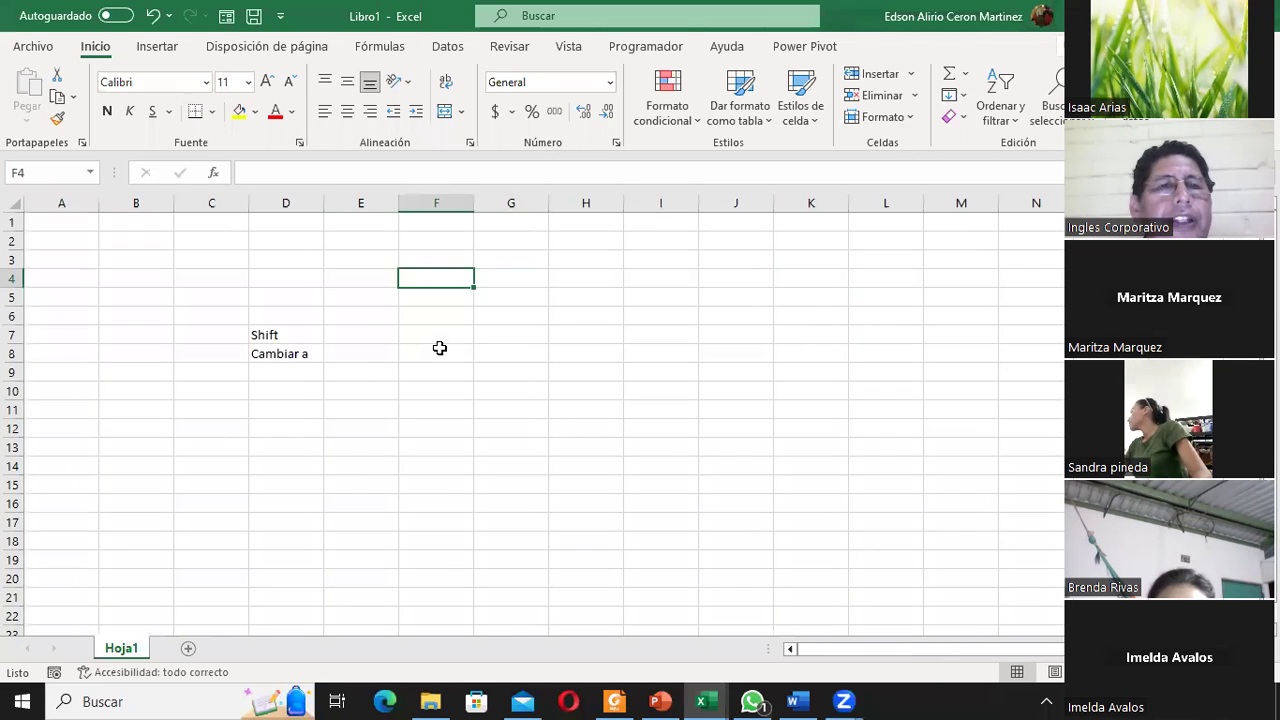
# From F6, select column F to the last row with Ctrl+Shift+Down, then back to F1:F6
pyautogui.press('Down')
pyautogui.press('Down')
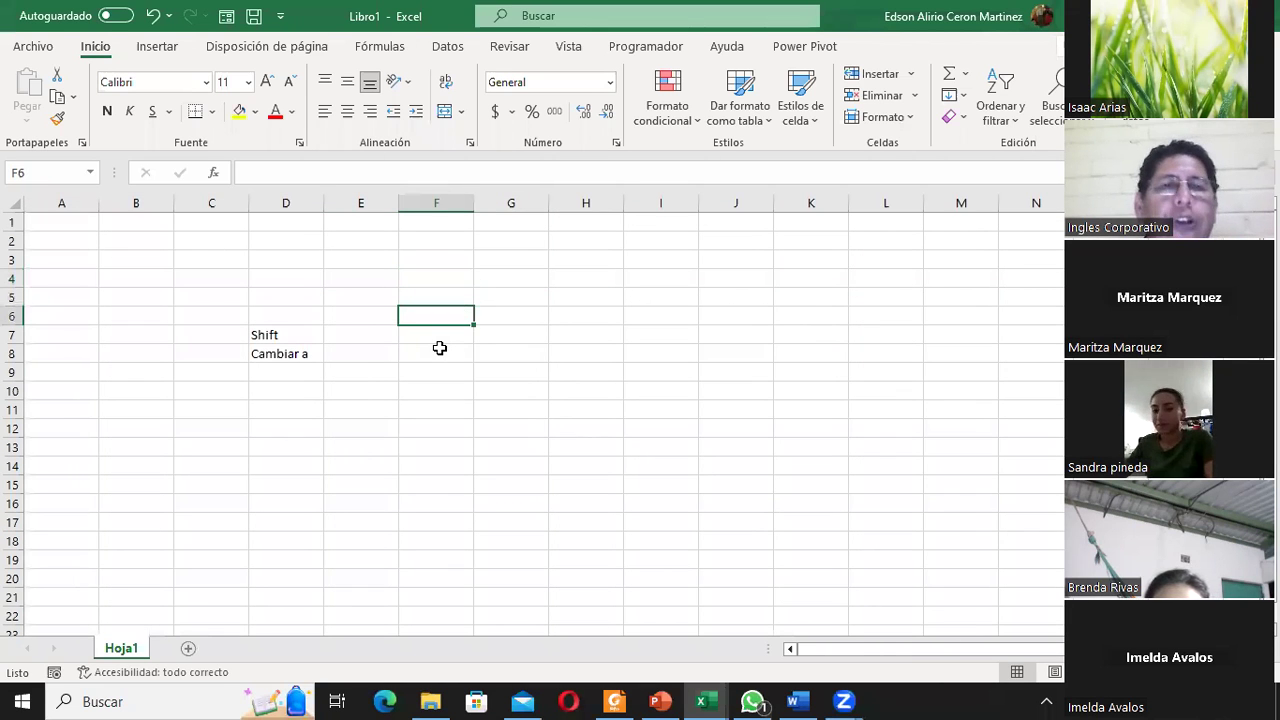
pyautogui.hotkey('ctrl', 'shift', 'Down')
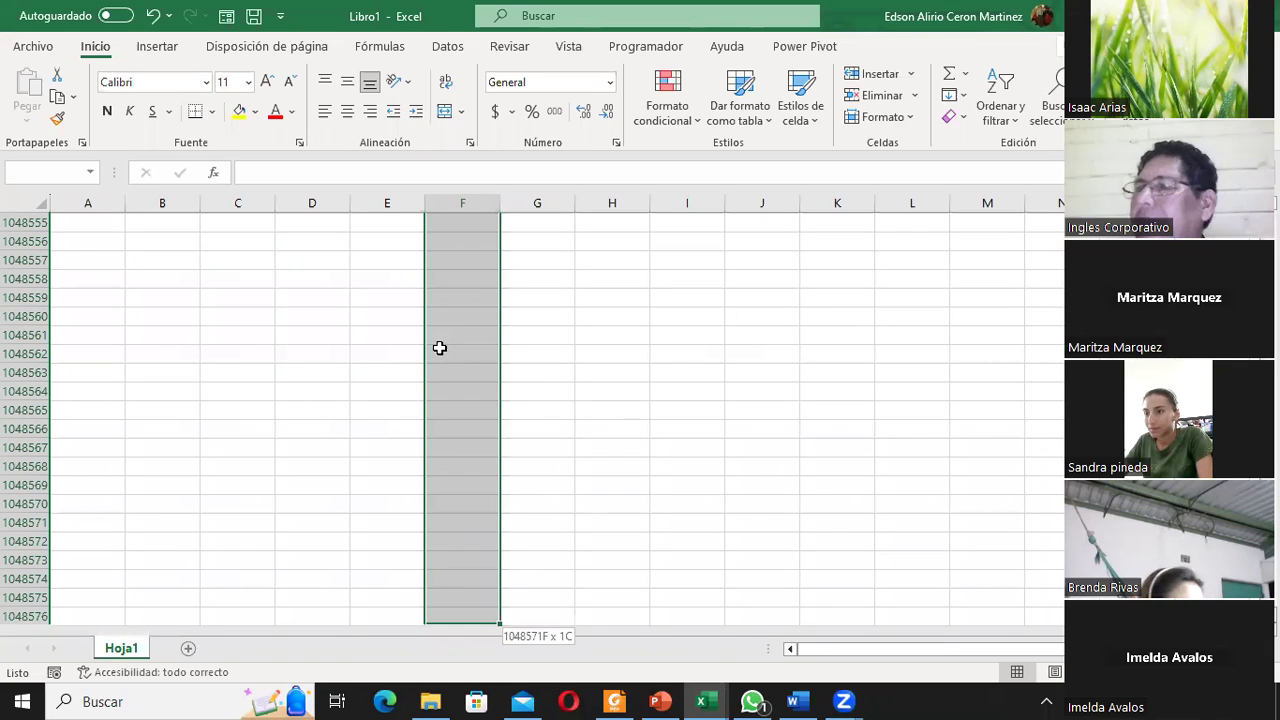
pyautogui.hotkey('ctrl', 'shift', 'Up')
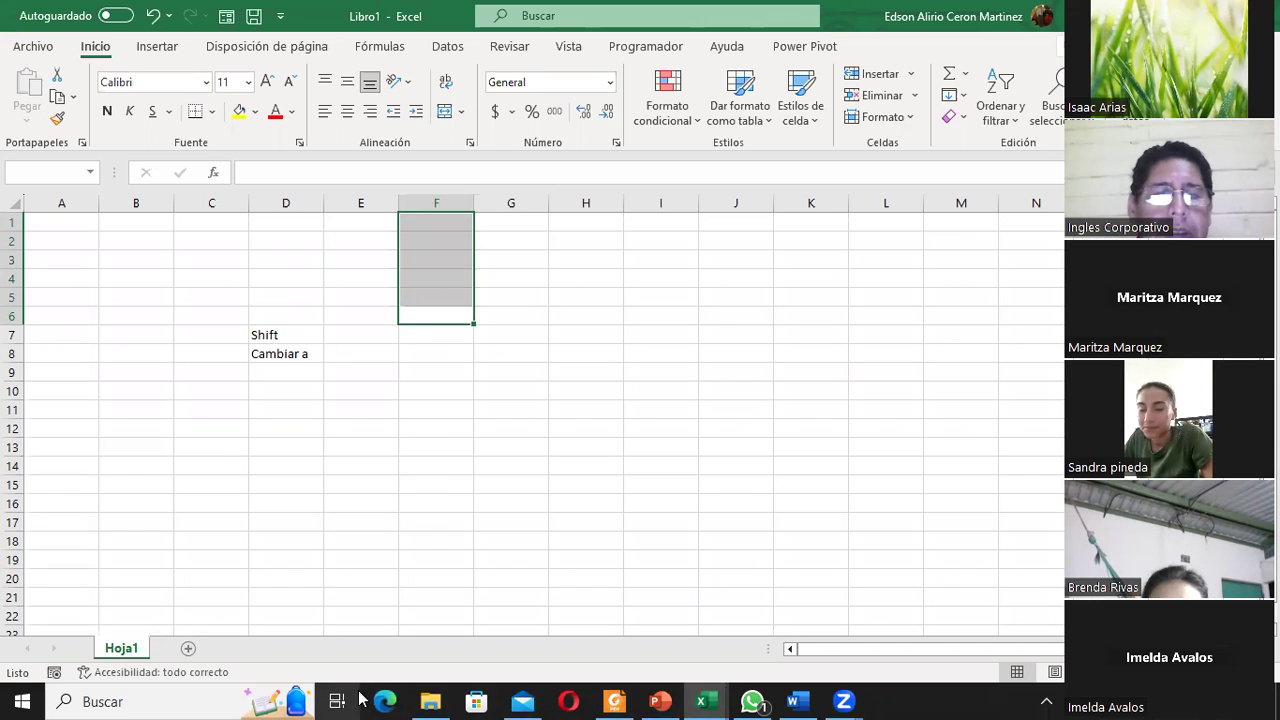
# Show slide 13, 'Selección no correlativo', in PowerPoint, then return to Libro1
pyautogui.click(660, 701)
pyautogui.click(100, 628)
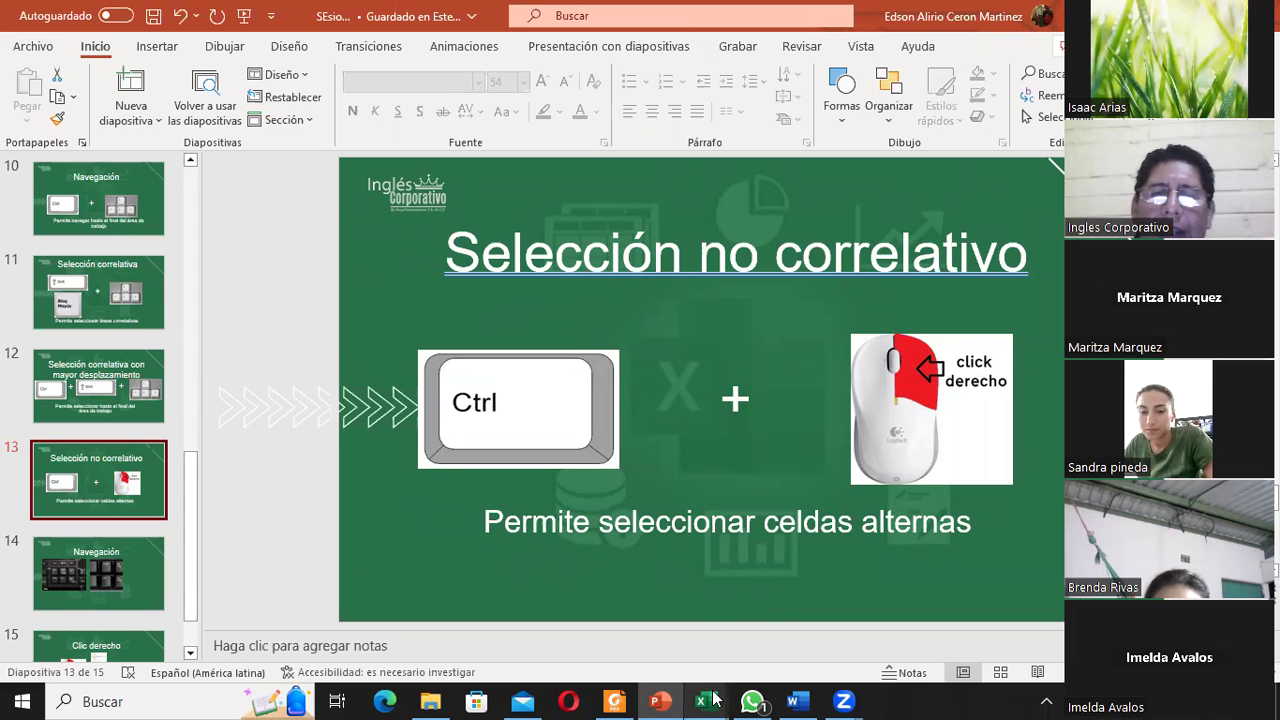
pyautogui.moveTo(714, 700)
pyautogui.click(640, 652)
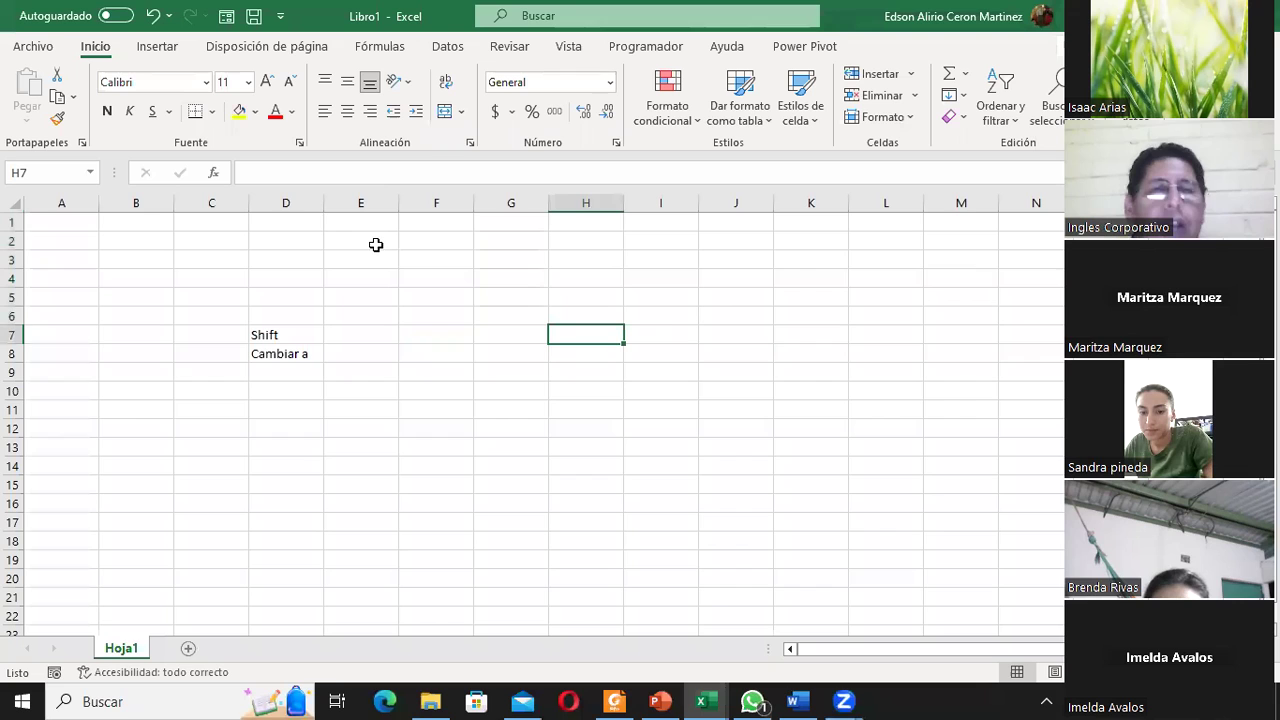
pyautogui.moveTo(366, 241); pyautogui.dragTo(368, 415)
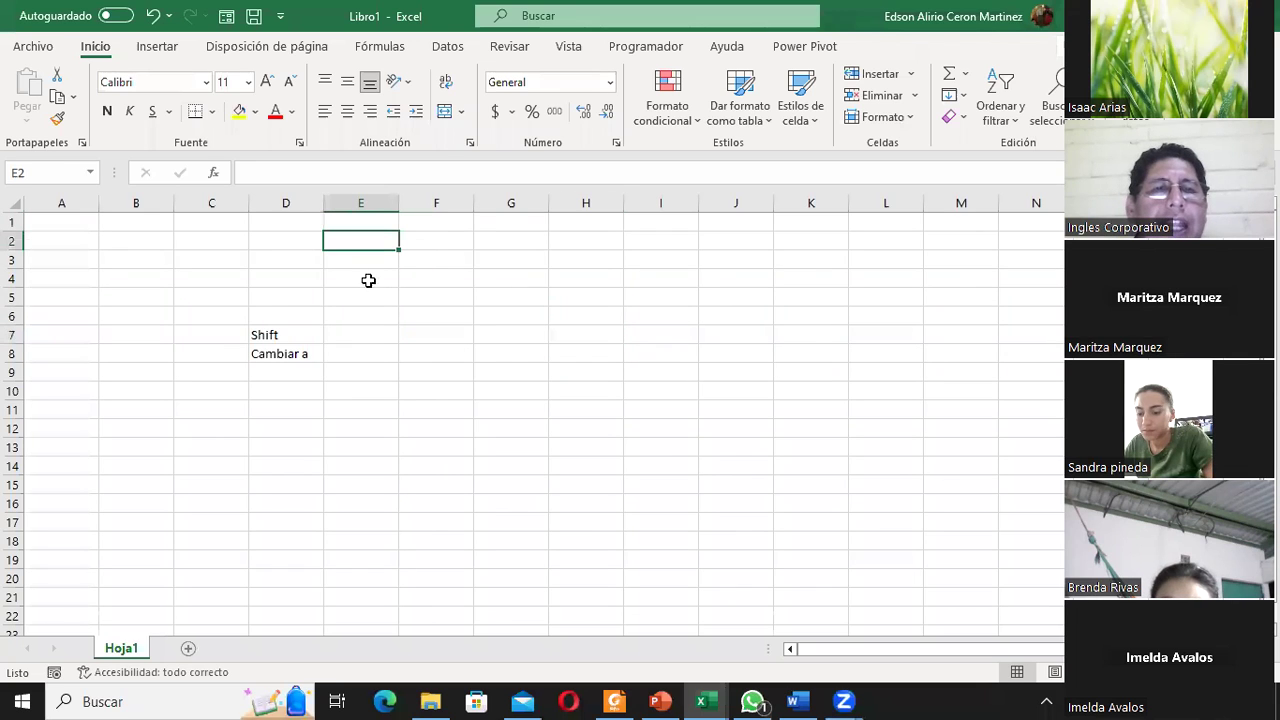
pyautogui.click(501, 238)
pyautogui.moveTo(501, 238); pyautogui.dragTo(500, 305)
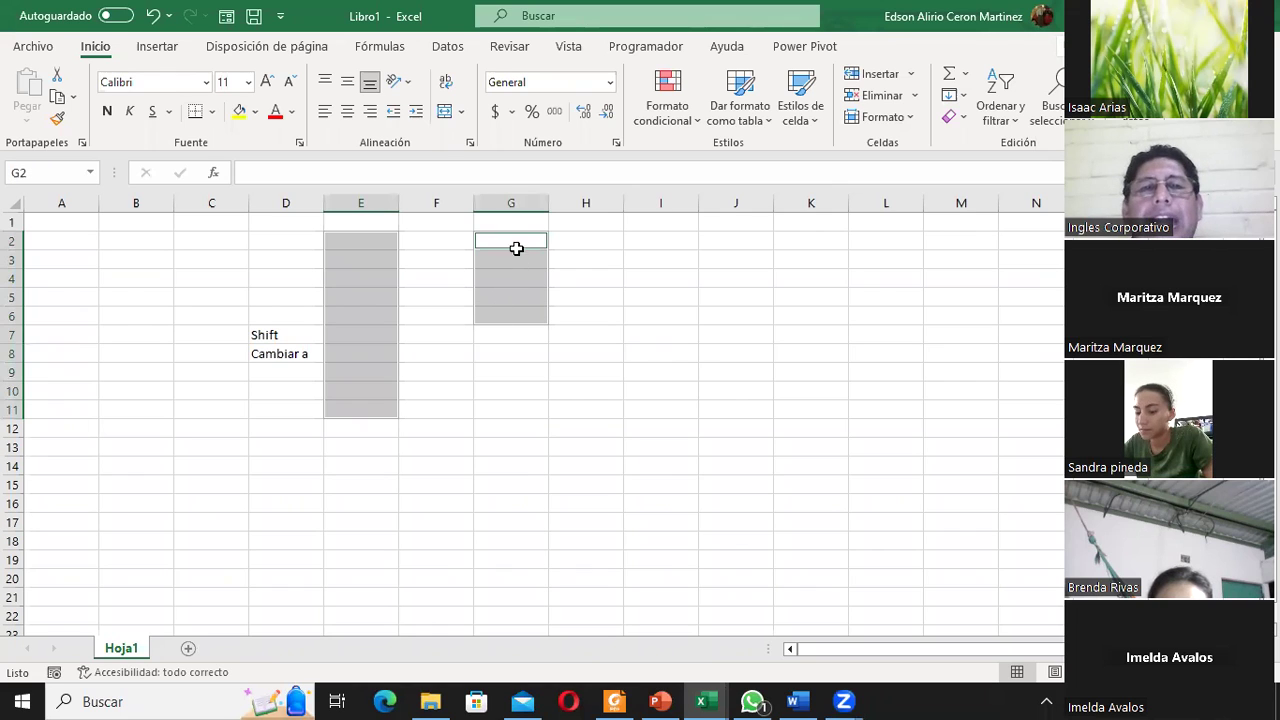
pyautogui.moveTo(643, 243); pyautogui.dragTo(651, 274)
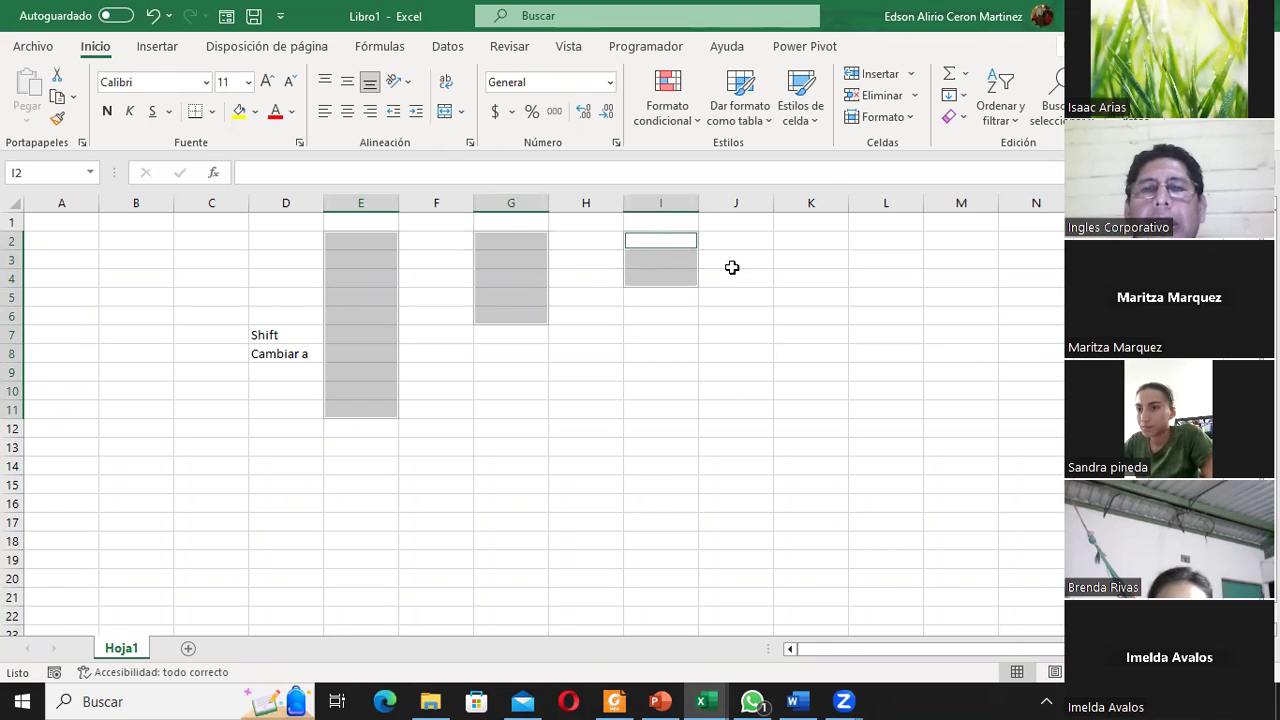
pyautogui.keyDown('ctrl'); pyautogui.click(791, 241); pyautogui.keyUp('ctrl')
pyautogui.moveTo(791, 241)
pyautogui.mouseDown()
pyautogui.moveTo(797, 260)
pyautogui.moveTo(816, 263)
pyautogui.mouseUp()
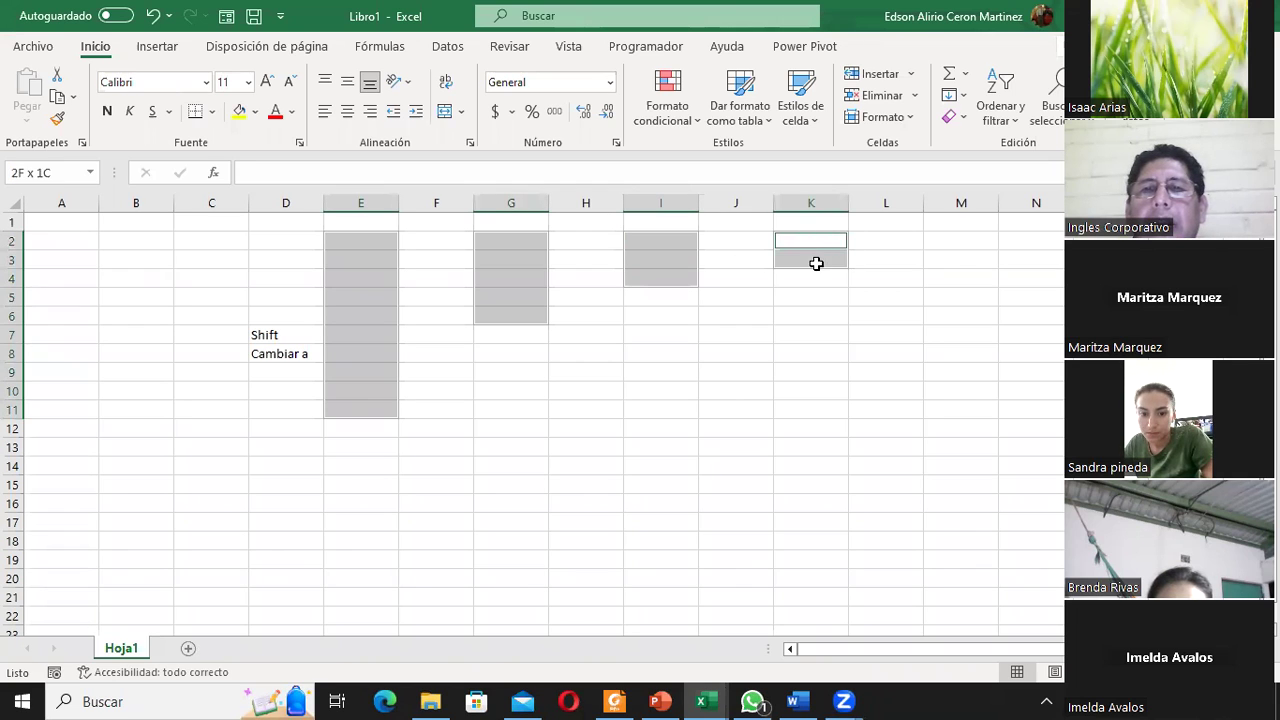
pyautogui.keyDown('ctrl'); pyautogui.click(951, 236); pyautogui.keyUp('ctrl')
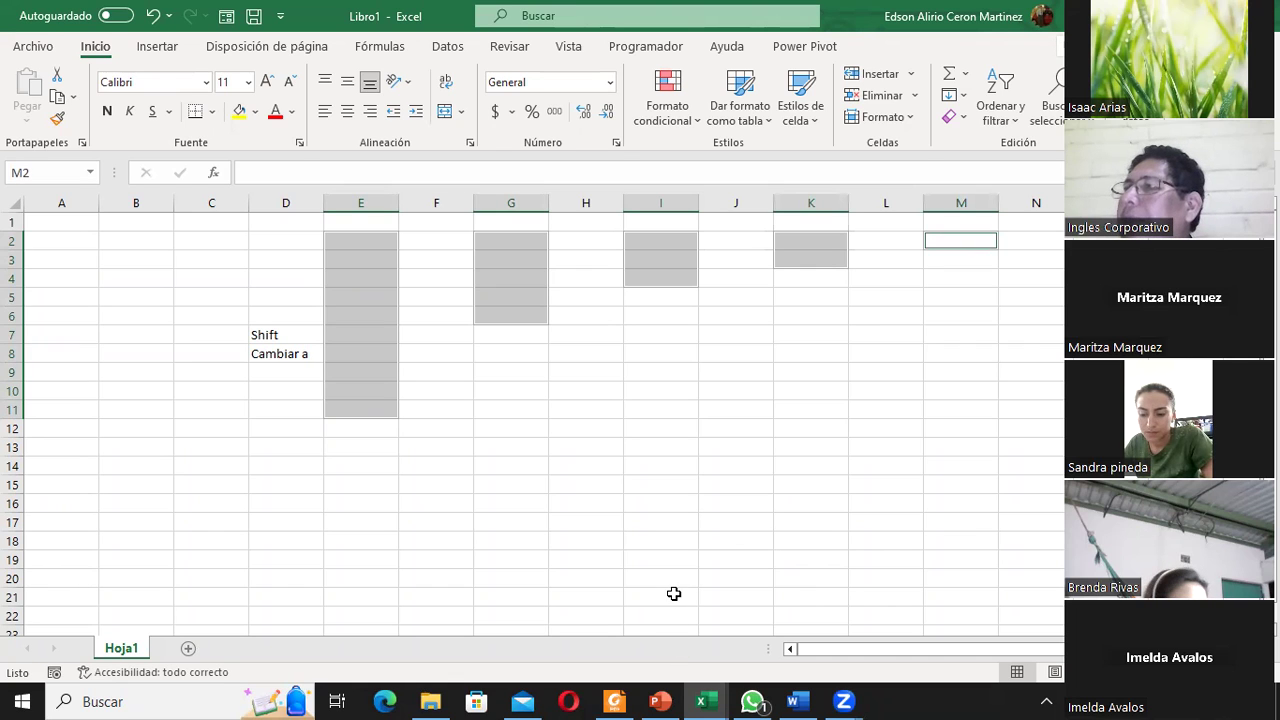
pyautogui.click(686, 519)
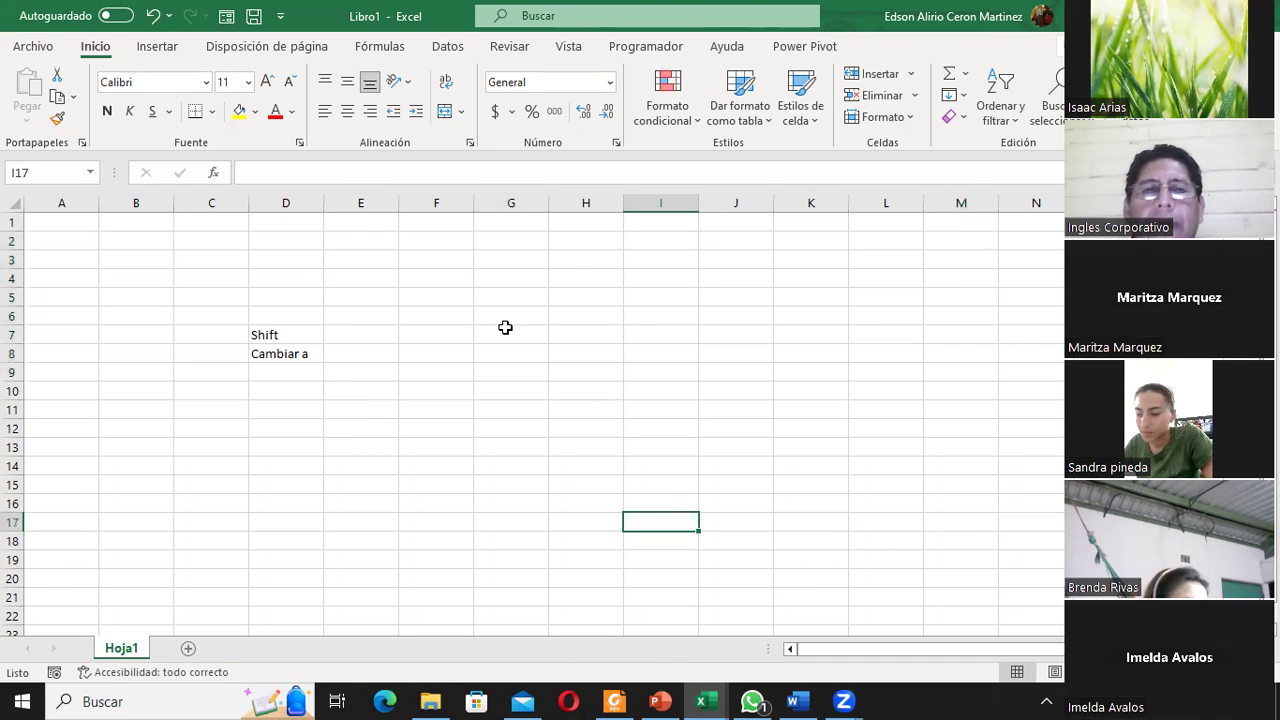
pyautogui.moveTo(431, 260); pyautogui.dragTo(433, 366)
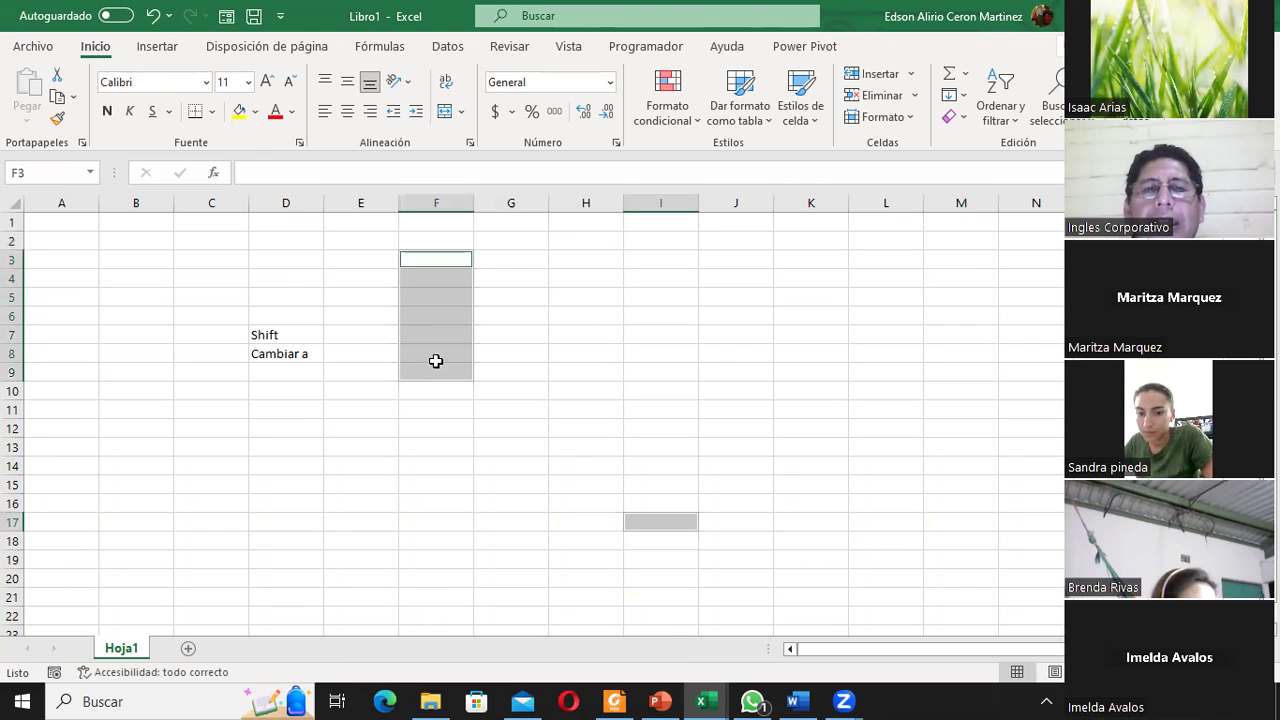
pyautogui.moveTo(597, 258); pyautogui.dragTo(594, 372)
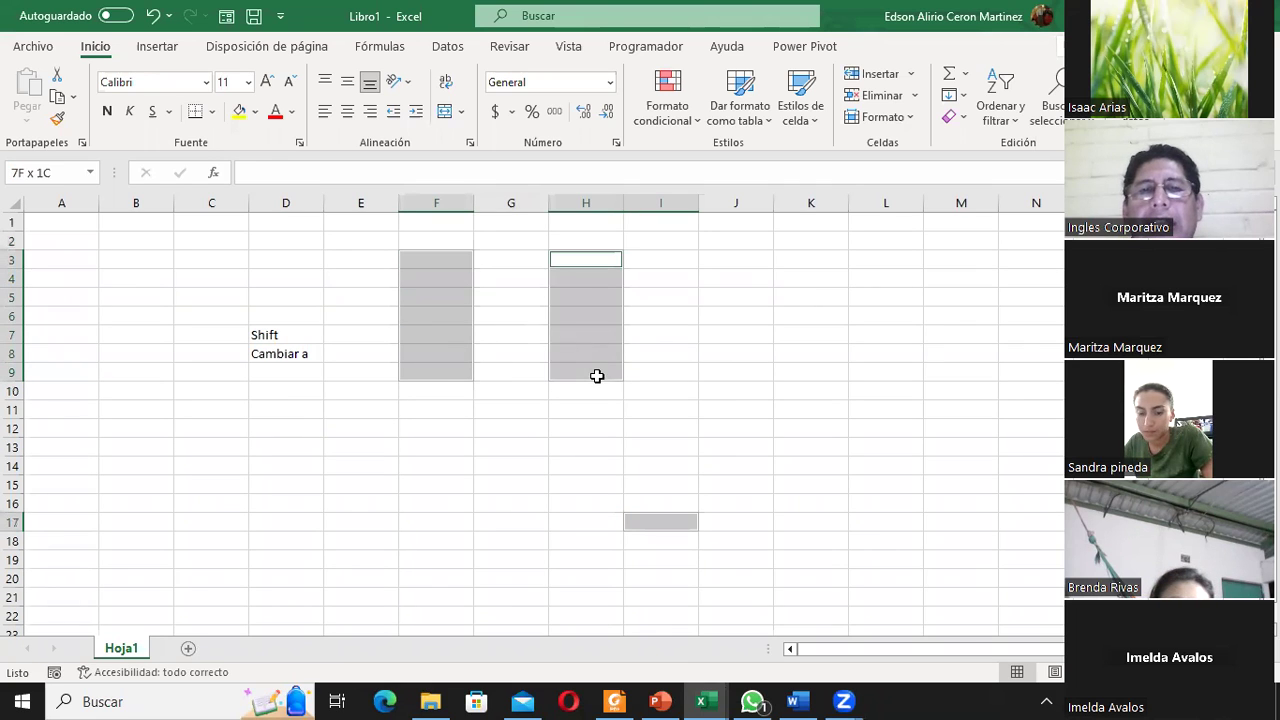
pyautogui.moveTo(726, 261); pyautogui.dragTo(729, 372)
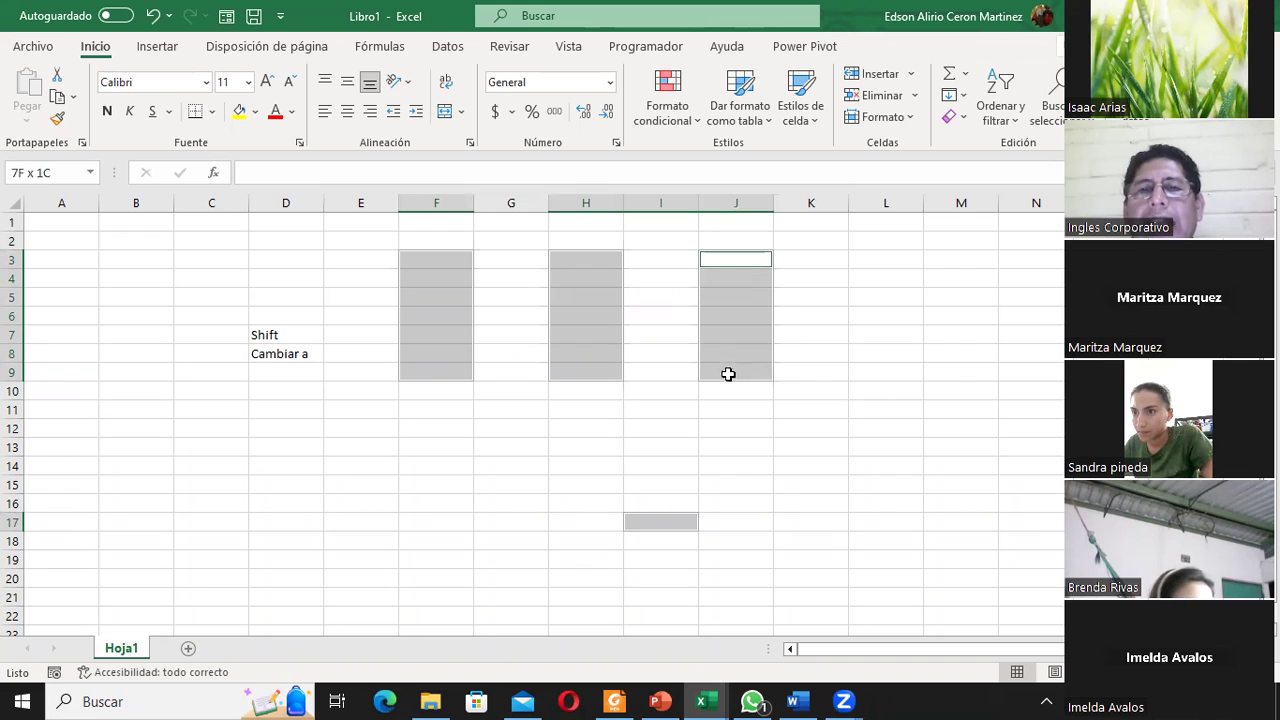
pyautogui.moveTo(867, 258); pyautogui.dragTo(862, 371)
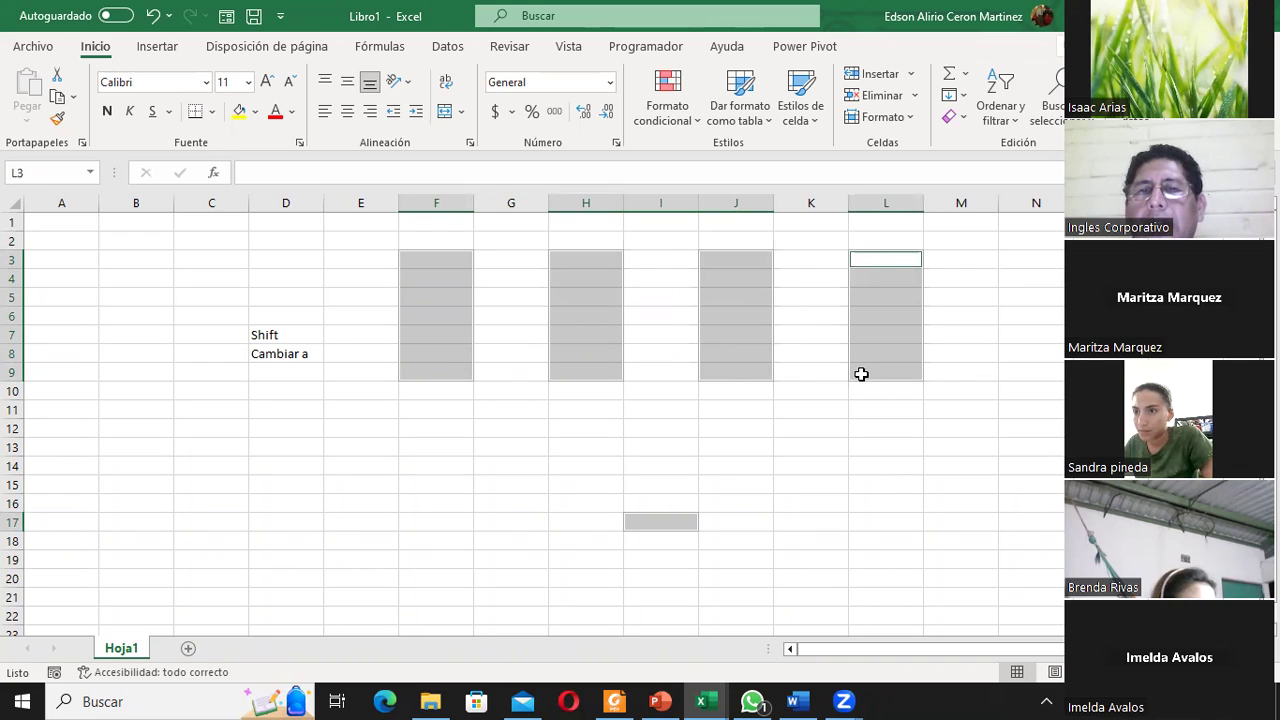
pyautogui.click(438, 417)
pyautogui.moveTo(503, 257)
pyautogui.mouseDown()
pyautogui.moveTo(509, 359)
pyautogui.moveTo(566, 440)
pyautogui.mouseUp()
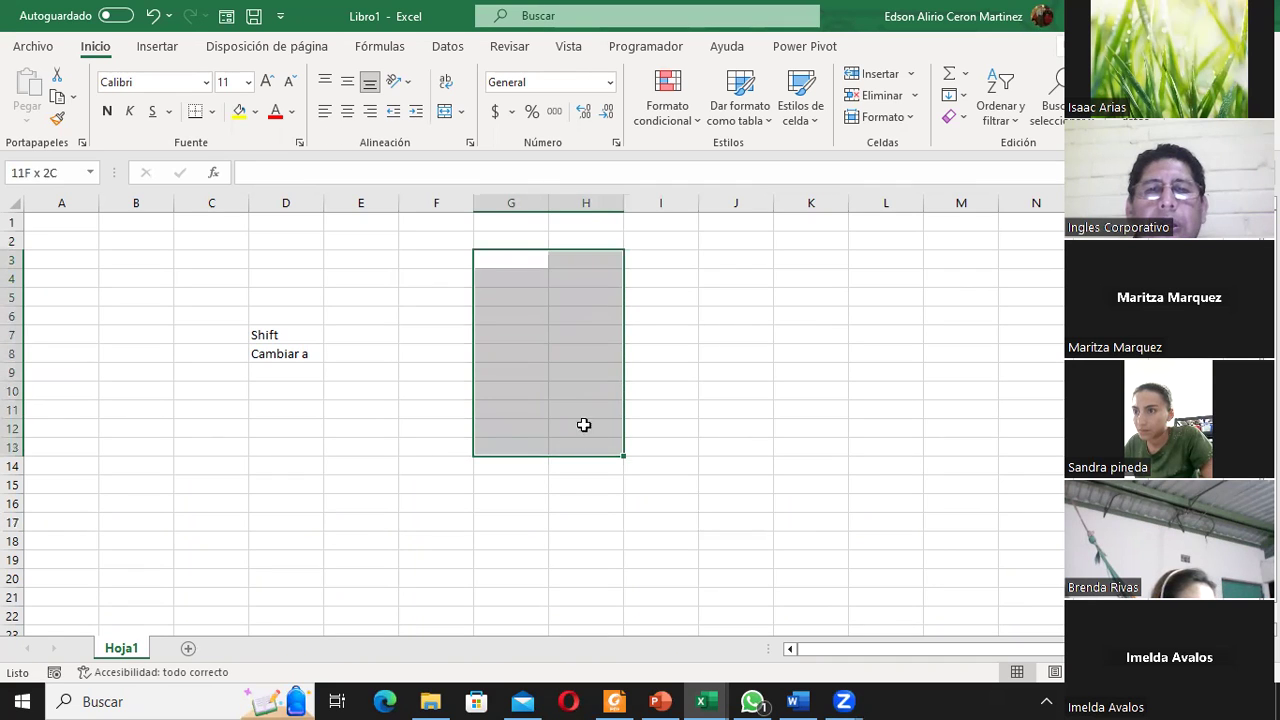
pyautogui.moveTo(423, 314)
pyautogui.mouseDown()
pyautogui.moveTo(430, 337)
pyautogui.moveTo(668, 337)
pyautogui.mouseUp()
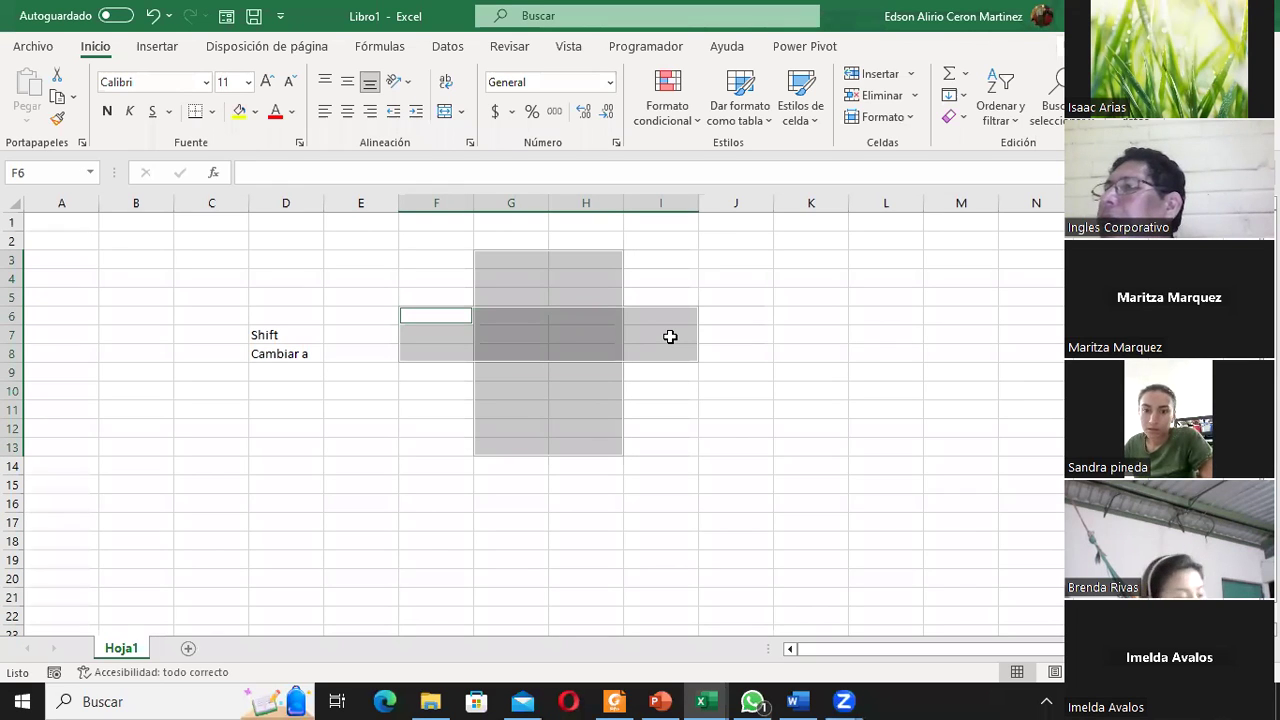
pyautogui.click(743, 290)
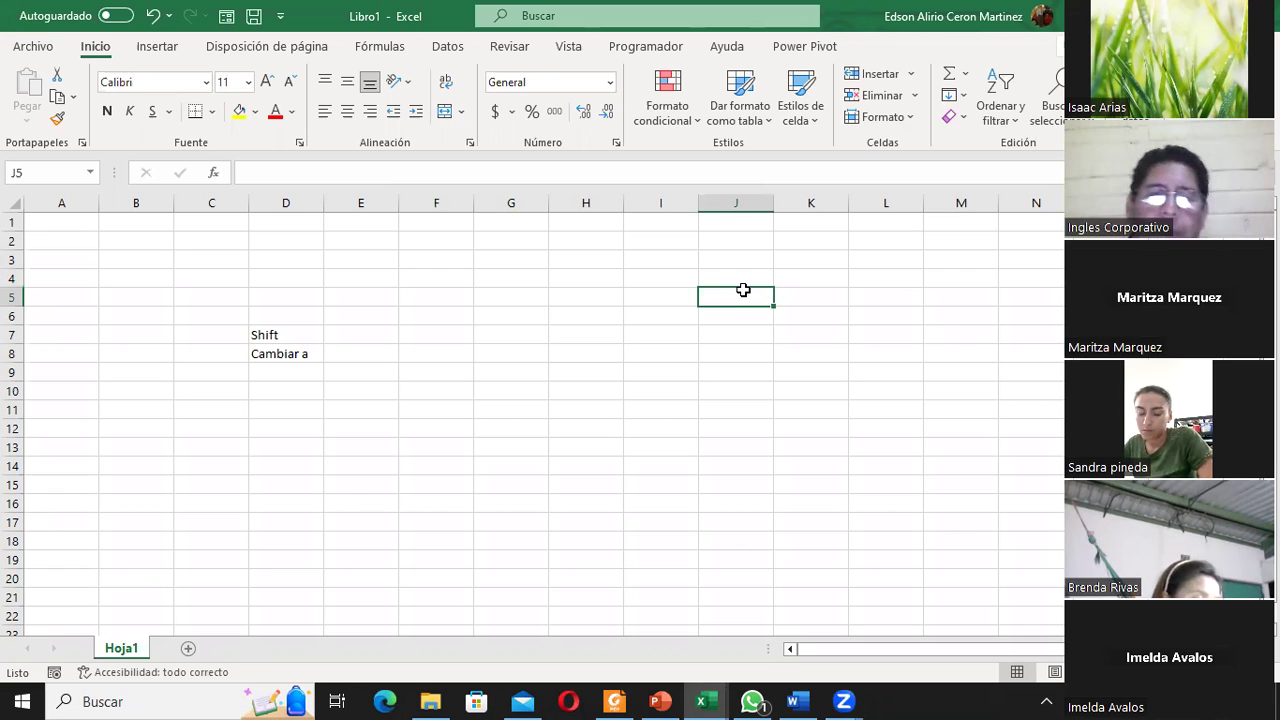
# In PowerPoint, revisit slide 12, then return to slide 13, 'Selección no correlativo'
pyautogui.click(672, 699)
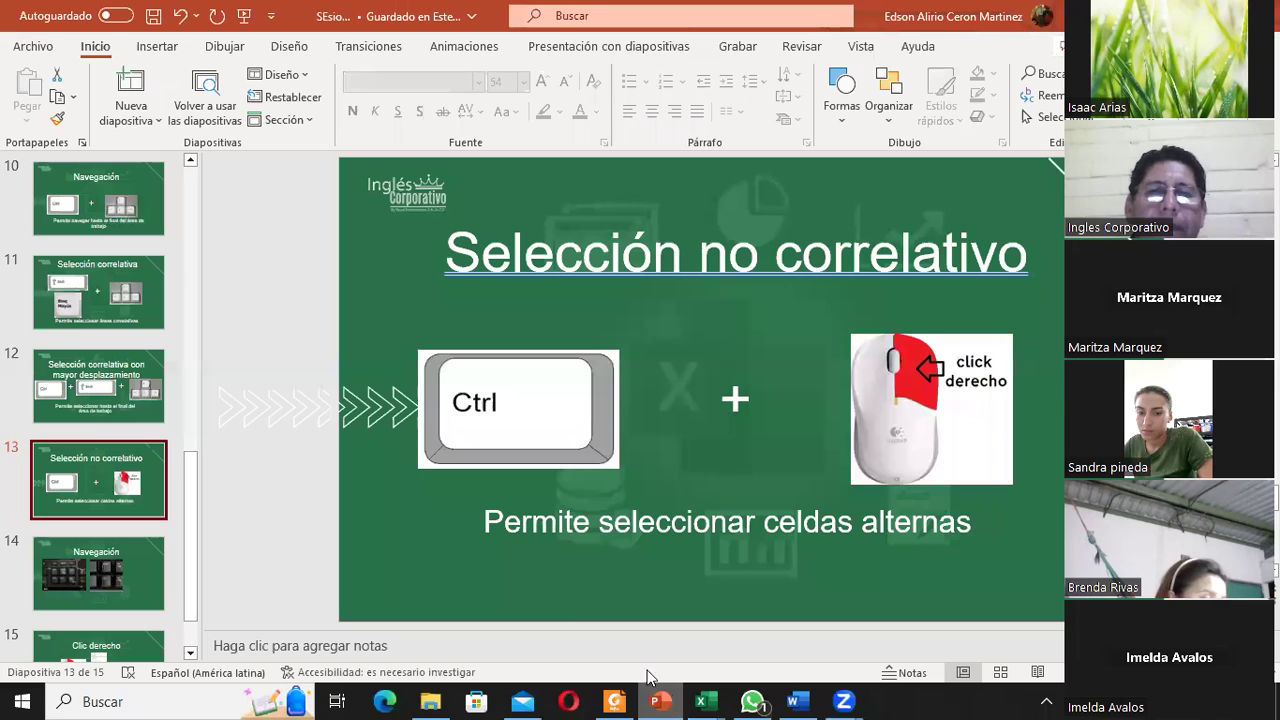
pyautogui.click(126, 386)
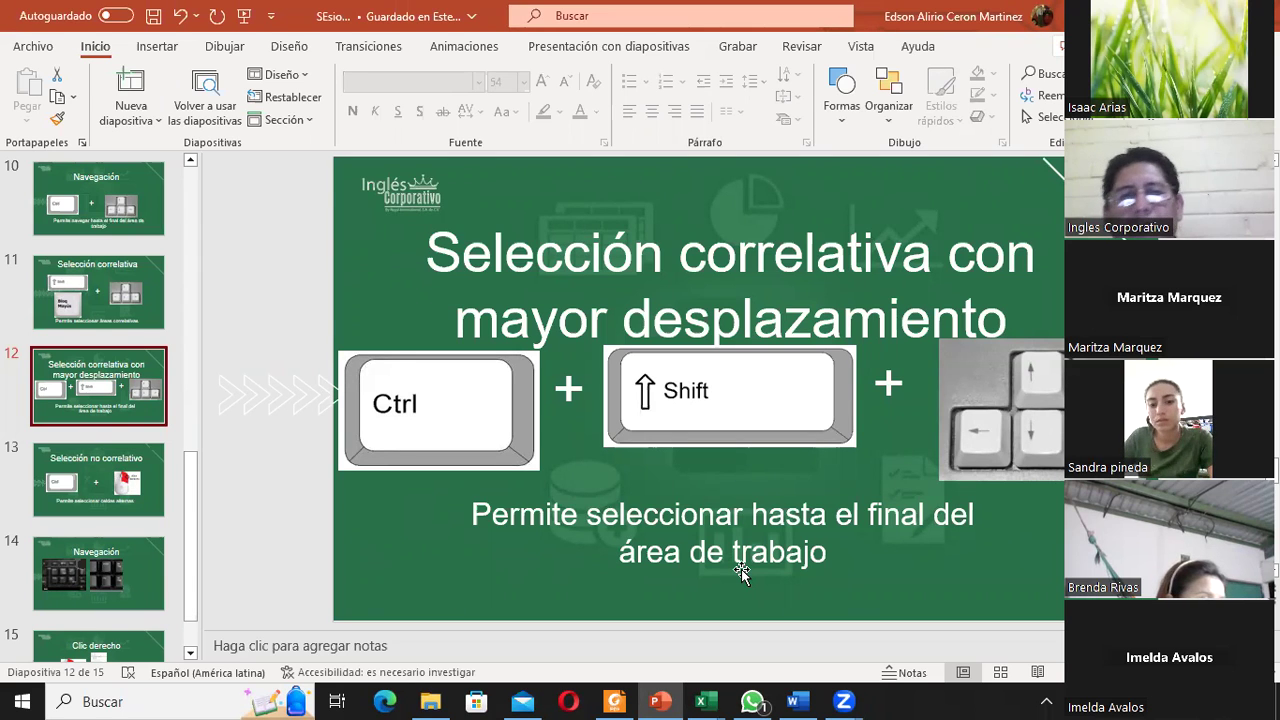
pyautogui.click(114, 488)
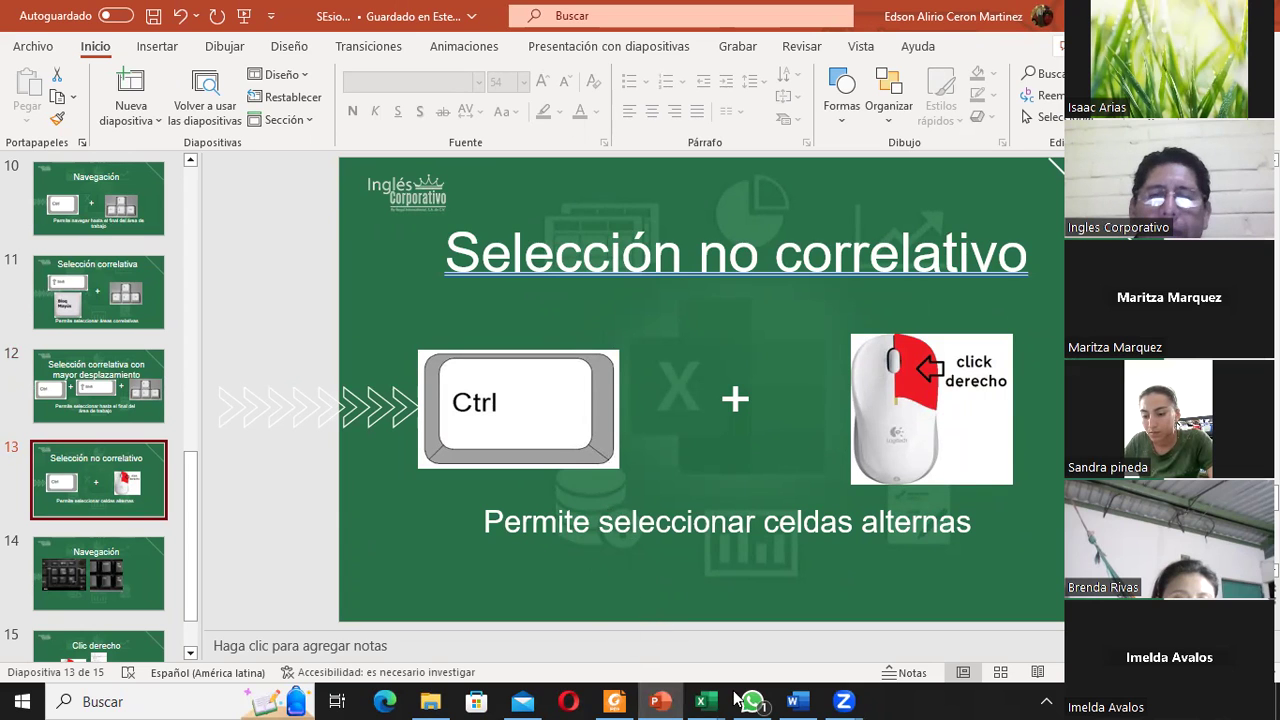
# Select cell G8 in Libro1, then show slide 14, Navegación, in the presentation
pyautogui.moveTo(703, 701)
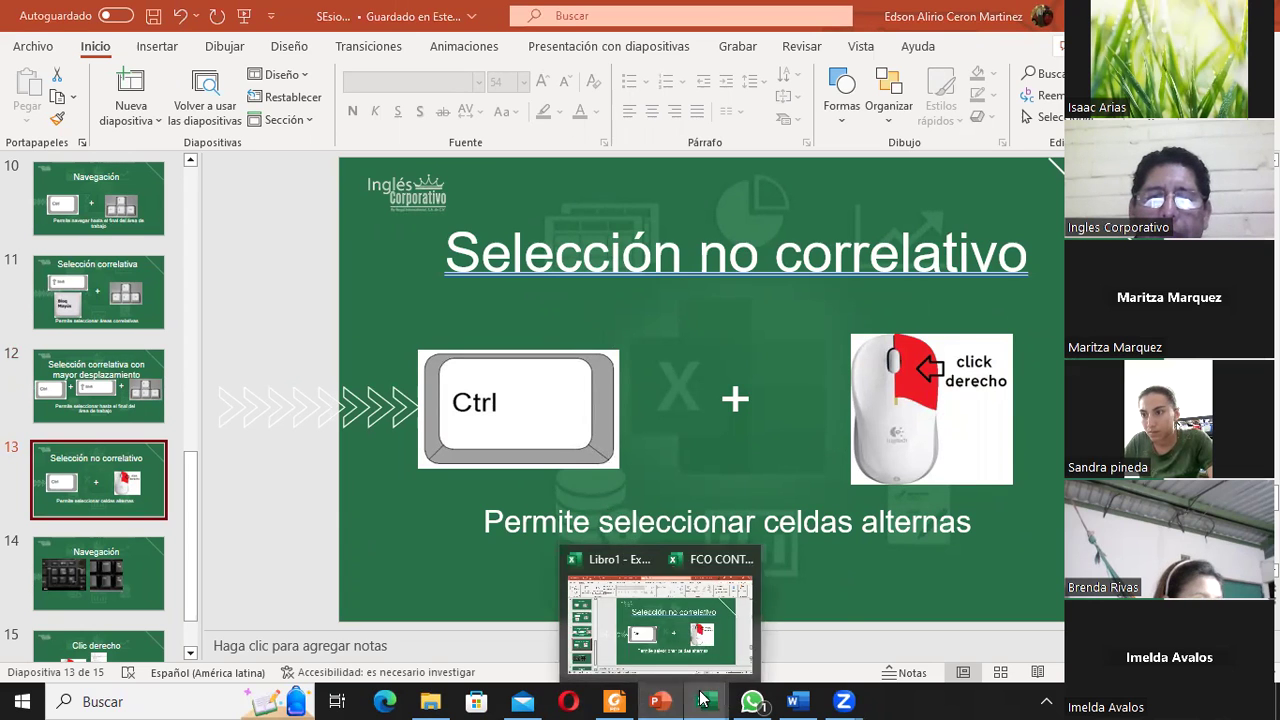
pyautogui.click(600, 622)
pyautogui.click(497, 362)
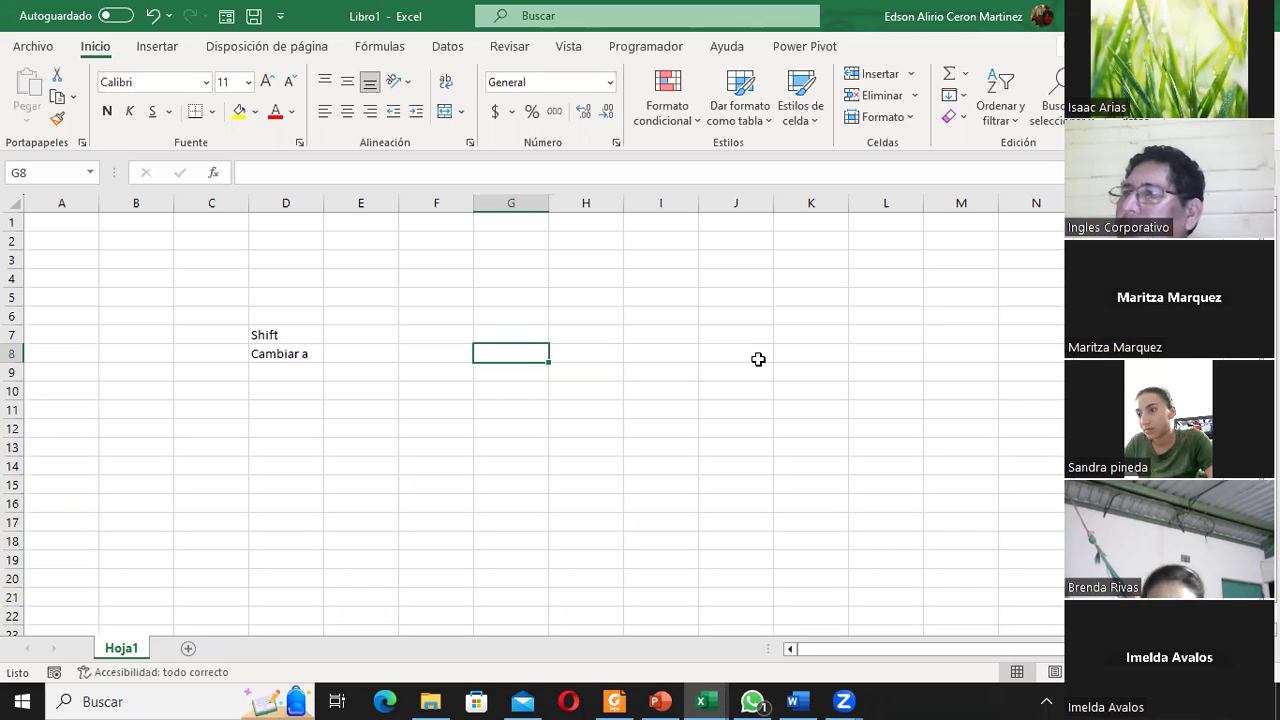
pyautogui.click(664, 699)
pyautogui.click(60, 594)
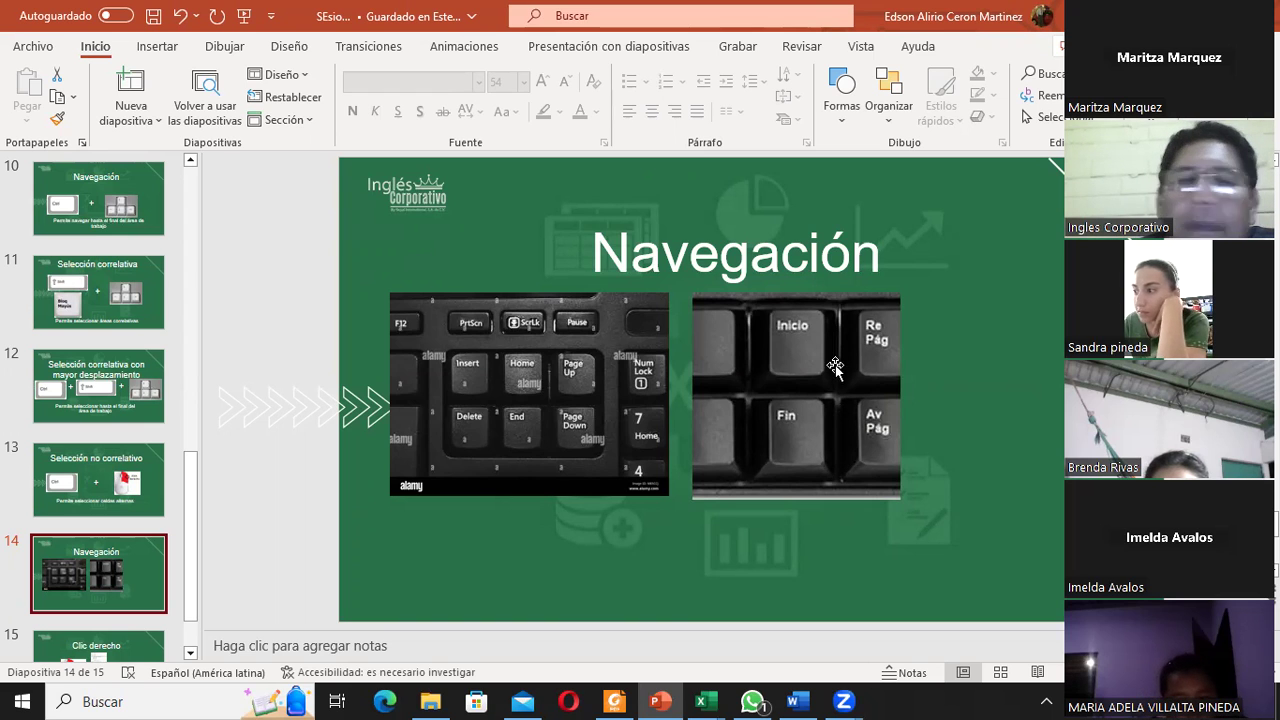
# Browse slides 15, 14, 12, 13, 11 and 10, ending on slide 9, the Navegación question slide
pyautogui.click(137, 648)
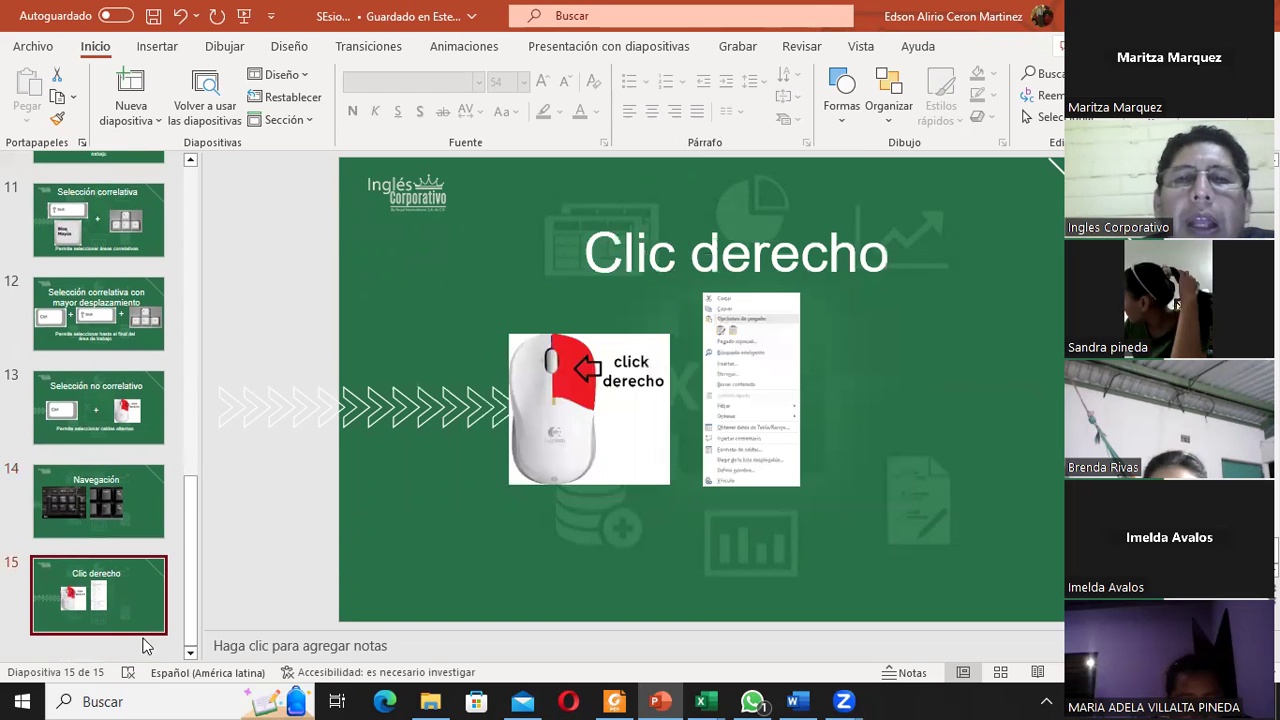
pyautogui.click(133, 506)
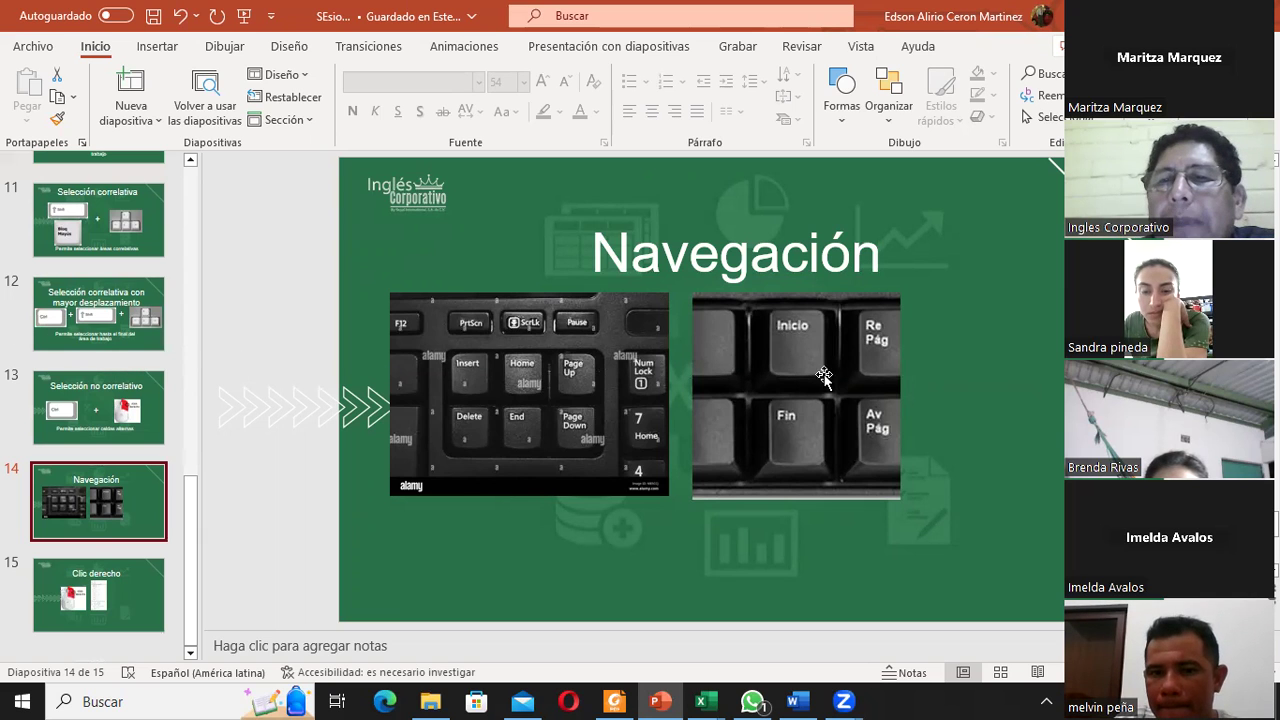
pyautogui.click(84, 328)
pyautogui.click(94, 416)
pyautogui.click(106, 320)
pyautogui.moveTo(107, 257); pyautogui.dragTo(137, 317)
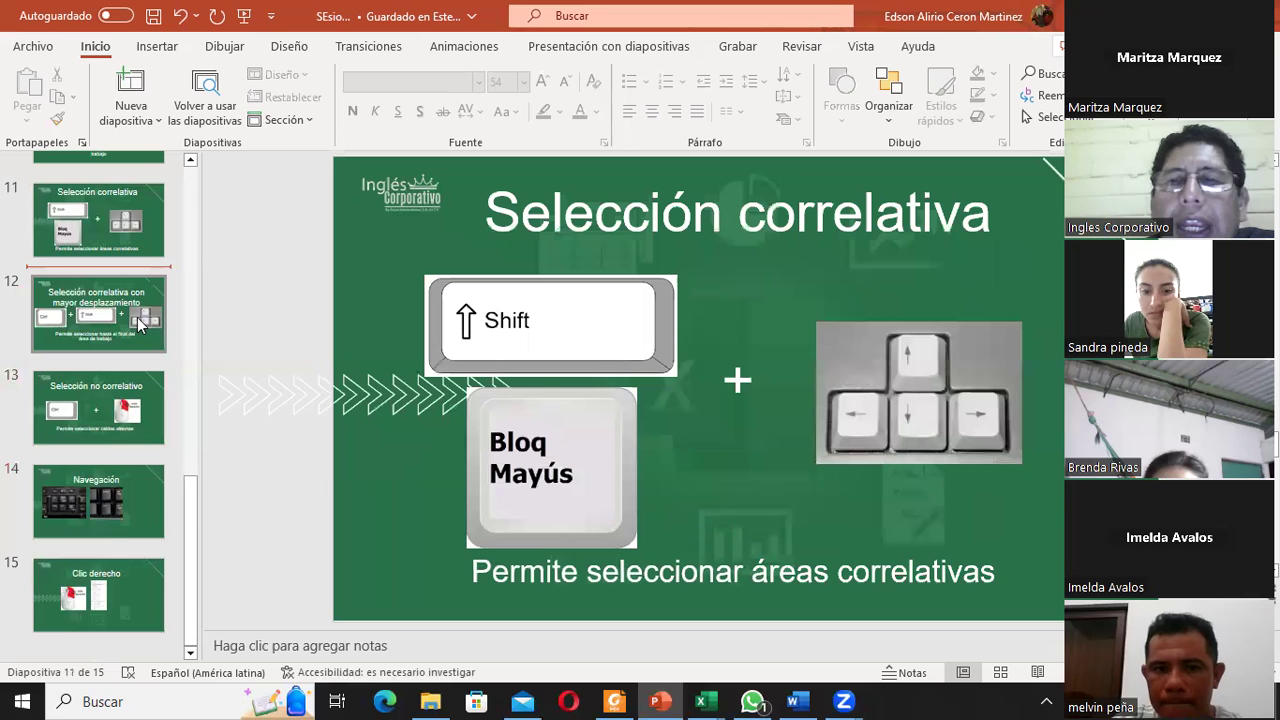
pyautogui.click(118, 240)
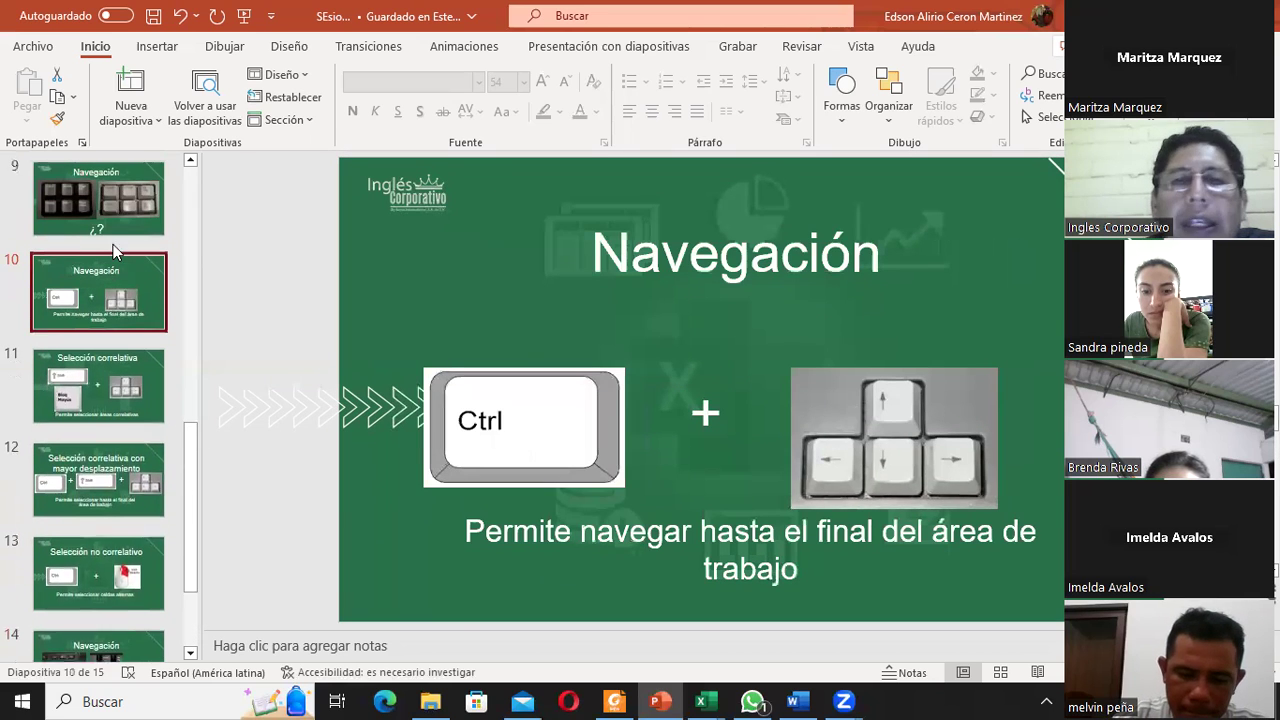
pyautogui.scroll(1, 113, 250)
pyautogui.click(113, 250)
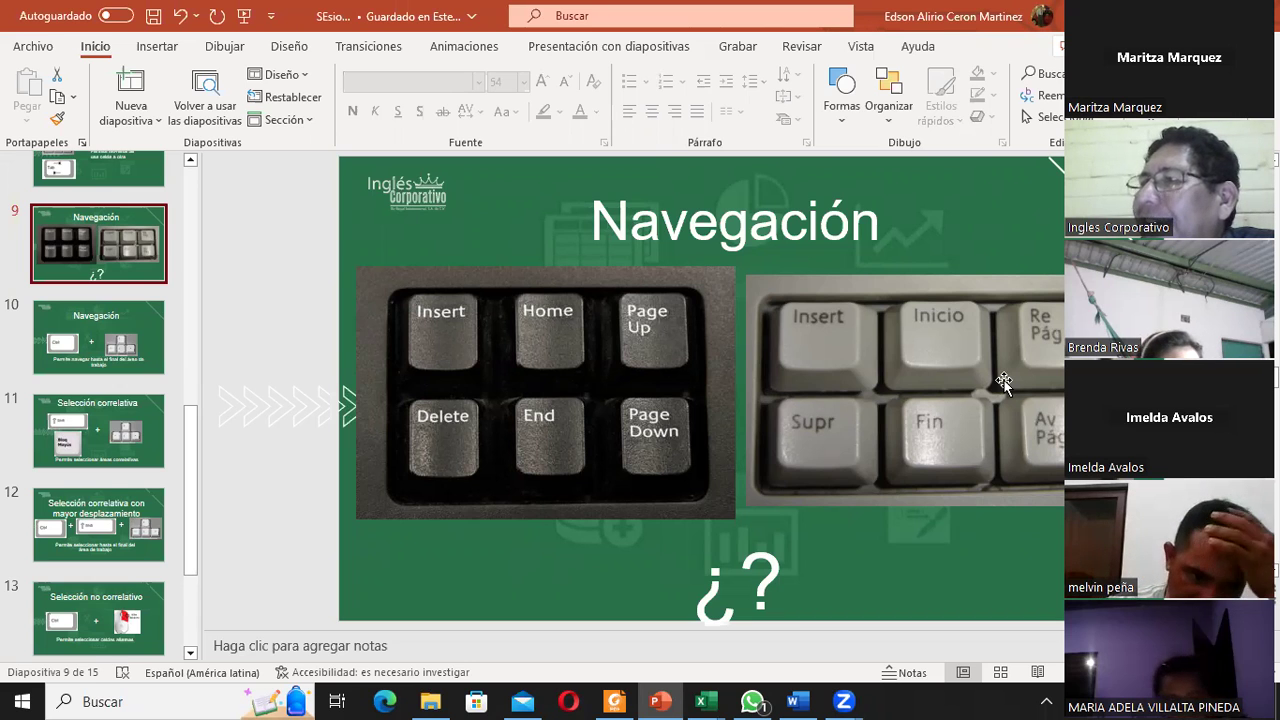
pyautogui.click(703, 701)
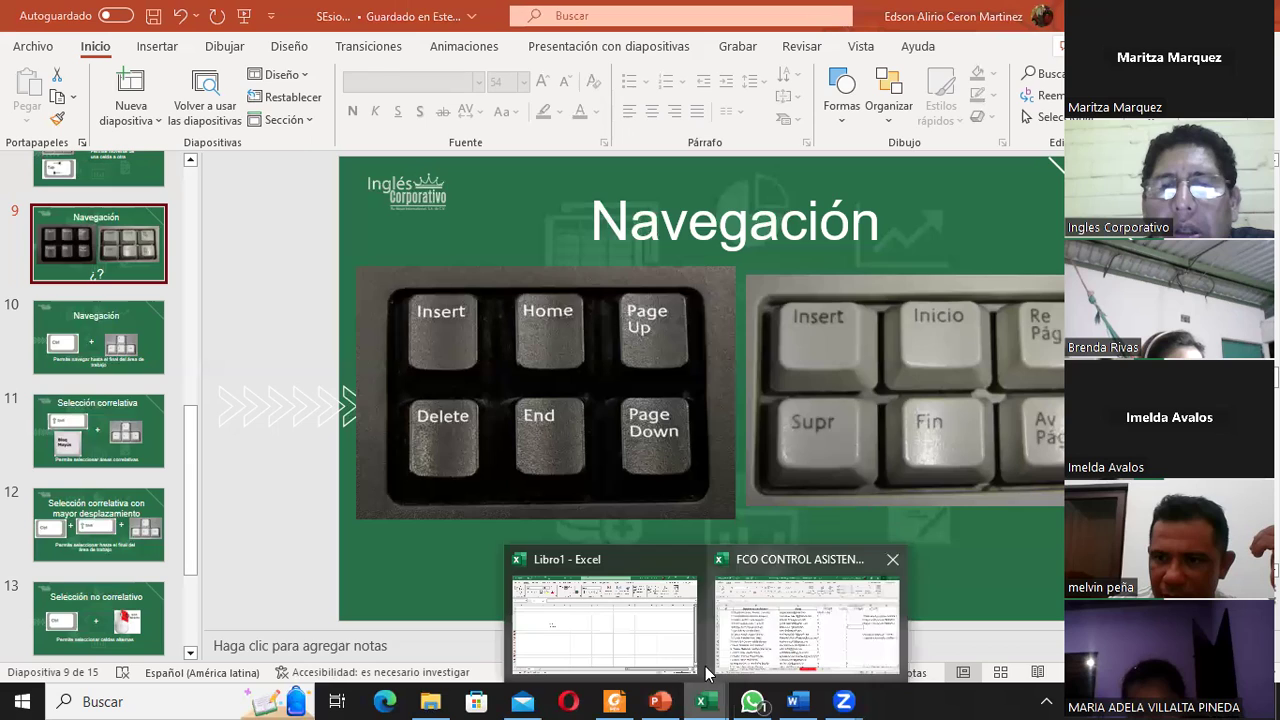
# In Libro1, select cells J6, A1, A4 and A3, returning each time to A1
pyautogui.click(664, 645)
pyautogui.click(708, 316)
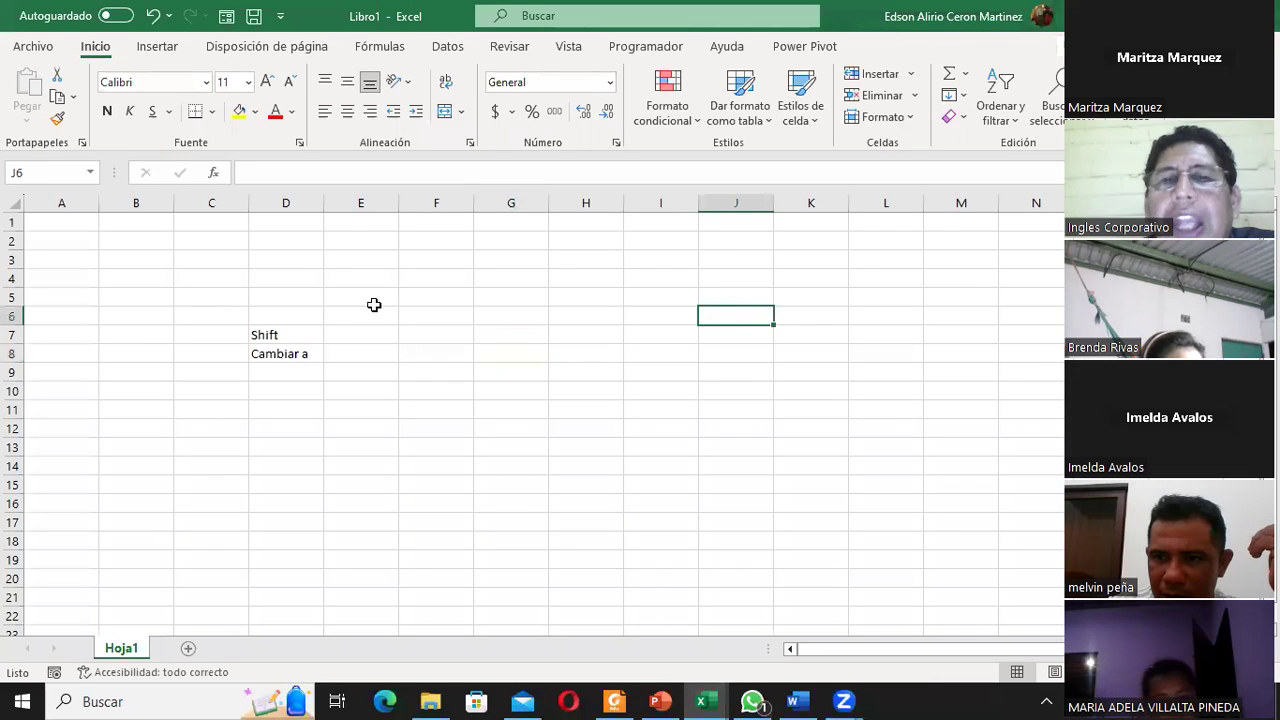
pyautogui.click(78, 225)
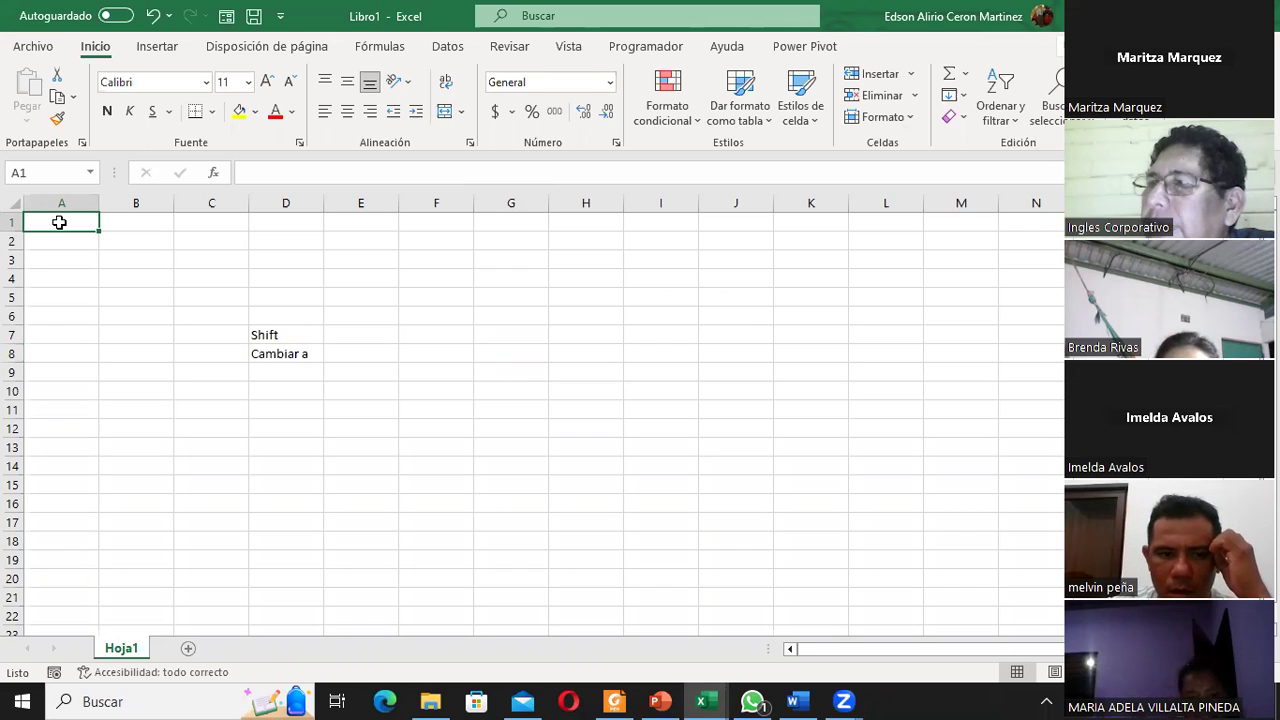
pyautogui.click(52, 280)
pyautogui.click(52, 225)
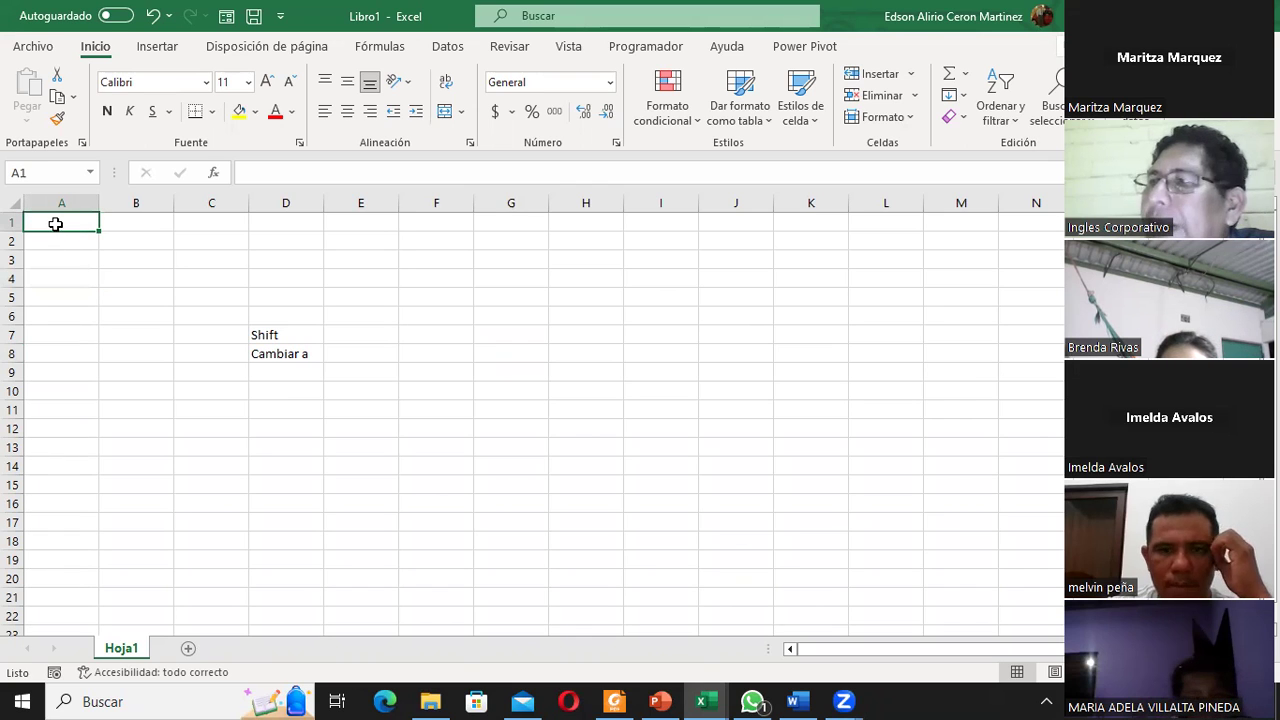
pyautogui.click(86, 260)
pyautogui.click(76, 219)
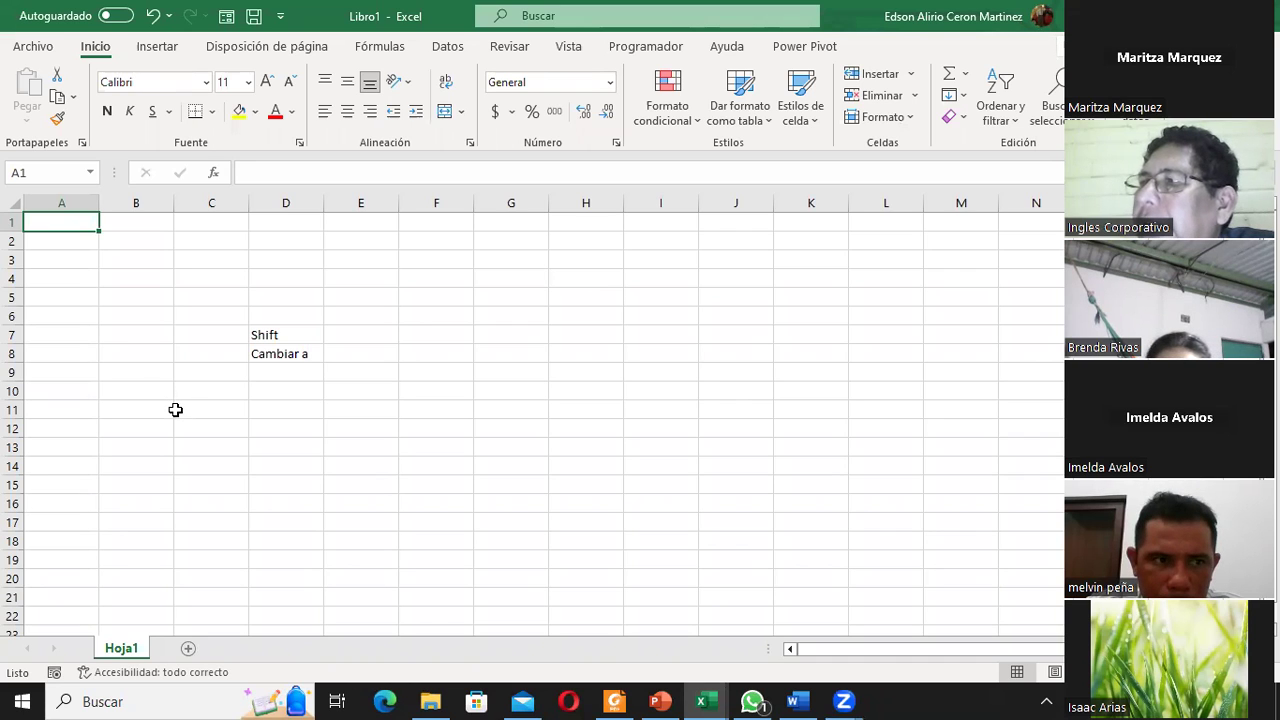
# Page down and up through column A between rows 1, 23 and 45
pyautogui.press('pagedown')
pyautogui.press('pagedown')
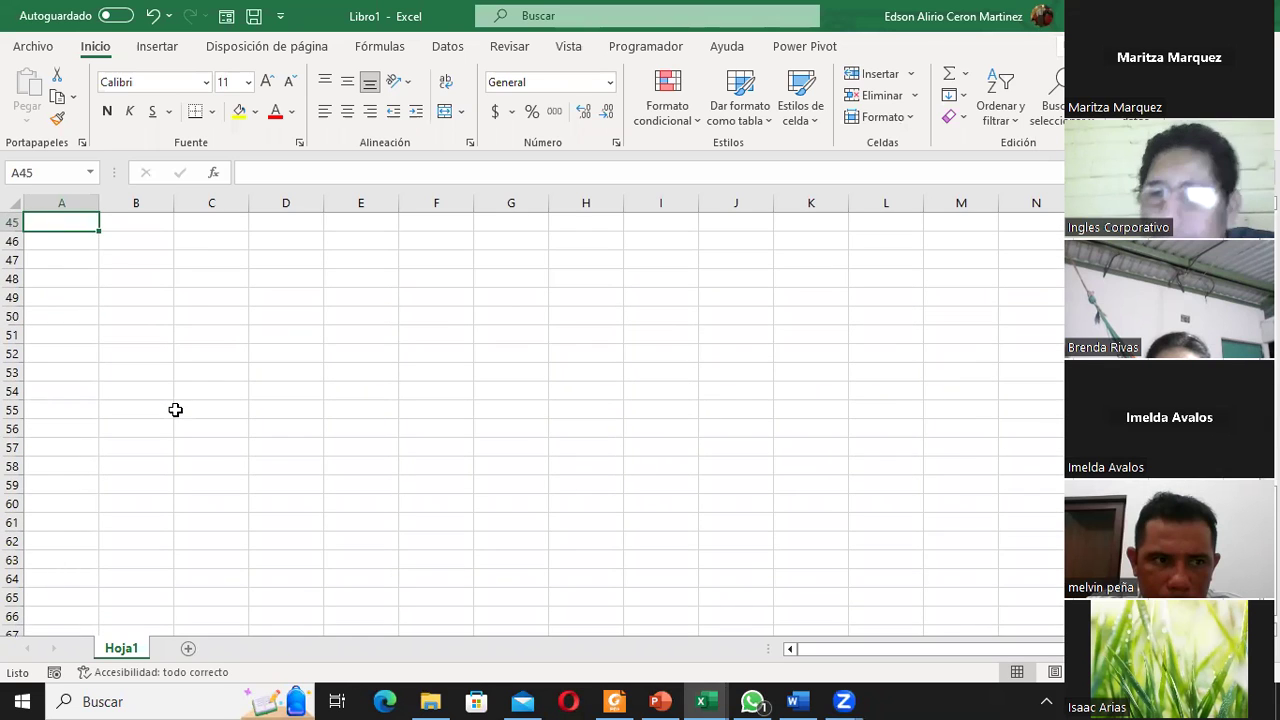
pyautogui.press('pageup')
pyautogui.press('pageup')
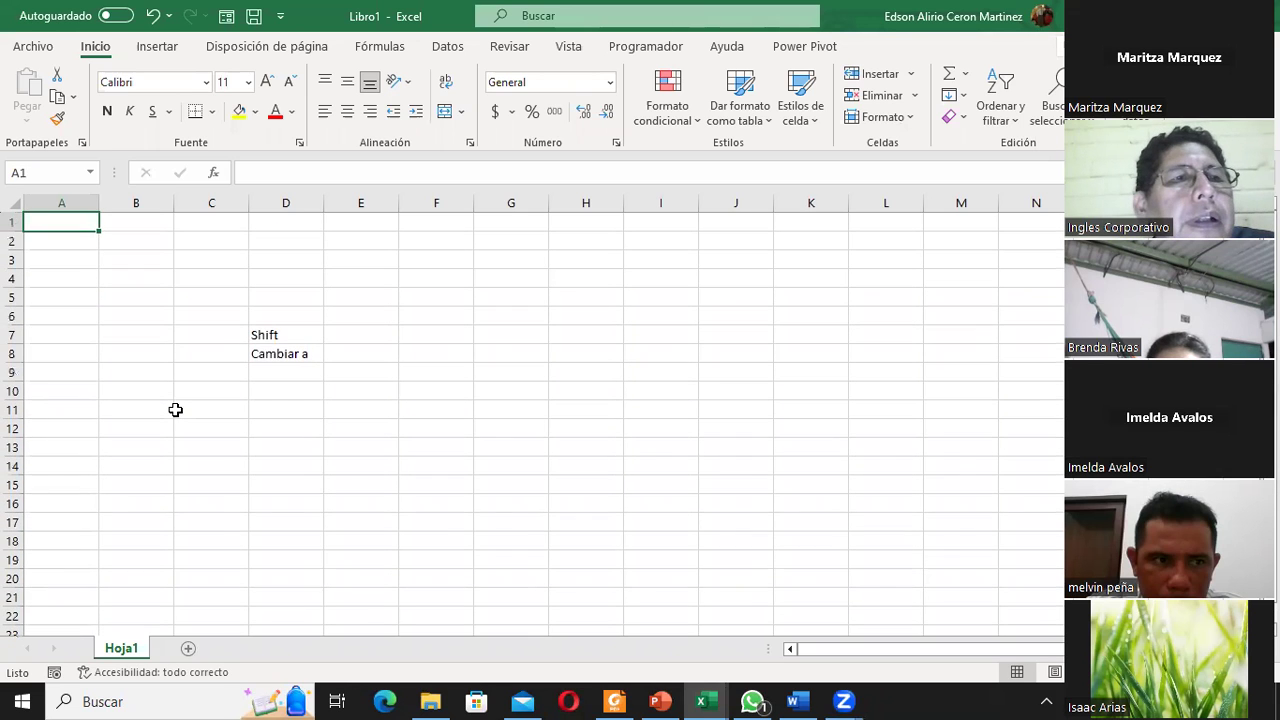
pyautogui.press('pagedown')
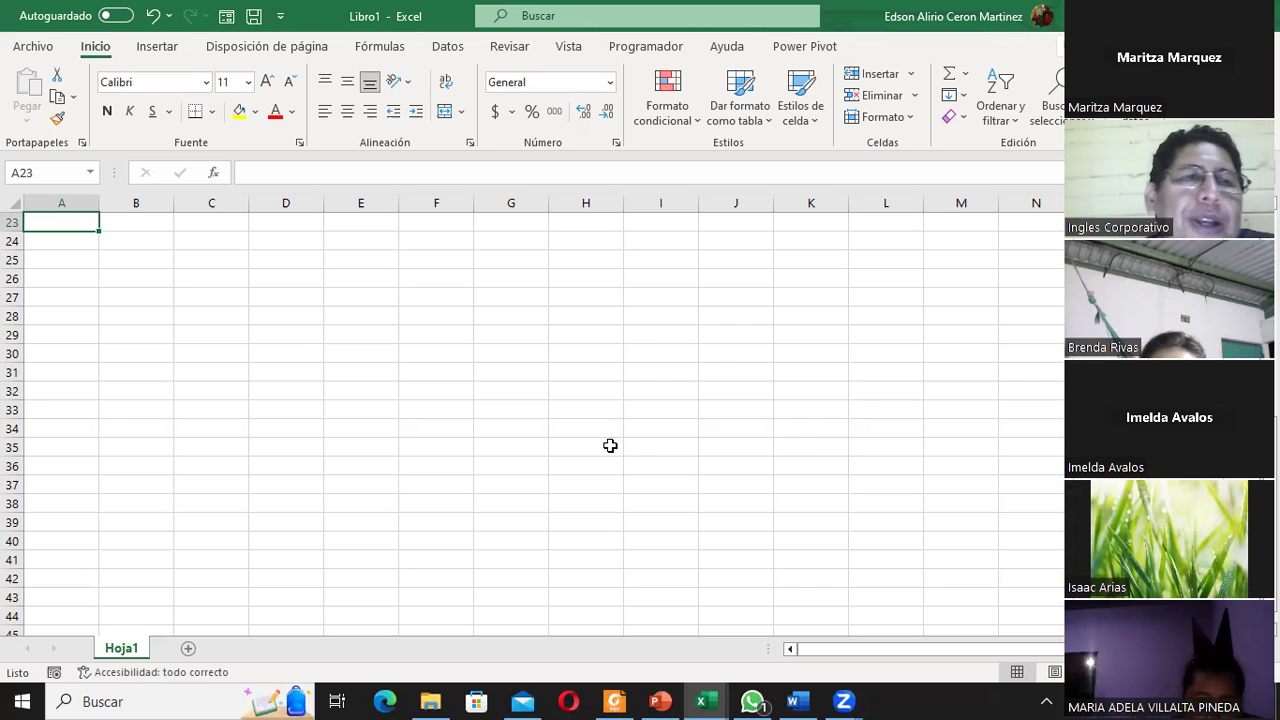
pyautogui.moveTo(717, 697)
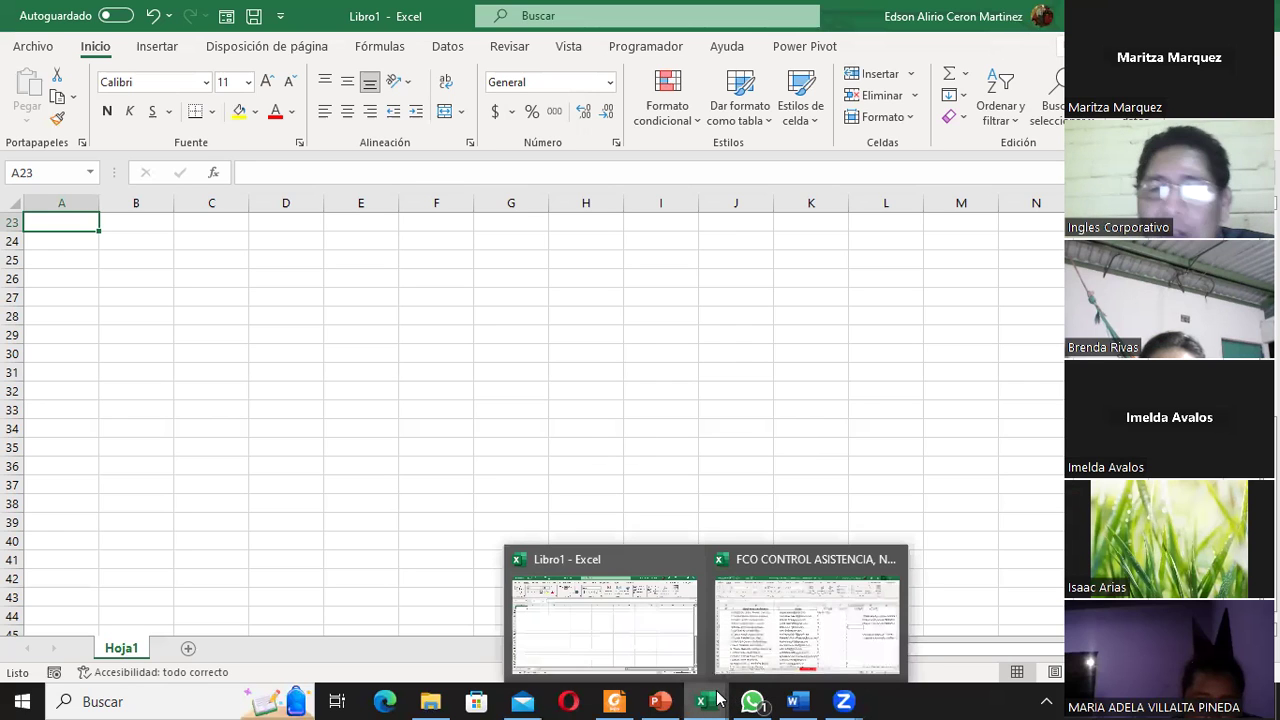
pyautogui.moveTo(757, 681)
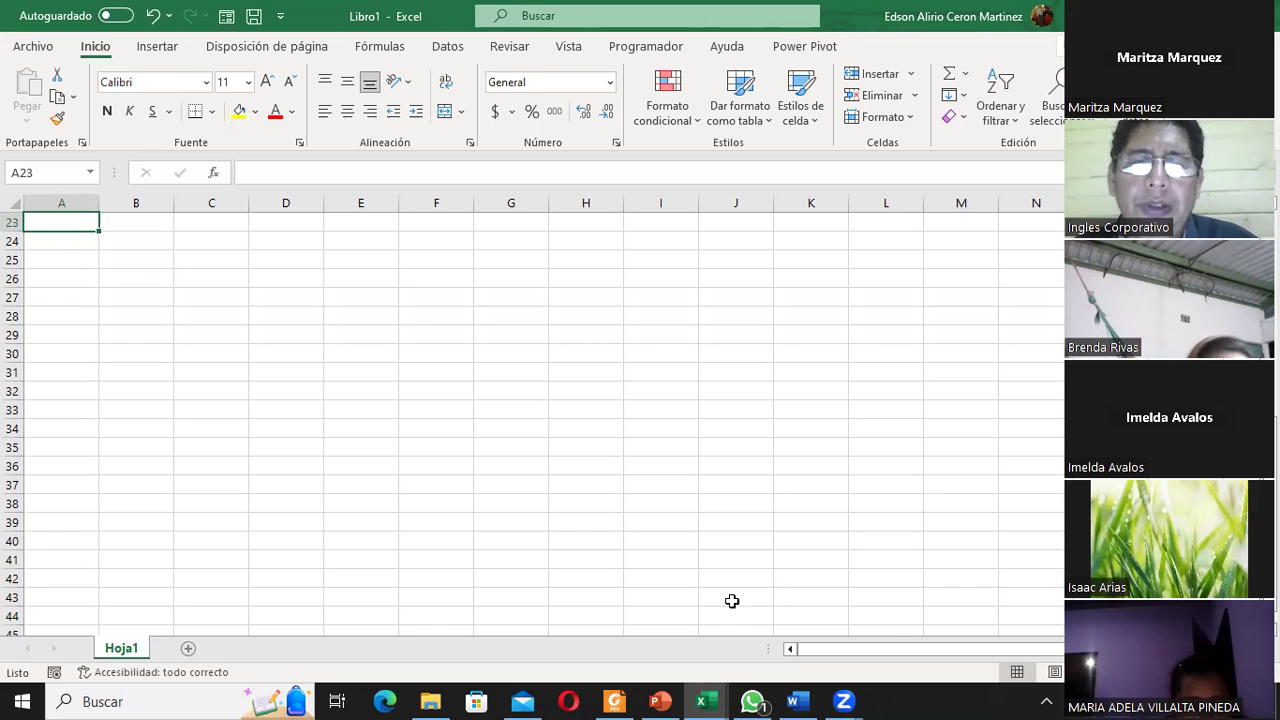
pyautogui.click(701, 701)
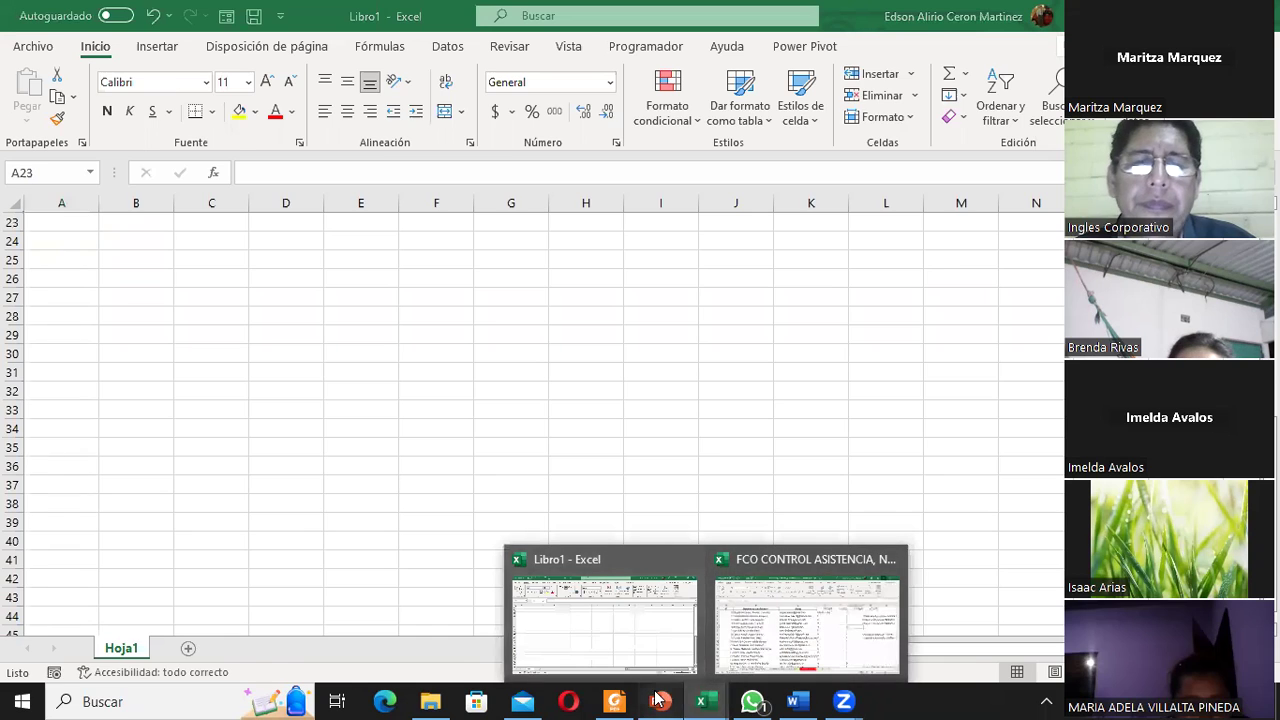
# Bring the presentation forward and move from slide 13, Selección no correlativo, to slide 15, Clic derecho
pyautogui.click(660, 701)
pyautogui.click(32, 622)
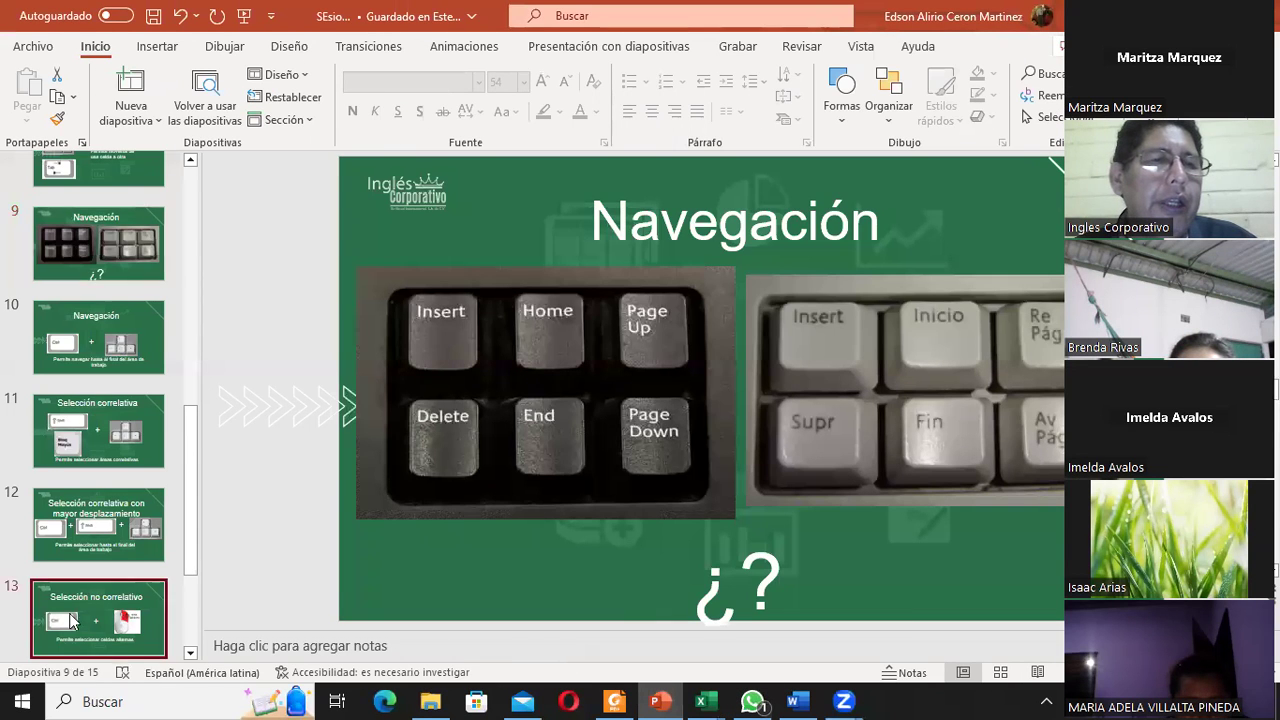
pyautogui.click(120, 575)
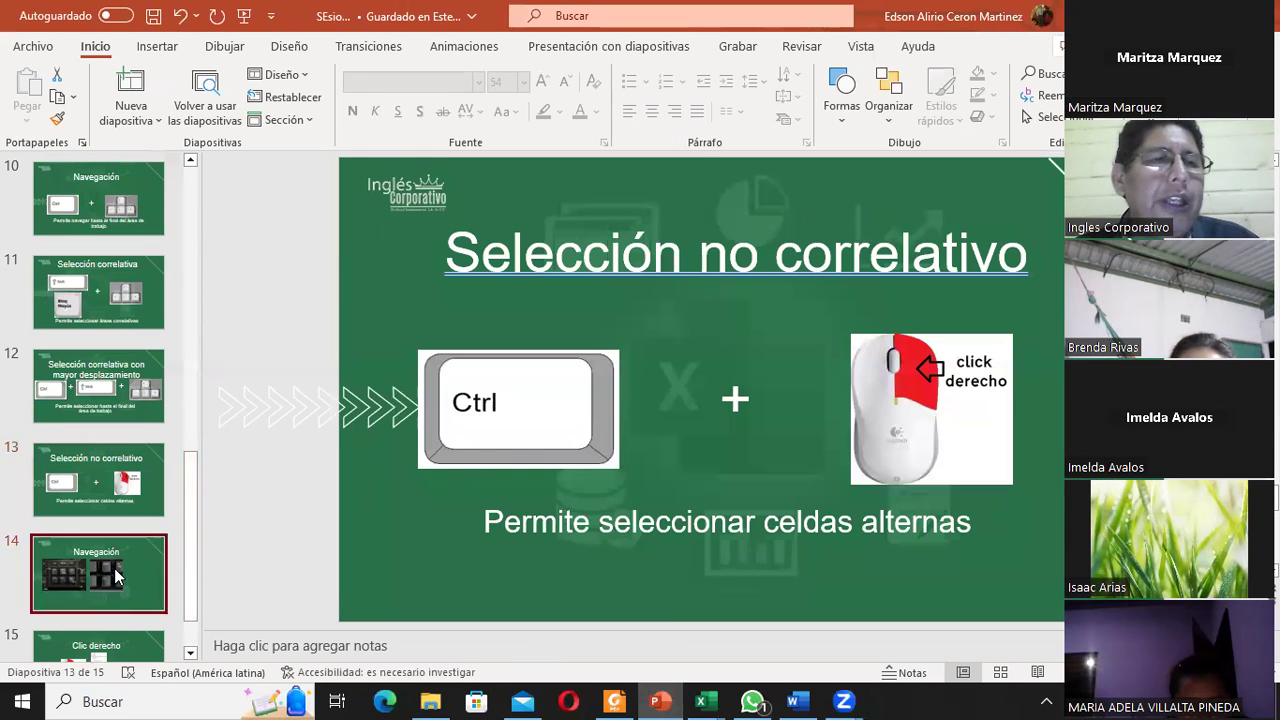
pyautogui.click(135, 639)
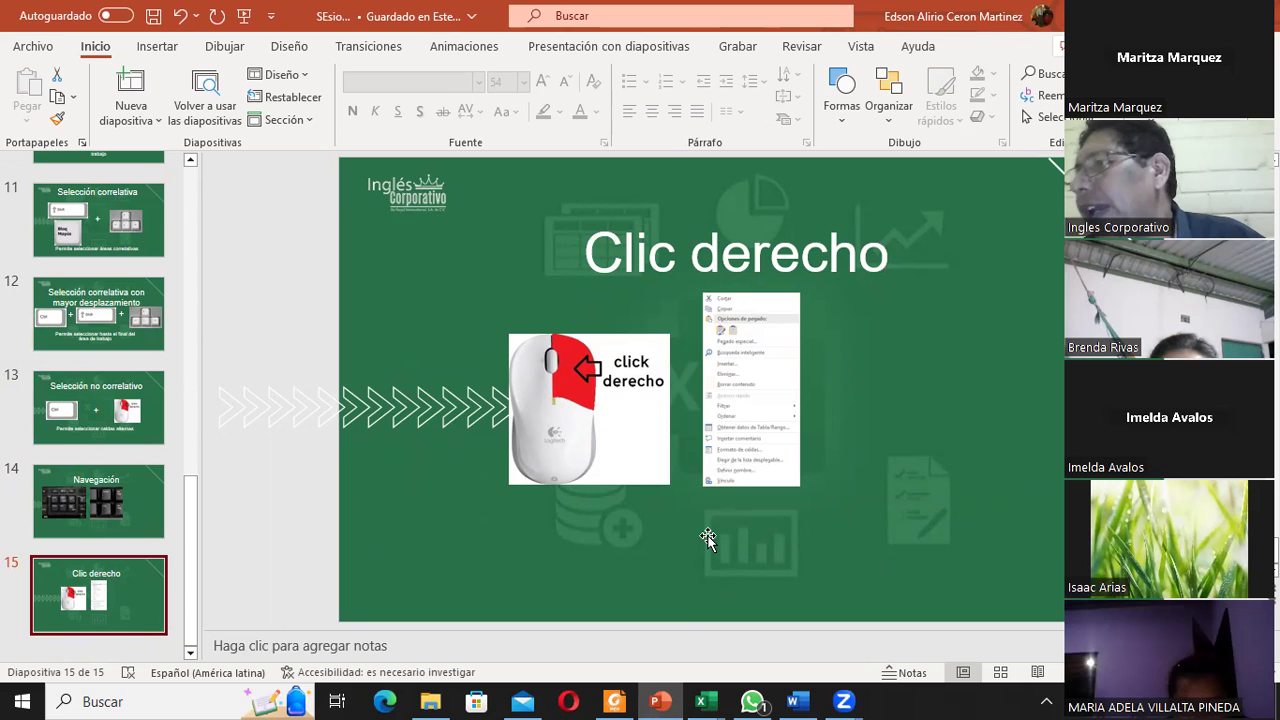
pyautogui.click(708, 697)
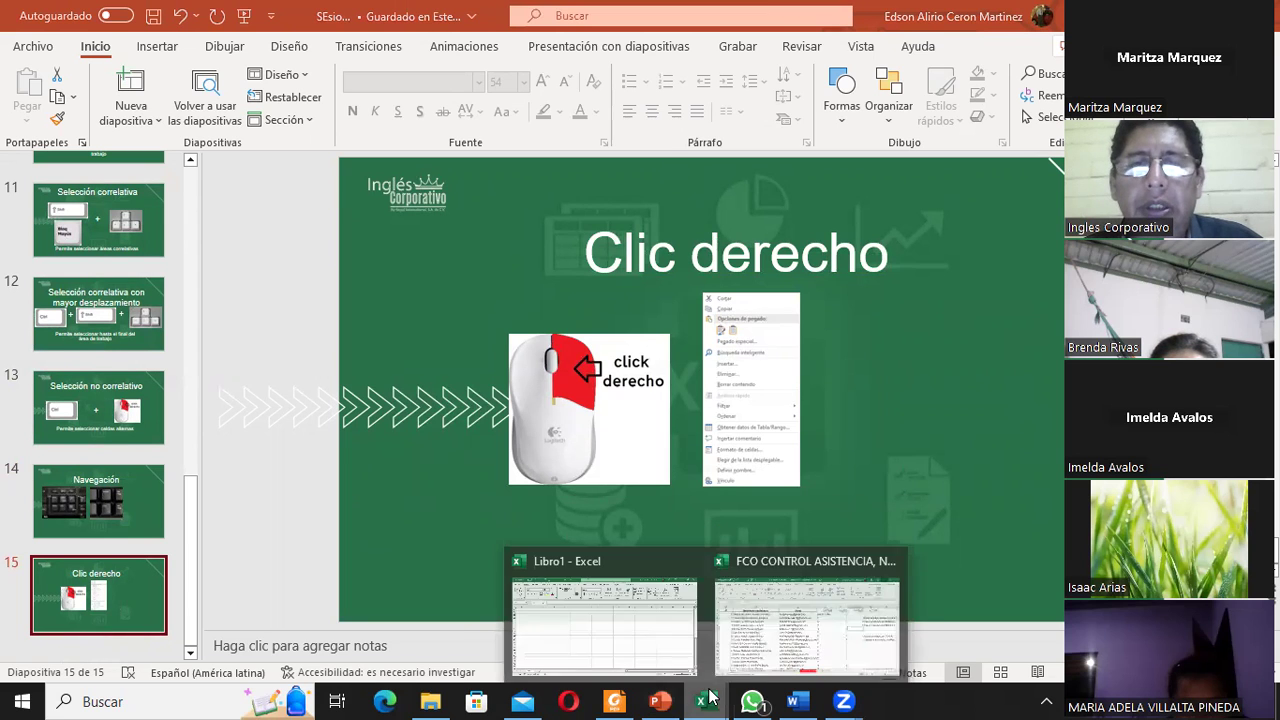
# Switch to the attendance roster workbook, then to the blank Libro1 workbook
pyautogui.click(775, 632)
pyautogui.moveTo(702, 700)
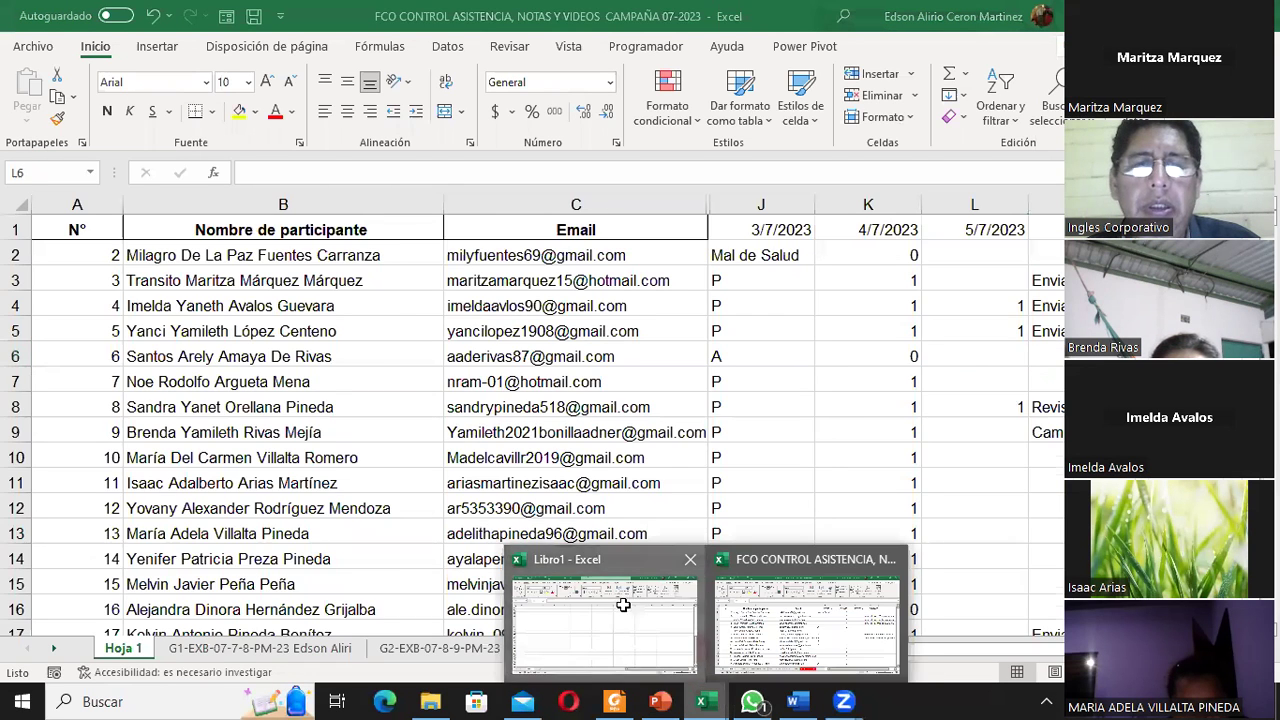
pyautogui.click(621, 606)
# Browse the Filtrar and Ordenar submenus from cell G27's shortcut menu, then dismiss it
pyautogui.rightClick(521, 299)
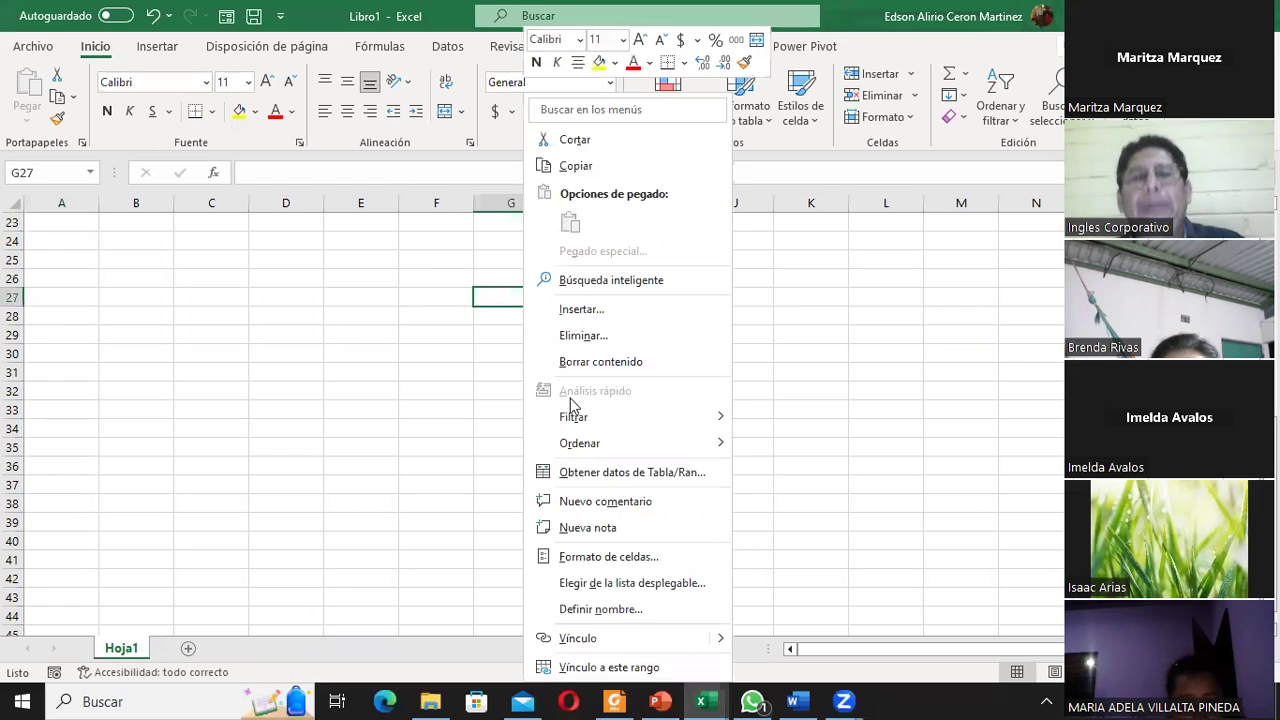
pyautogui.moveTo(573, 417)
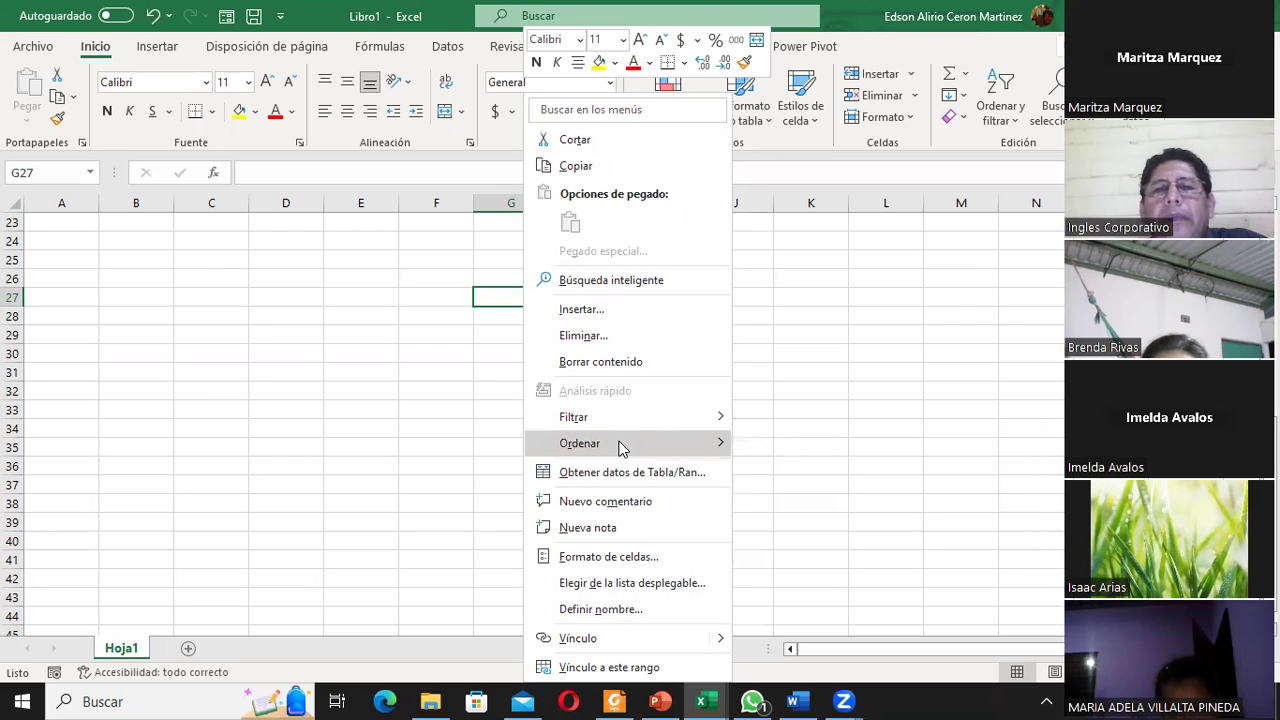
pyautogui.moveTo(620, 450)
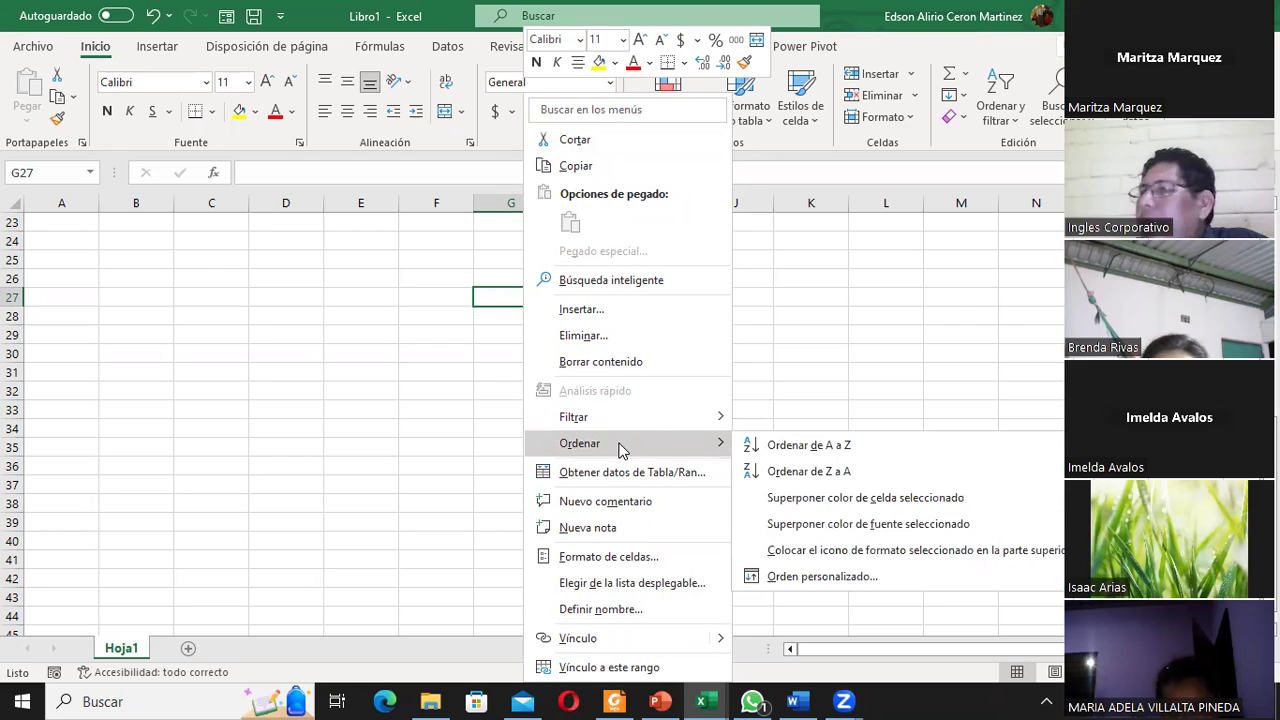
pyautogui.moveTo(620, 427)
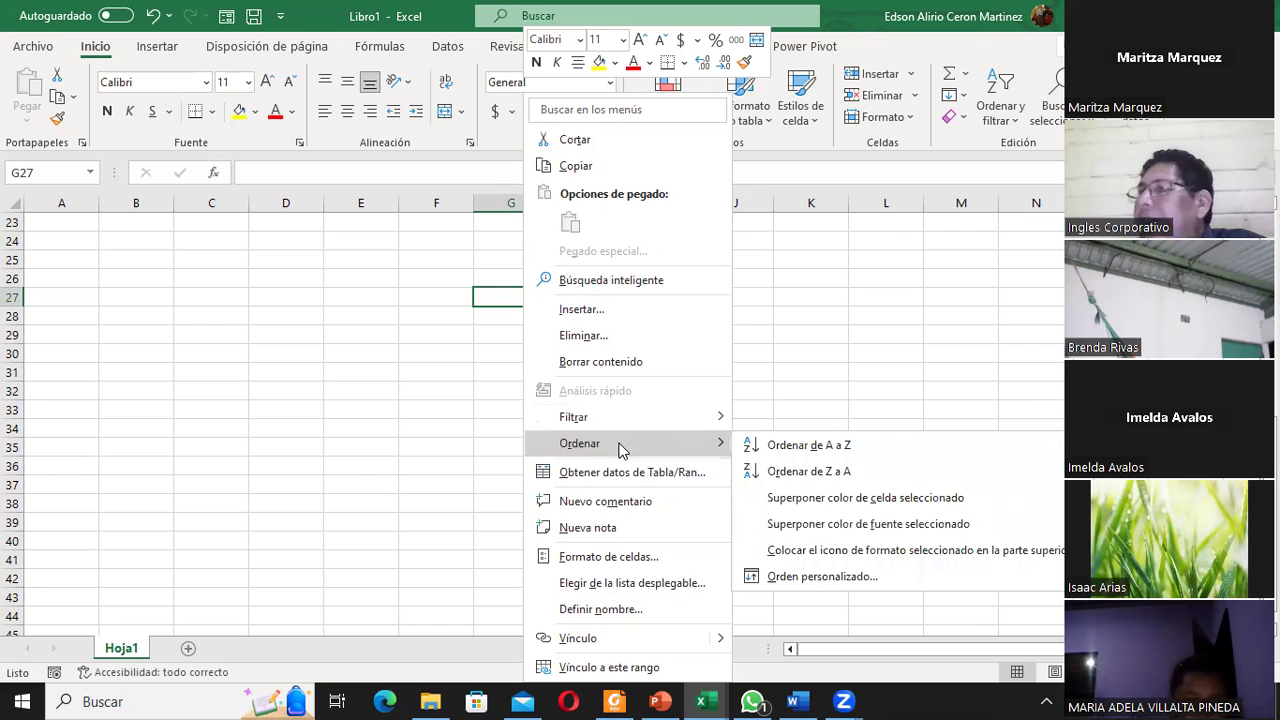
pyautogui.click(384, 386)
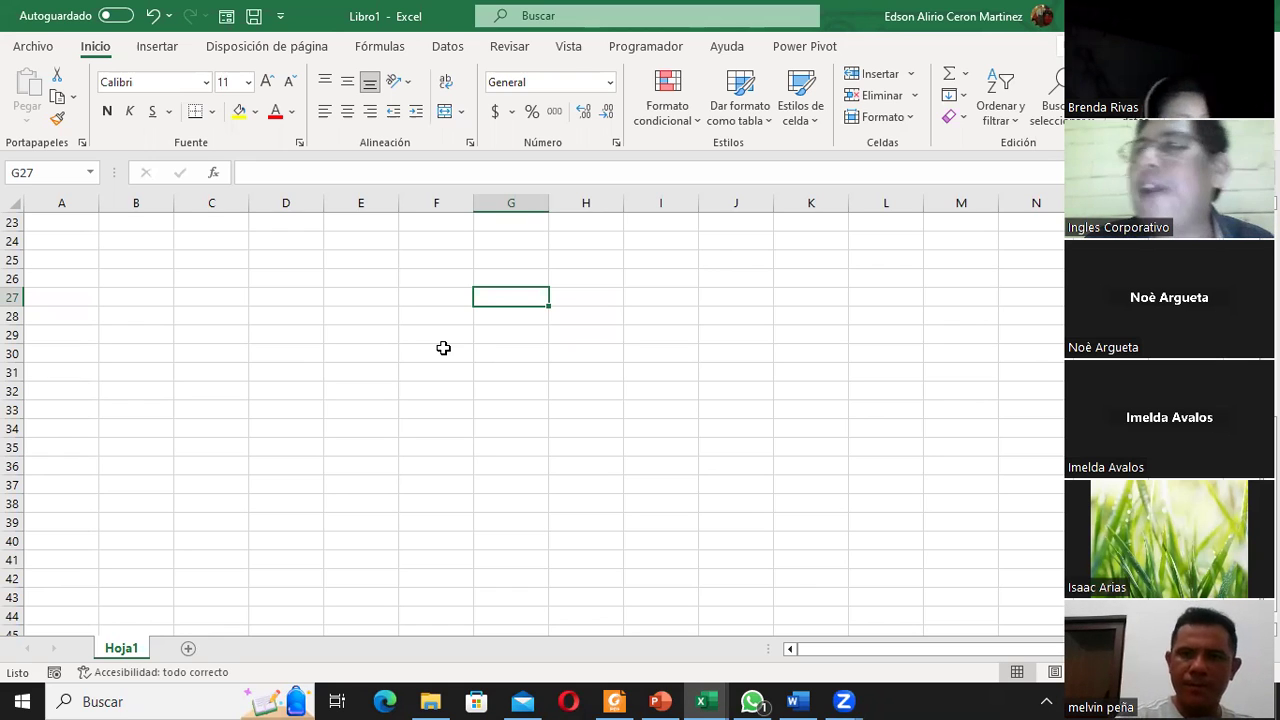
# Open the Ir a (Go To) dialog with F5 on Libro1's Hoja1 sheet
pyautogui.press('F5')
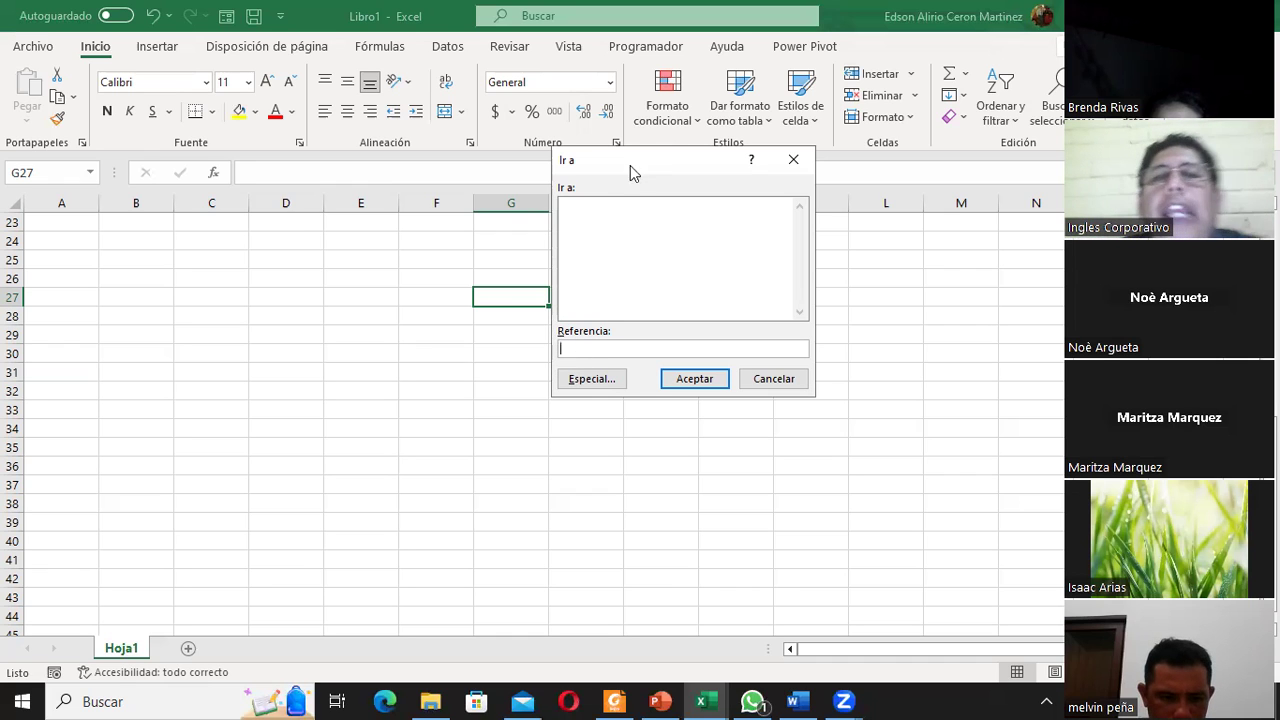
# Jump to cell IV500 by entering it as the Go To reference
pyautogui.moveTo(662, 160); pyautogui.dragTo(602, 143)
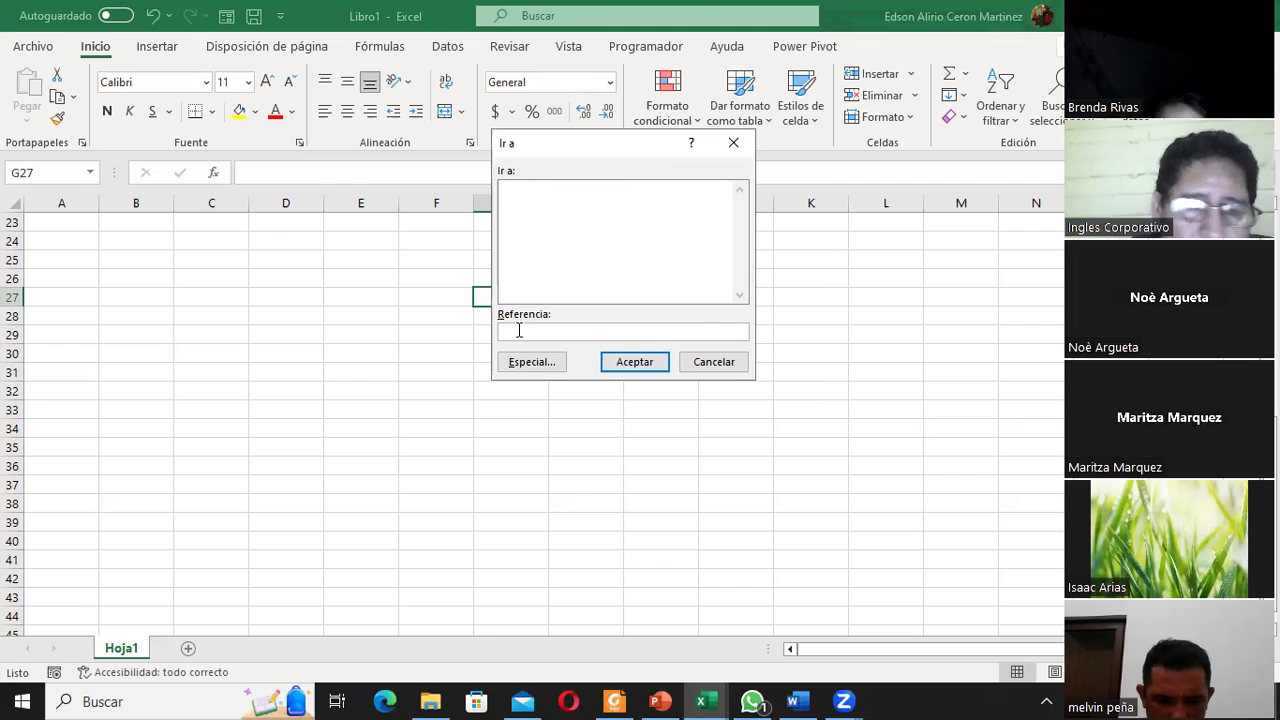
pyautogui.write('M')
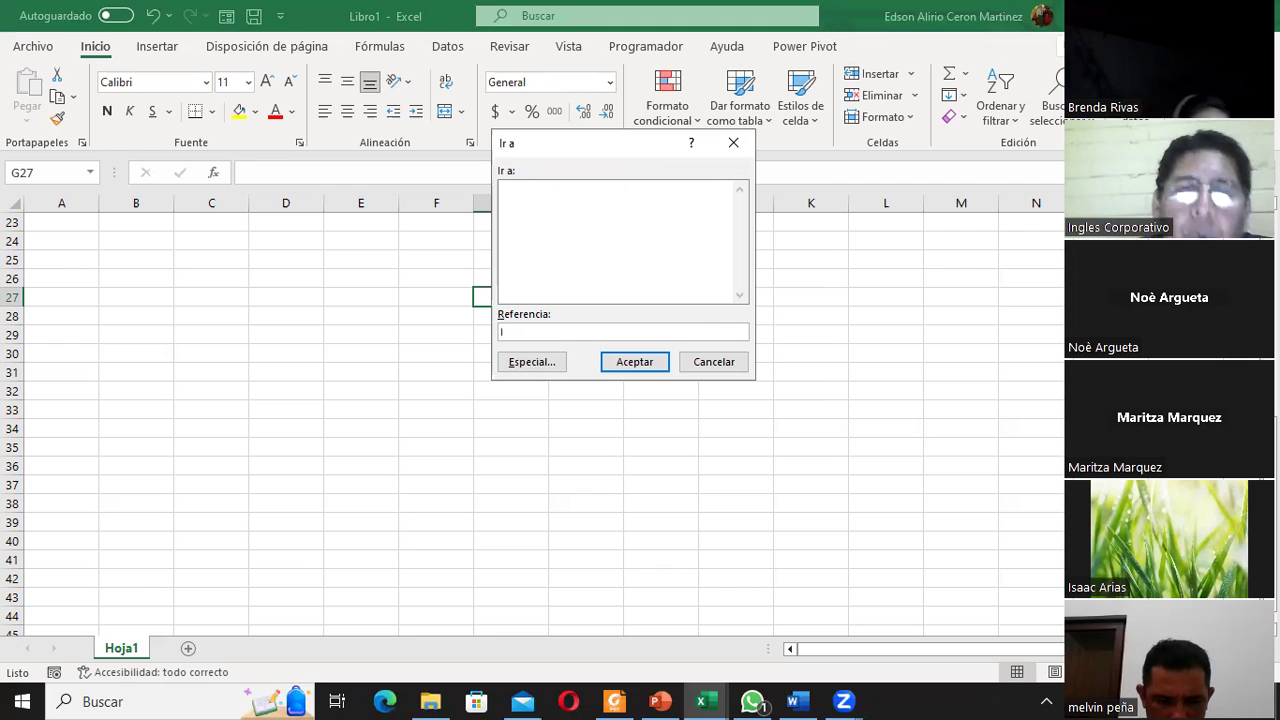
pyautogui.write('500')
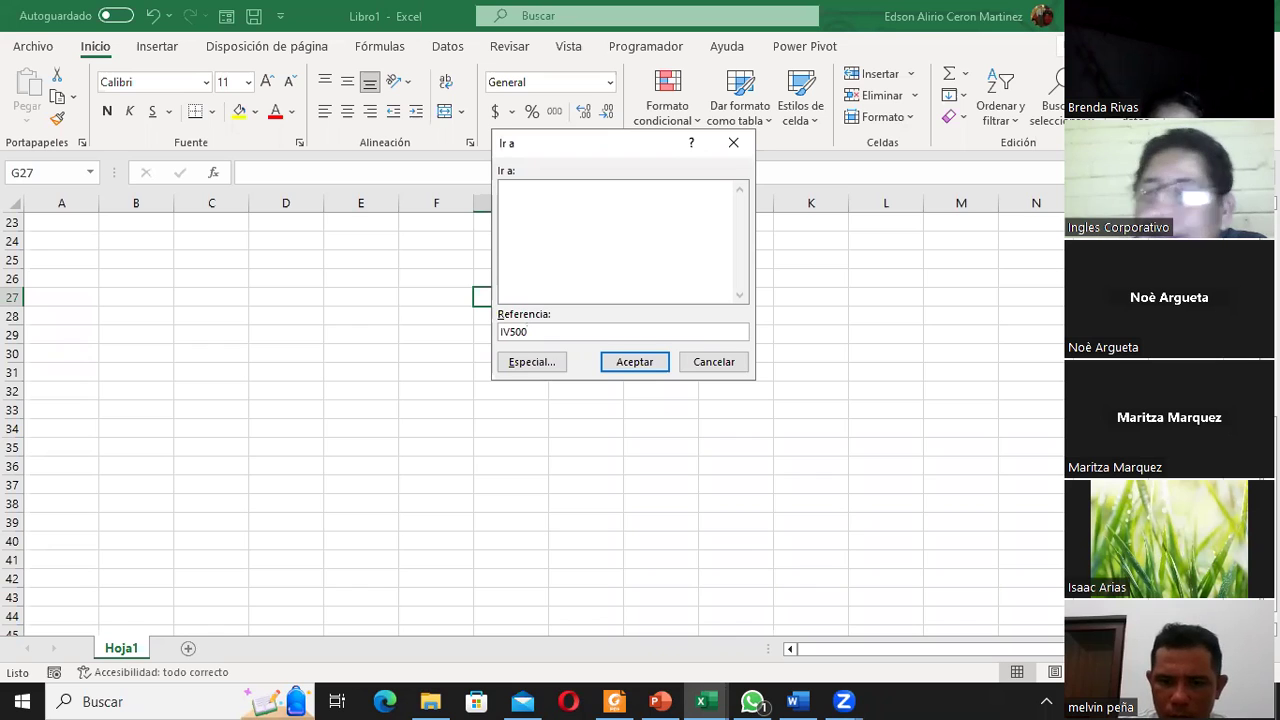
pyautogui.click(645, 359)
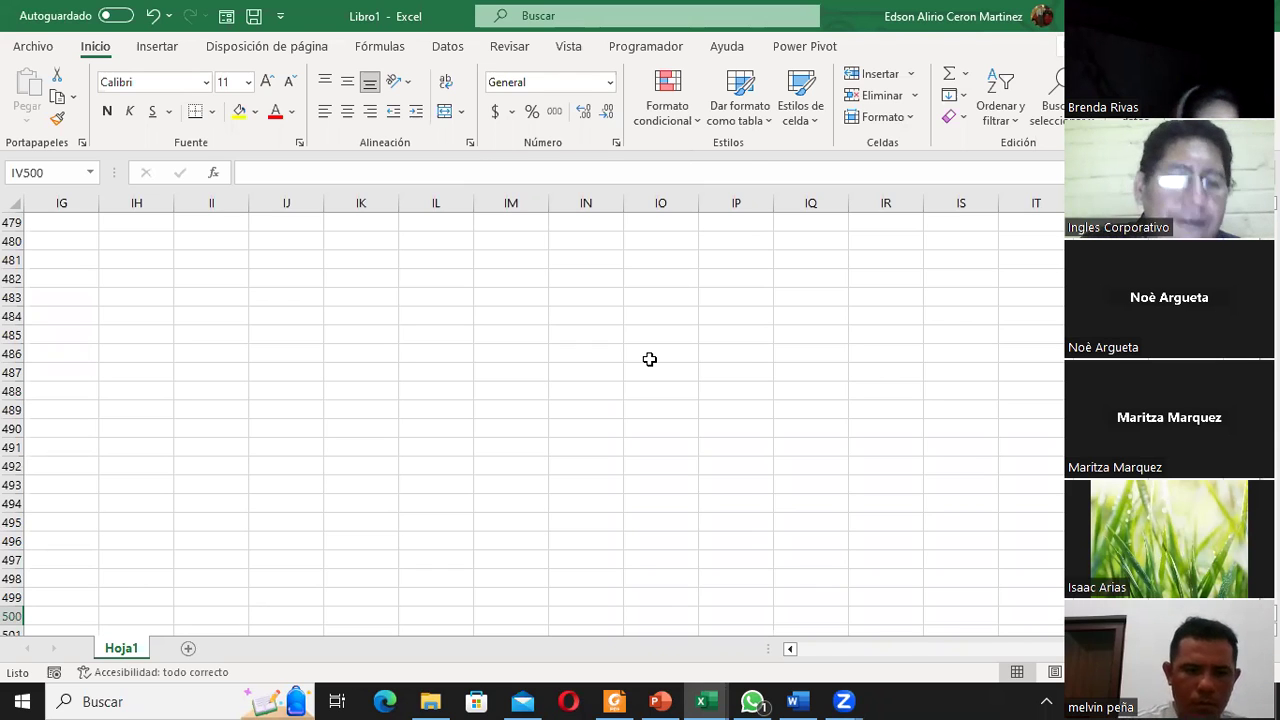
# Reopen the Ir a dialog with F5, showing $G$27 as the reference
pyautogui.press('F5')
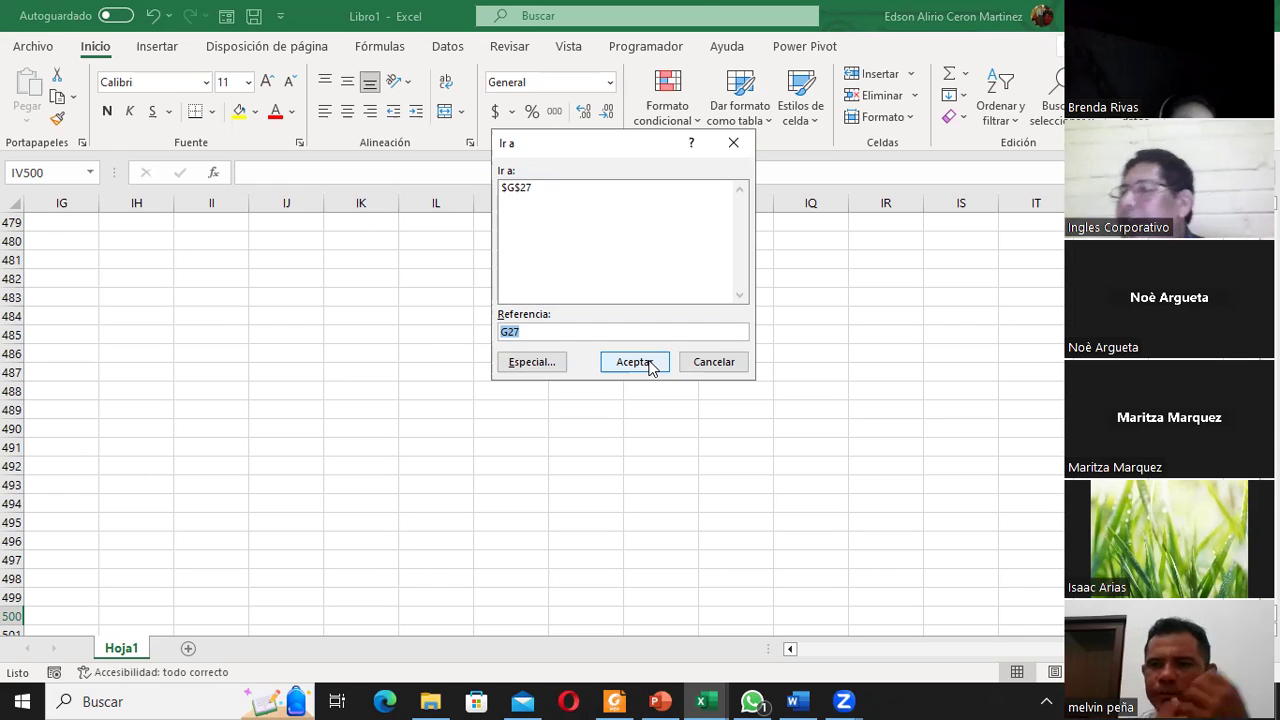
# Cancel the Ir a dialog without jumping, leaving the sheet at IV500
pyautogui.click(522, 335)
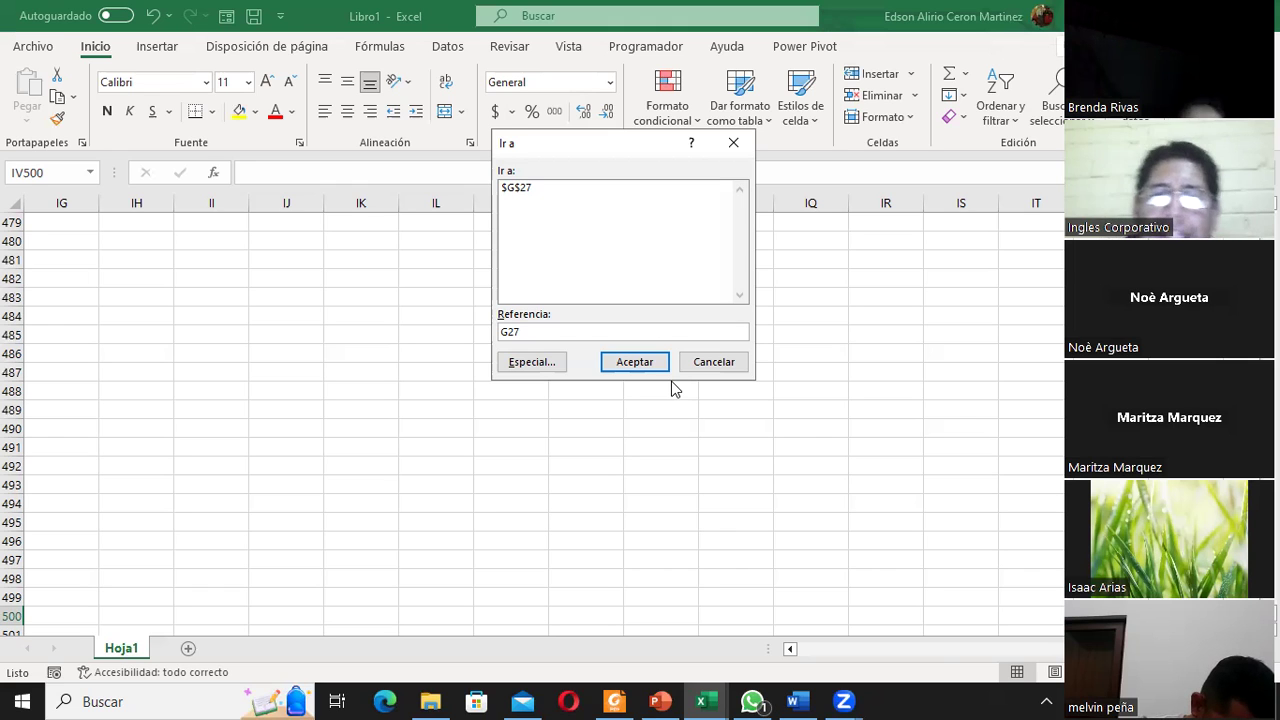
pyautogui.click(725, 366)
# In the attendance roster, set L2 to 1 (correcting an initial 0) and change K2 to 1
pyautogui.moveTo(703, 700)
pyautogui.click(735, 660)
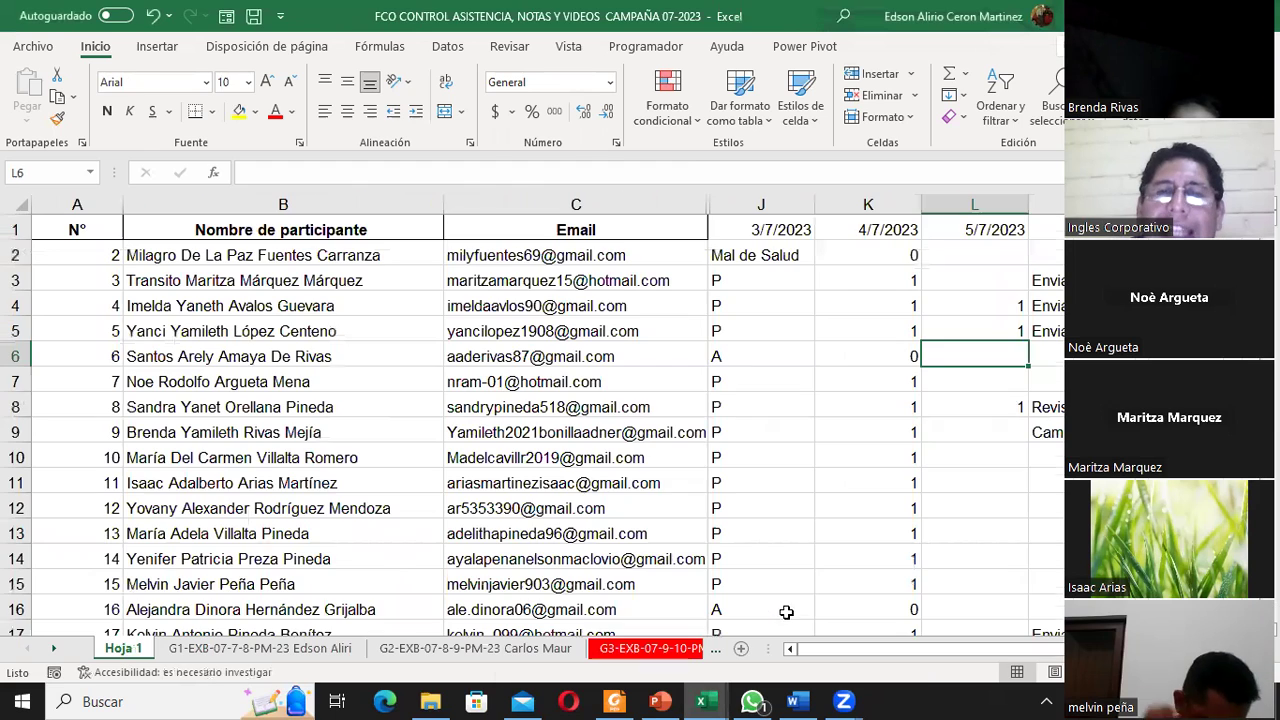
pyautogui.click(973, 249)
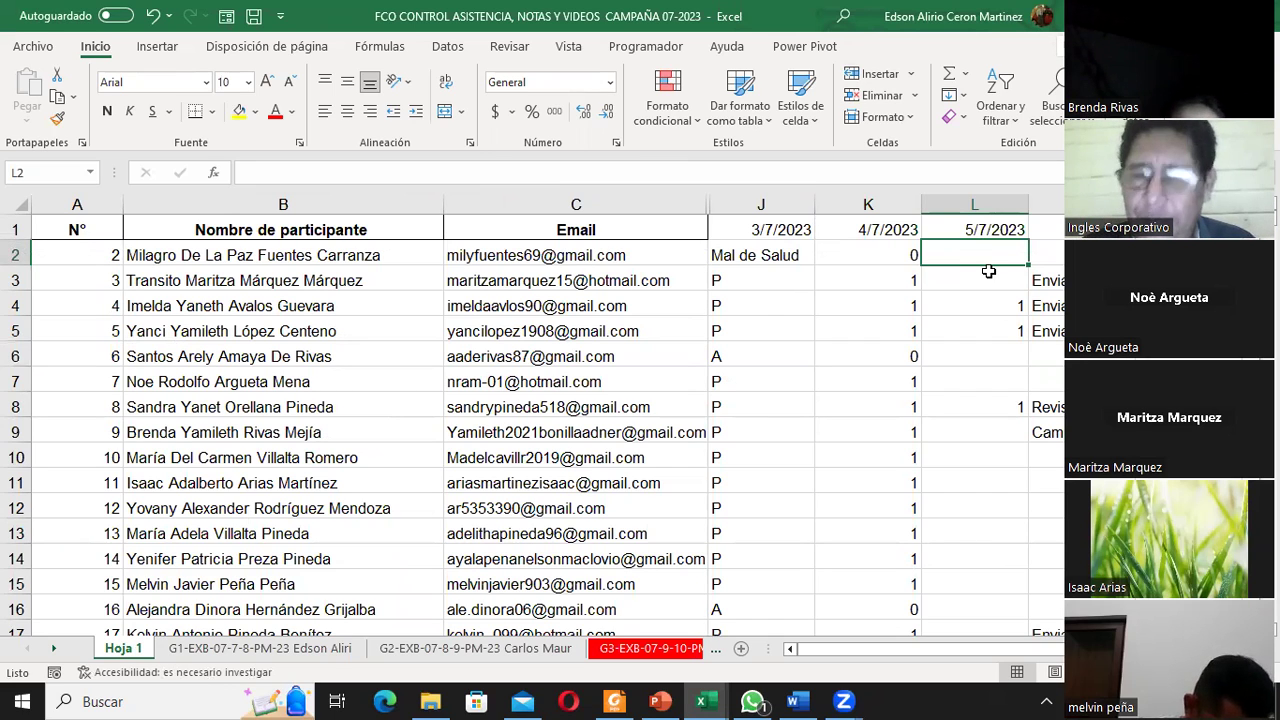
pyautogui.write('0')
pyautogui.press('Return')
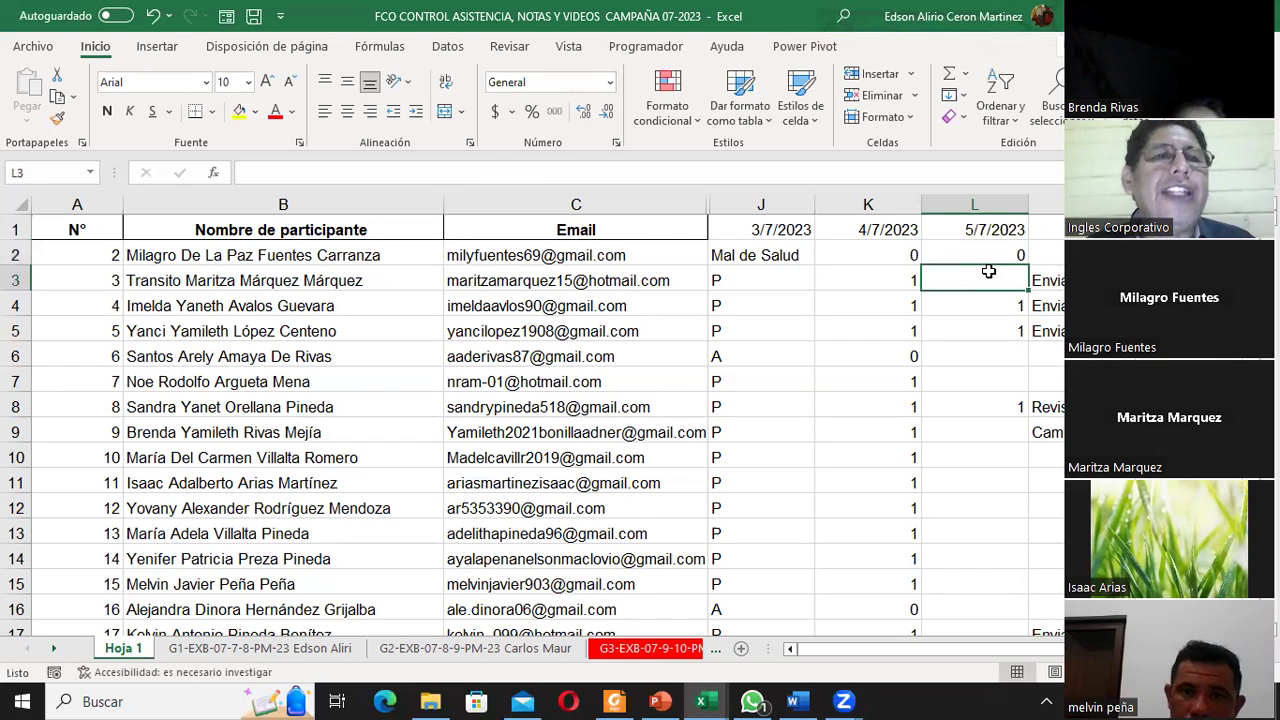
pyautogui.press('Up')
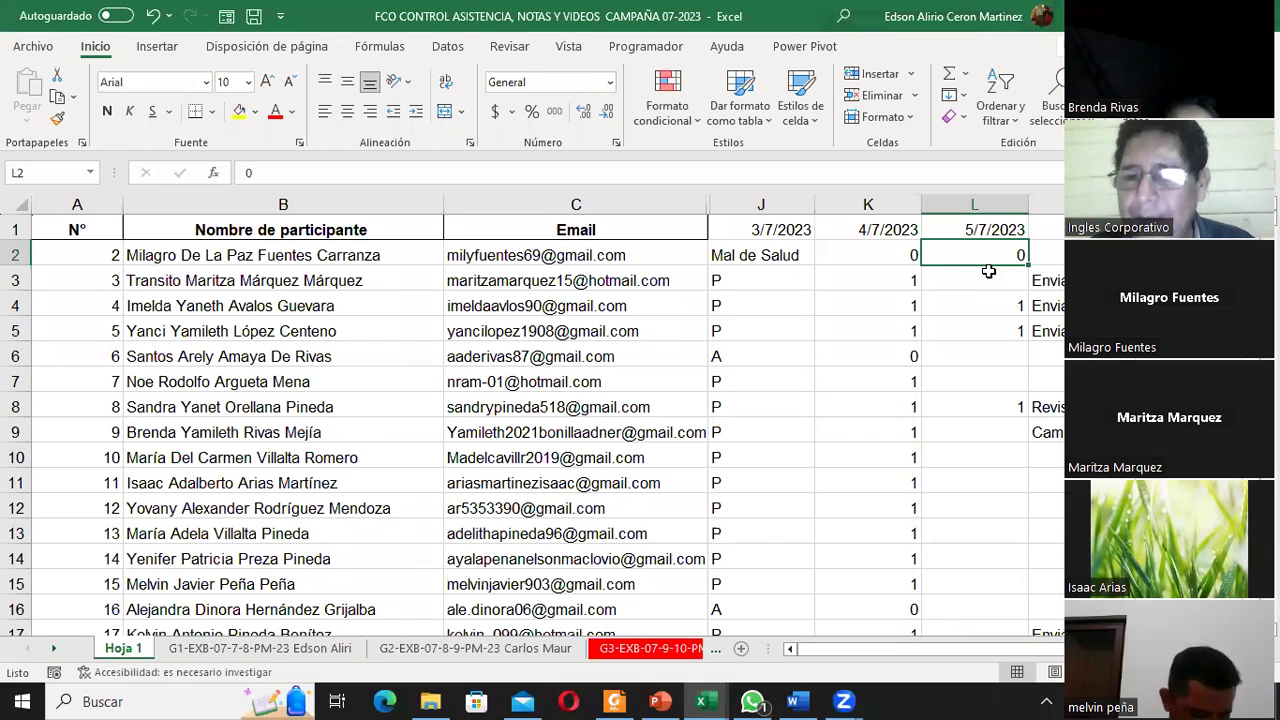
pyautogui.write('1')
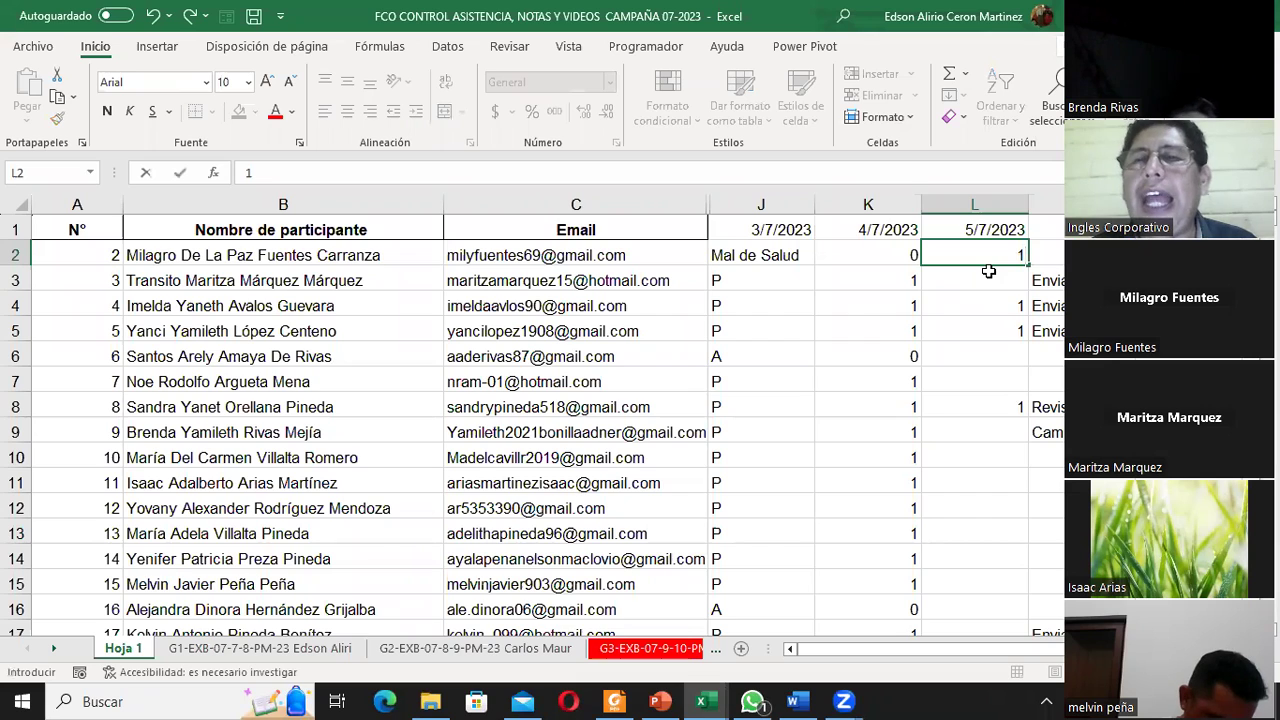
pyautogui.press('Return')
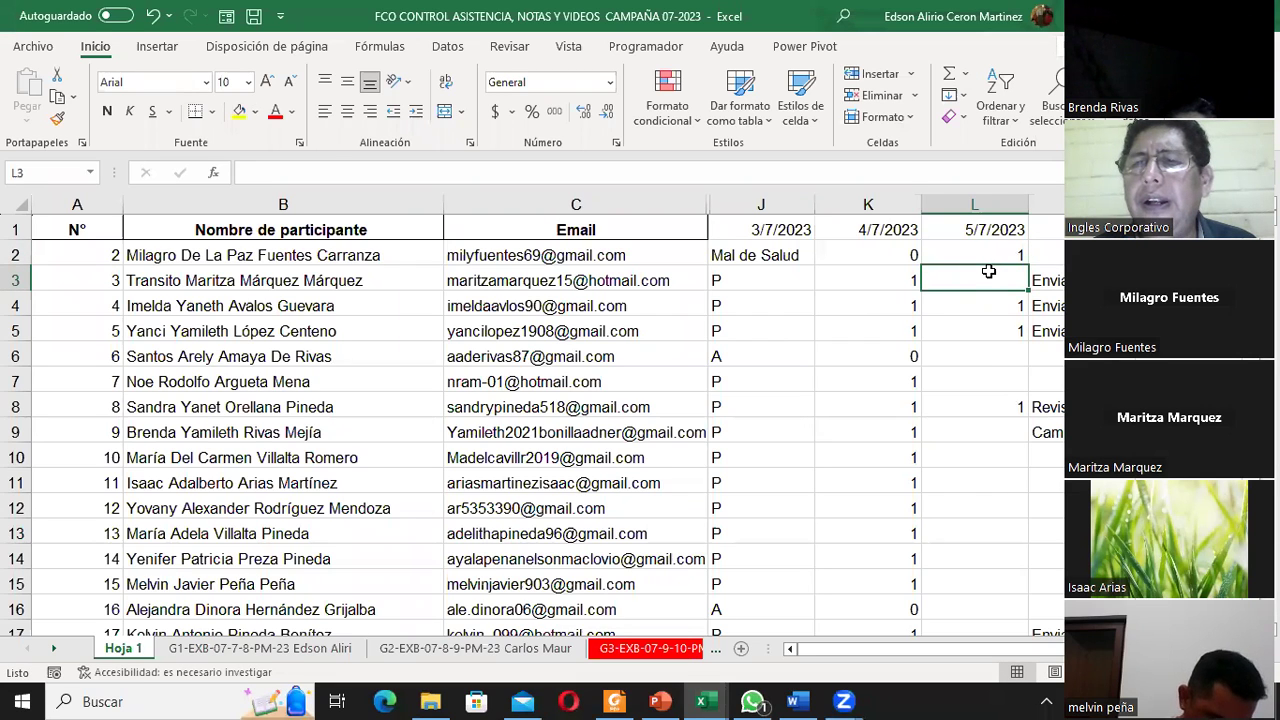
pyautogui.press('Up')
pyautogui.press('Left')
pyautogui.write('1')
pyautogui.press('Return')
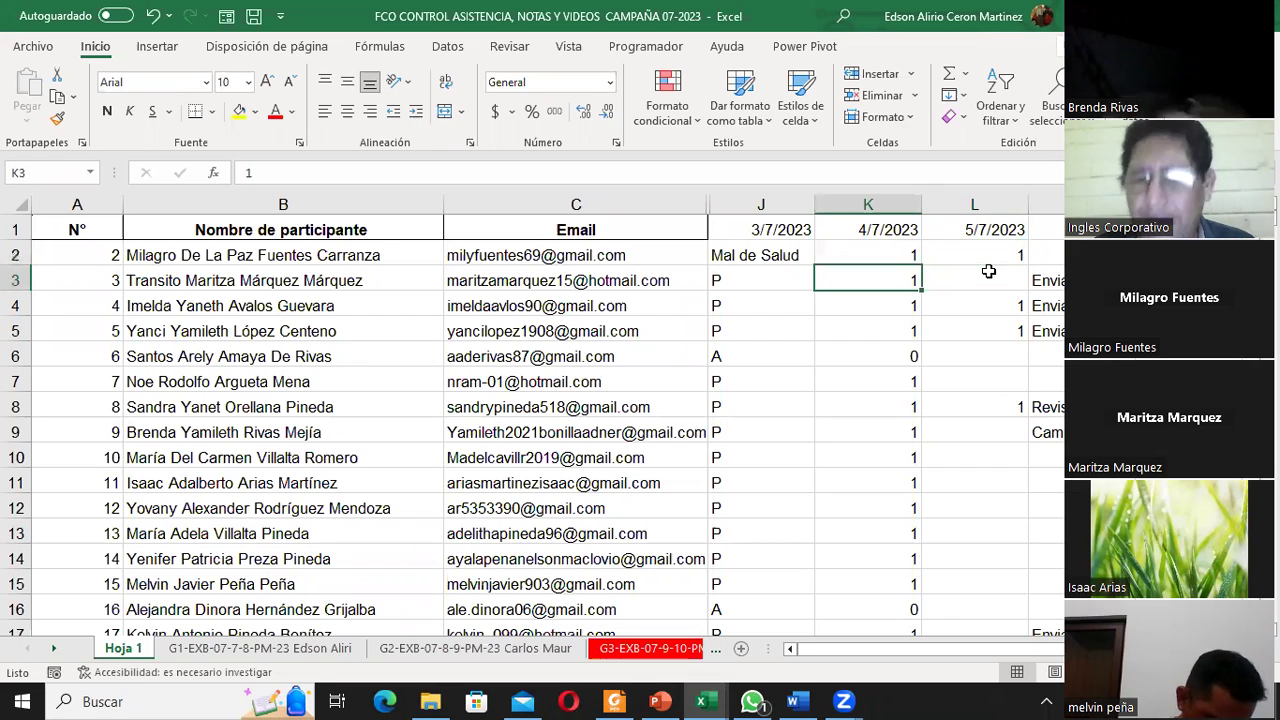
pyautogui.press('Right')
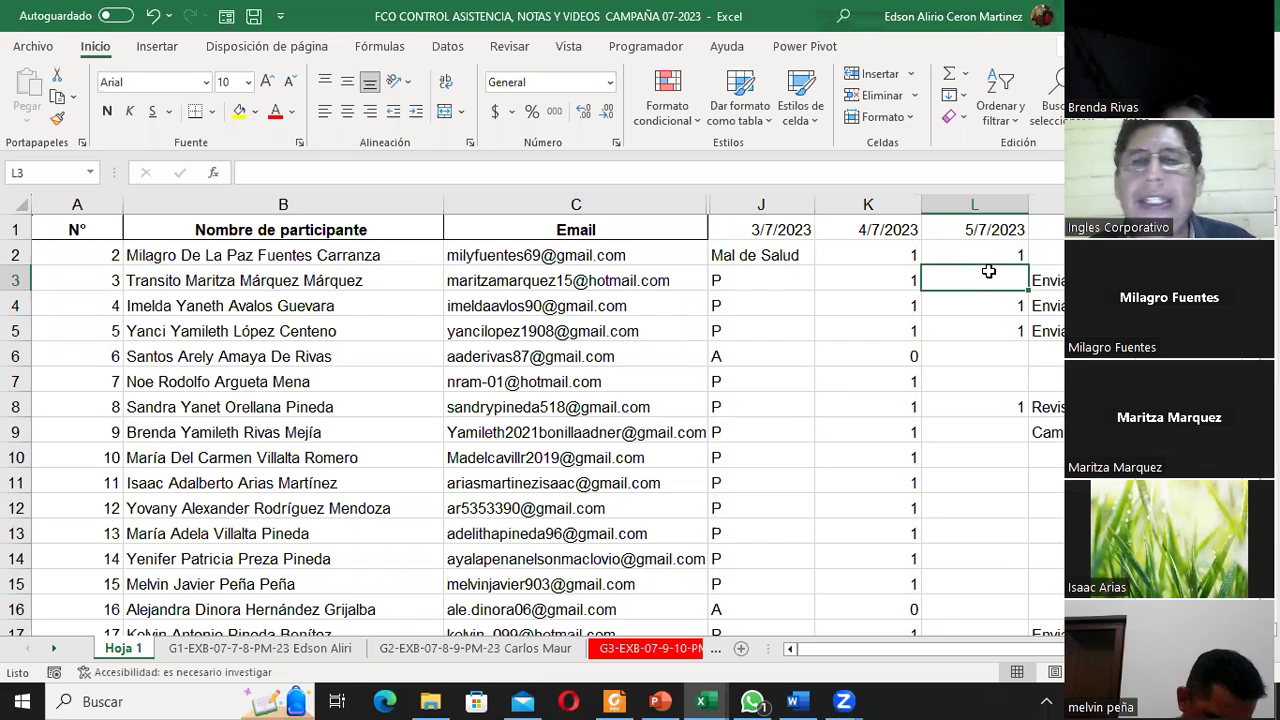
# Mark L3, L7 and L9 with 1 and L6 with 0 under 5/7/2023
pyautogui.write('1')
pyautogui.press('Return')
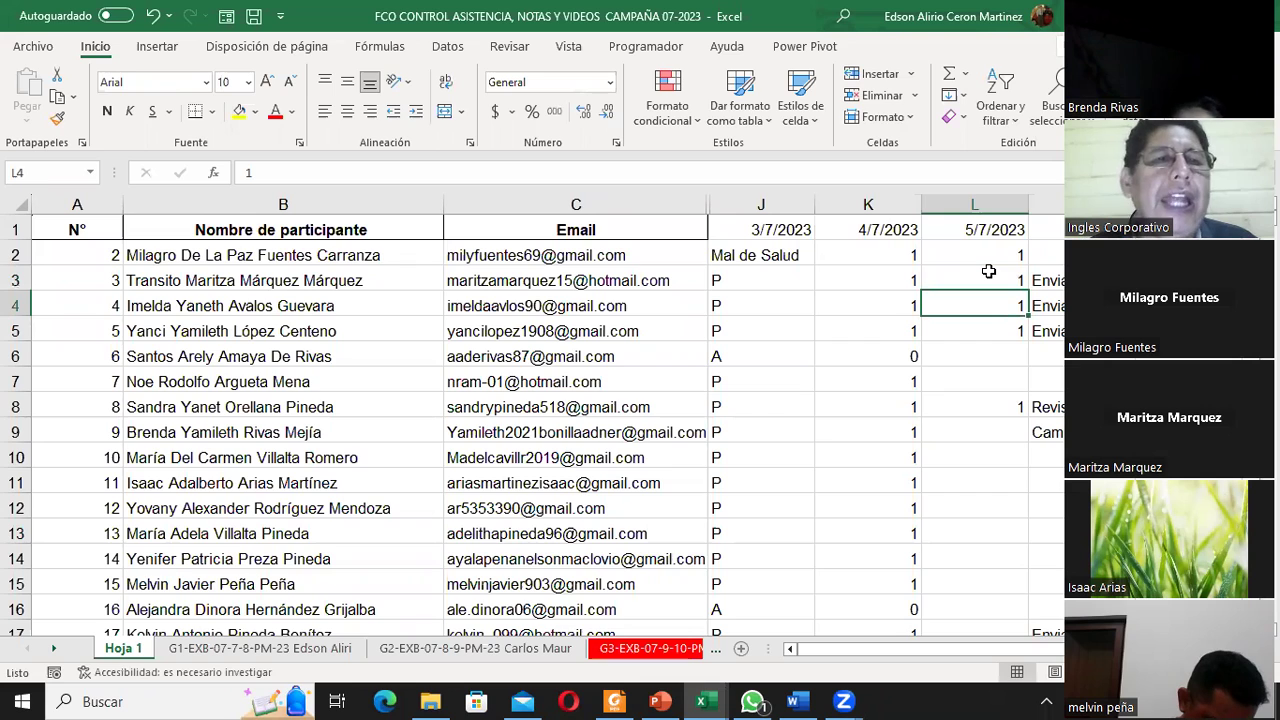
pyautogui.press('Down')
pyautogui.press('Down')
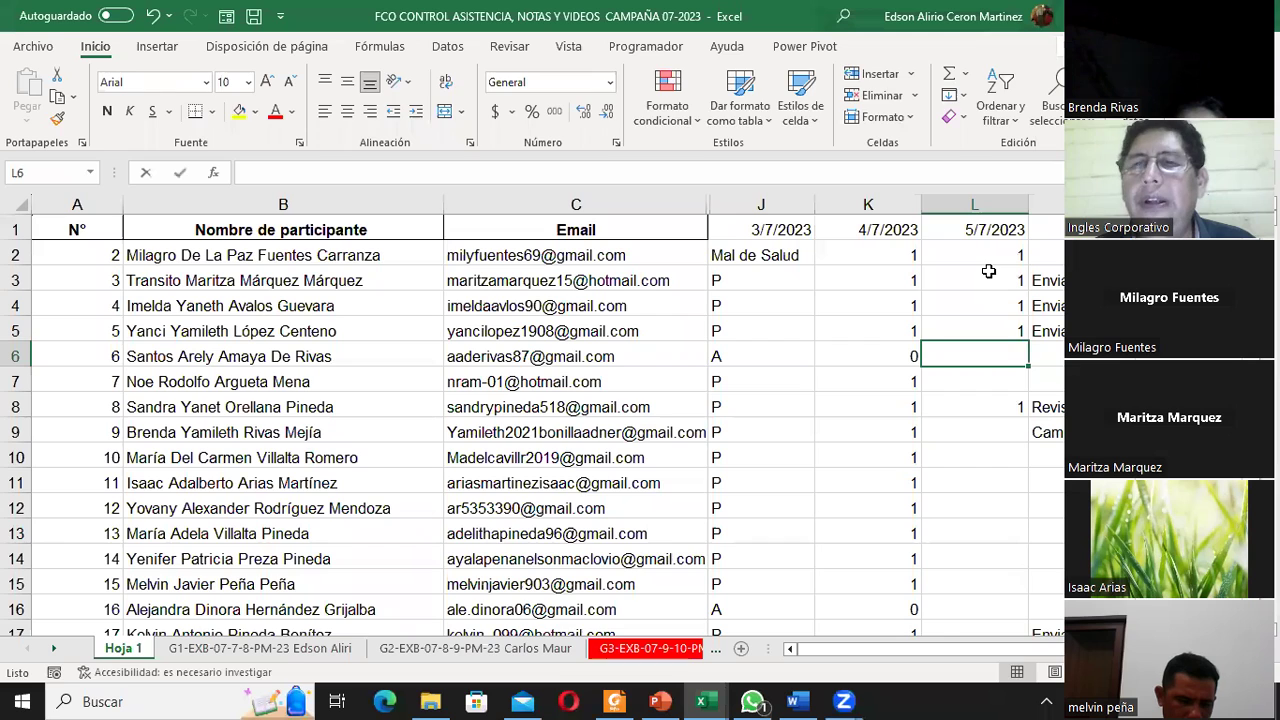
pyautogui.write('0')
pyautogui.press('Return')
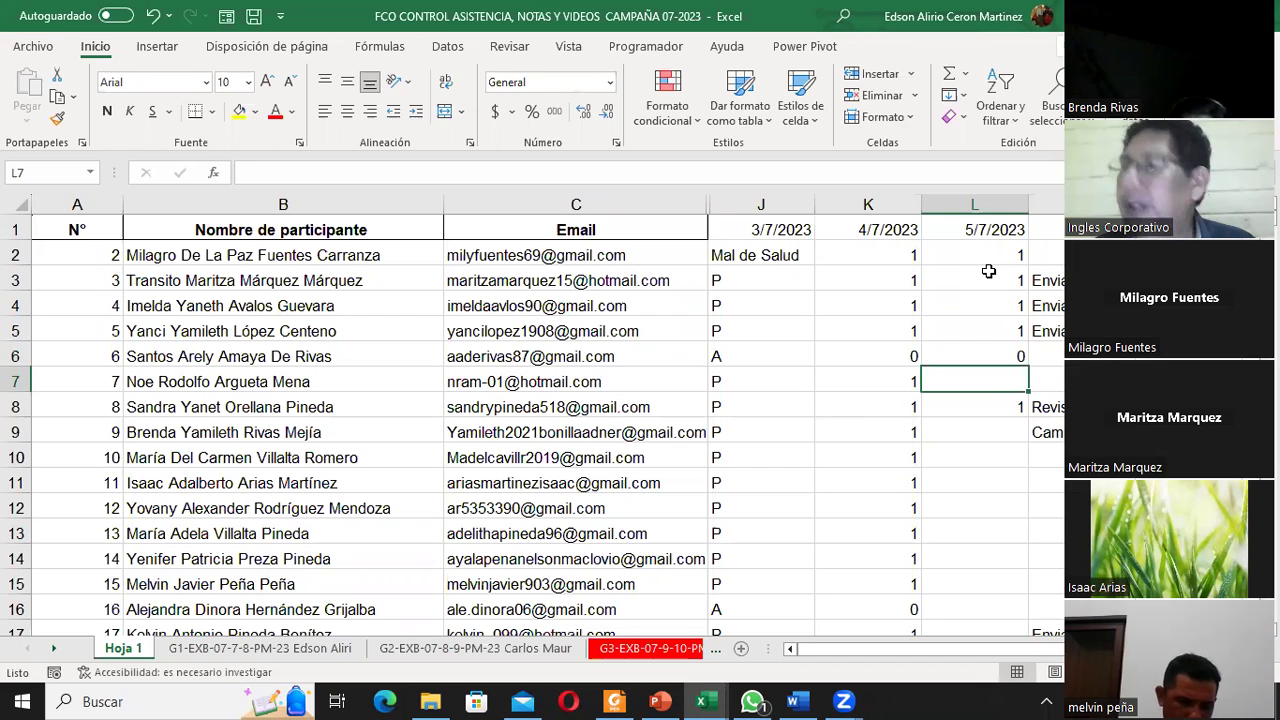
pyautogui.write('1')
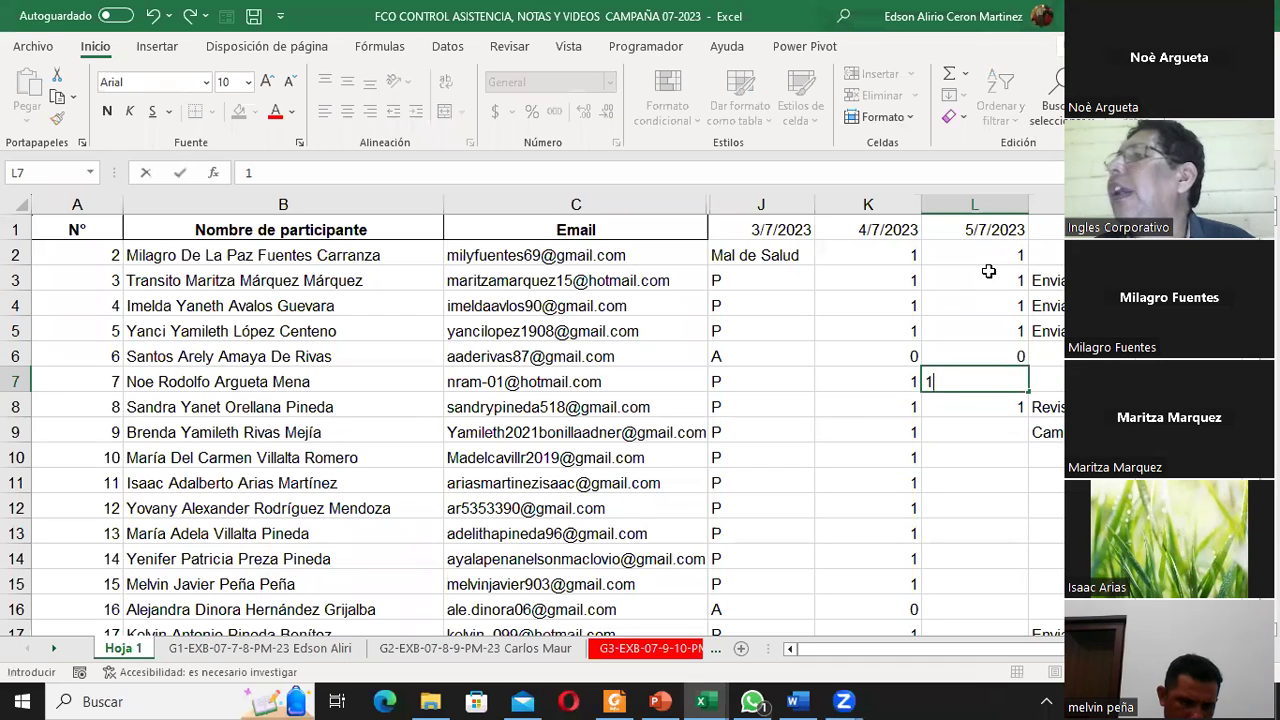
pyautogui.press('Return')
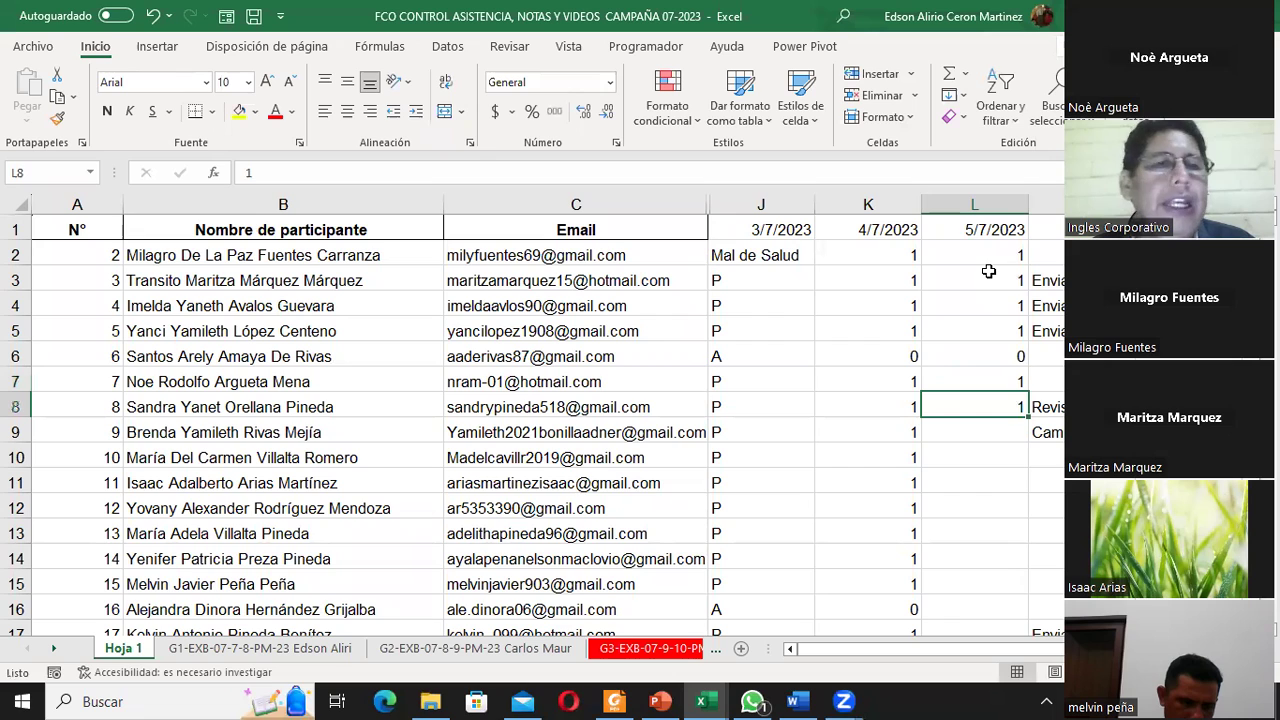
pyautogui.press('Return')
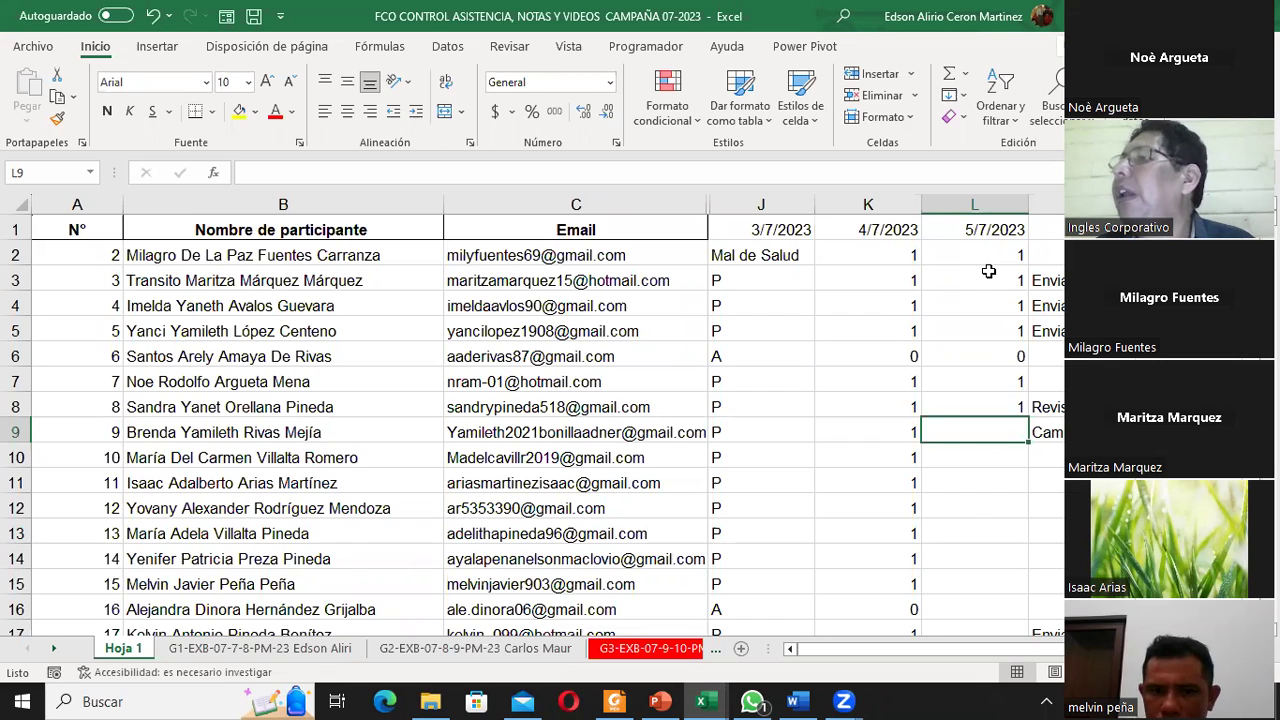
pyautogui.write('1')
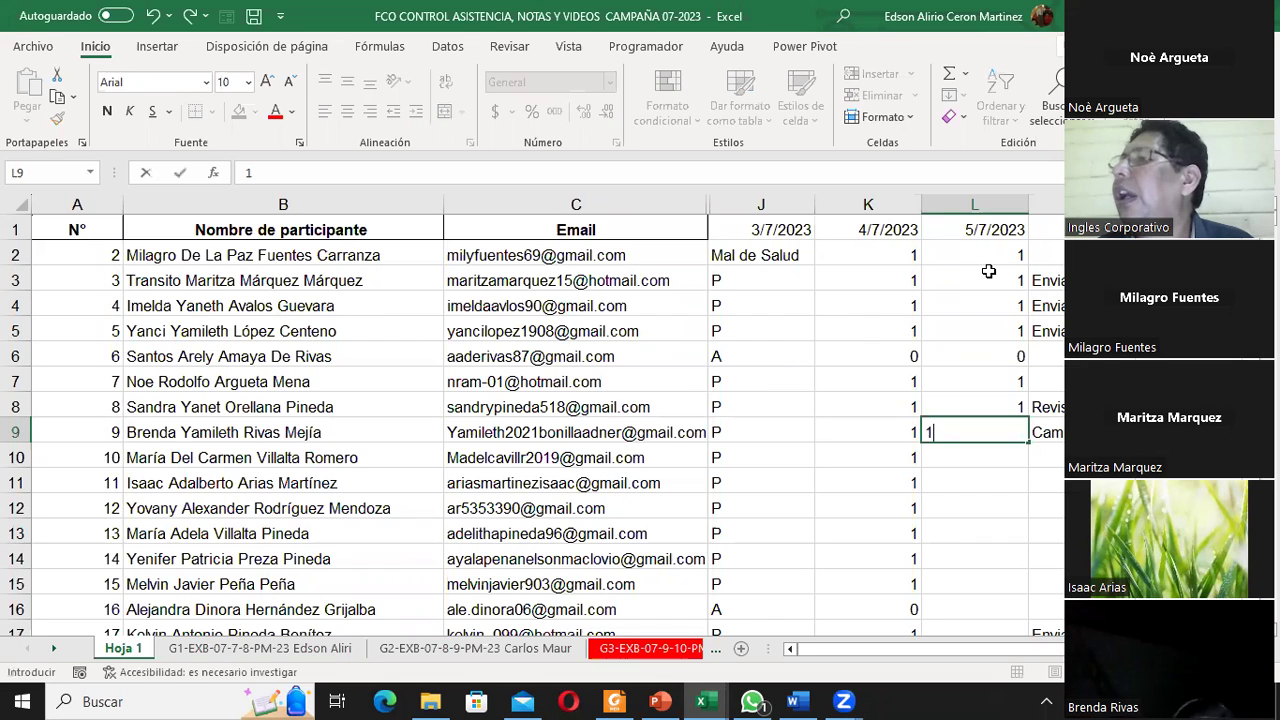
pyautogui.press('Return')
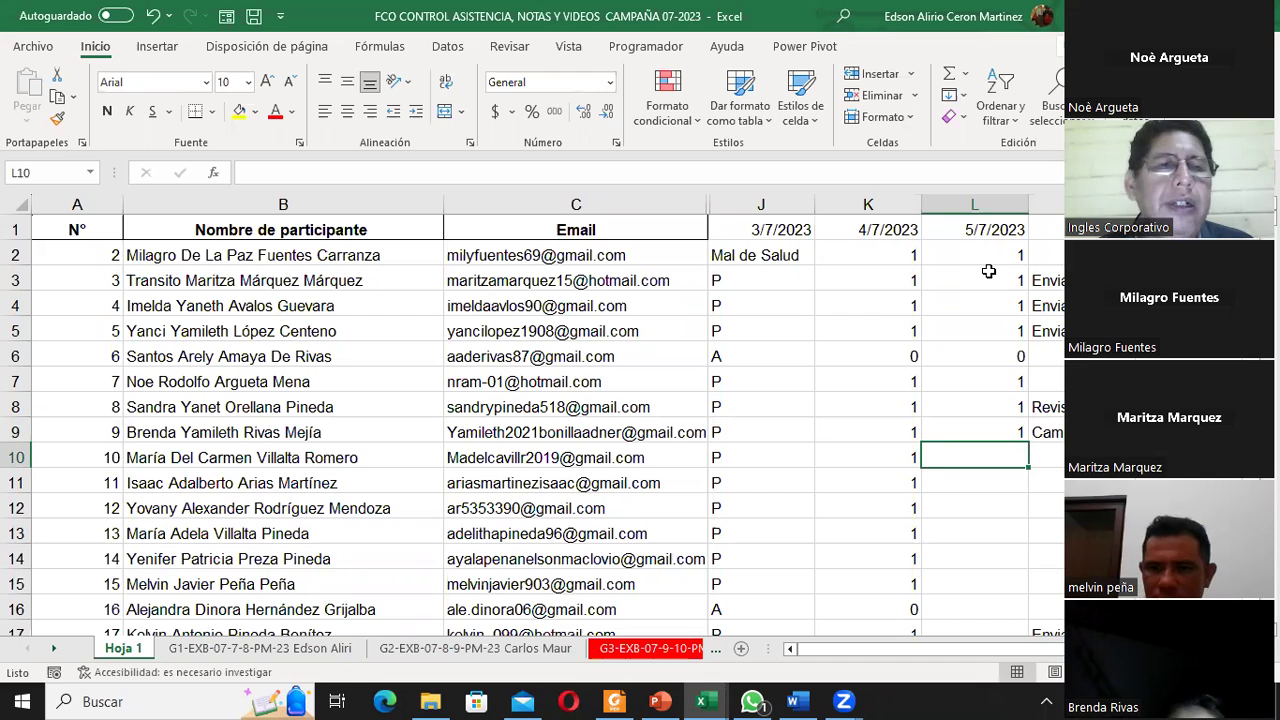
# Enter a 1 attendance mark in cells L10 through L13
pyautogui.write('1')
pyautogui.press('Return')
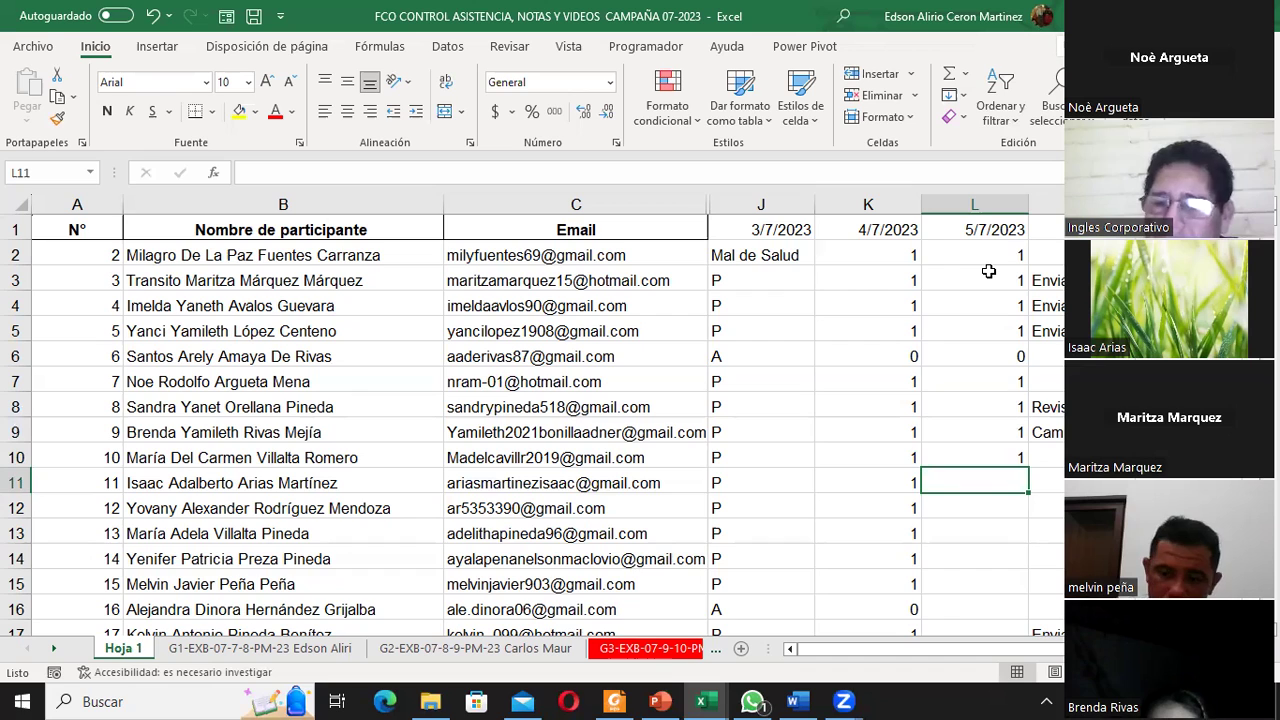
pyautogui.write('1')
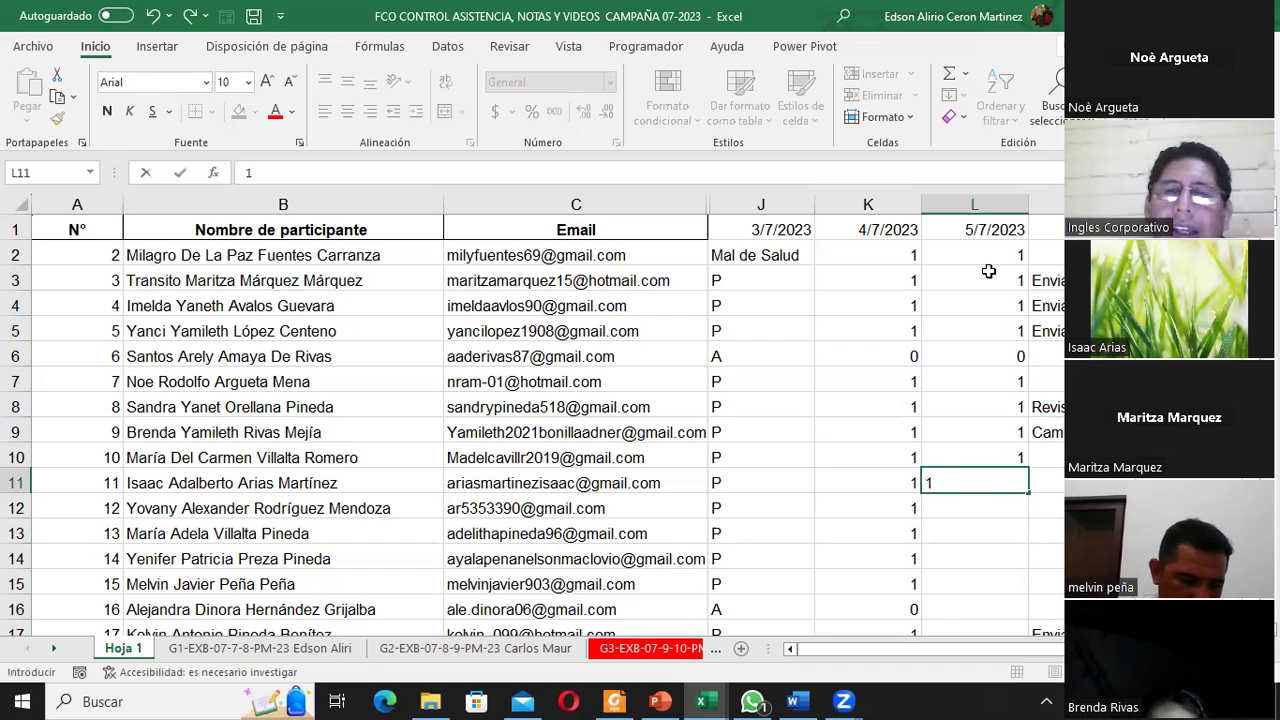
pyautogui.press('Return')
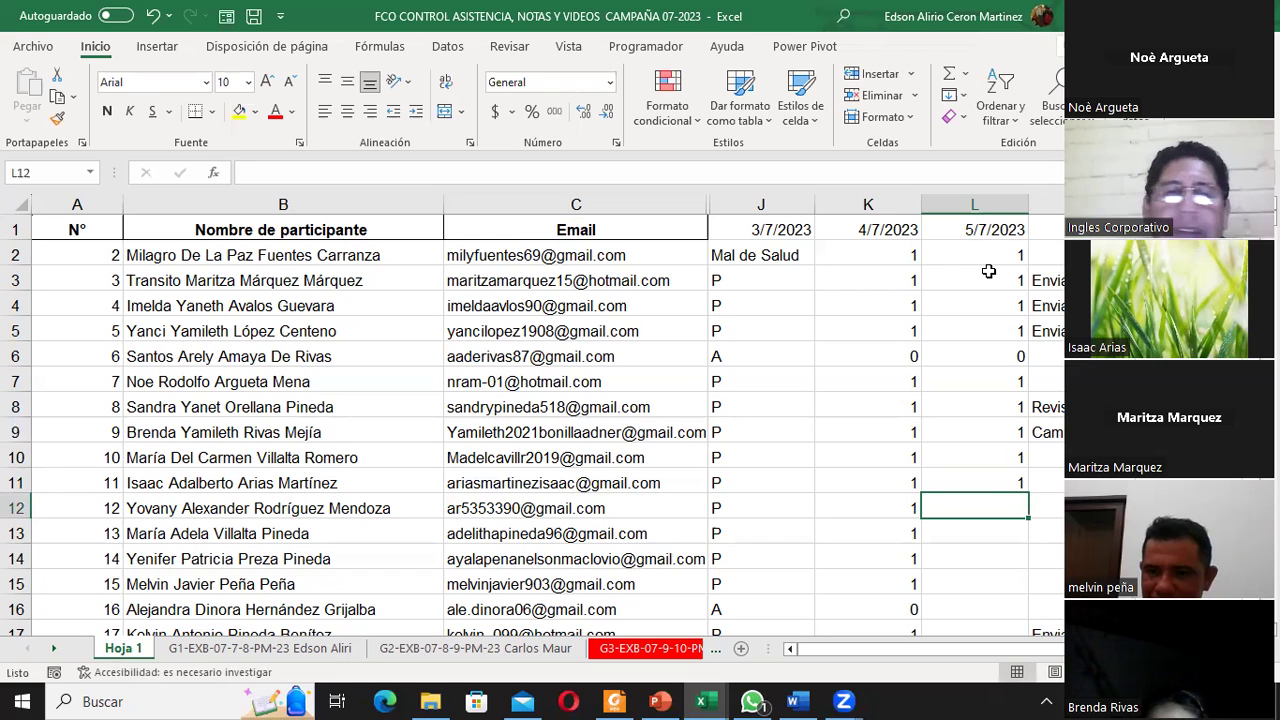
pyautogui.write('1')
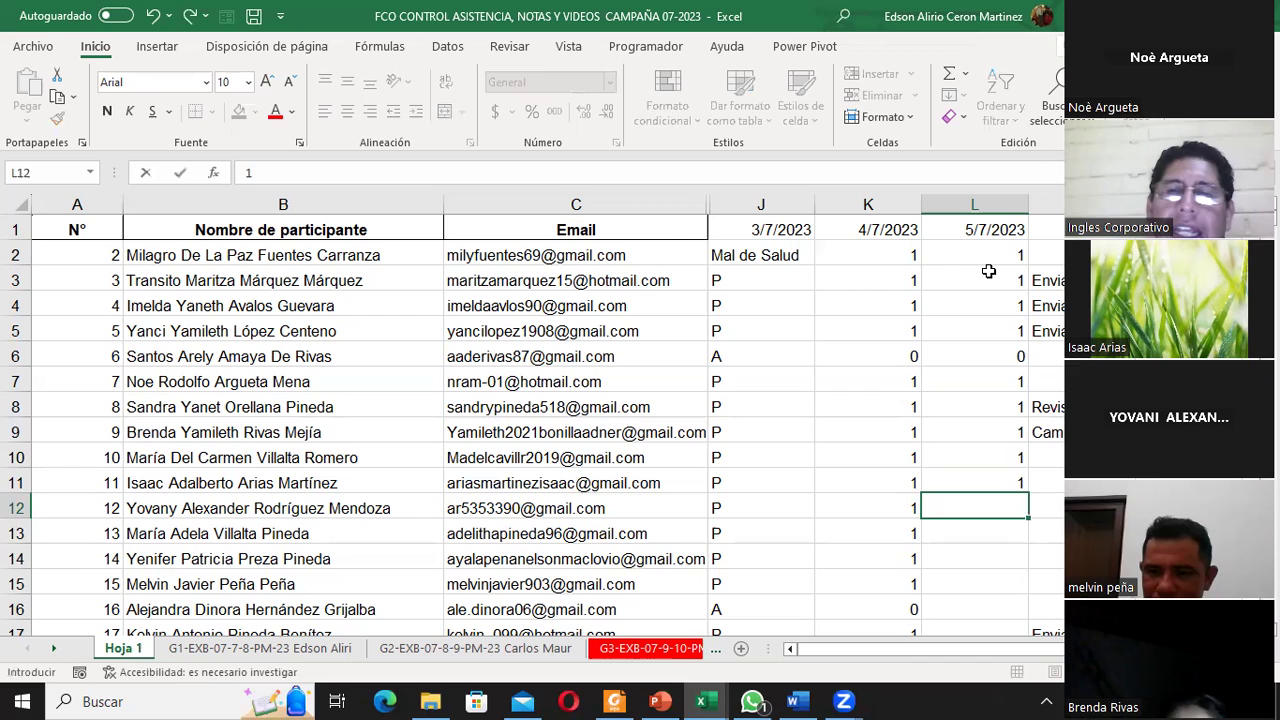
pyautogui.press('Return')
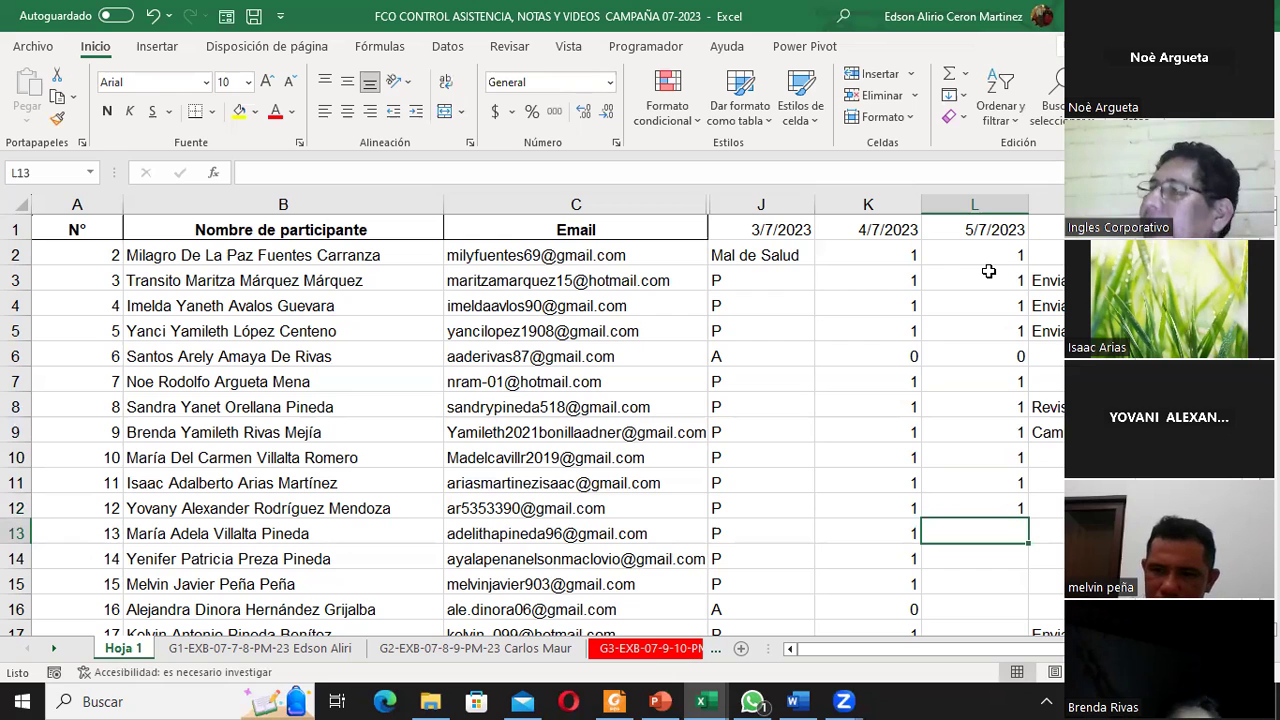
pyautogui.write('1')
pyautogui.press('Return')
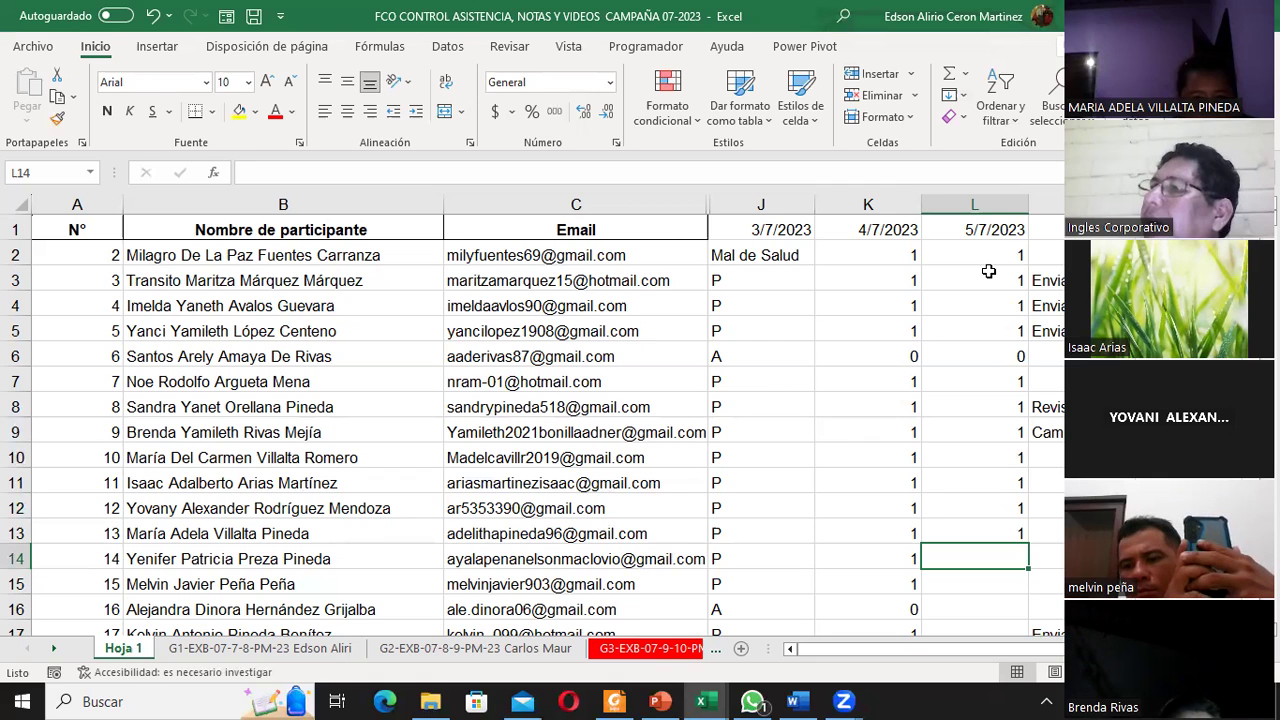
# Enter a 1 in cells L14 through L17, then move back up column L
pyautogui.write('1')
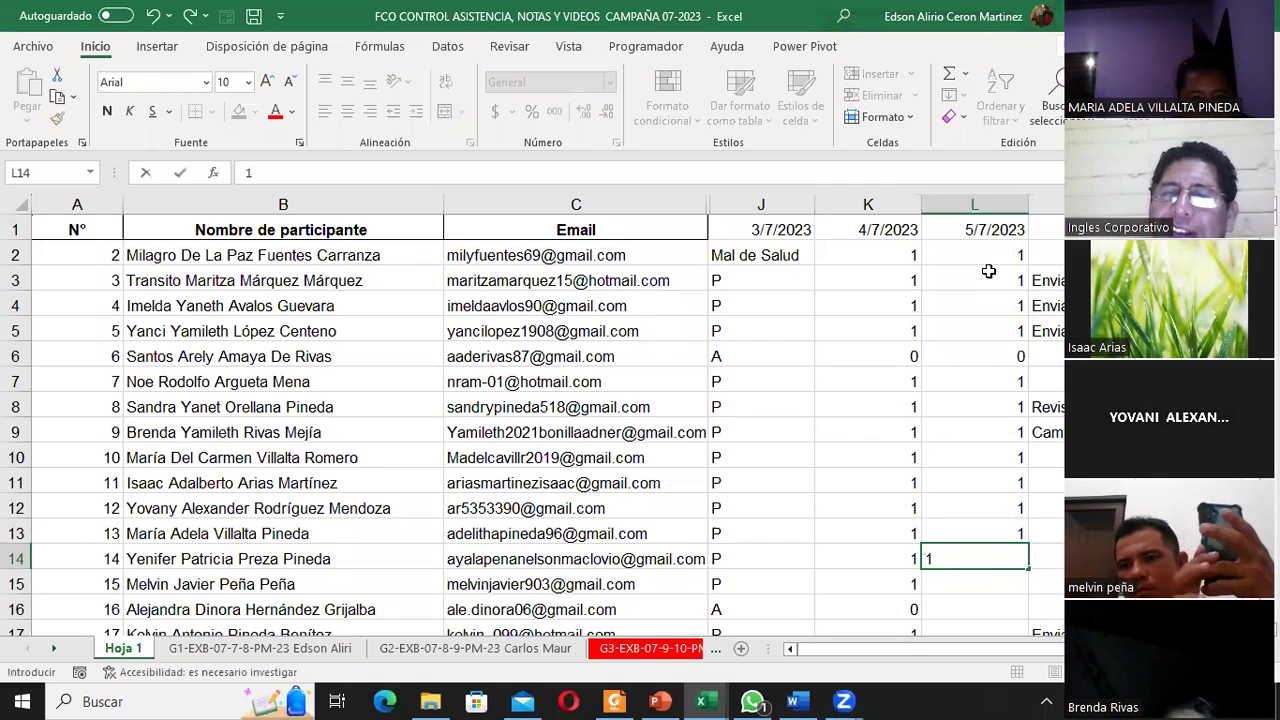
pyautogui.press('Return')
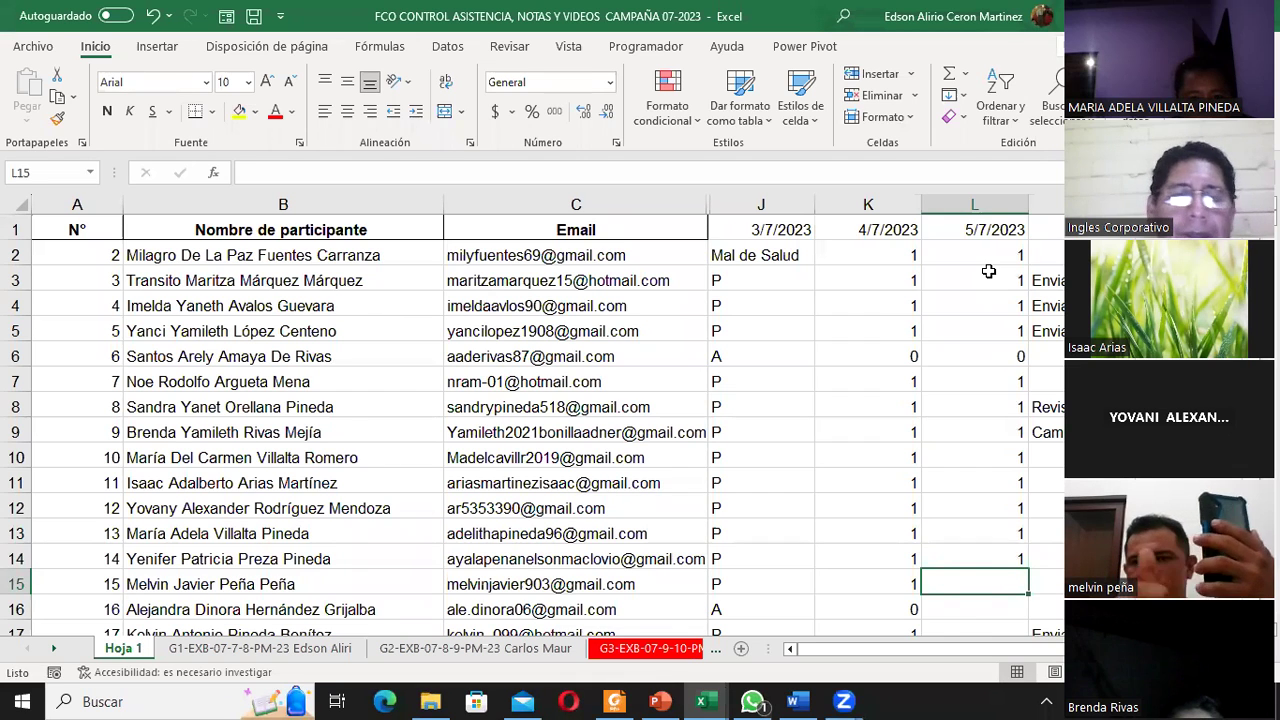
pyautogui.write('1')
pyautogui.press('Return')
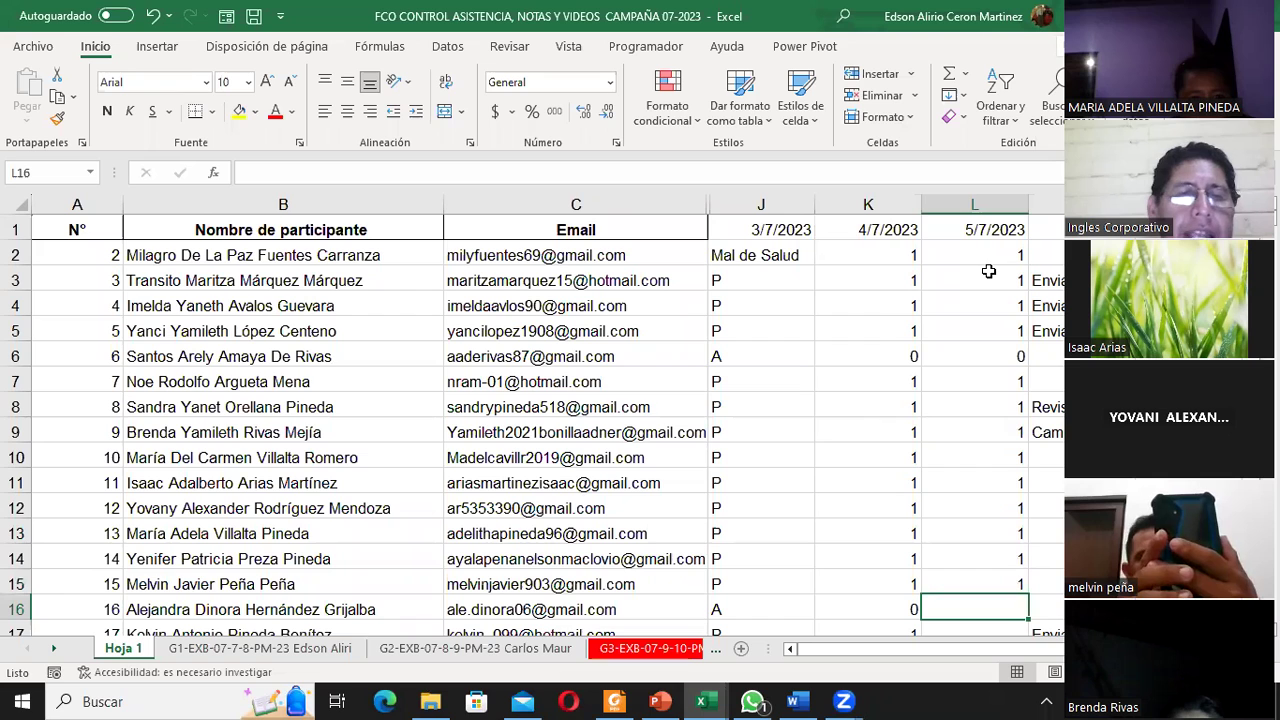
pyautogui.write('1')
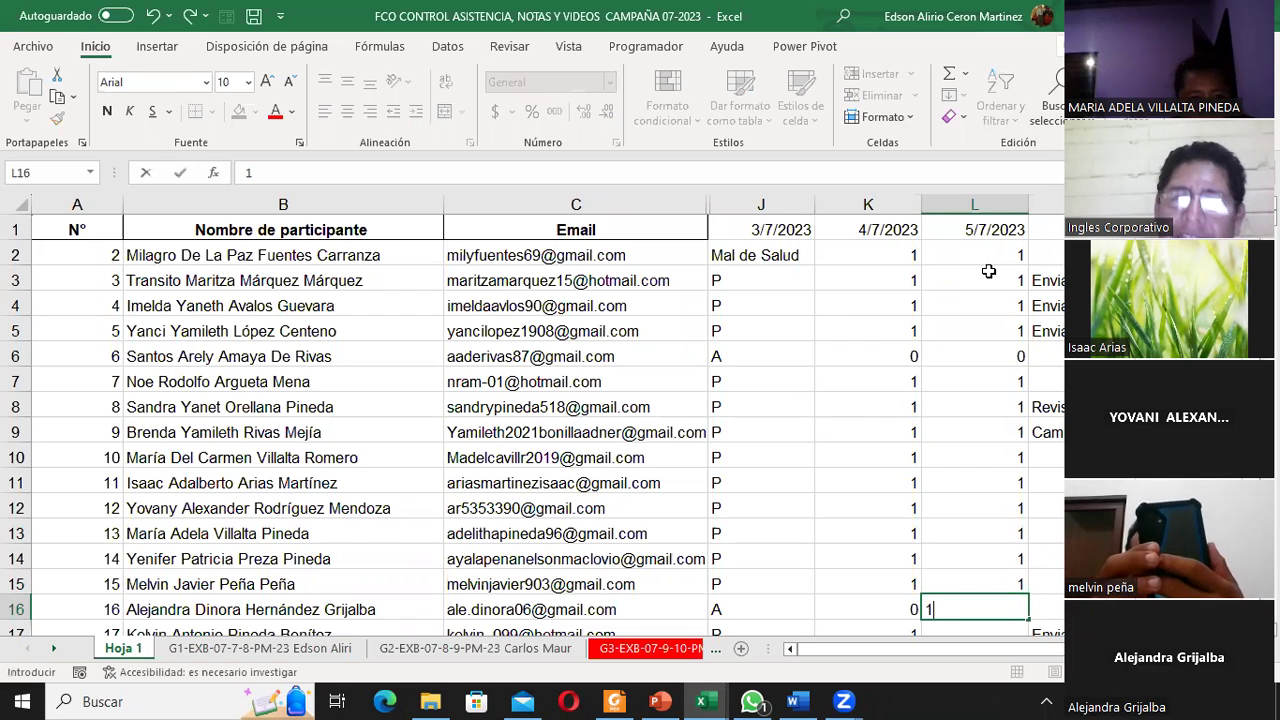
pyautogui.press('Return')
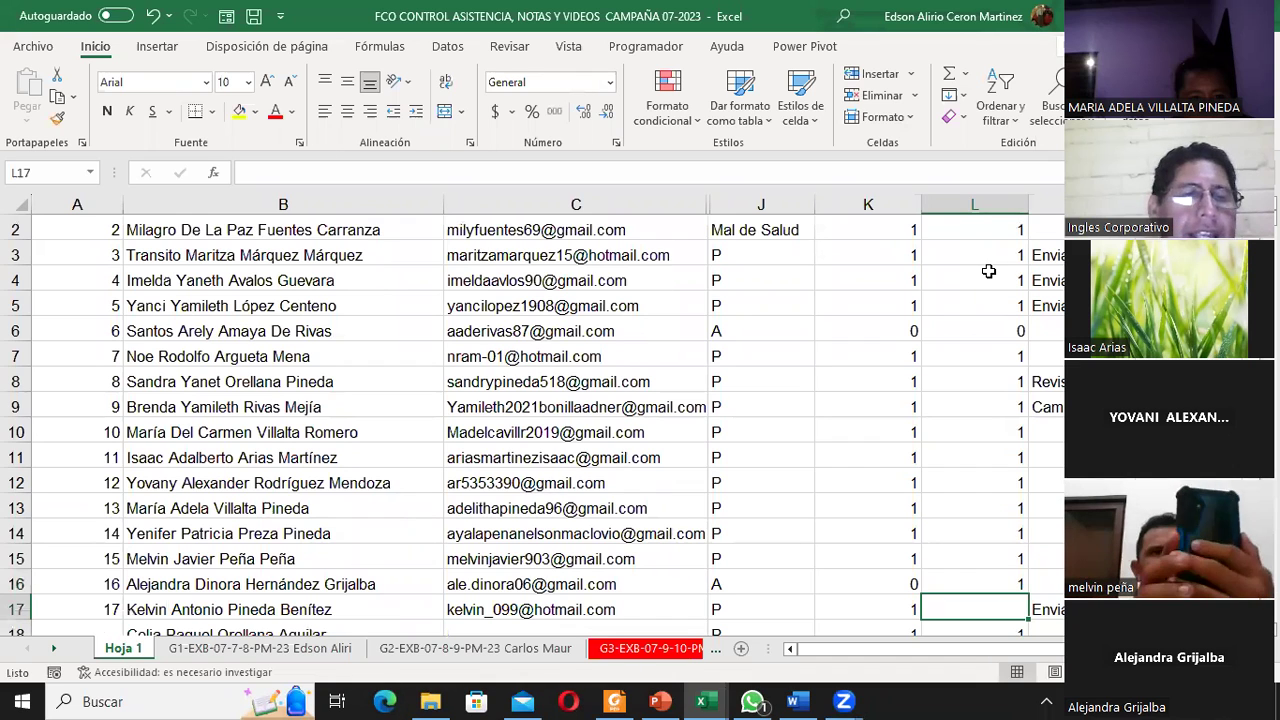
pyautogui.write('1')
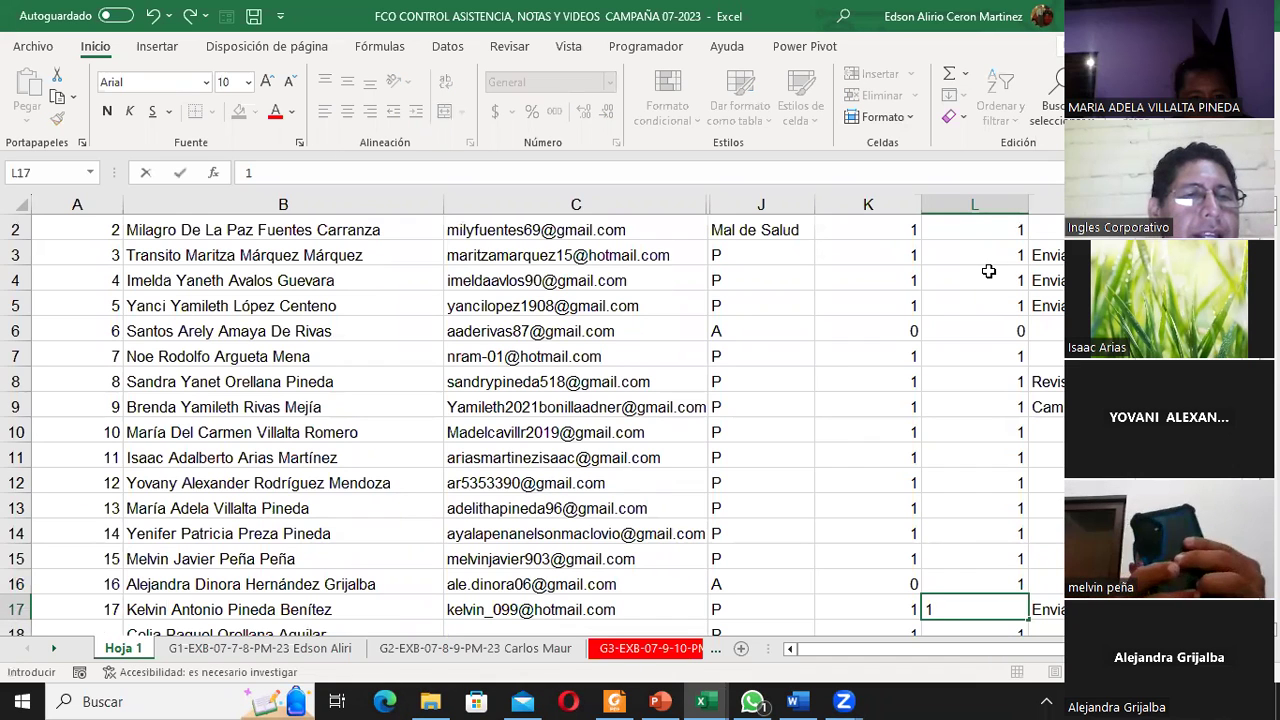
pyautogui.press('Return')
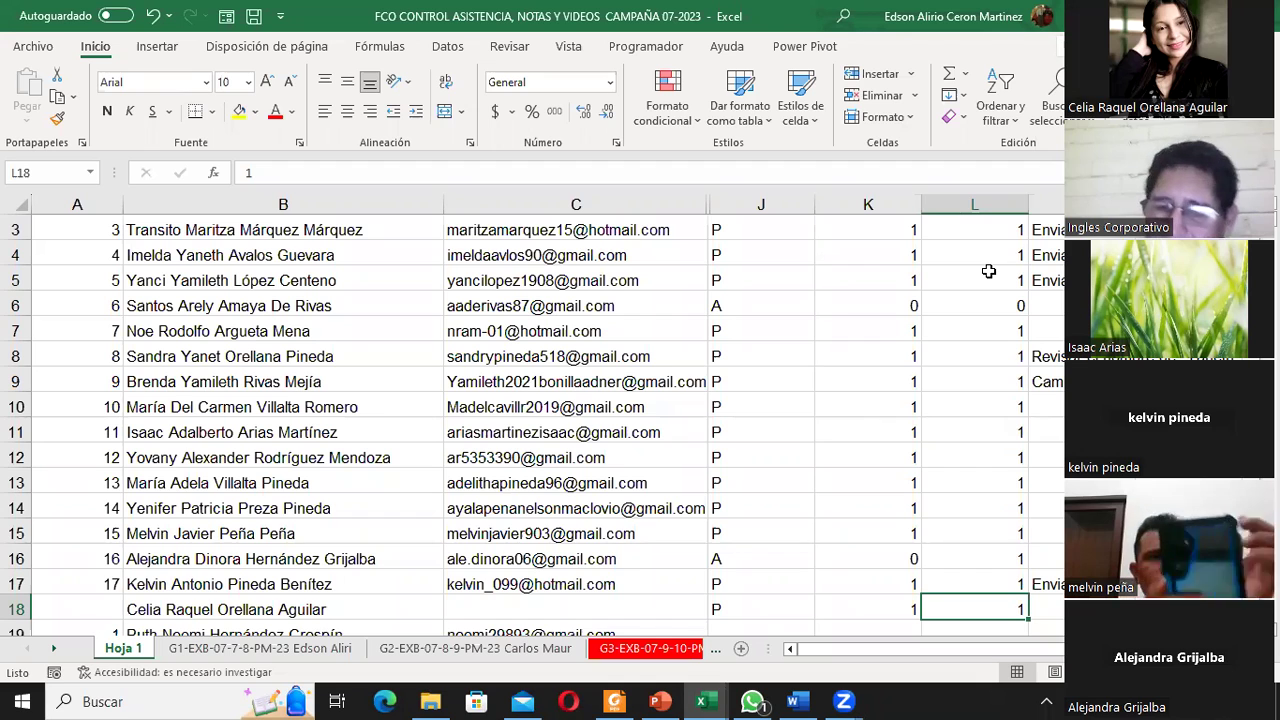
pyautogui.press('Up')
pyautogui.press('Up')
pyautogui.press('Up')
pyautogui.press('Up')
pyautogui.press('Up')
pyautogui.press('Up')
pyautogui.press('Up')
pyautogui.press('Up')
pyautogui.press('Up')
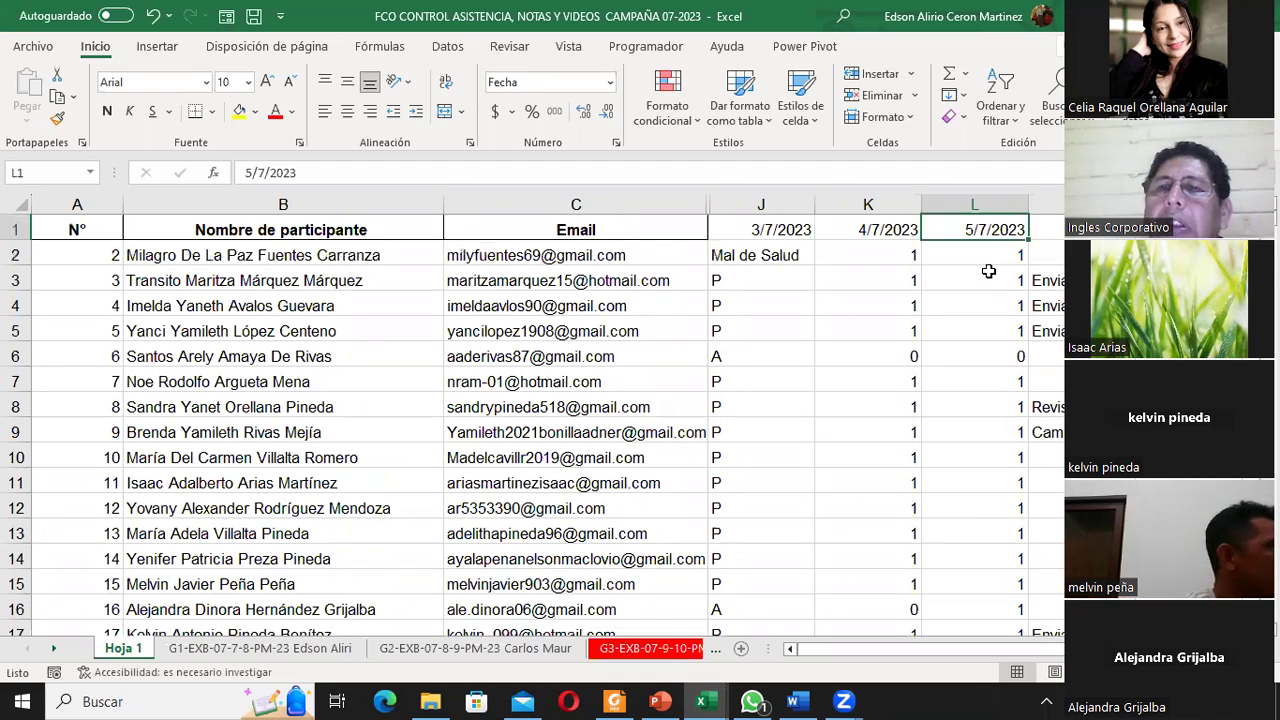
pyautogui.press('Down')
pyautogui.press('Down')
pyautogui.press('Down')
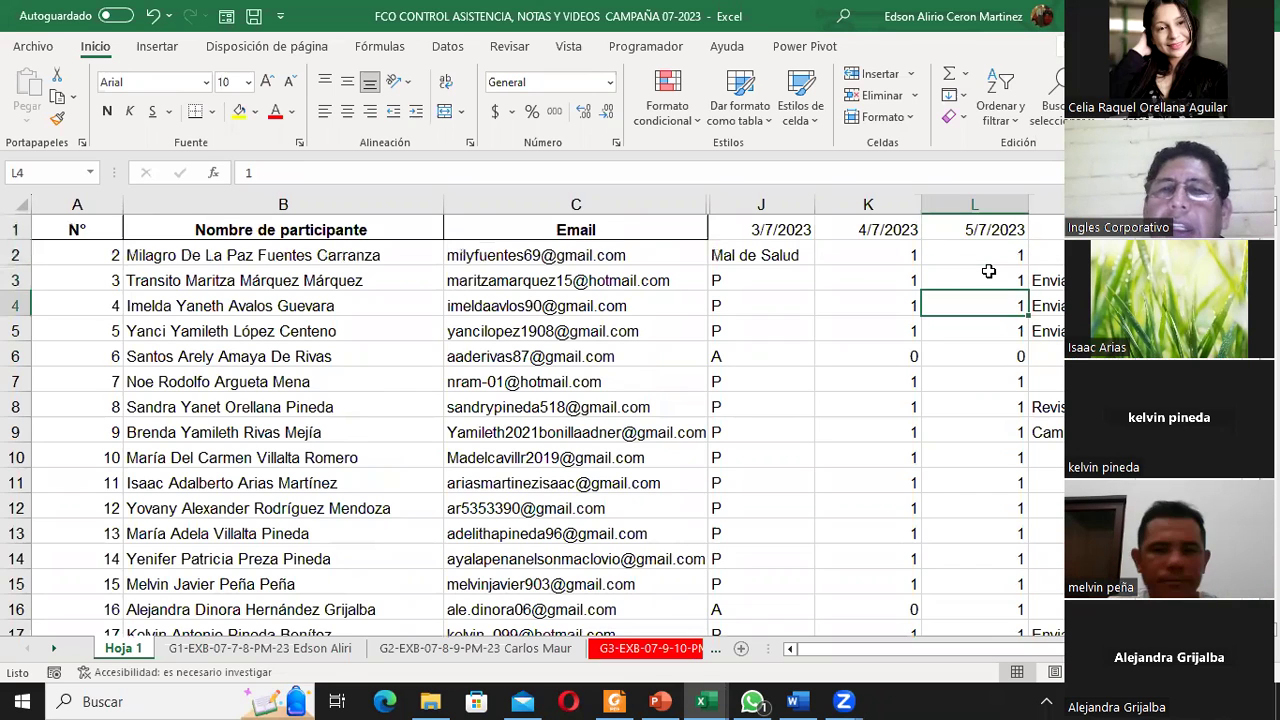
pyautogui.press('Down')
pyautogui.press('Down')
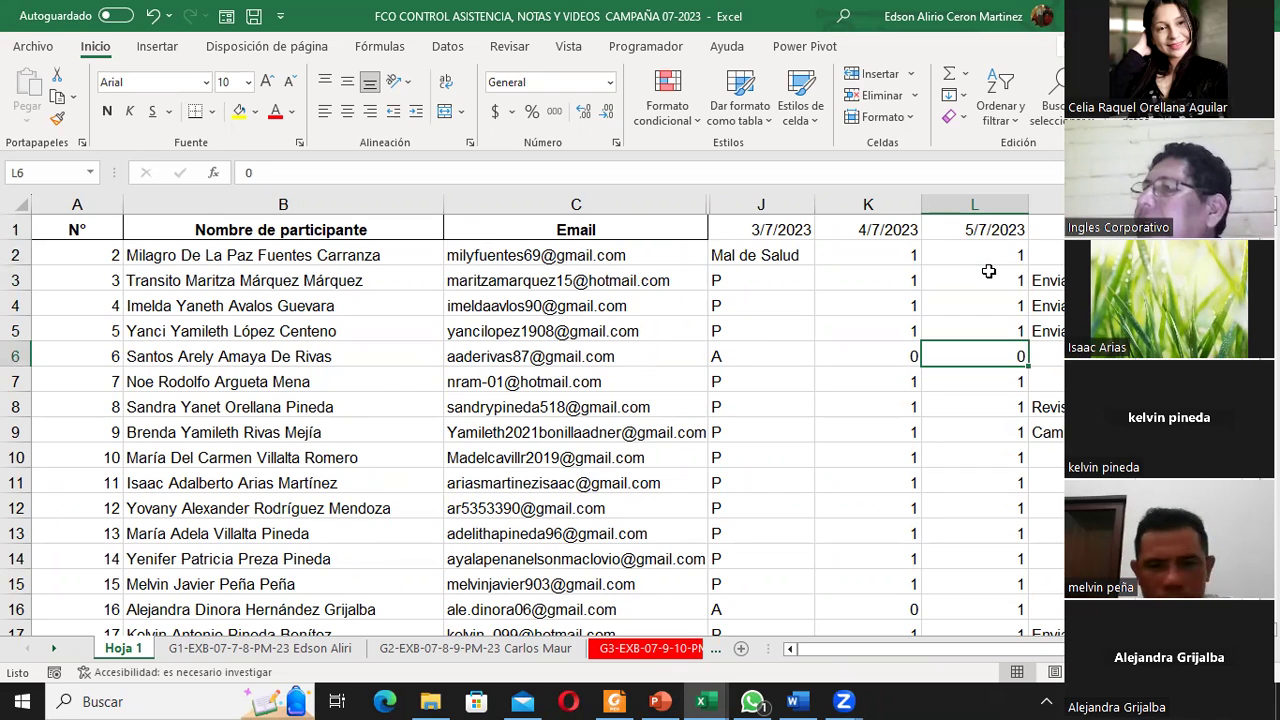
pyautogui.press('Down')
pyautogui.press('Down')
pyautogui.press('Down')
pyautogui.press('Down')
pyautogui.press('Down')
pyautogui.press('Down')
pyautogui.press('Down')
pyautogui.press('Down')
pyautogui.press('Down')
pyautogui.press('Down')
pyautogui.press('Up')
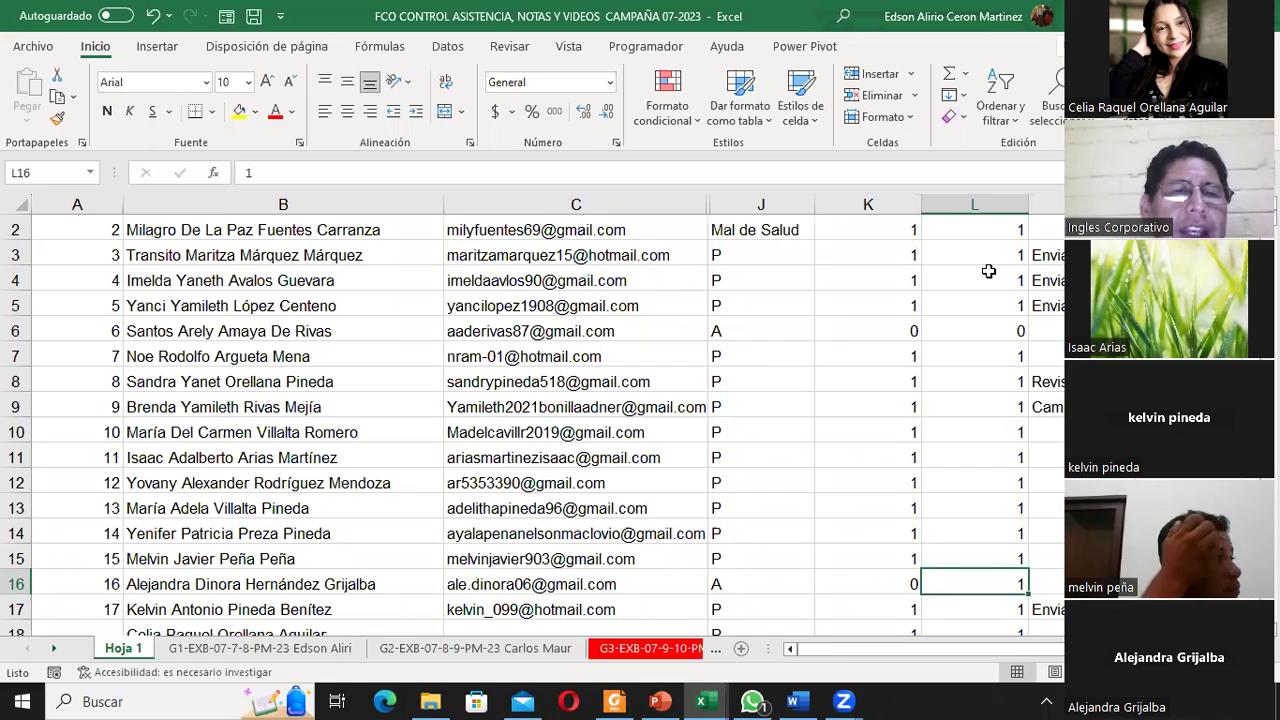
pyautogui.press('Left')
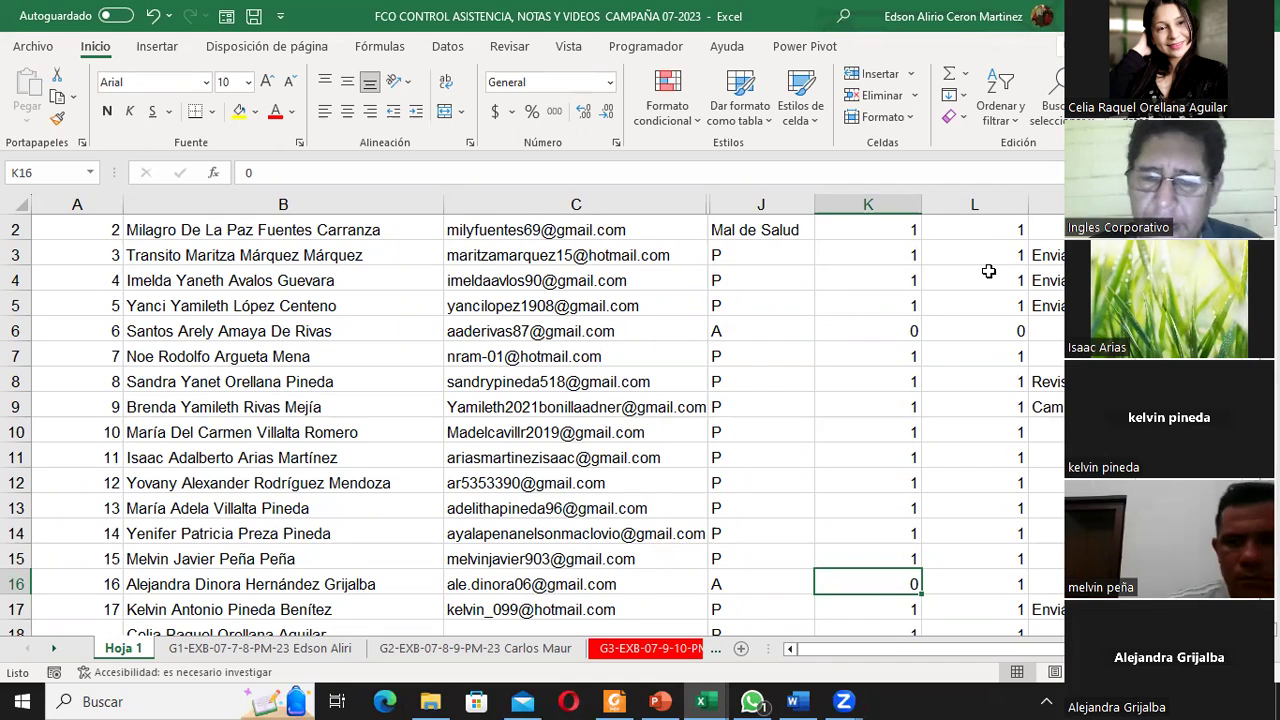
pyautogui.press('Right')
pyautogui.press('Right')
pyautogui.press('Left')
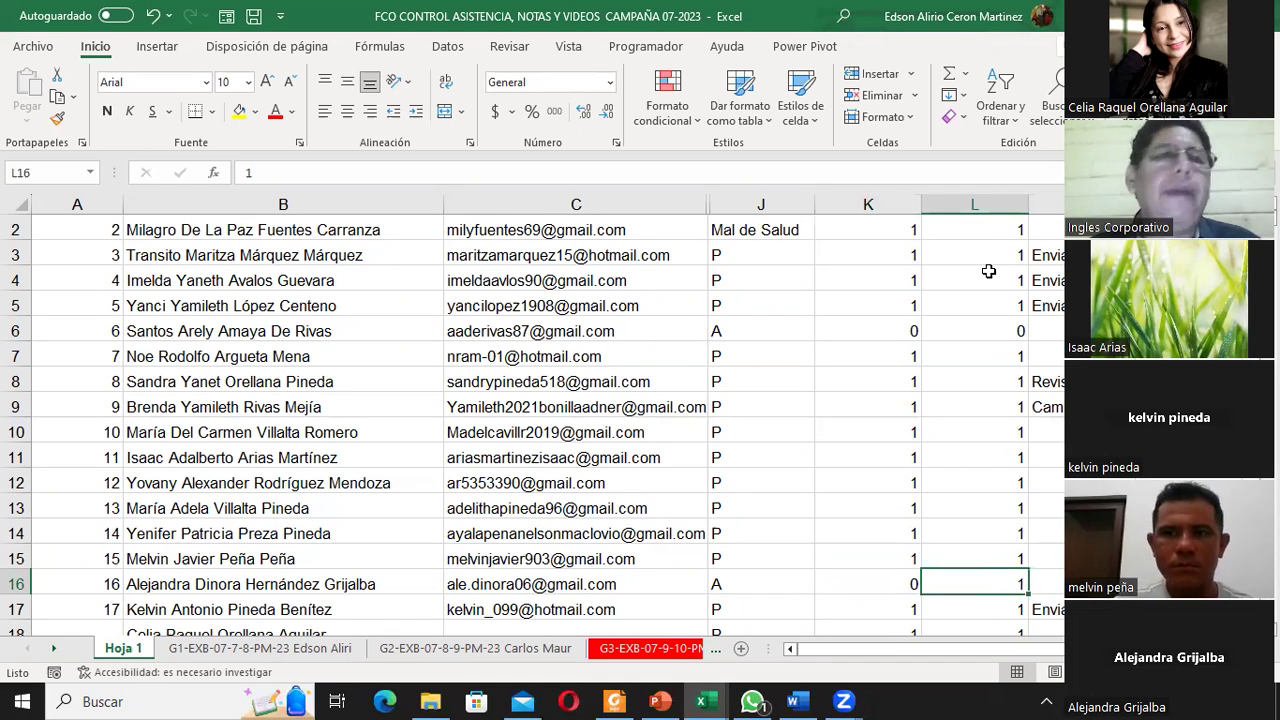
# Dismiss the accidentally opened record form and save the attendance workbook
pyautogui.click(226, 18)
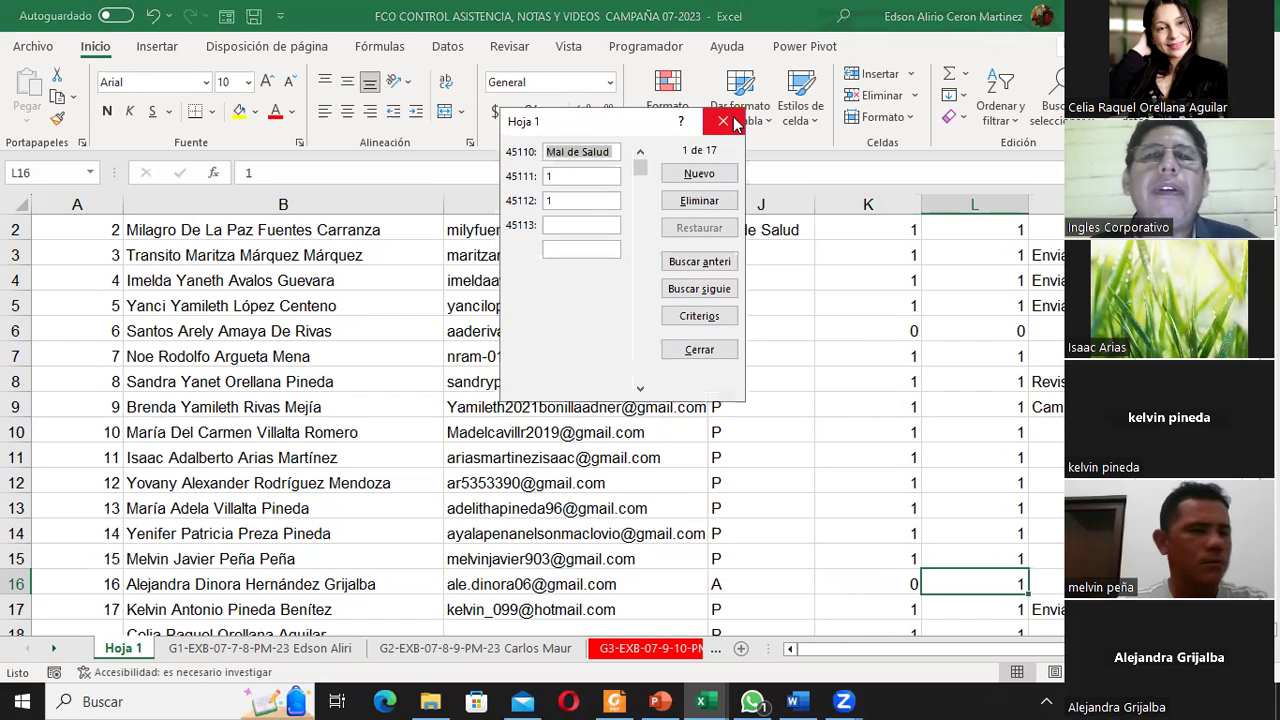
pyautogui.press('Escape')
pyautogui.click(254, 16)
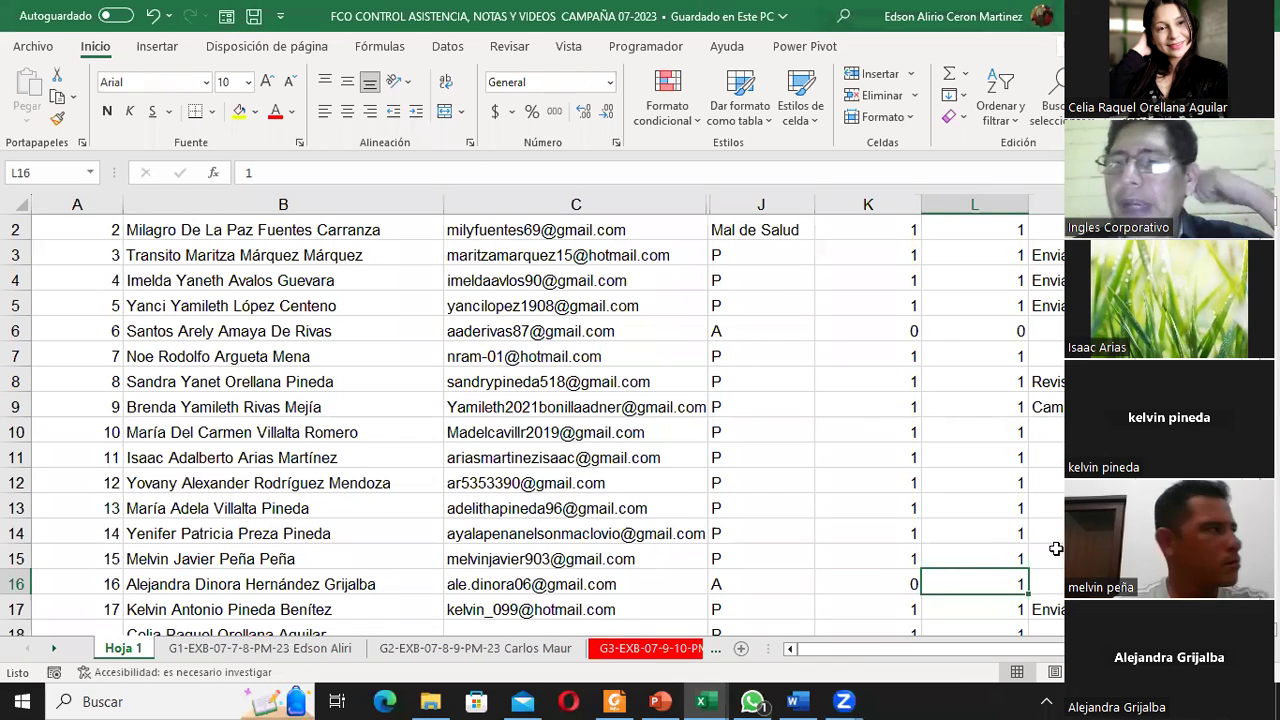
pyautogui.hscroll(1, 560, 420)
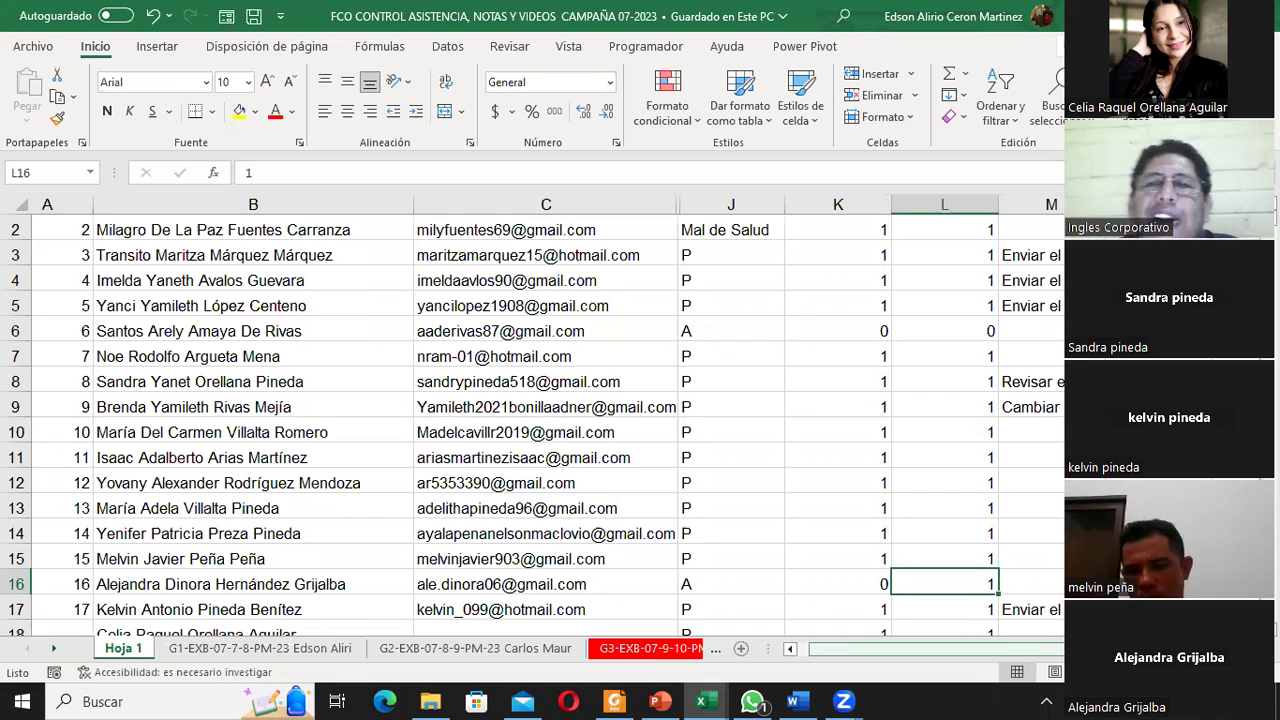
pyautogui.scroll(1, 1016, 487)
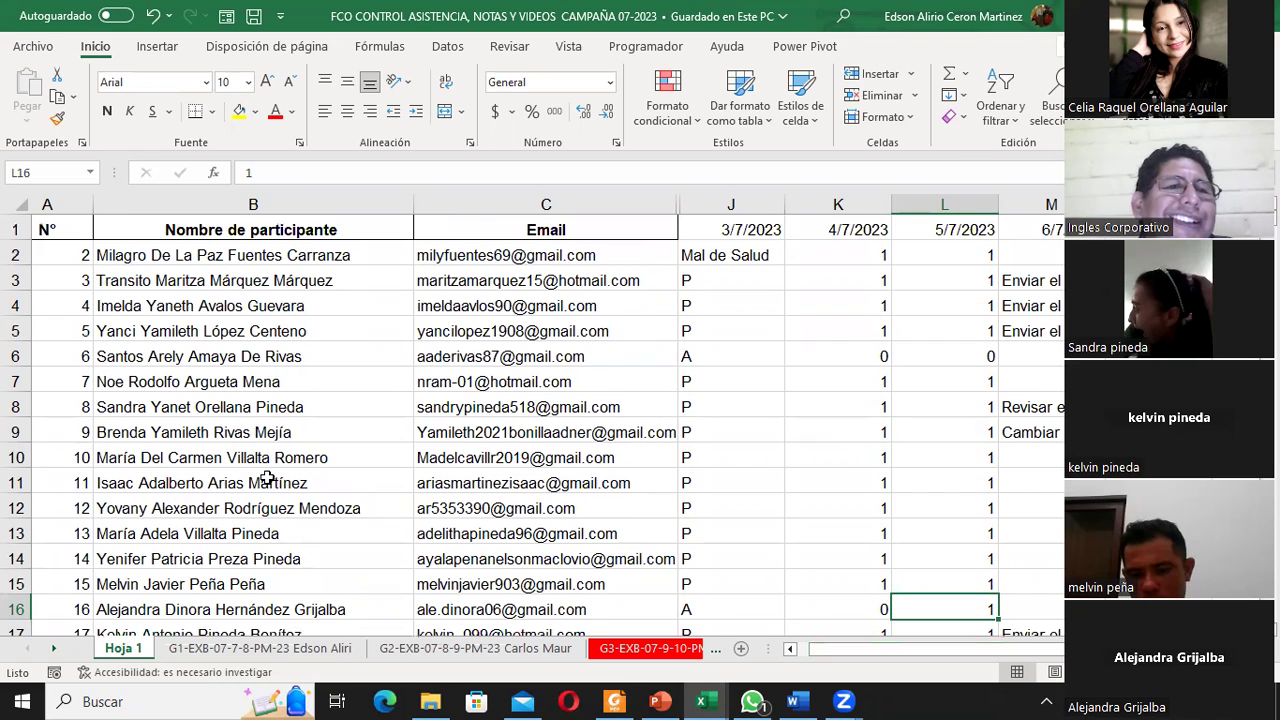
pyautogui.click(243, 411)
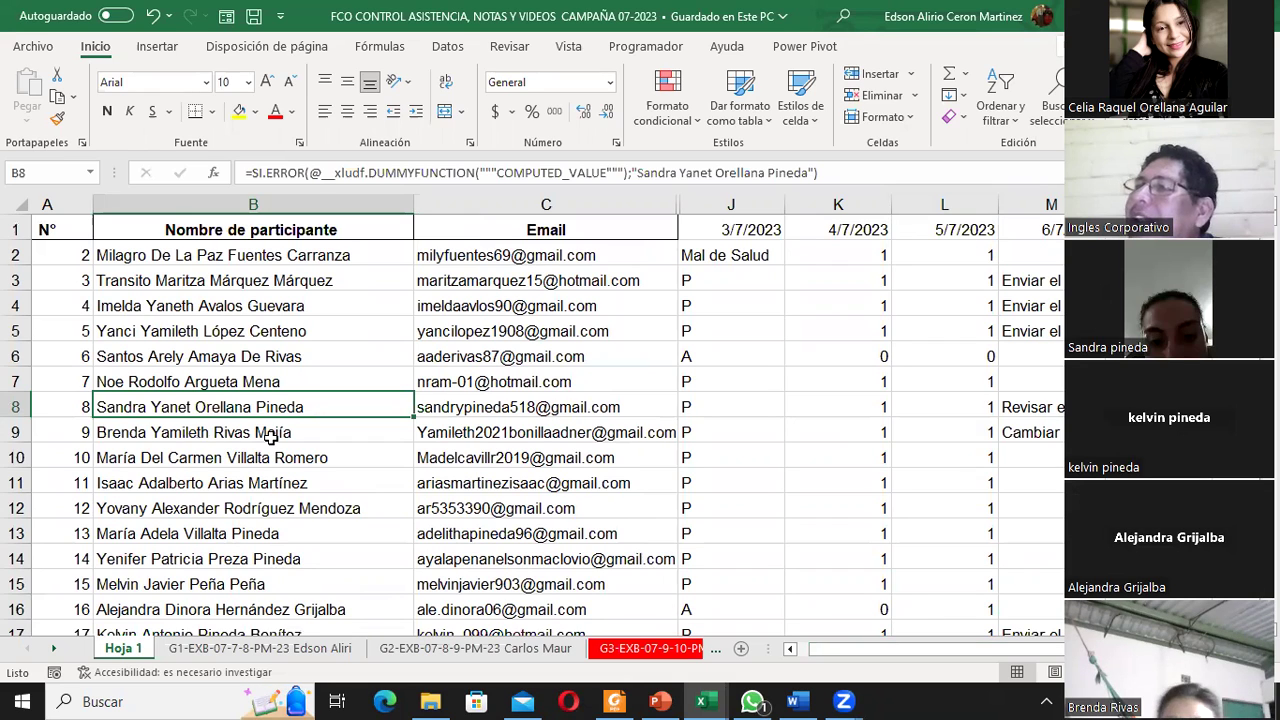
pyautogui.click(271, 437)
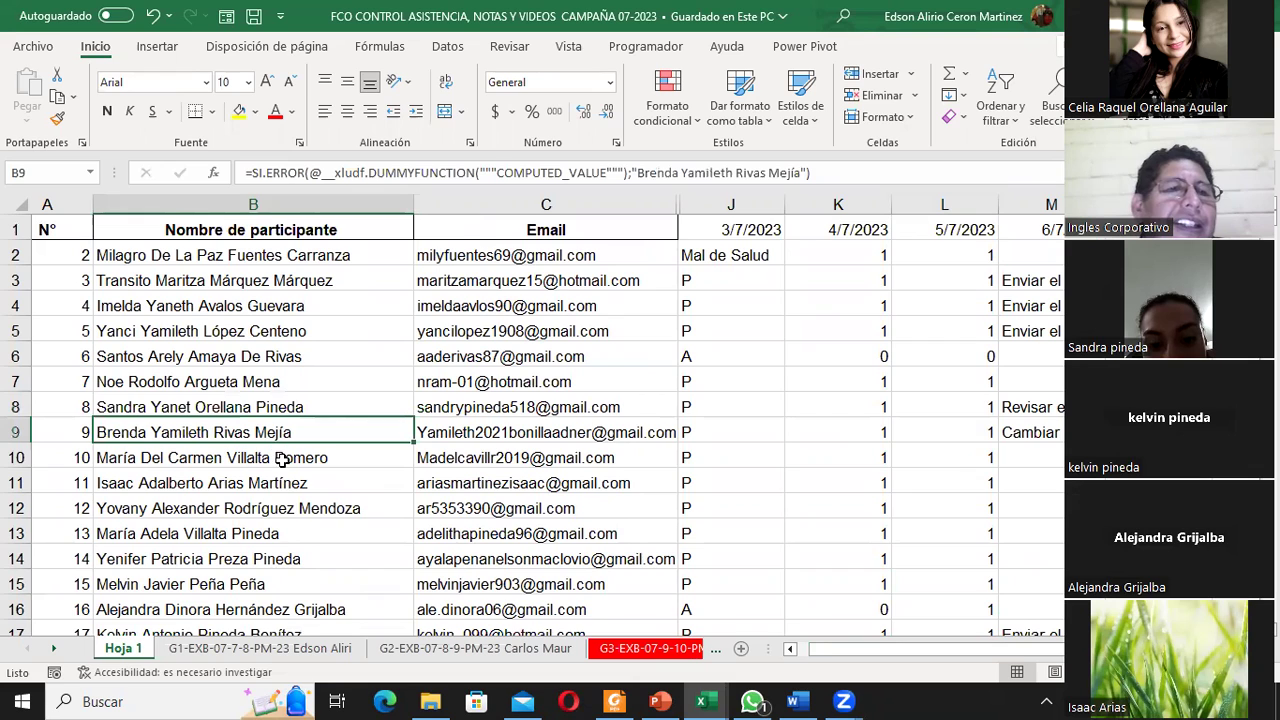
pyautogui.click(275, 557)
pyautogui.click(969, 565)
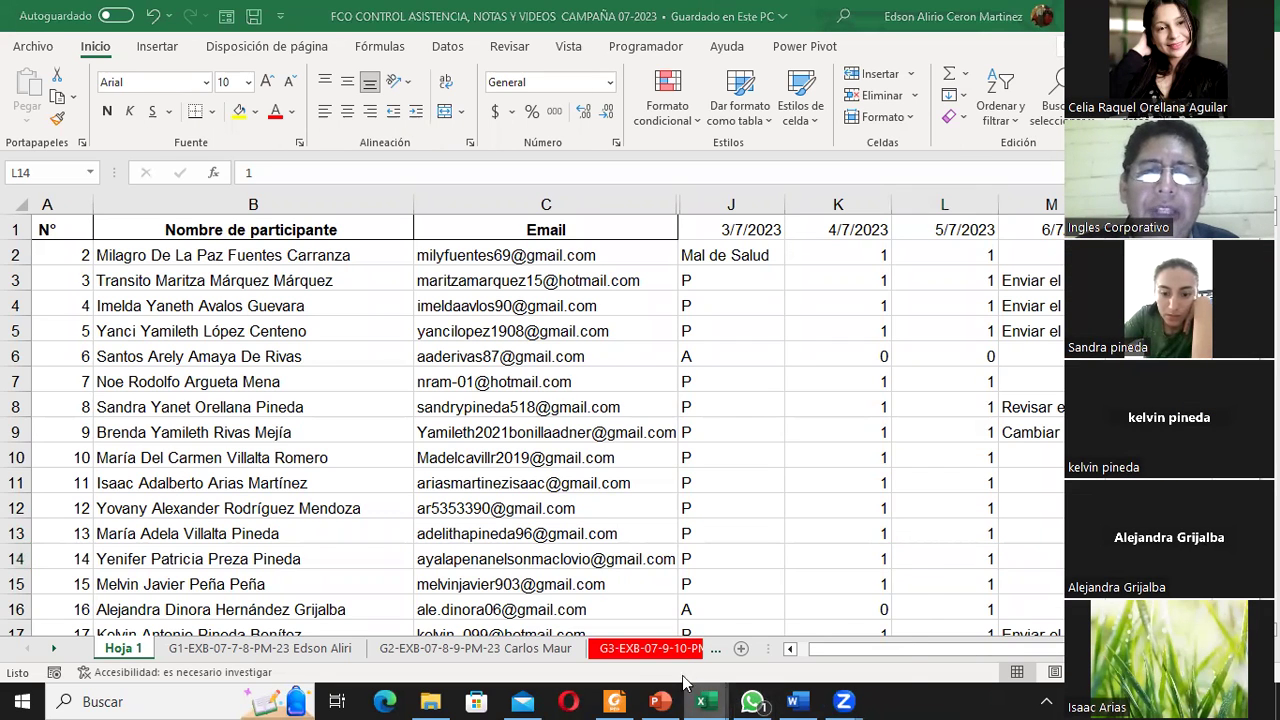
# Bring the Libro1 workbook to the front and move the selection to cell A1
pyautogui.moveTo(701, 700)
pyautogui.click(584, 614)
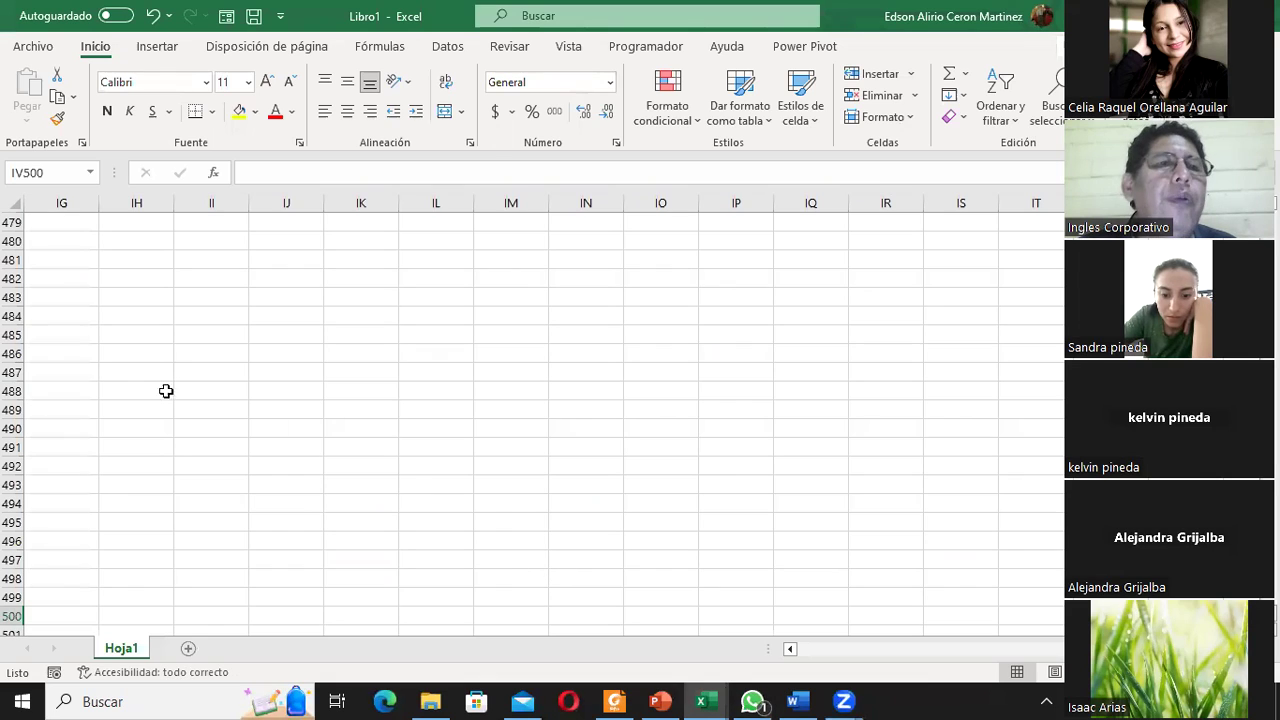
pyautogui.click(526, 500)
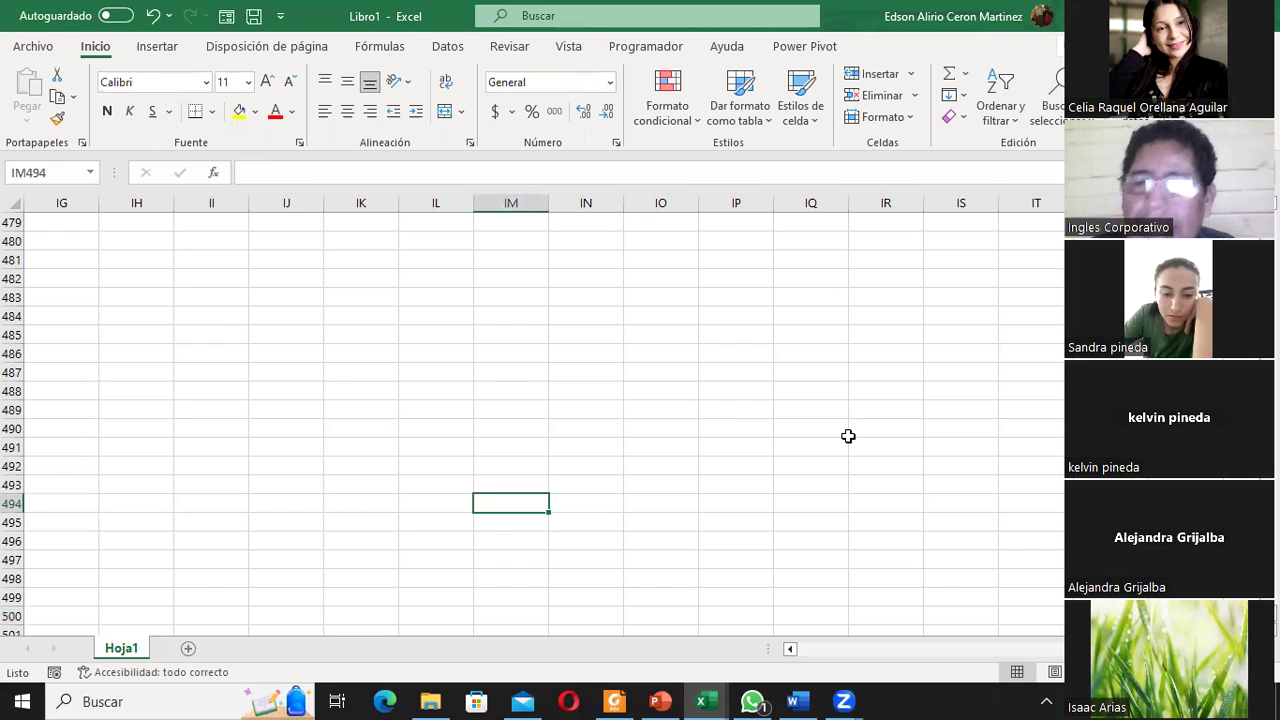
pyautogui.press('Home')
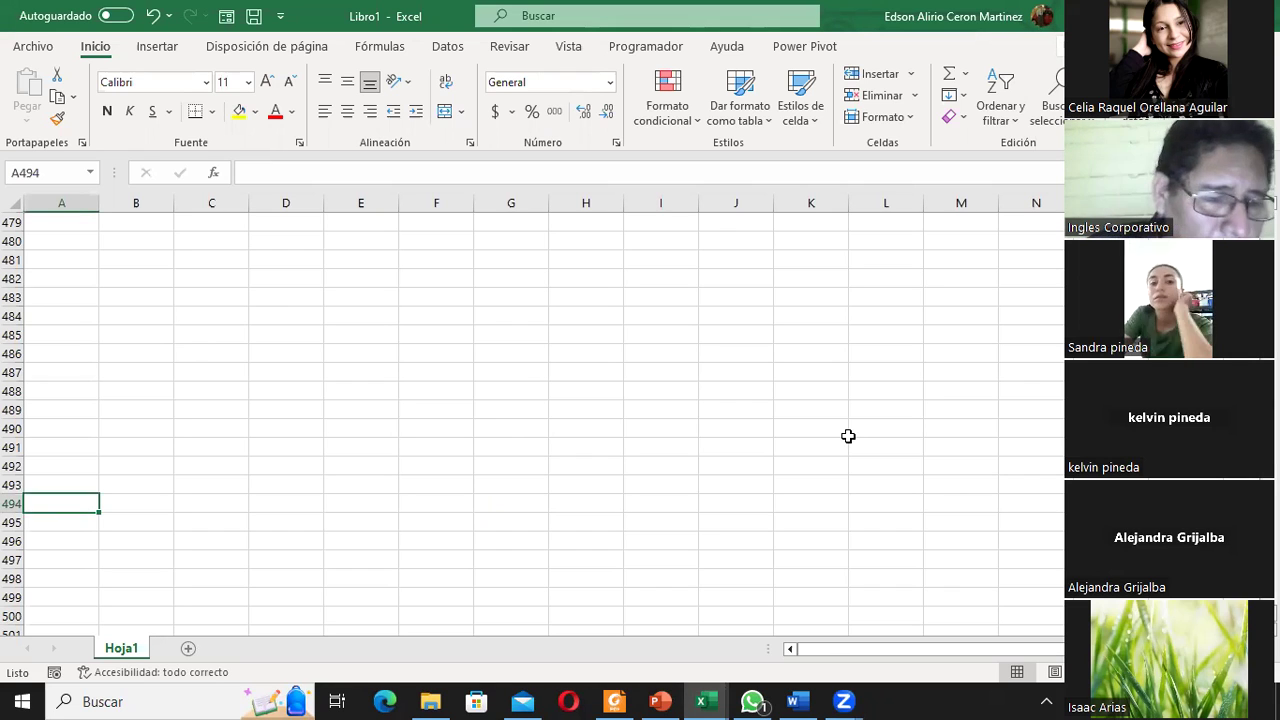
pyautogui.hotkey('ctrl', 'Home')
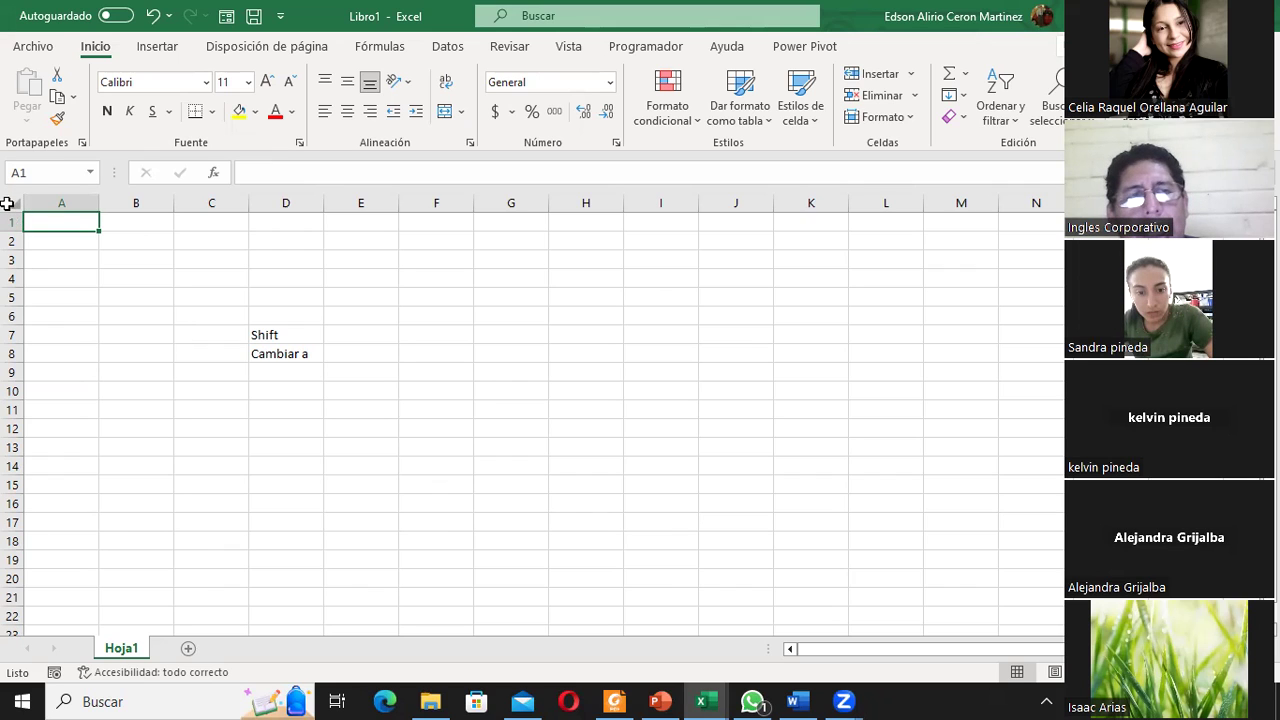
# Select the whole Hoja1 sheet, trying a D4-to-column-I range before reselecting everything
pyautogui.click(8, 199)
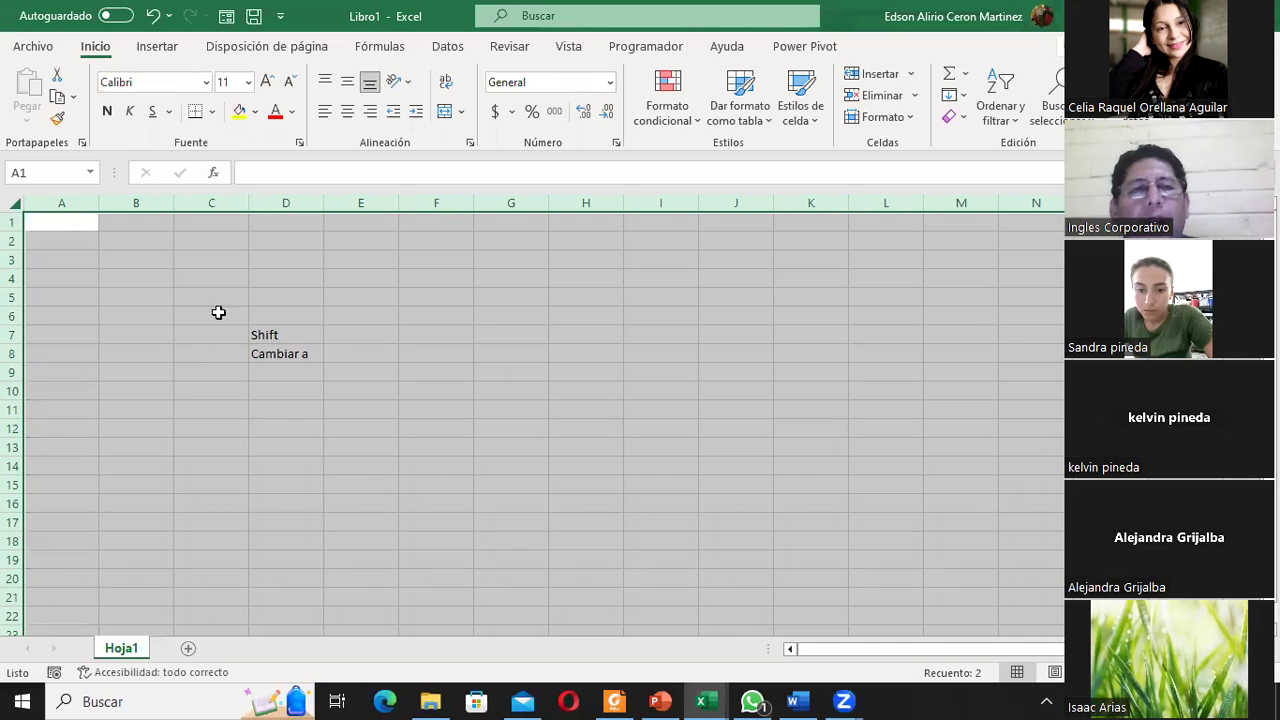
pyautogui.moveTo(280, 280)
pyautogui.mouseDown()
pyautogui.moveTo(653, 520)
pyautogui.moveTo(680, 614)
pyautogui.mouseUp()
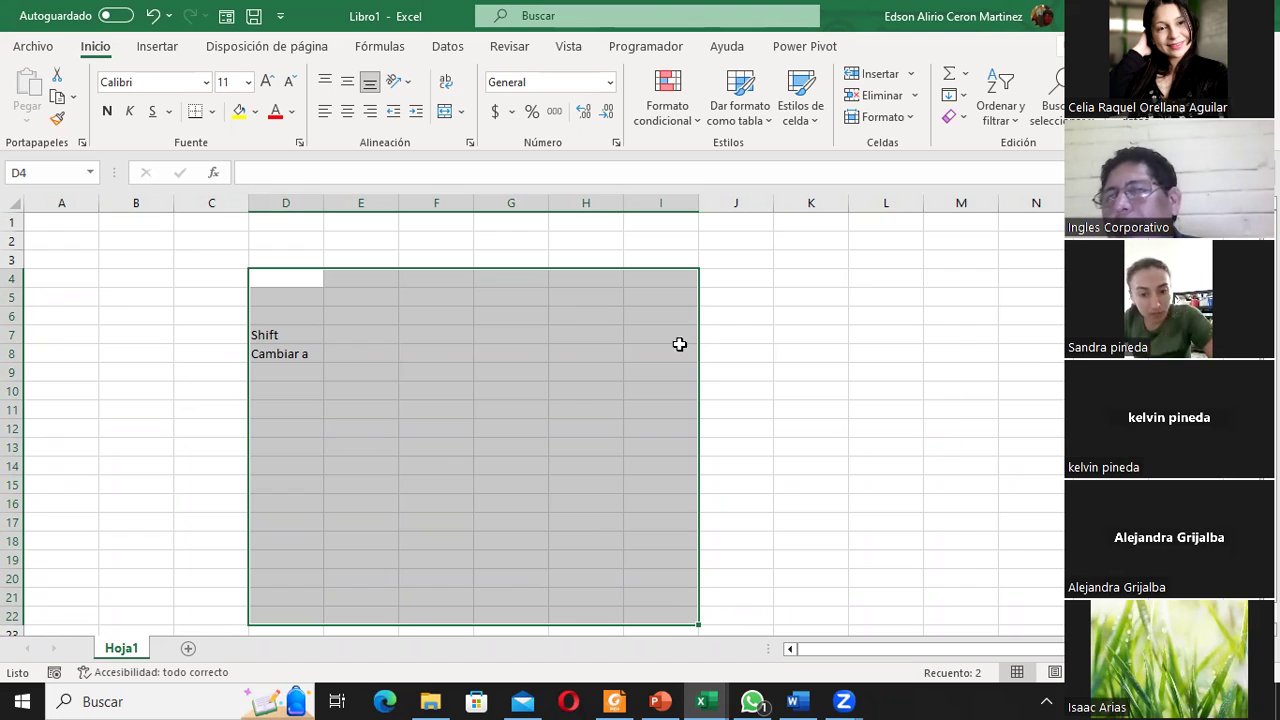
pyautogui.click(10, 205)
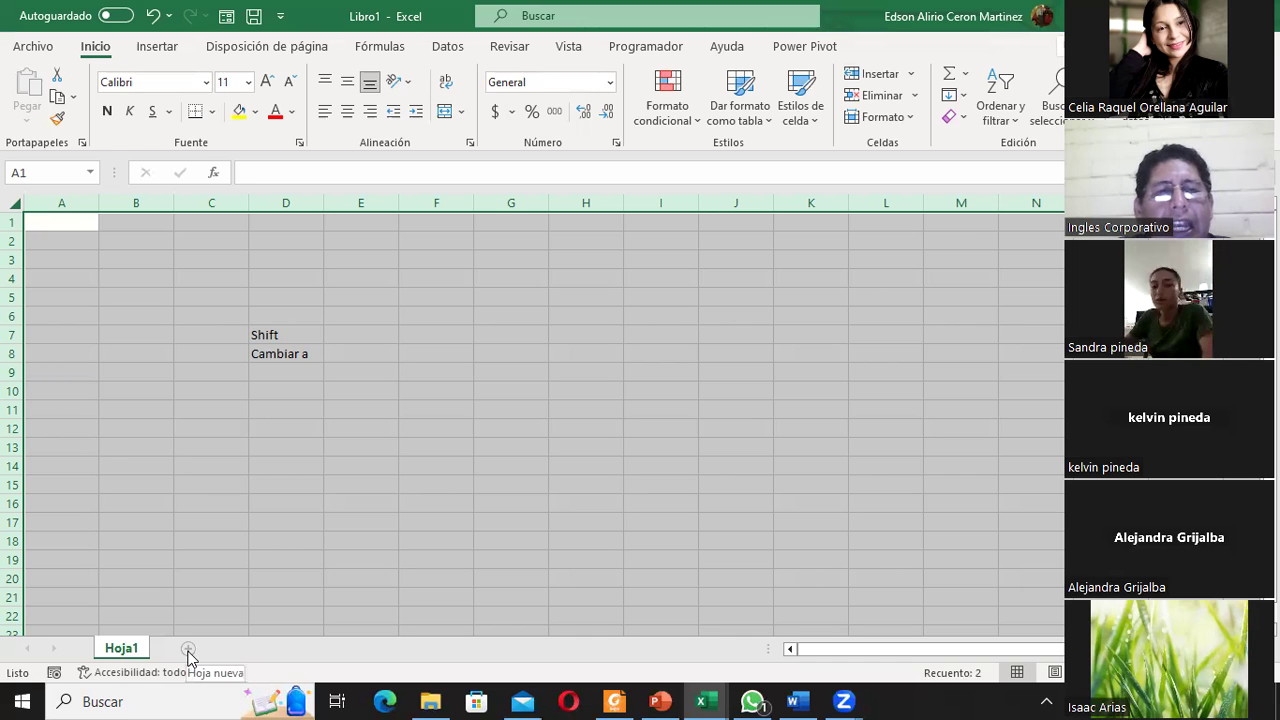
# Add sheet Hoja2, paste all of Hoja1 into it, then navigate the pasted cells in column D
pyautogui.click(188, 649)
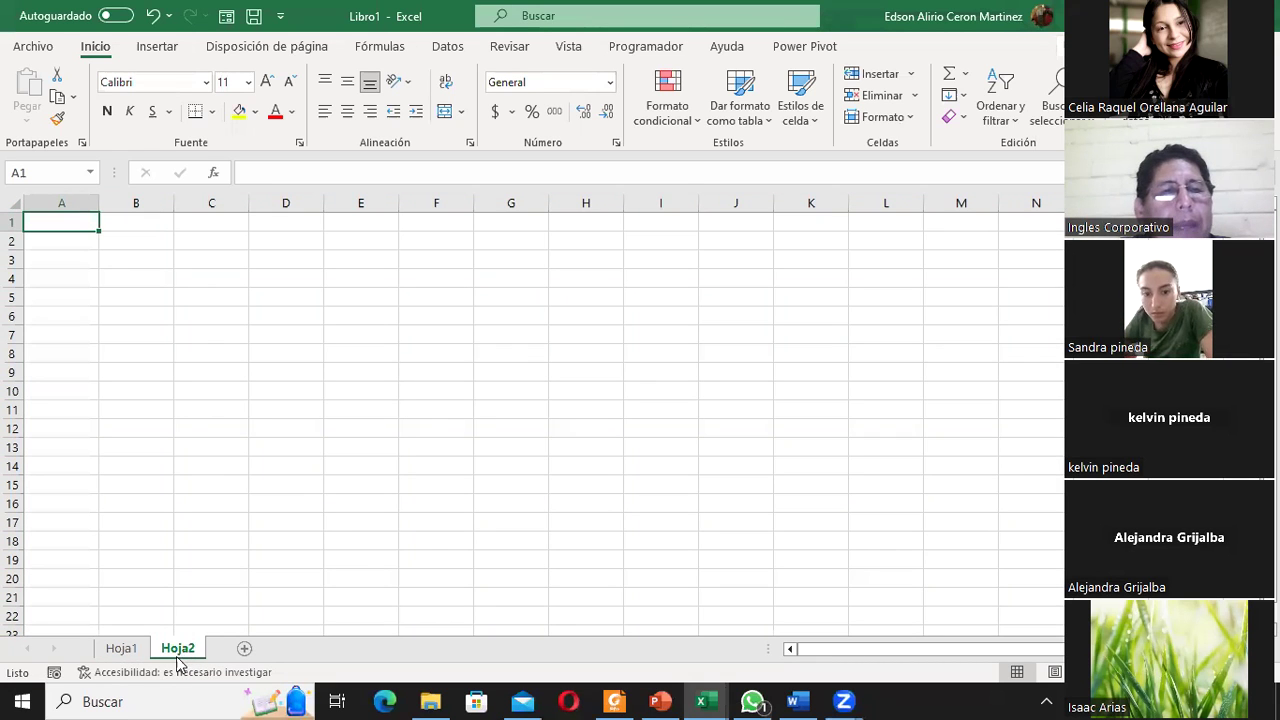
pyautogui.click(114, 652)
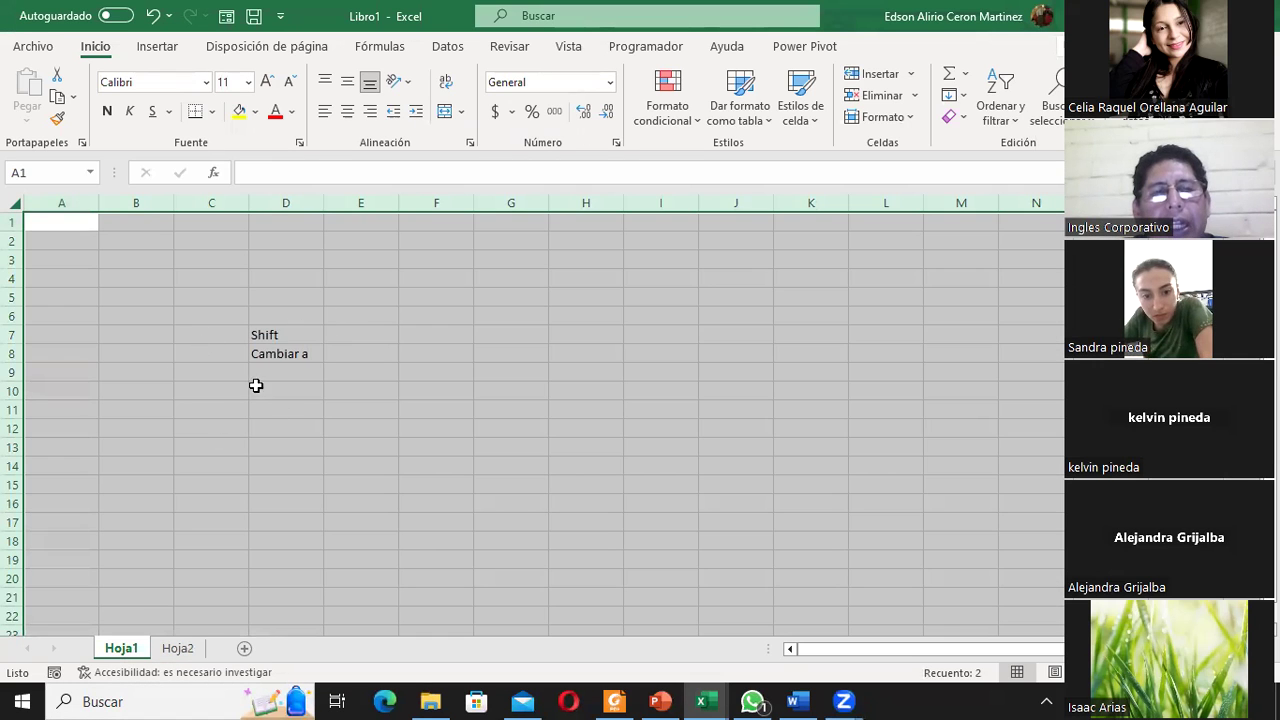
pyautogui.click(57, 100)
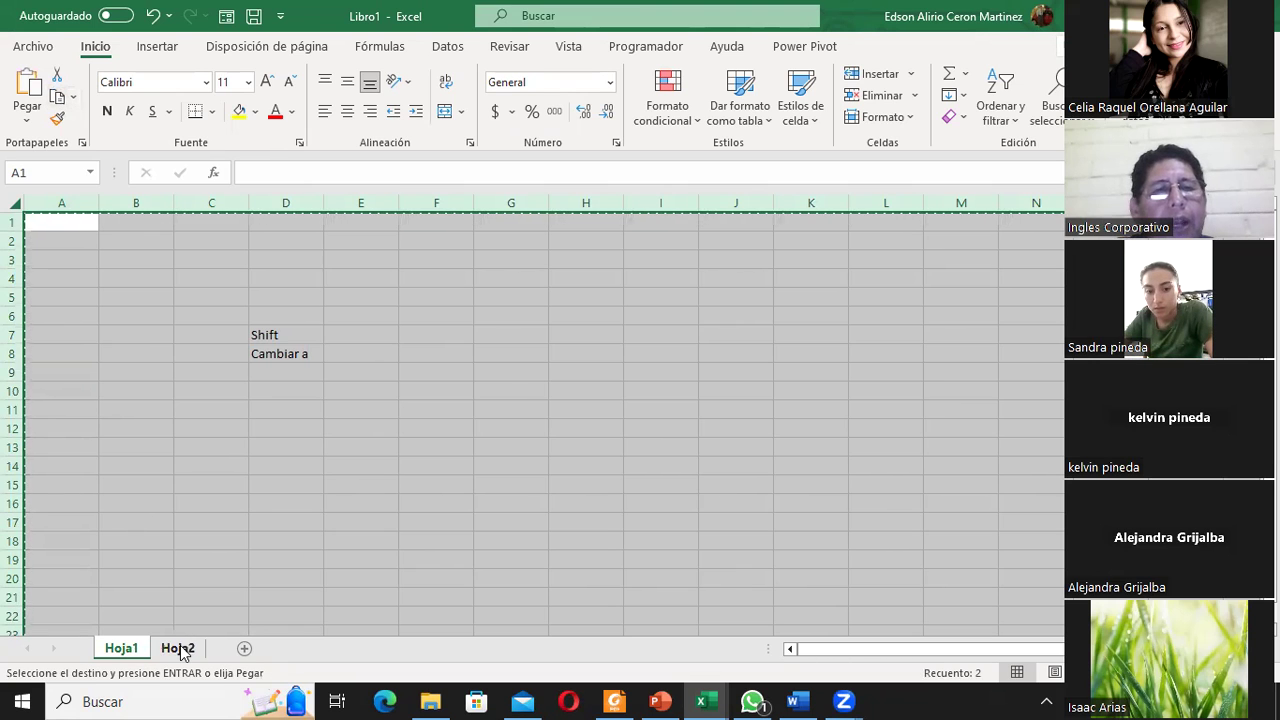
pyautogui.click(179, 650)
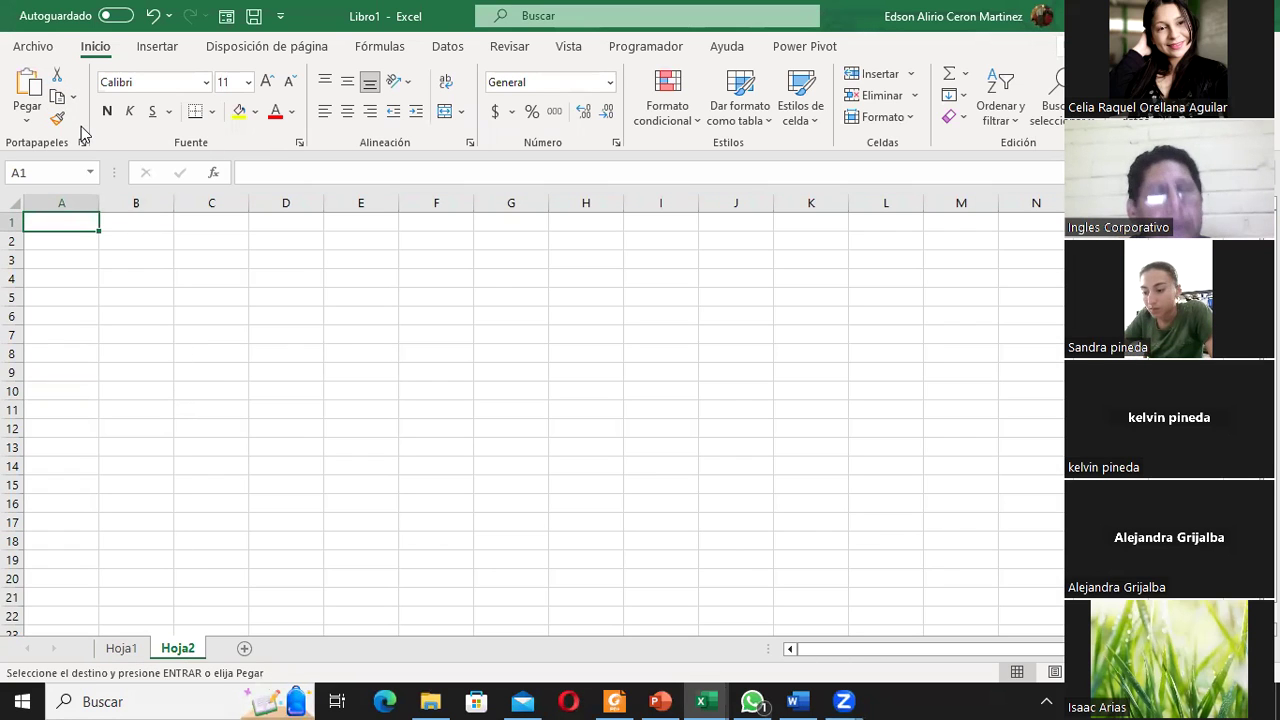
pyautogui.hotkey('ctrl', 'v')
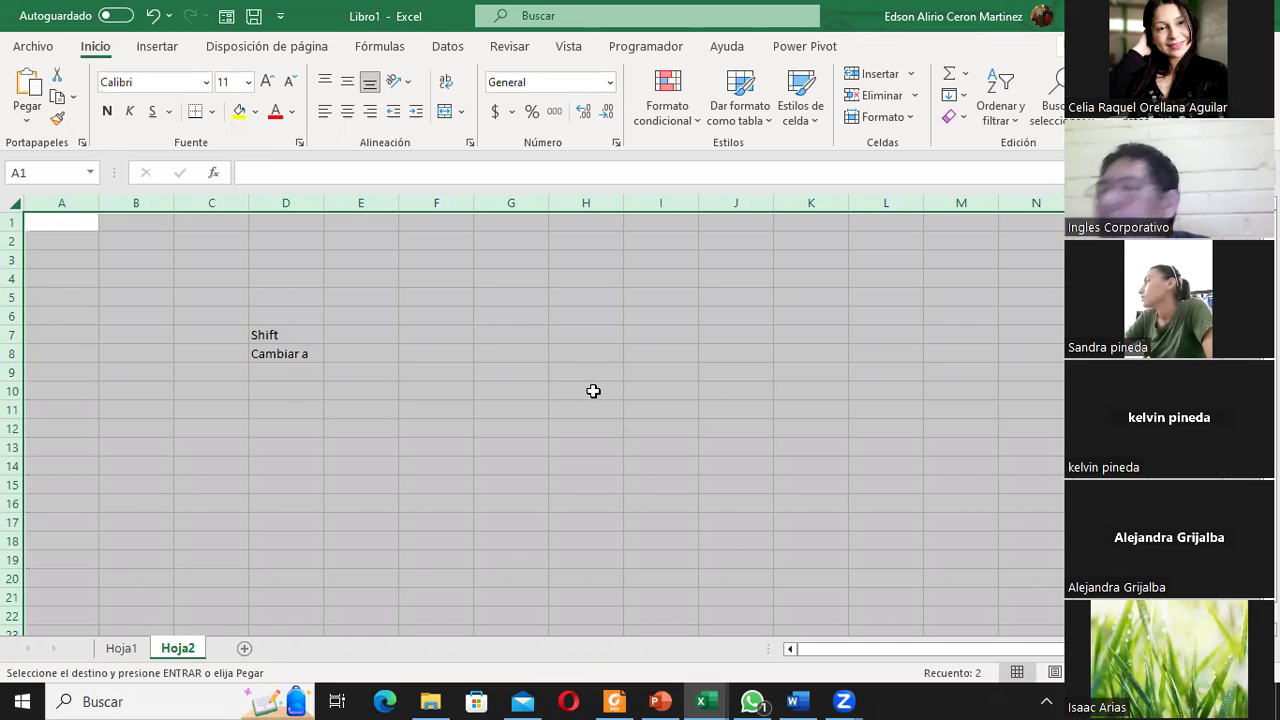
pyautogui.click(45, 220)
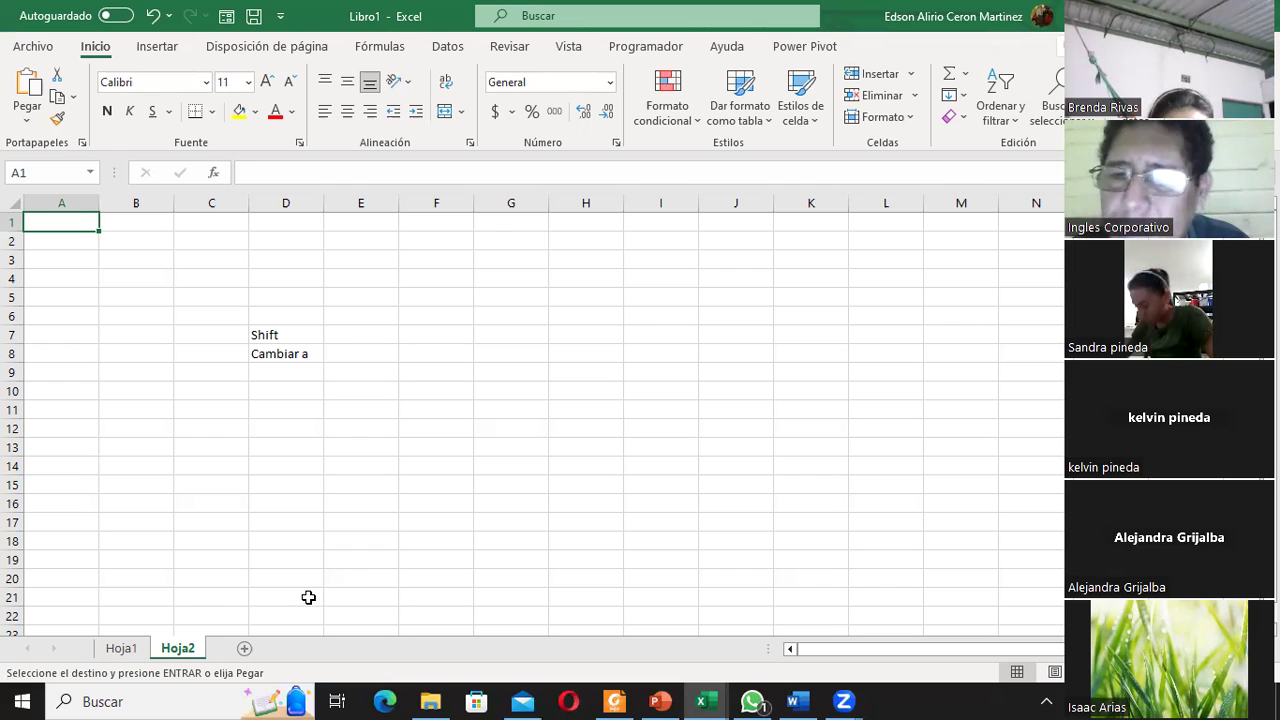
pyautogui.press('Right')
pyautogui.press('Right')
pyautogui.press('Right')
pyautogui.press('Down')
pyautogui.press('Down')
pyautogui.press('Down')
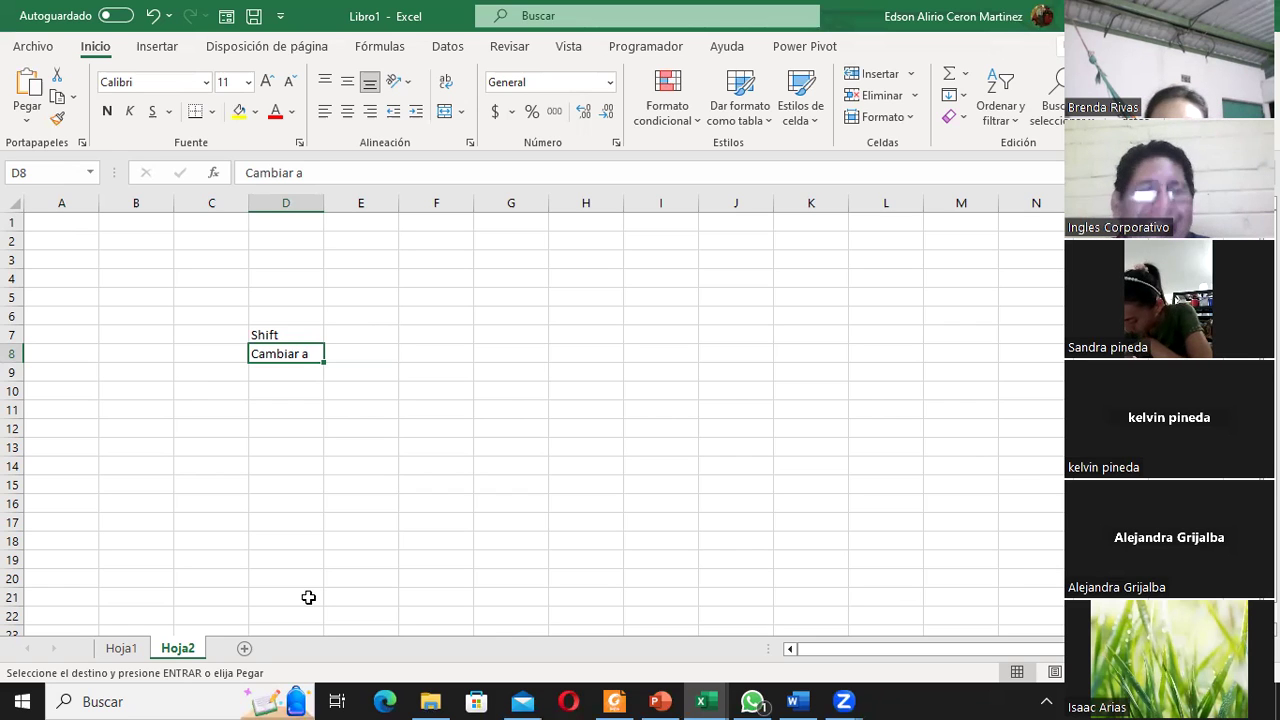
pyautogui.hotkey('ctrl', 'Down')
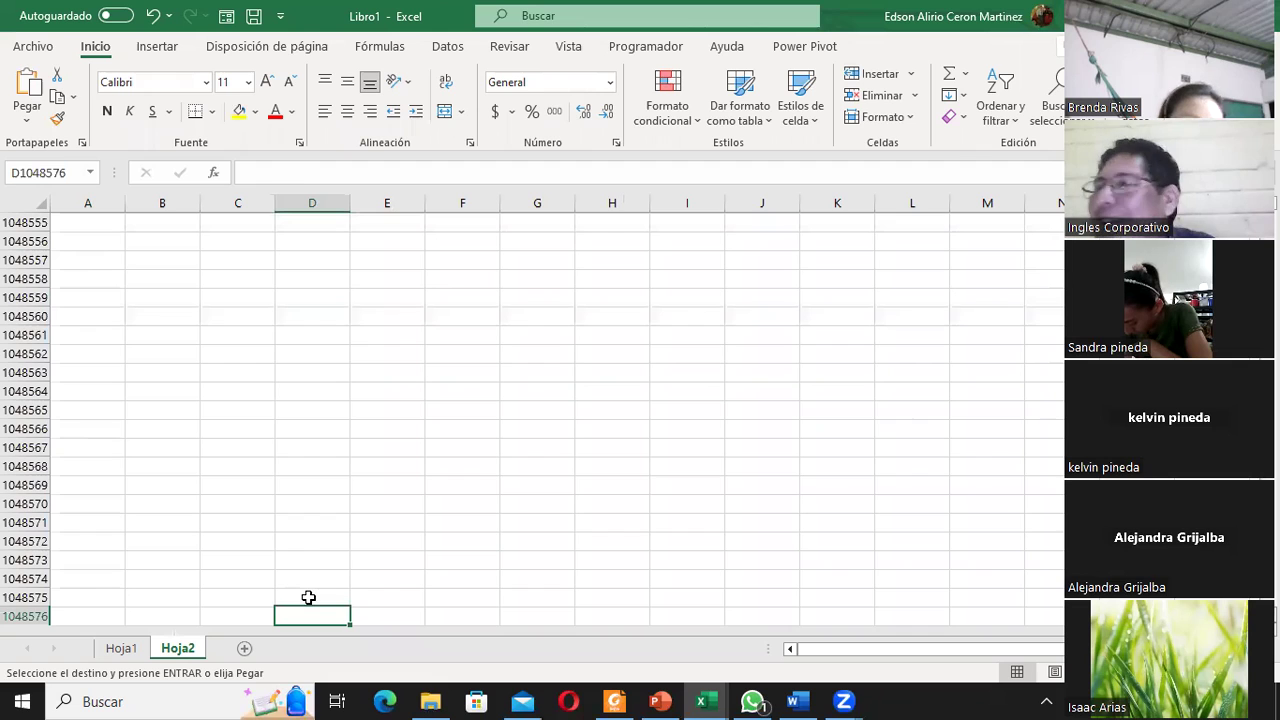
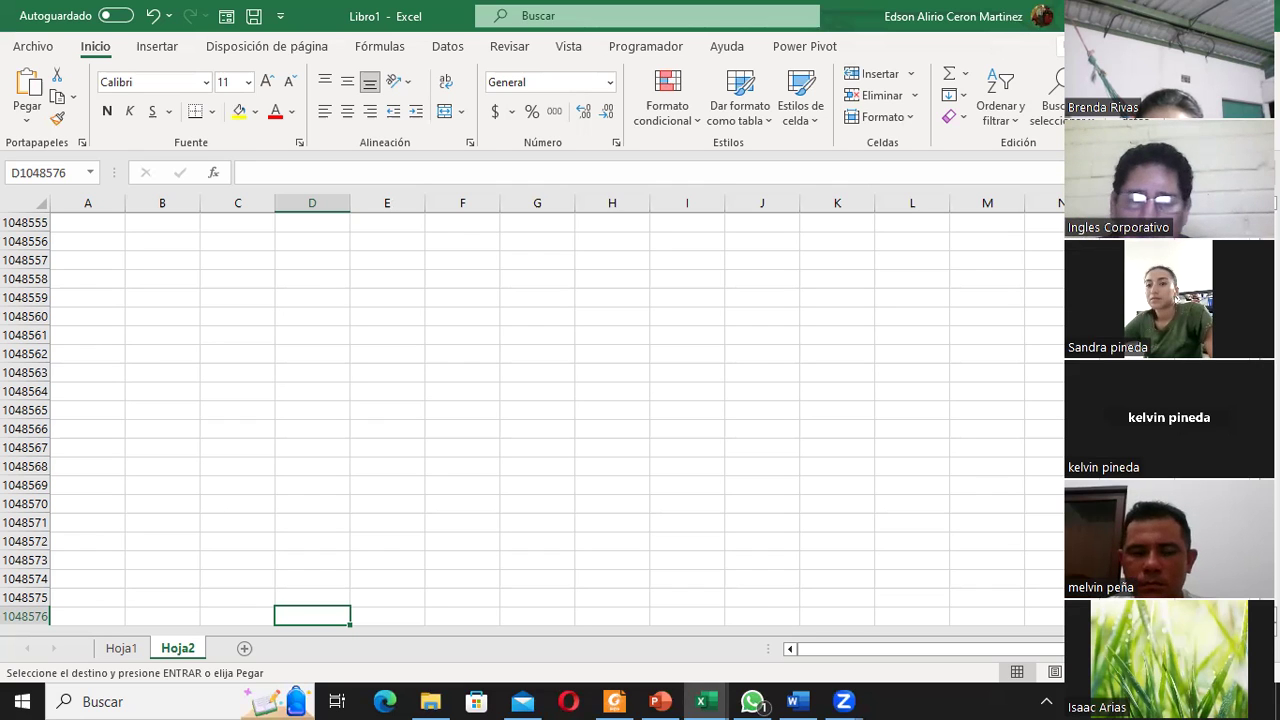
# Leave row 1048576 and return to cell A1 at the top of Hoja2
pyautogui.hotkey('ctrl', 'Up')
pyautogui.press('Home')
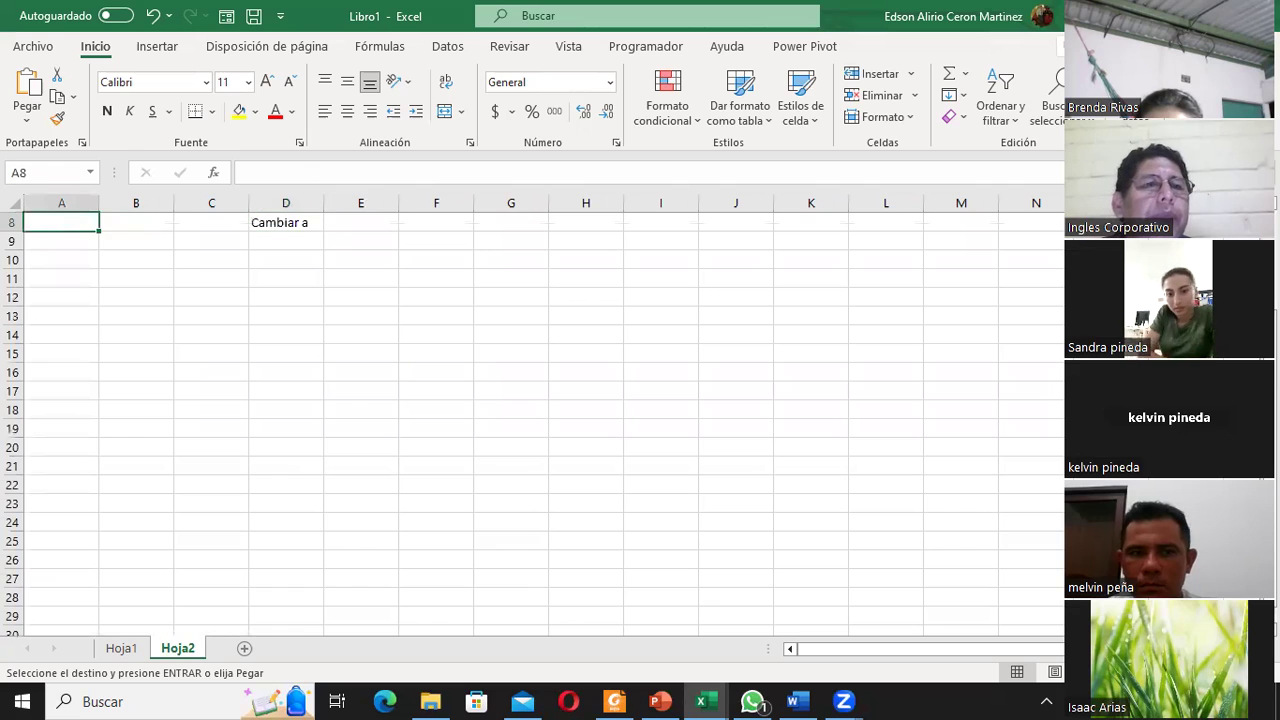
pyautogui.hotkey('ctrl', 'Home')
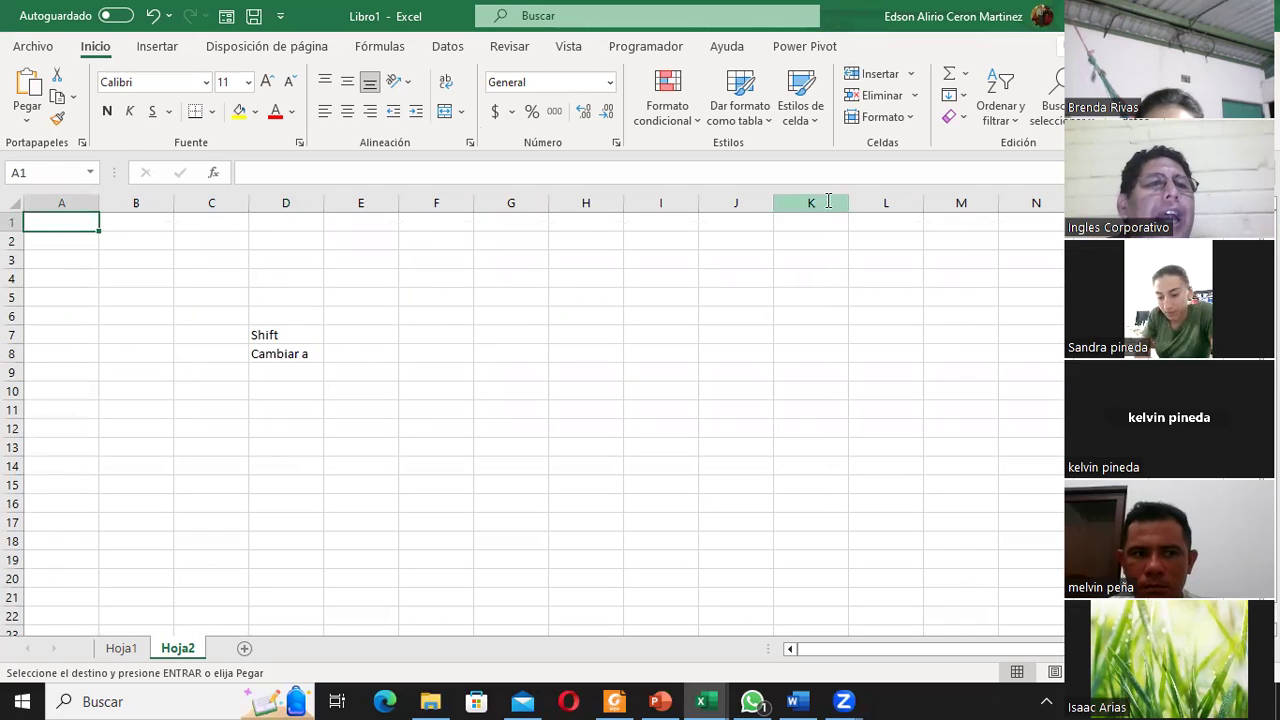
# Jump to cell H700 by entering H700 in the Name Box
pyautogui.click(54, 172)
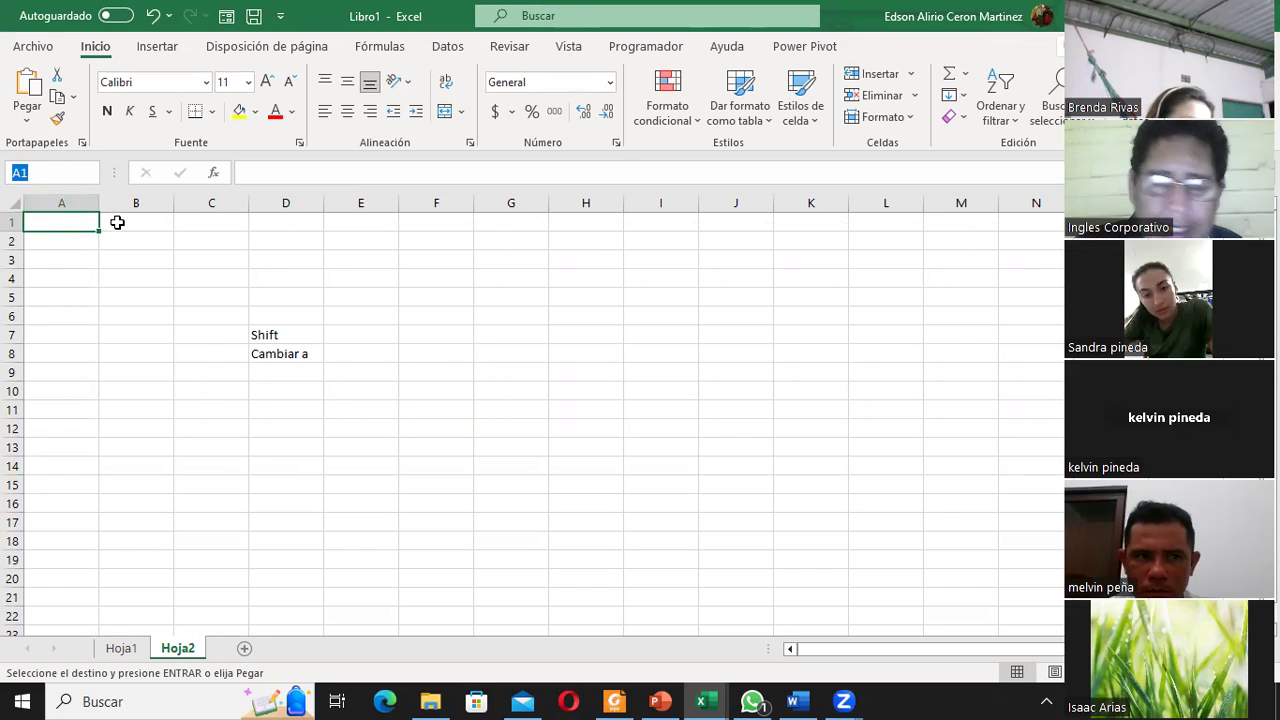
pyautogui.write('H700')
pyautogui.press('Return')
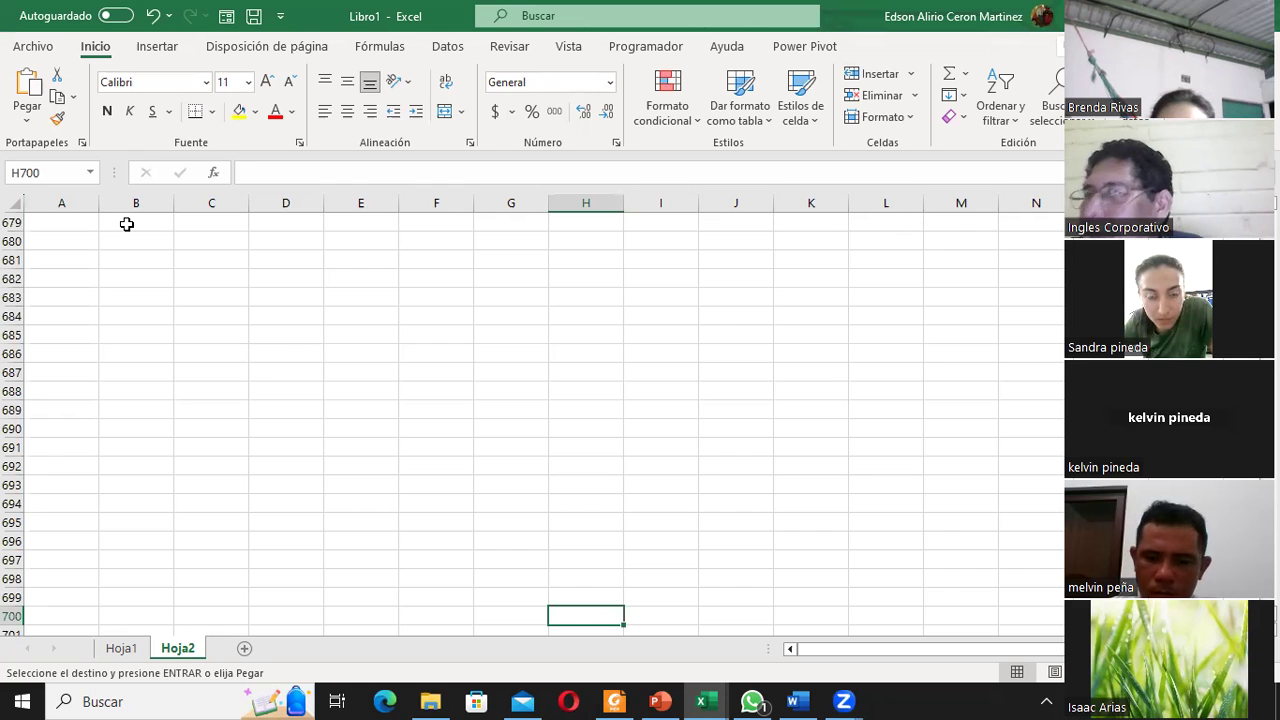
pyautogui.click(63, 172)
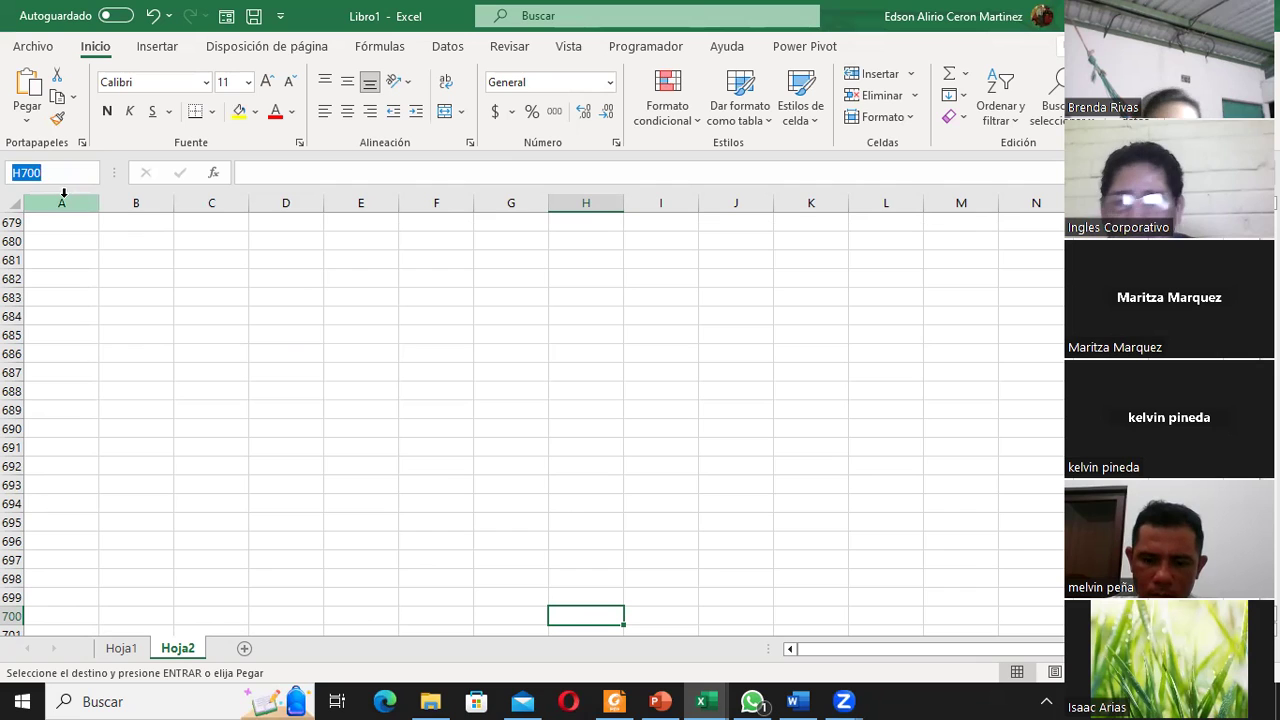
# Enter IV500 in the Name Box to jump to that far-right cell
pyautogui.write('IV')
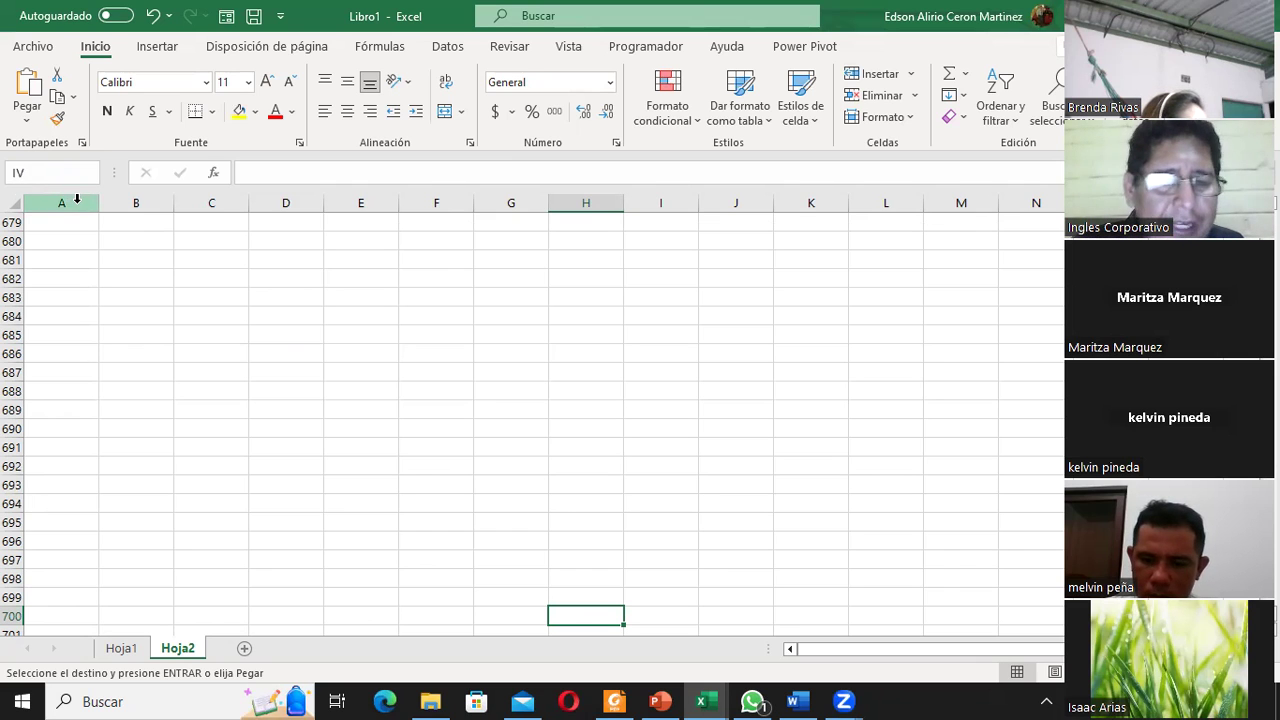
pyautogui.write('500')
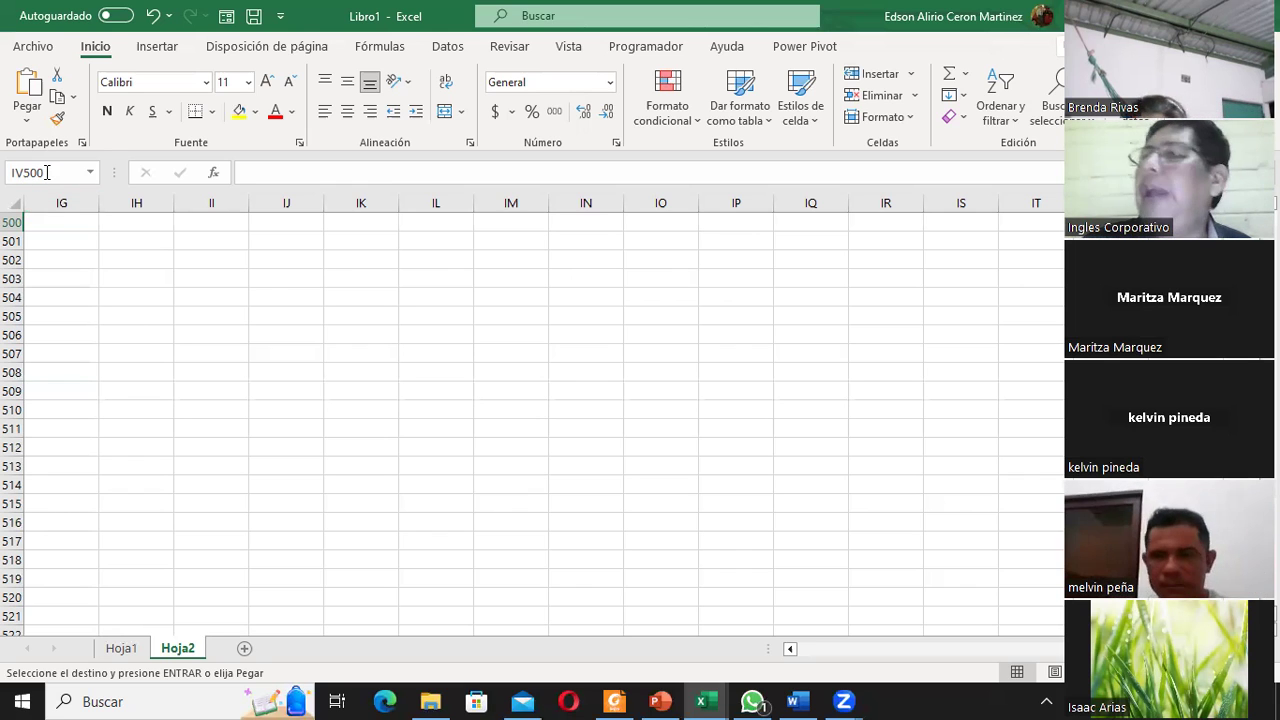
# Make IG501 and then IG500 the active cell, checking the Name Box reference
pyautogui.click(47, 172)
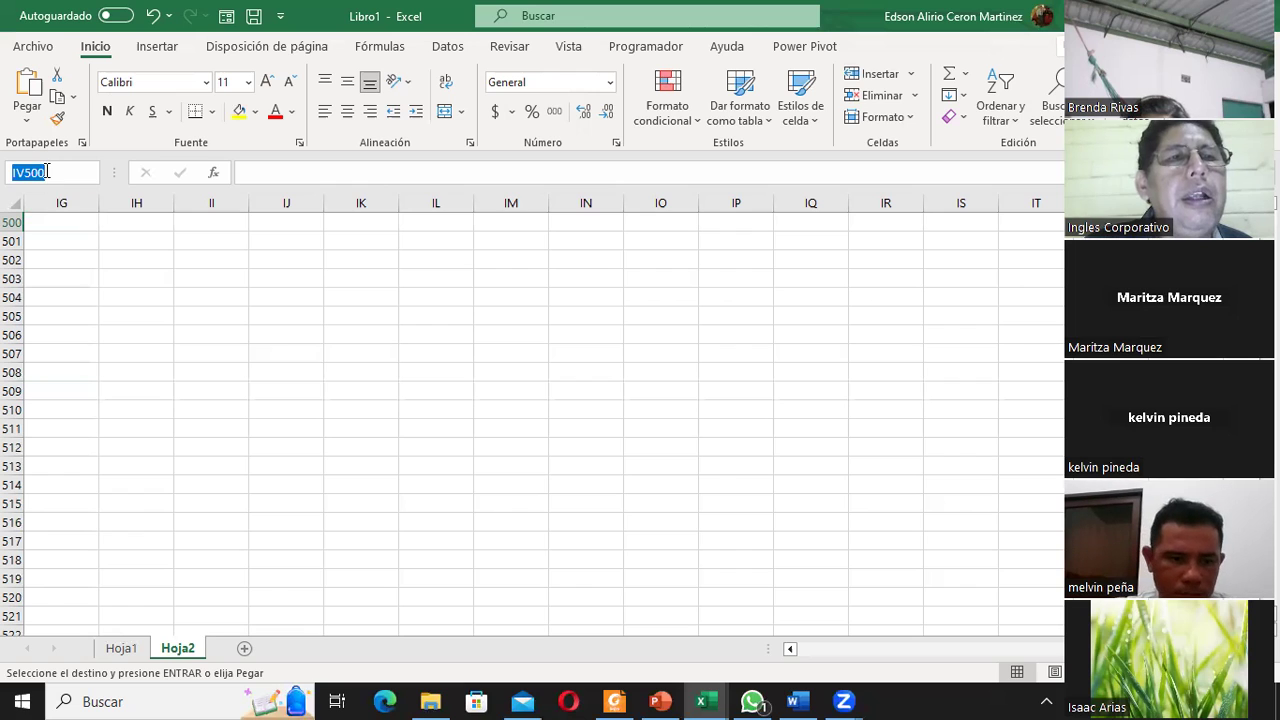
pyautogui.click(57, 240)
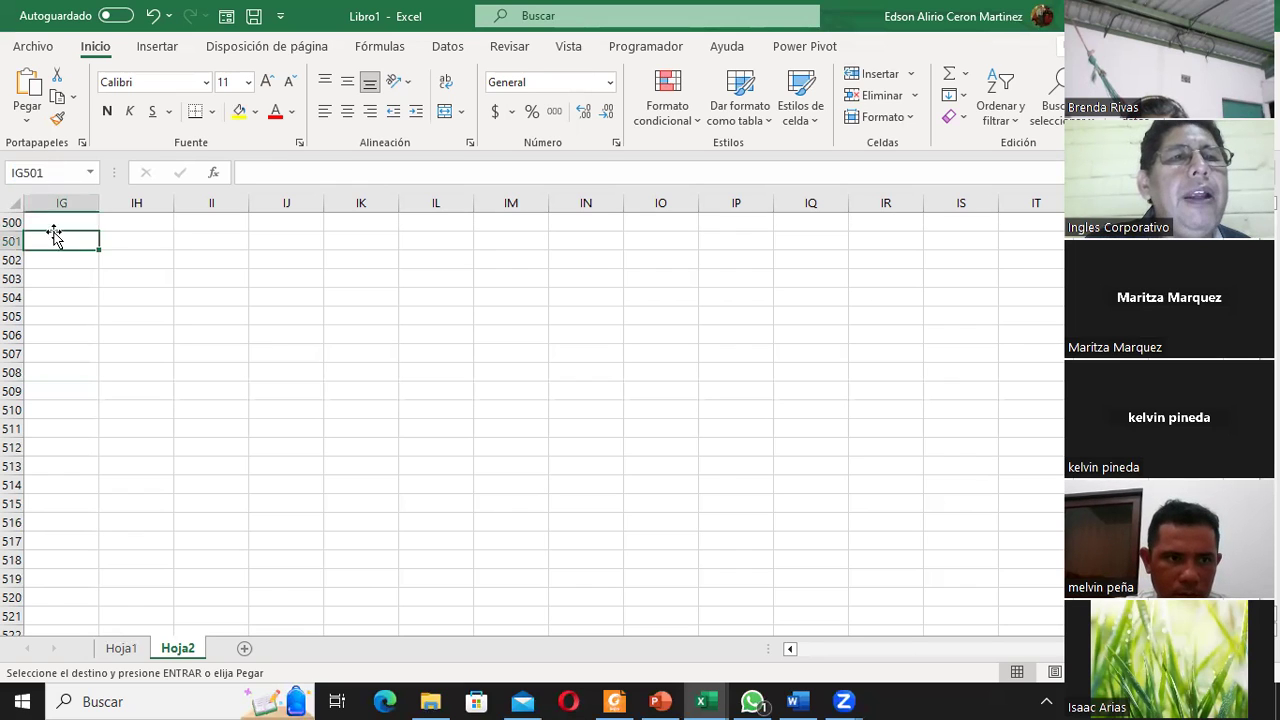
pyautogui.click(50, 173)
pyautogui.click(60, 171)
pyautogui.click(60, 169)
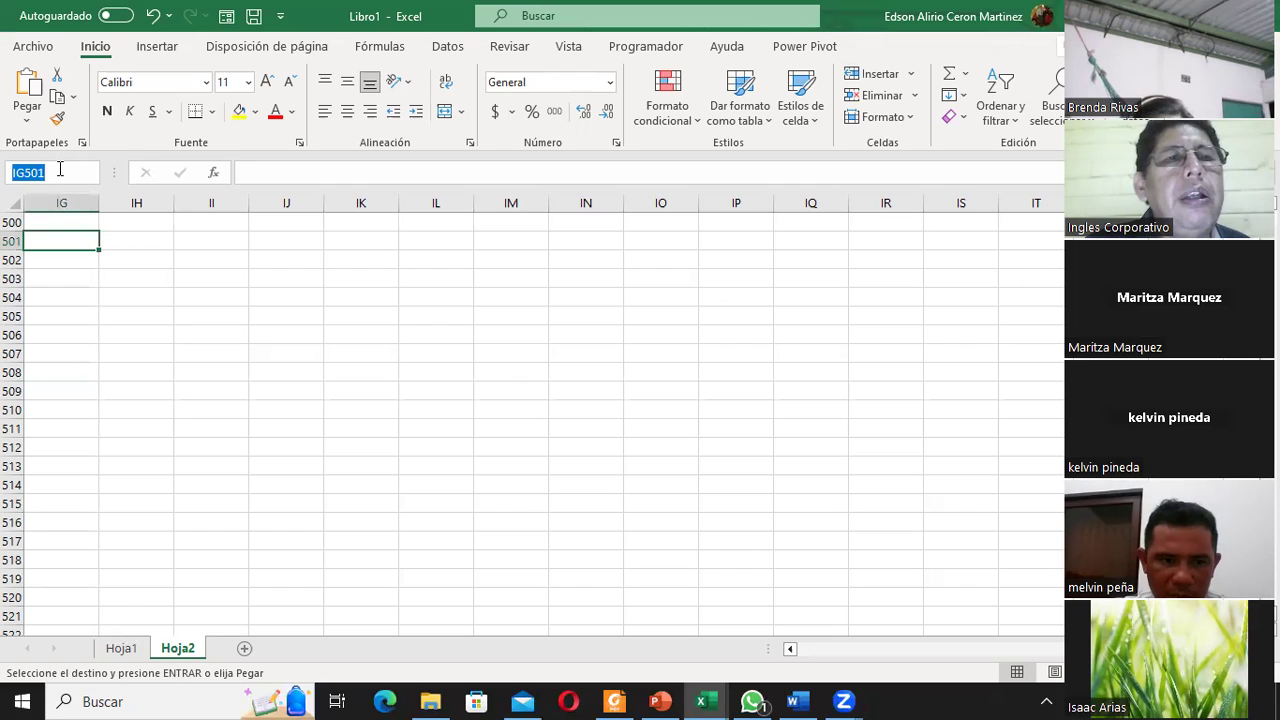
pyautogui.click(59, 224)
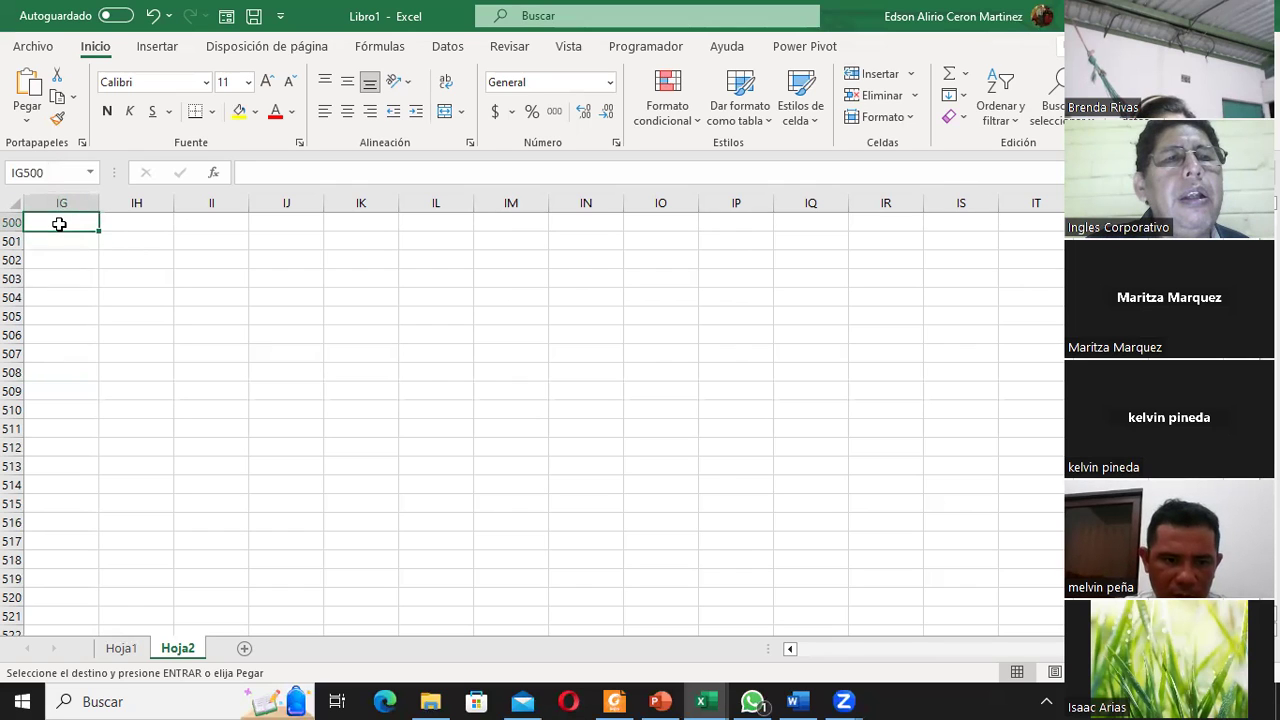
pyautogui.click(56, 173)
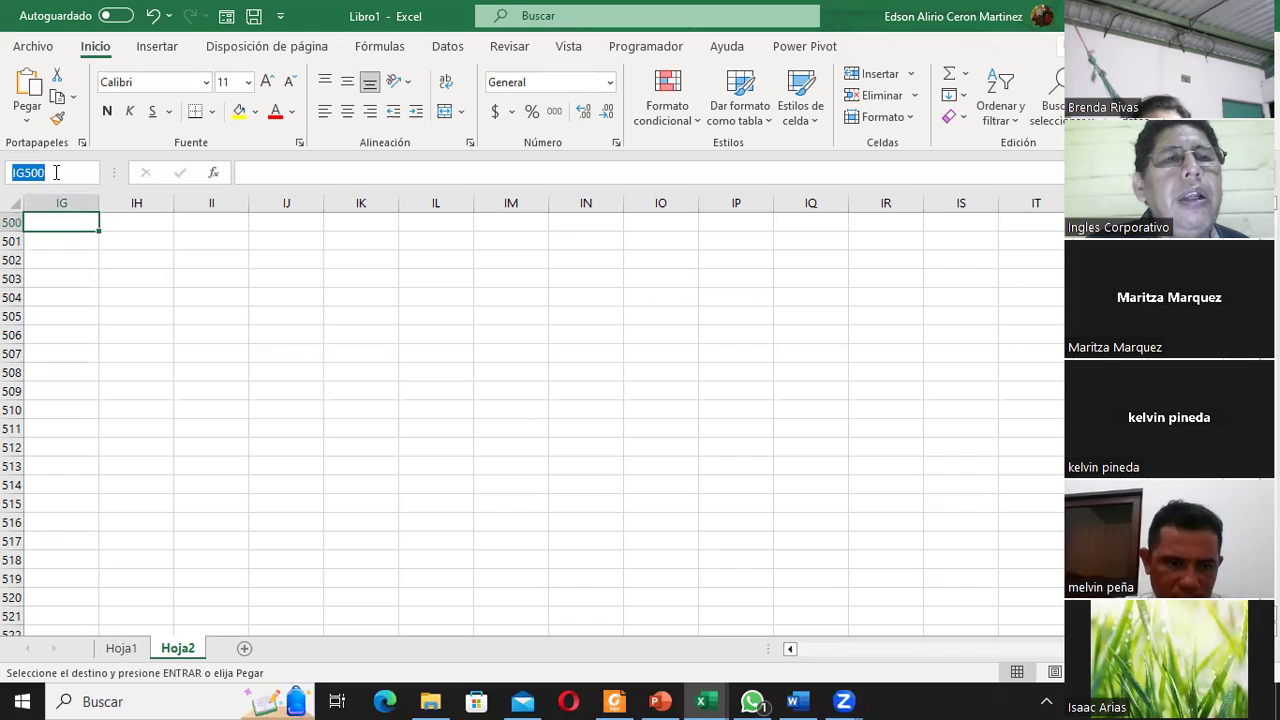